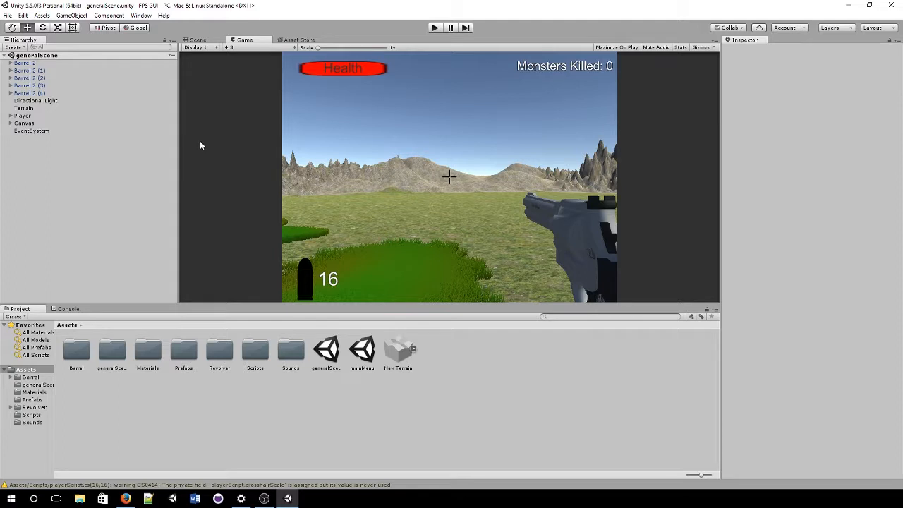
Step: Open the asset actions menu and close it without importing anything
left_click(42, 15)
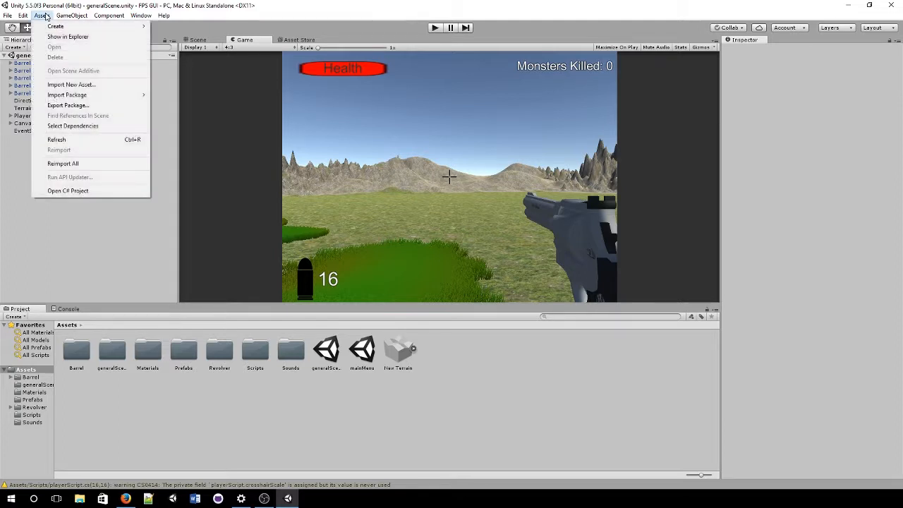
mouse_move(129, 97)
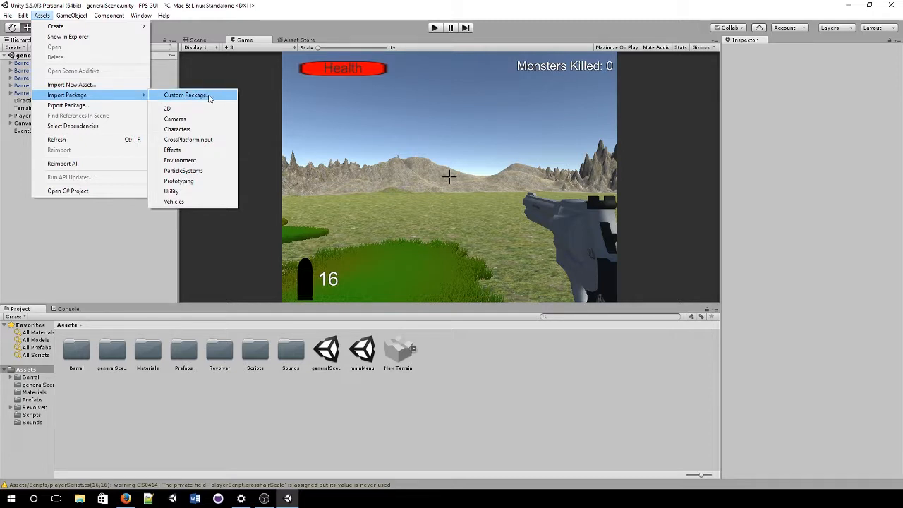
left_click(129, 455)
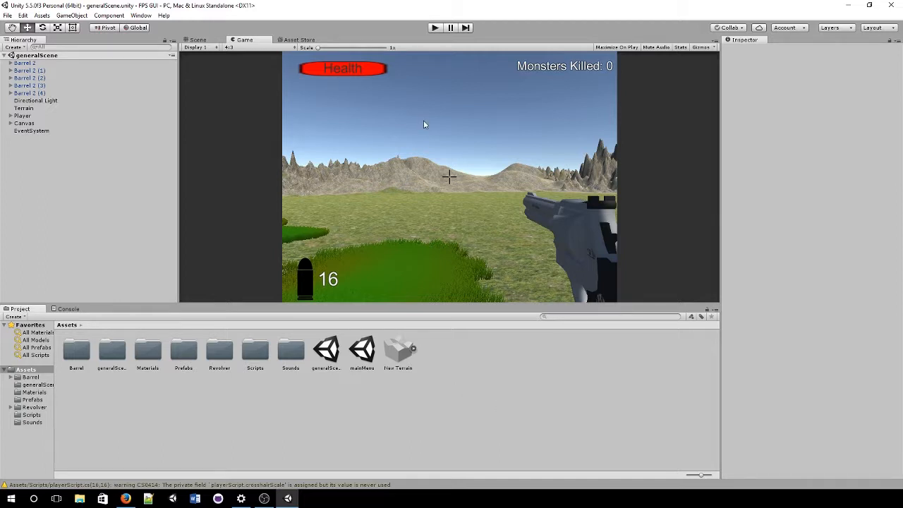
Step: Play the game and shoot monsters until the last bullet is fired
left_click(434, 28)
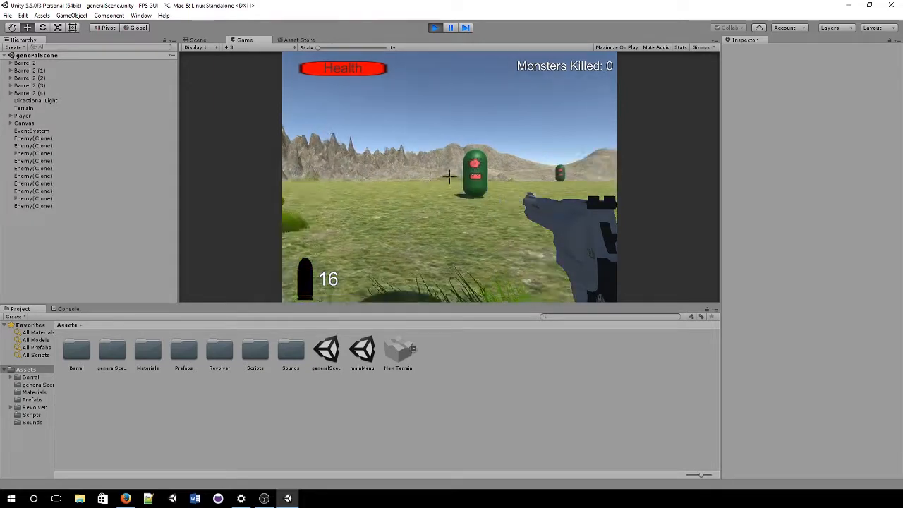
left_click(449, 176)
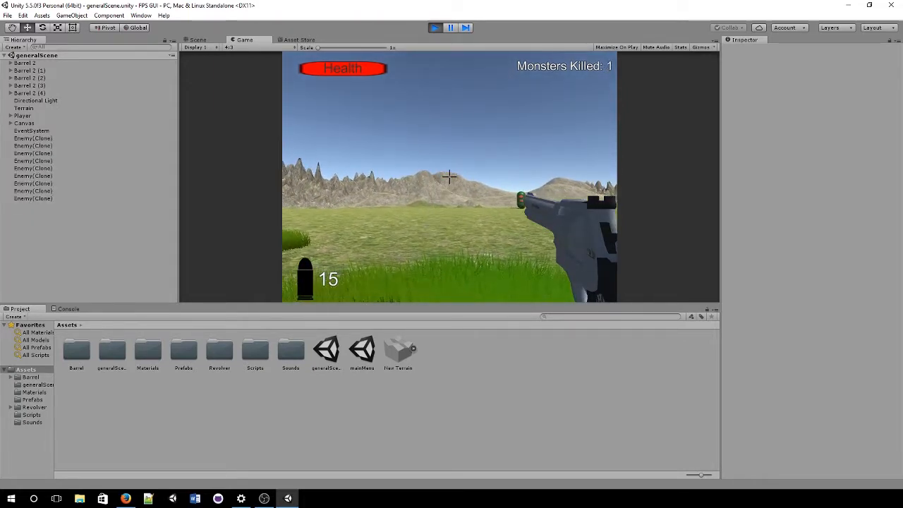
left_click(449, 175)
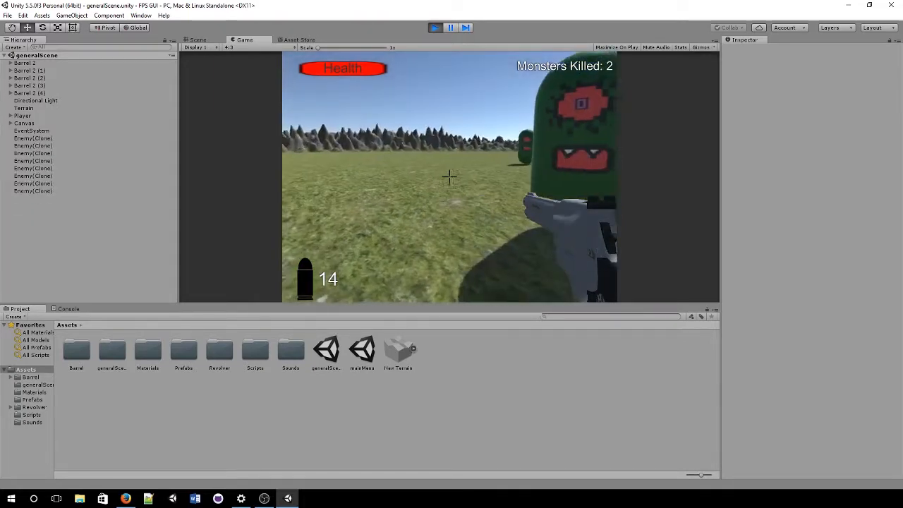
left_click(448, 175)
left_click(449, 175)
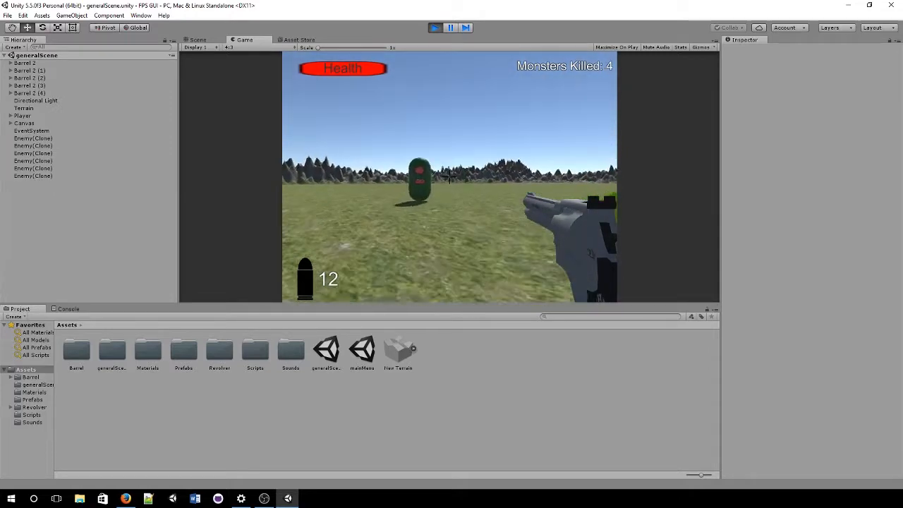
left_click(448, 175)
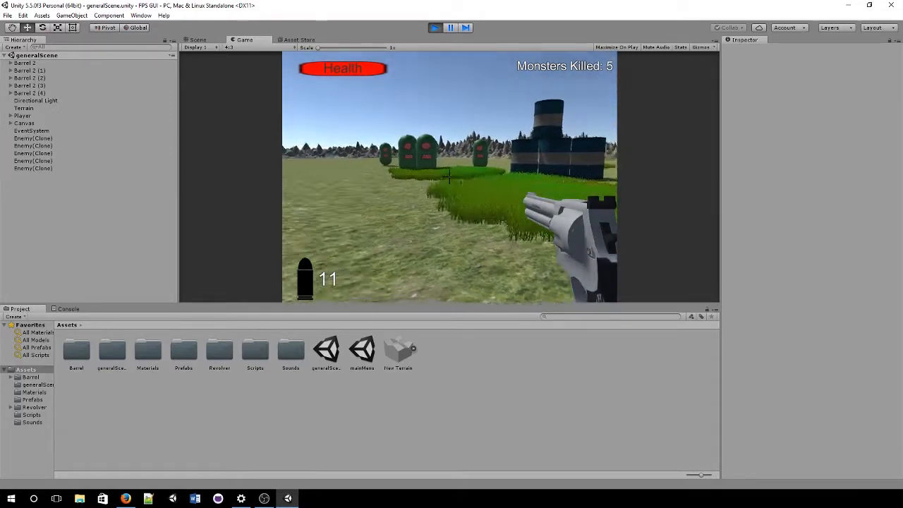
left_click(449, 175)
left_click(448, 175)
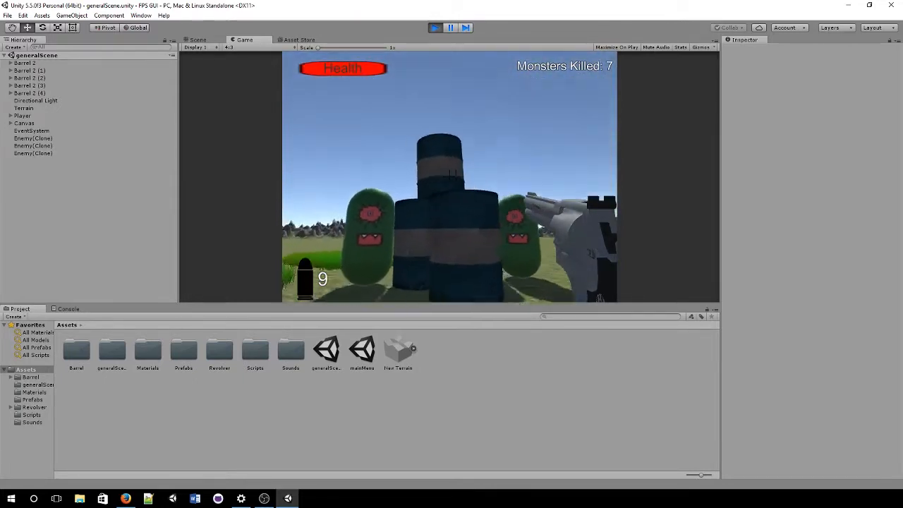
left_click(448, 176)
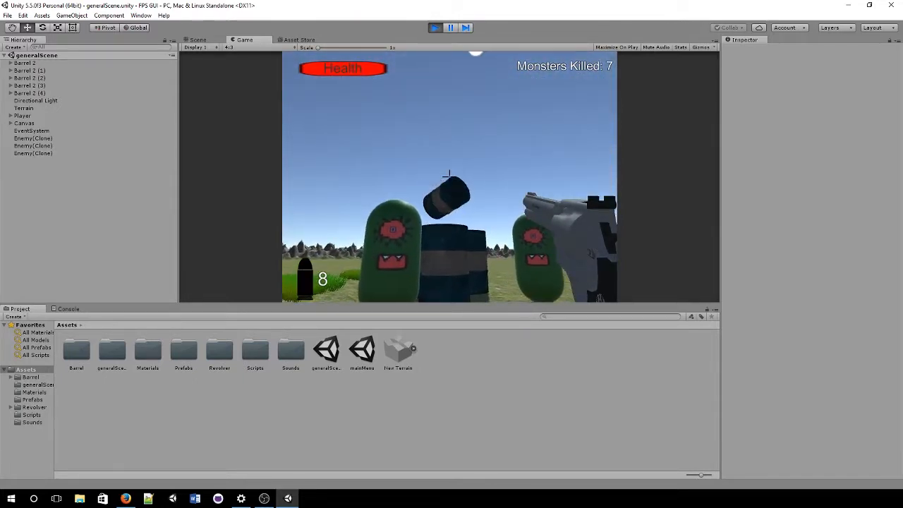
left_click(449, 175)
left_click(449, 175)
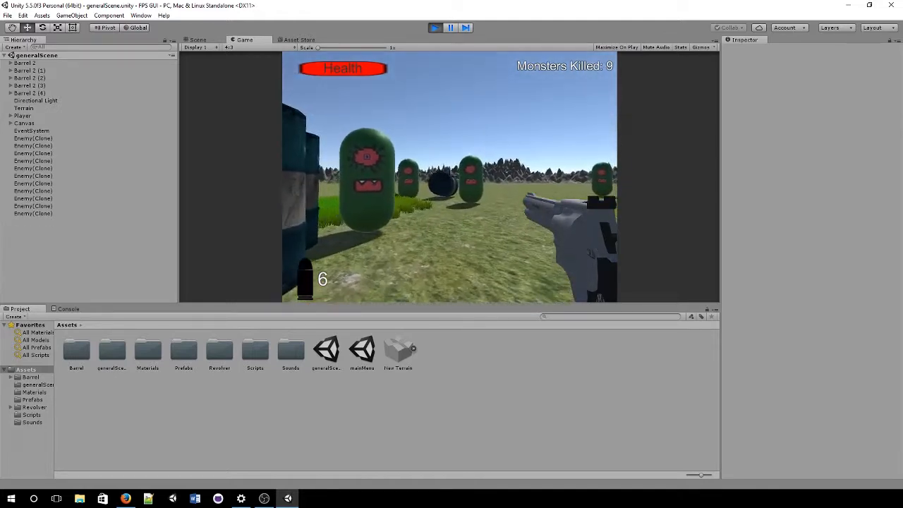
left_click(449, 175)
left_click(448, 176)
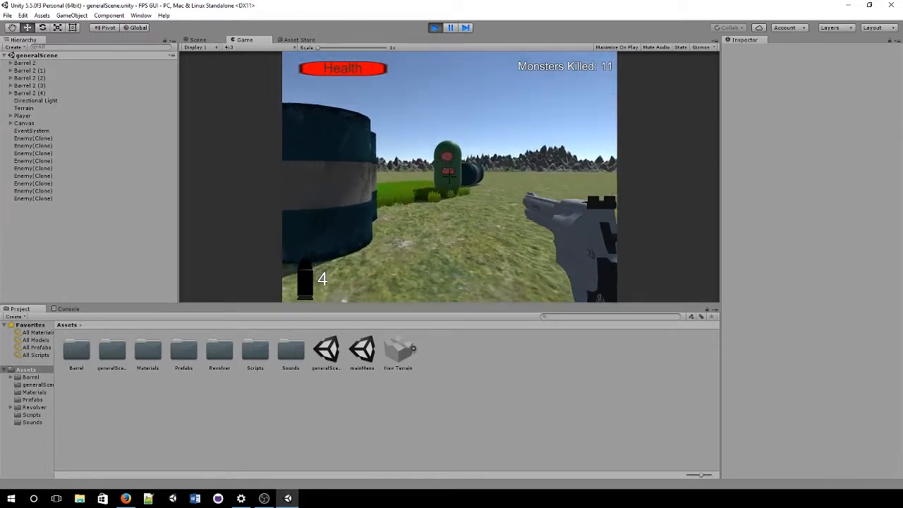
left_click(449, 176)
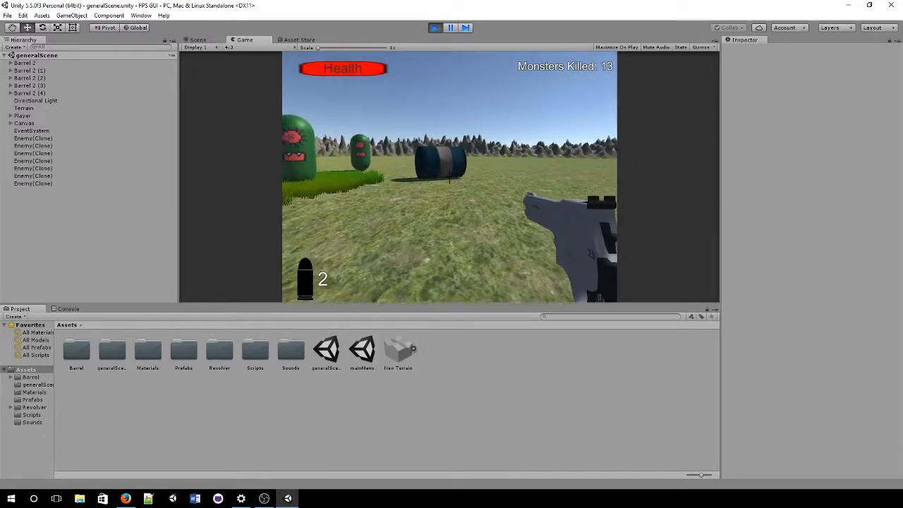
left_click(449, 175)
left_click(449, 175)
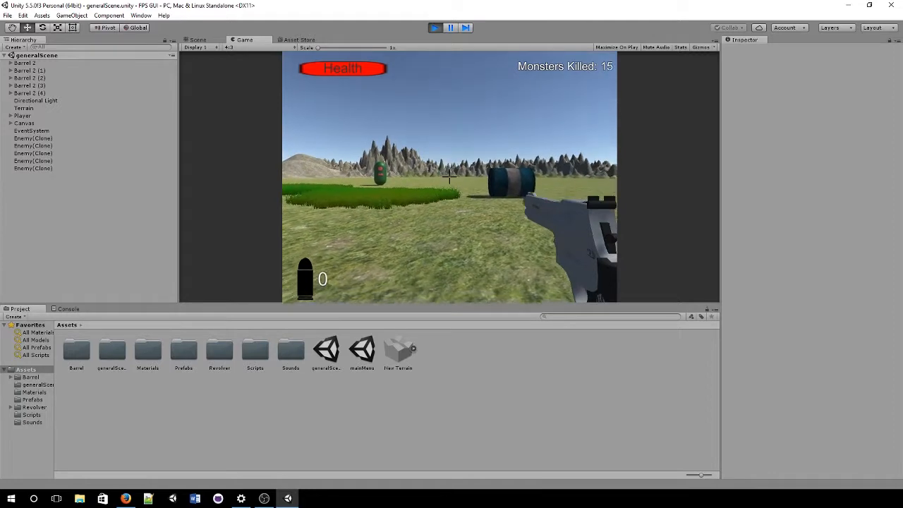
Step: Back the player away, shoot the remaining monsters, then stop the game
key("s")
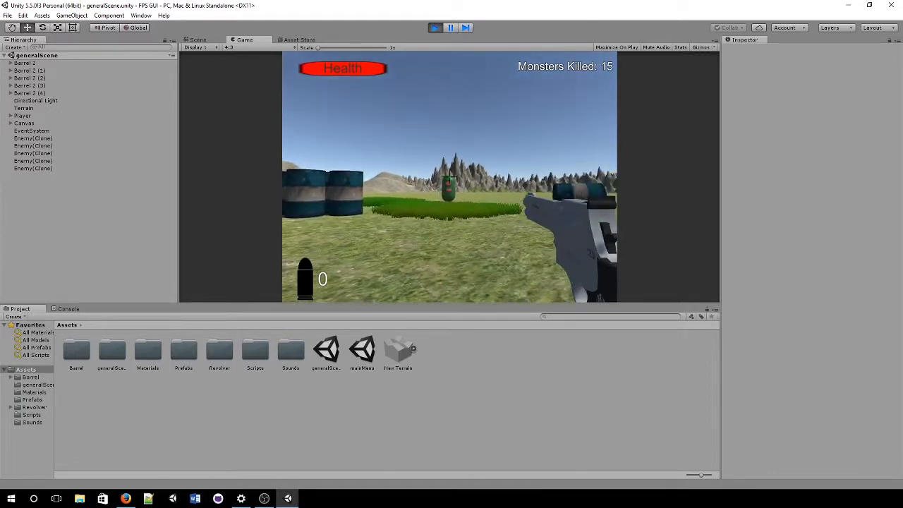
key("s")
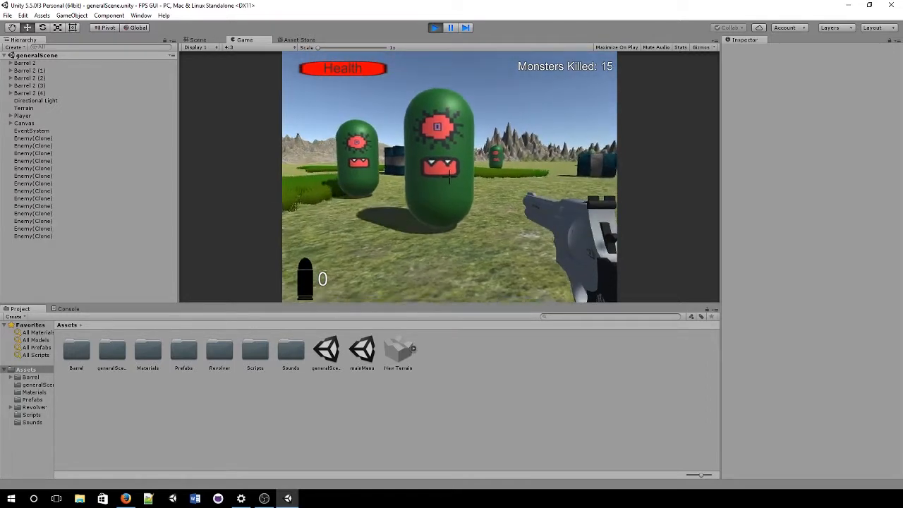
left_click(448, 175)
left_click(448, 176)
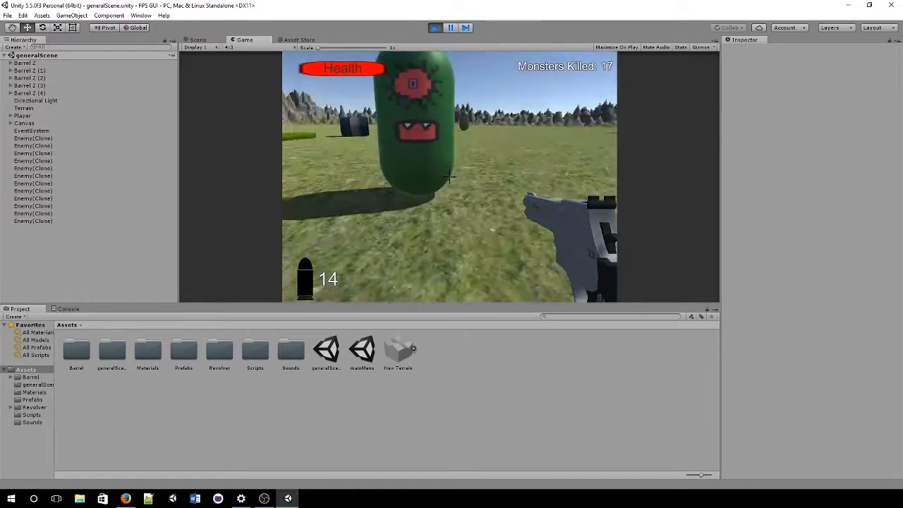
left_click(449, 176)
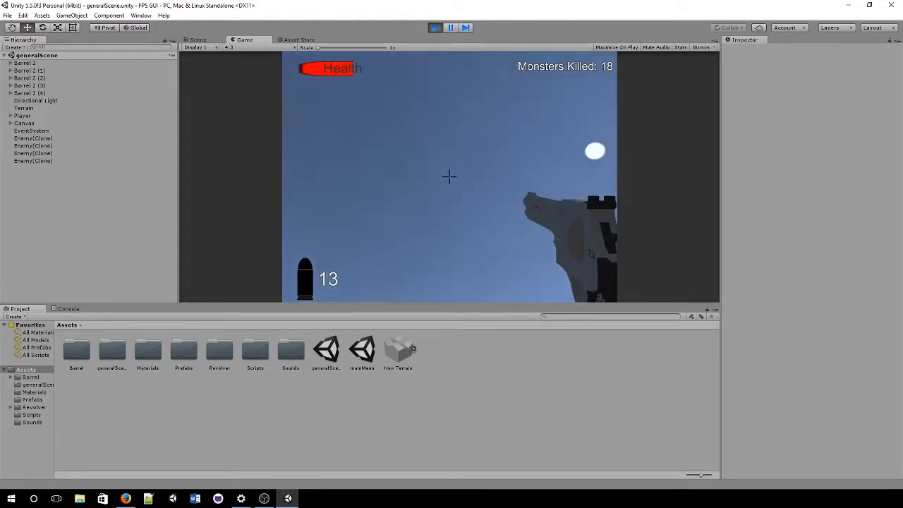
left_click(436, 28)
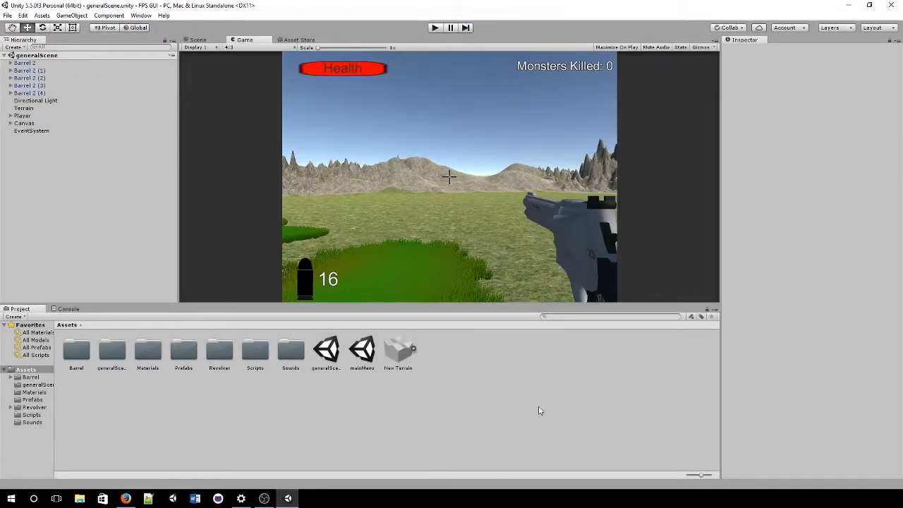
Step: Play the mainMenu scene, toggle Credits and Back, try PlayGame, then stop
double_click(362, 350)
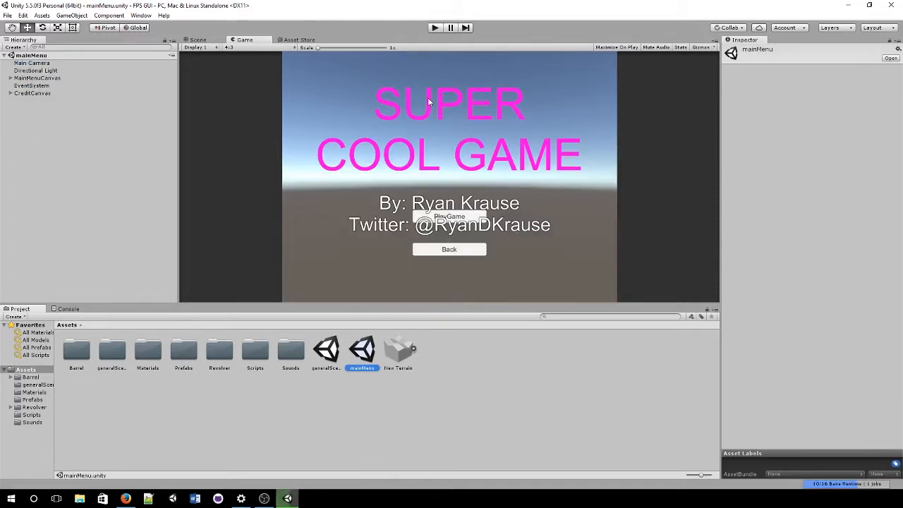
left_click(435, 28)
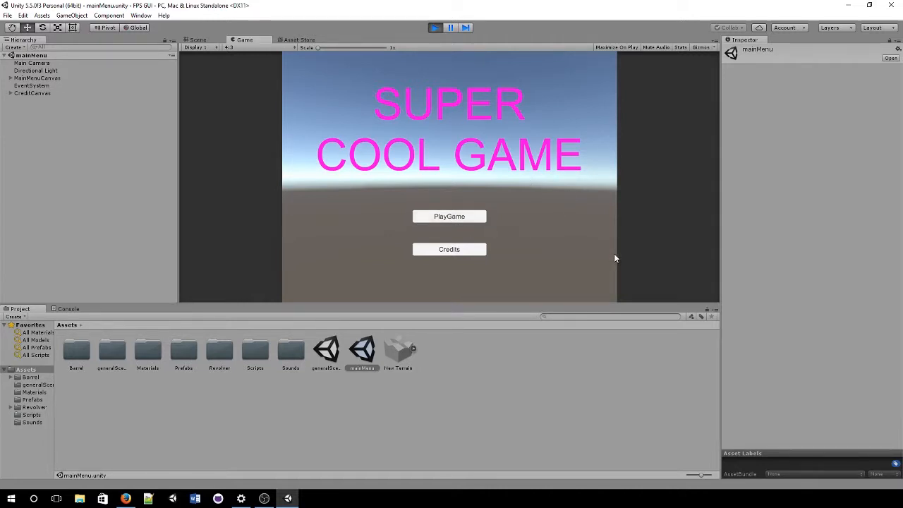
left_click(431, 252)
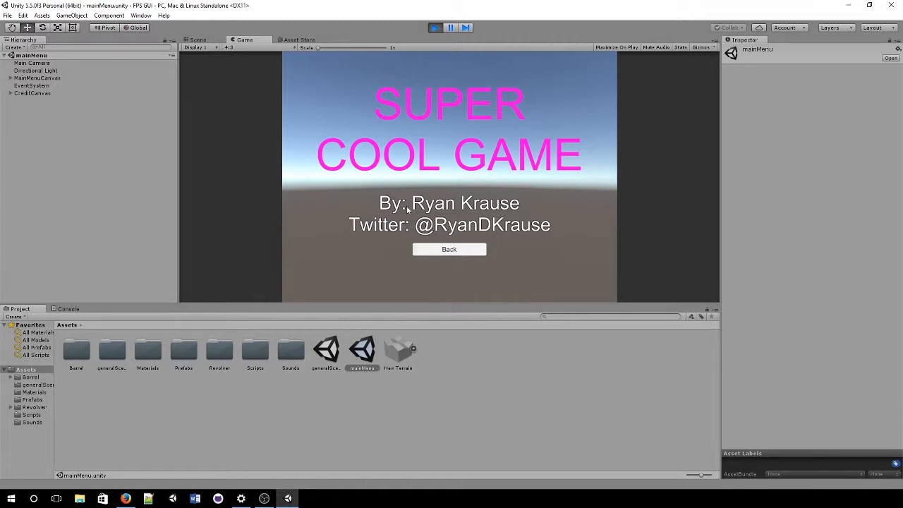
left_click(485, 250)
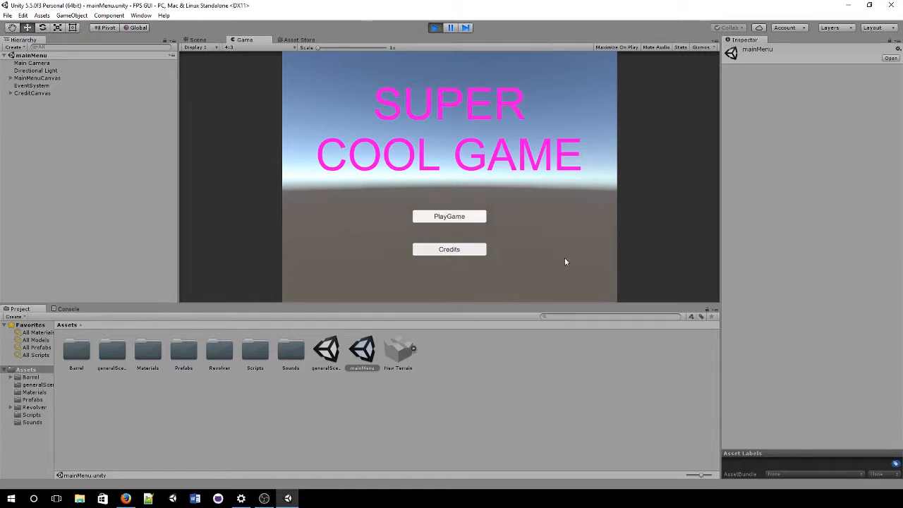
left_click(465, 253)
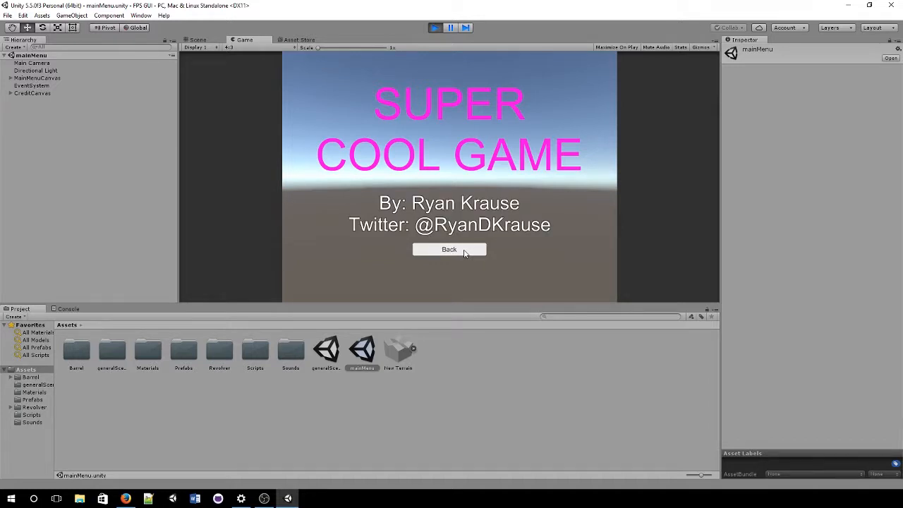
left_click(465, 253)
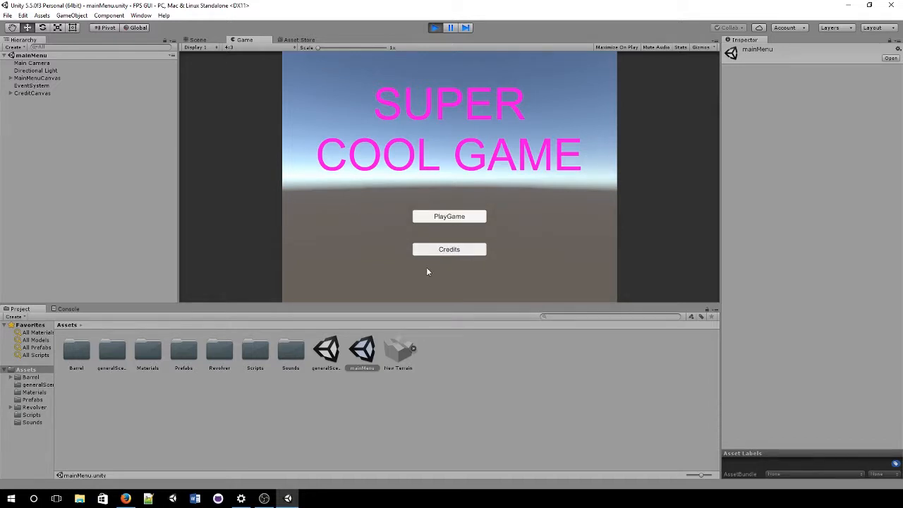
left_click(465, 253)
left_click(465, 254)
left_click(459, 217)
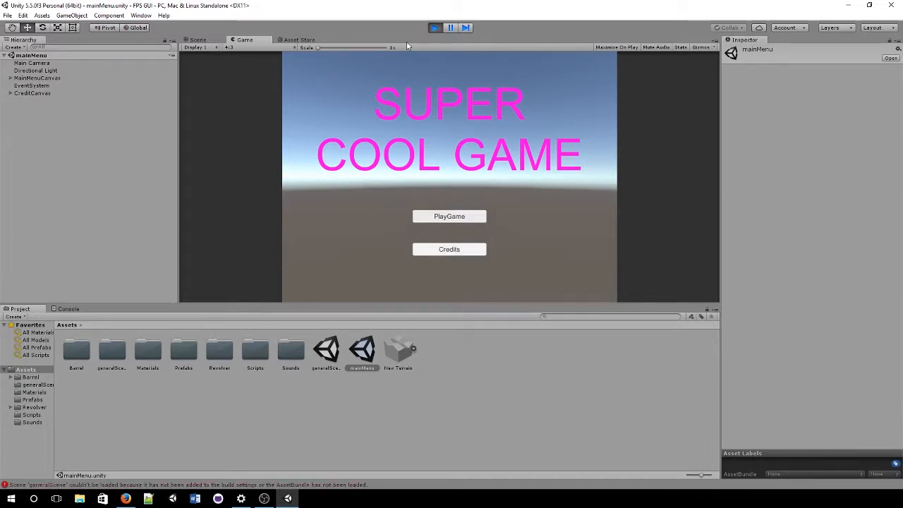
left_click(435, 27)
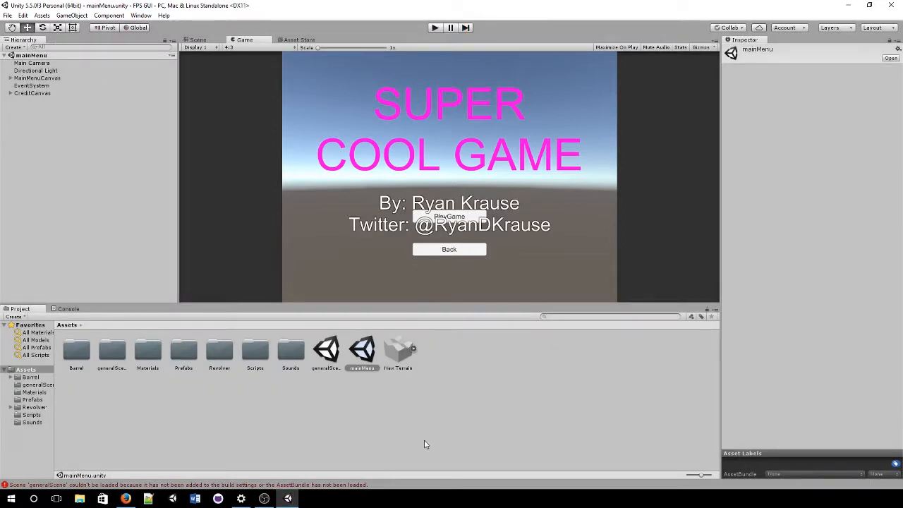
Step: Reopen generalScene, run it briefly, then stop the game
double_click(336, 357)
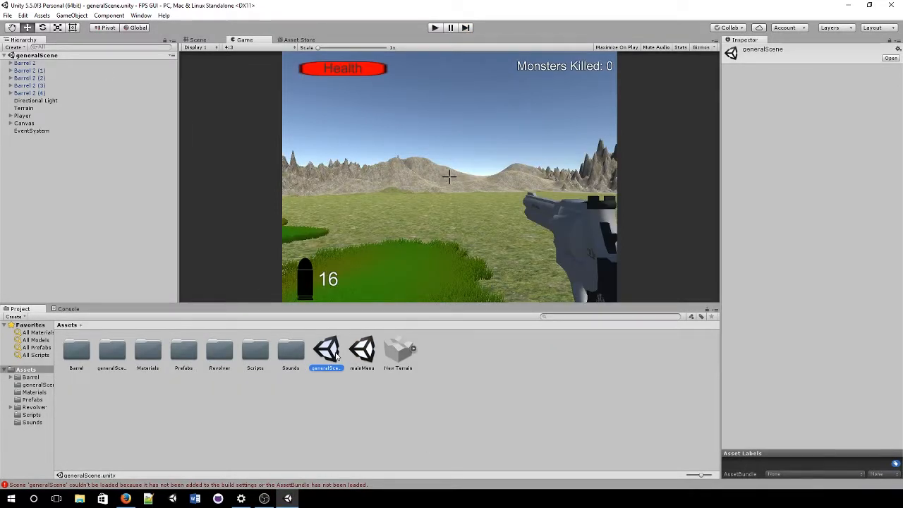
left_click(435, 27)
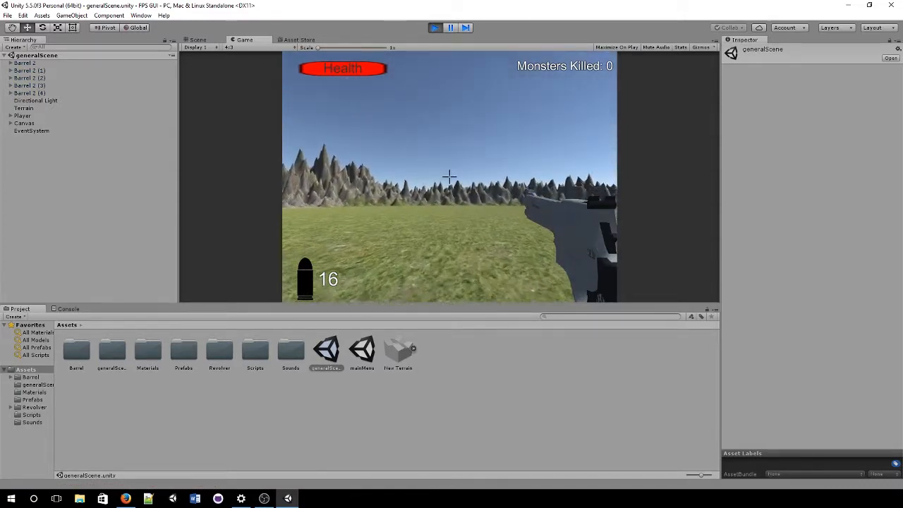
left_click(436, 29)
left_click(365, 397)
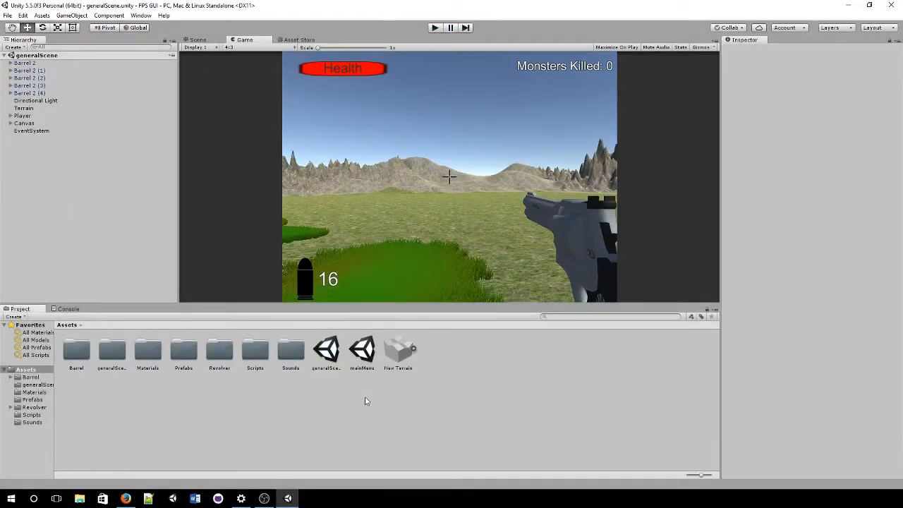
Step: Inspect the mainMenu scene asset, then open the Scripts folder
left_click(363, 358)
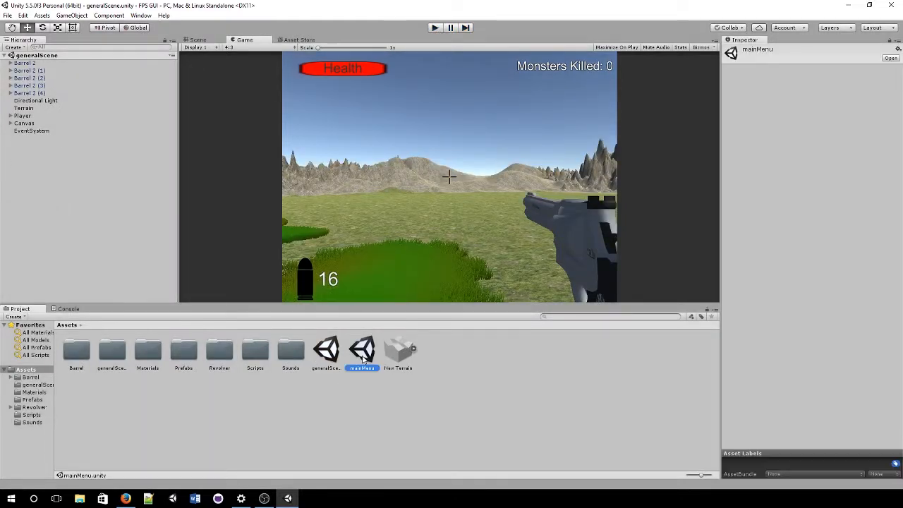
left_click(319, 395)
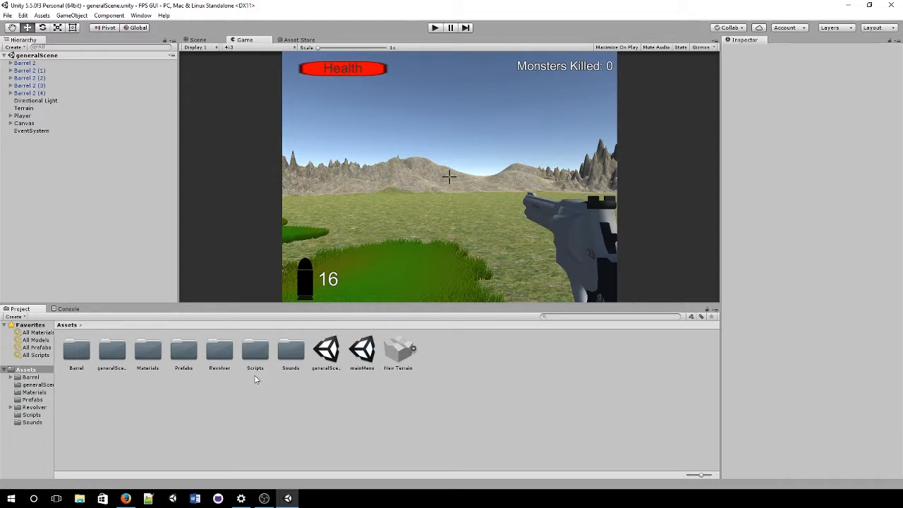
double_click(256, 353)
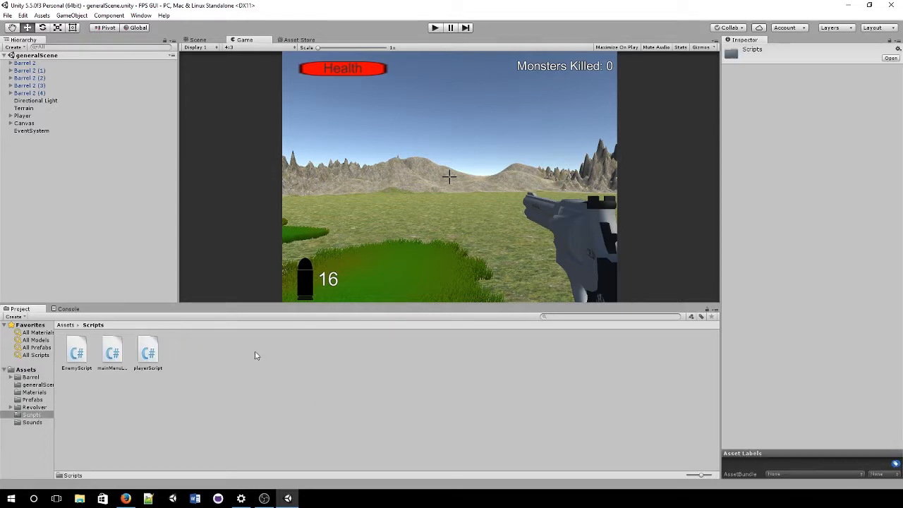
Step: In playerScript, delete the three UI reference declarations and the leftover line after ammo--
left_click(149, 355)
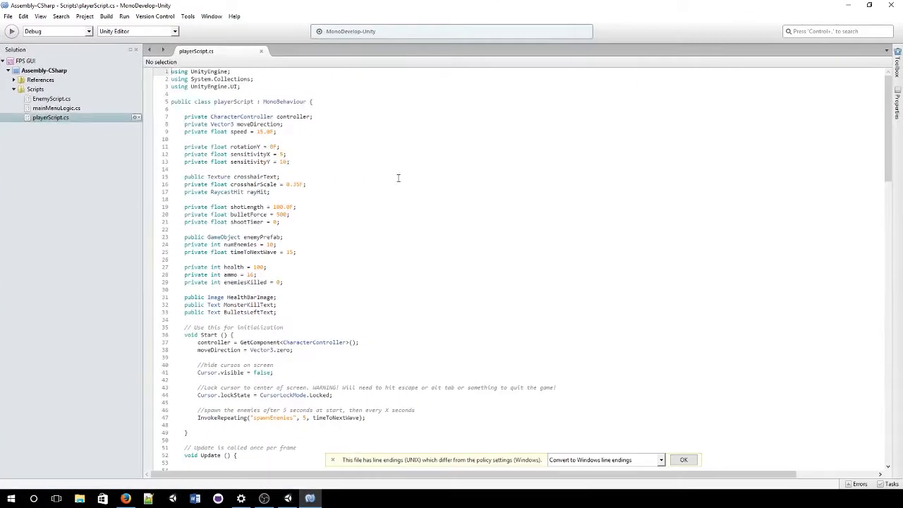
left_click_drag(289, 314, 106, 295)
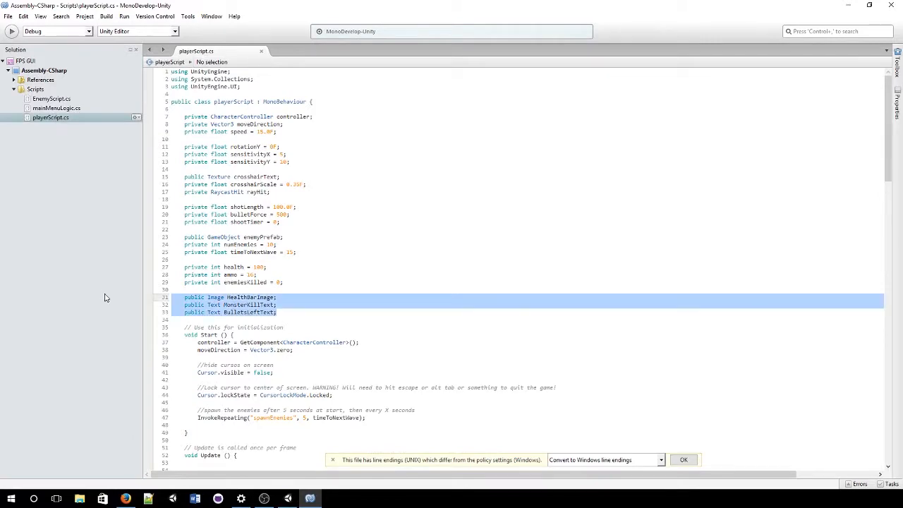
key("BackSpace")
scroll(218, 305, "down", 6)
scroll(217, 305, "down", 2)
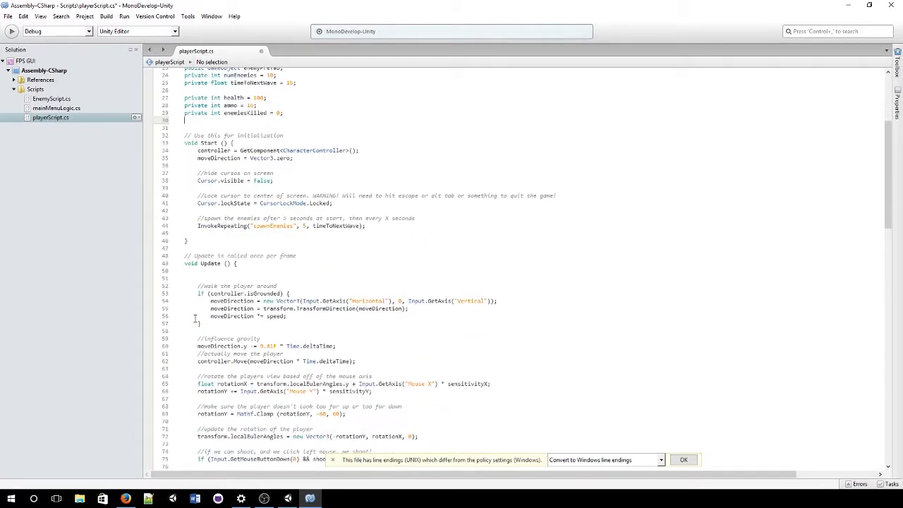
scroll(197, 313, "down", 7)
left_click_drag(210, 320, 321, 320)
key("BackSpace")
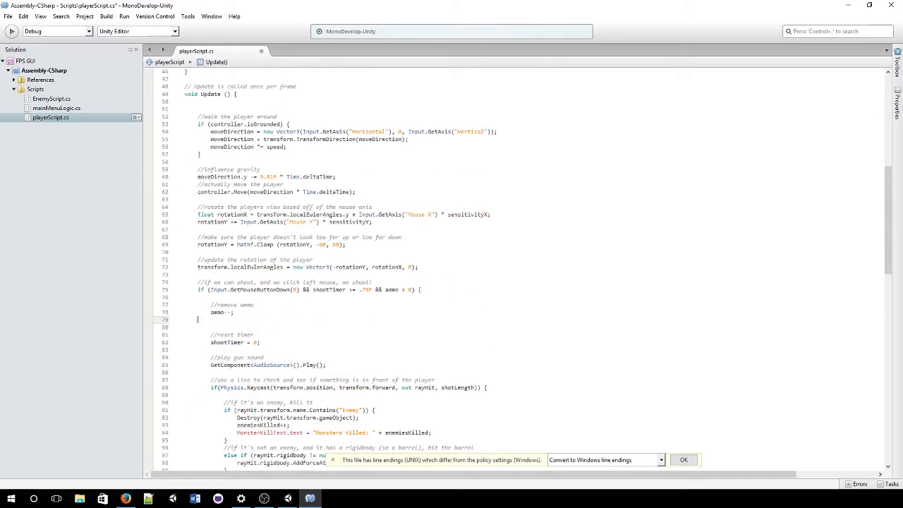
key("BackSpace")
Step: Delete the MonsterKillText, BulletsLeftText and HealthBarImage fill update lines
scroll(311, 320, "down", 7)
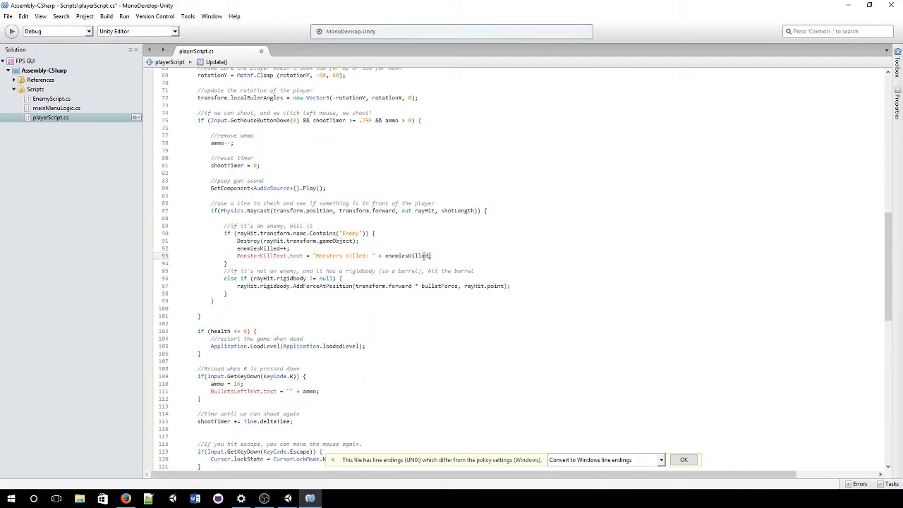
left_click(147, 258)
key("Delete")
scroll(149, 283, "down", 4)
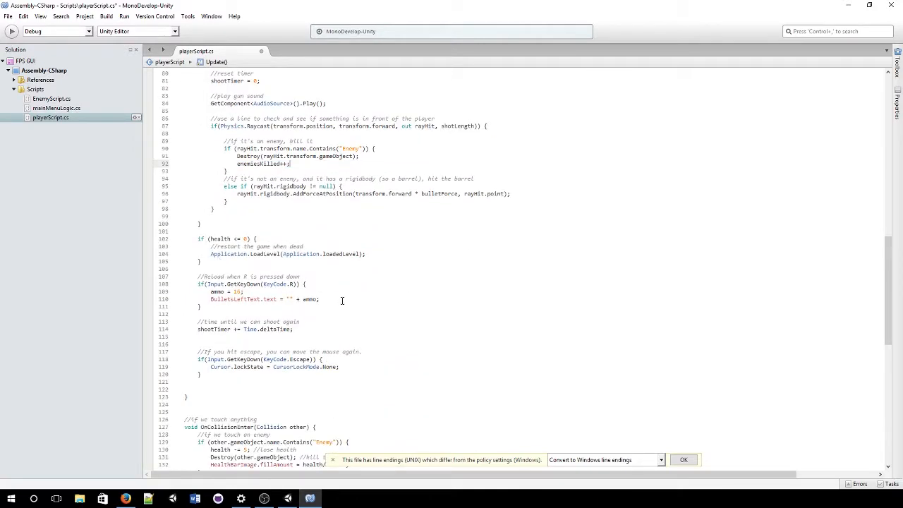
mouse_move(320, 299)
left_mouse_down()
mouse_move(144, 305)
mouse_move(142, 293)
mouse_move(328, 297)
left_mouse_up()
key("Delete")
scroll(328, 293, "down", 13)
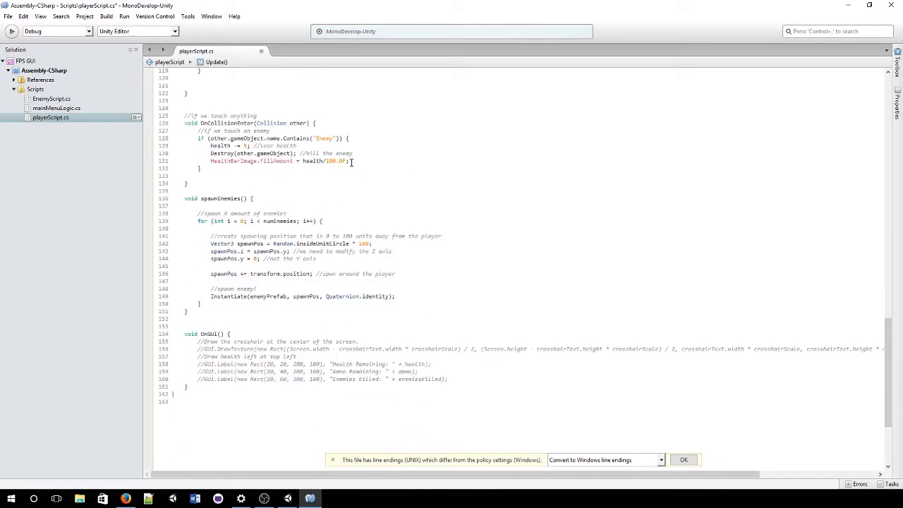
left_click(353, 155)
left_click_drag(355, 160, 156, 162)
key("BackSpace")
key("BackSpace")
scroll(188, 209, "down", 4)
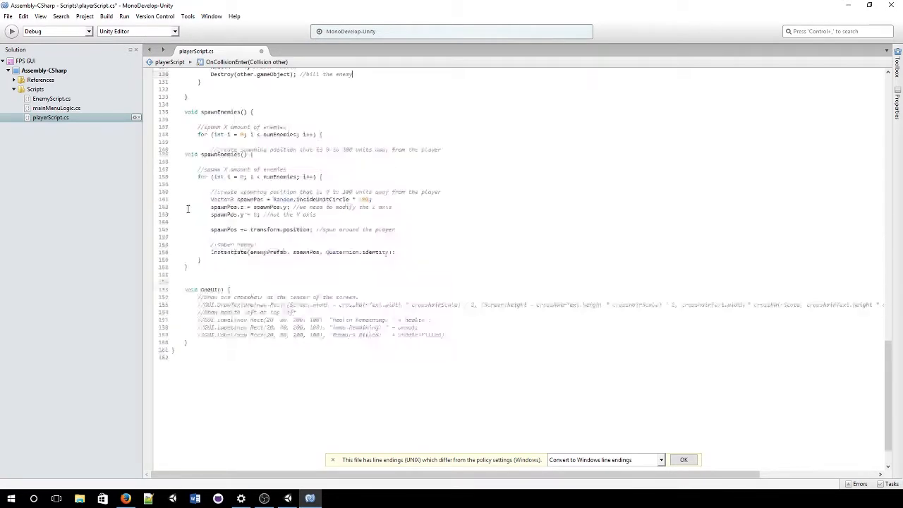
scroll(188, 209, "up", 20)
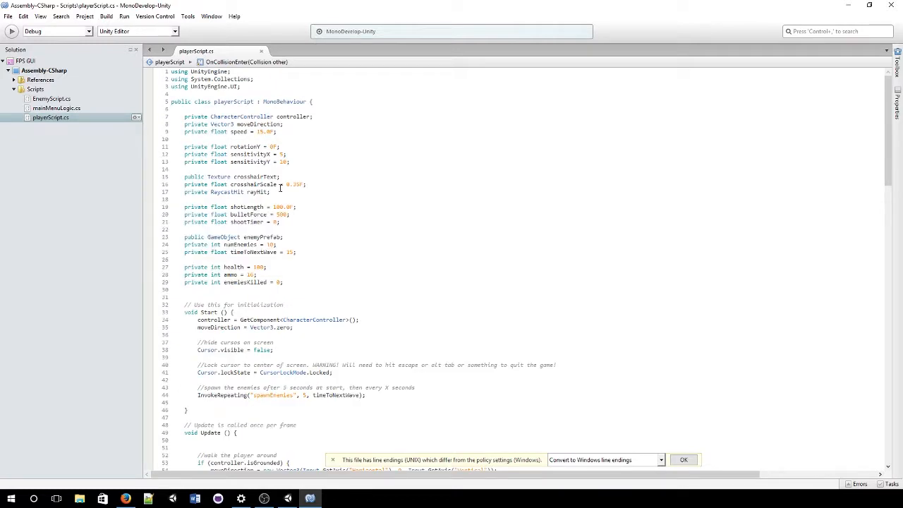
Step: Highlight the health, enemiesKilled and ammo declarations to review their uses
left_click(311, 283)
left_click(231, 267)
left_click(270, 267)
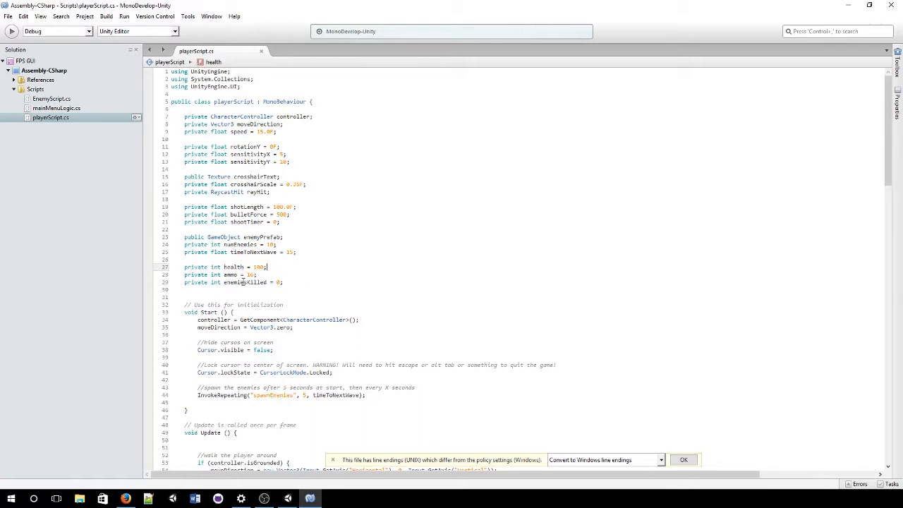
left_click(243, 283)
left_click(228, 275)
scroll(226, 273, "down", 15)
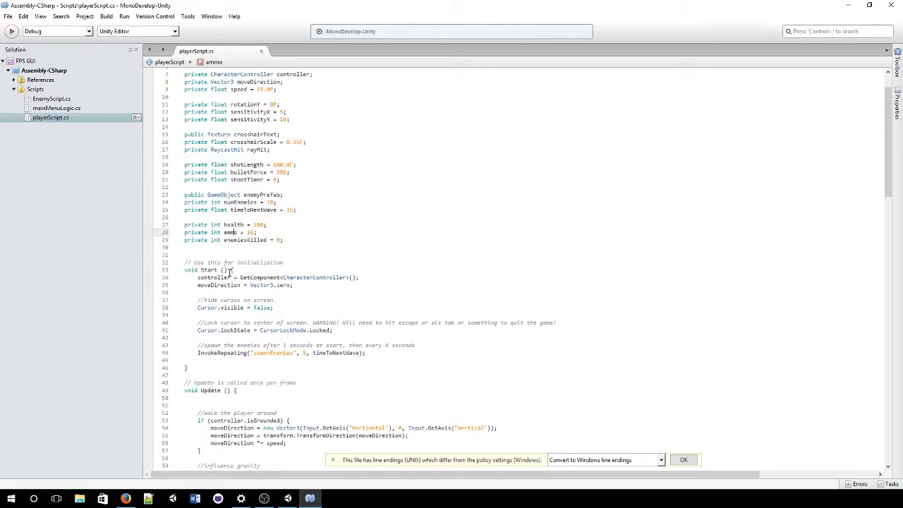
scroll(225, 274, "down", 5)
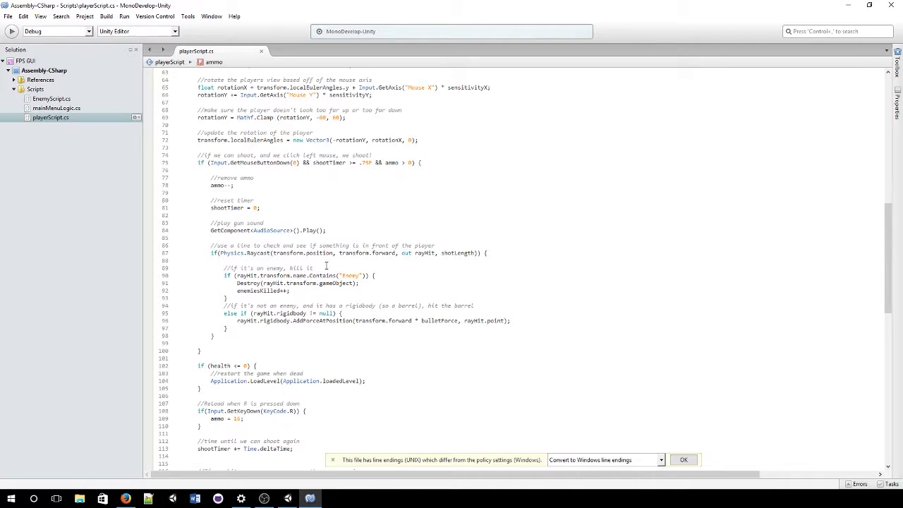
scroll(327, 266, "up", 3, "ctrl")
scroll(331, 265, "down", 5)
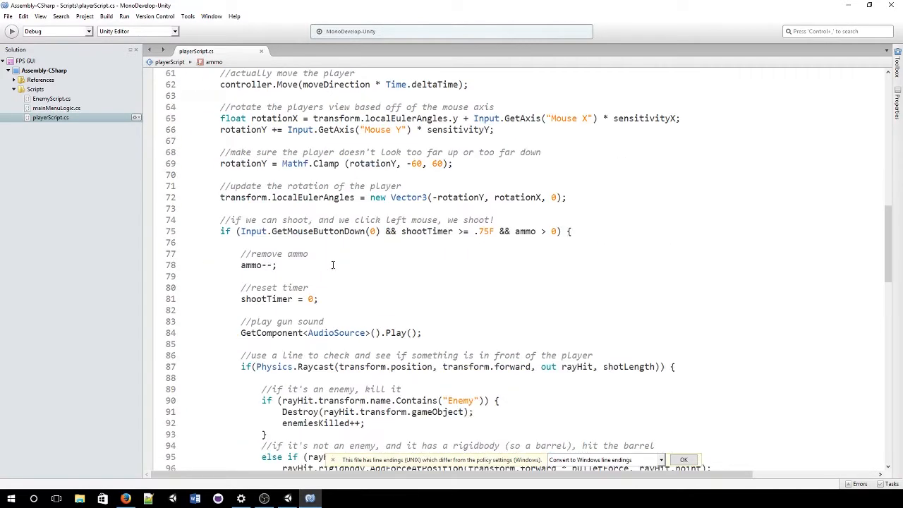
scroll(332, 265, "up", 9)
scroll(336, 263, "up", 3)
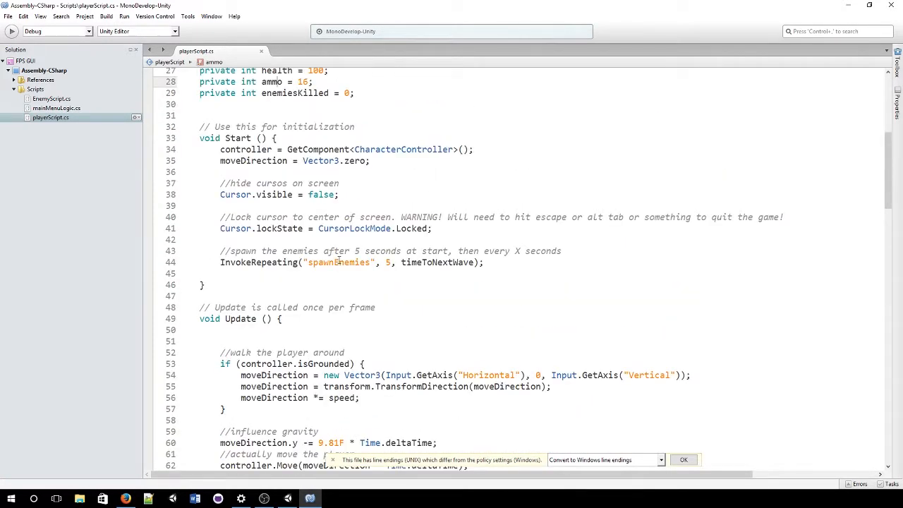
scroll(337, 260, "up", 4)
scroll(333, 233, "down", 12)
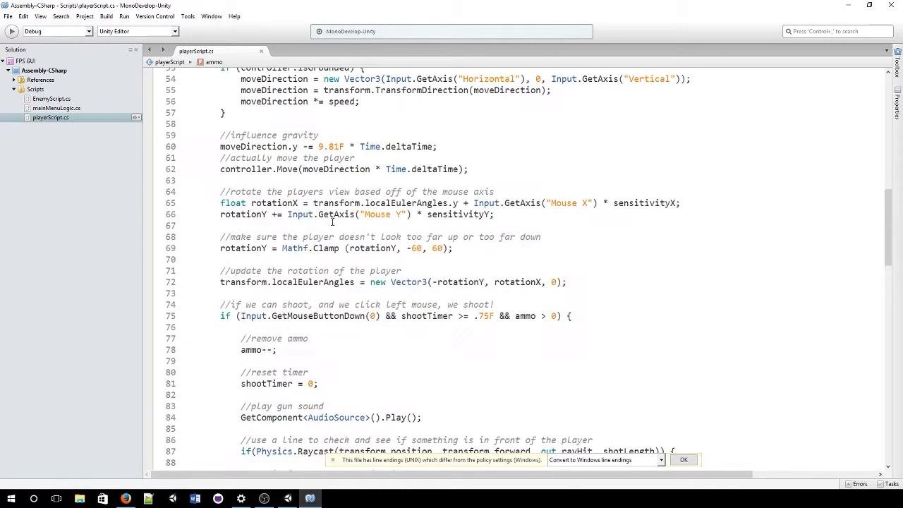
scroll(332, 222, "down", 8)
scroll(305, 258, "down", 11)
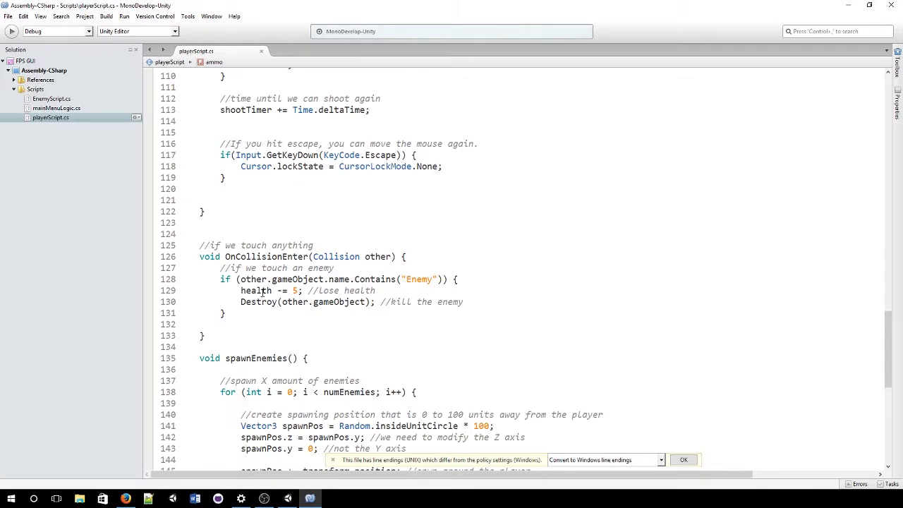
Step: Trace health loss on collision, the enemiesKilled increment, ammo decrement and the ammo = 16 reload
left_click(262, 291)
scroll(265, 275, "up", 9)
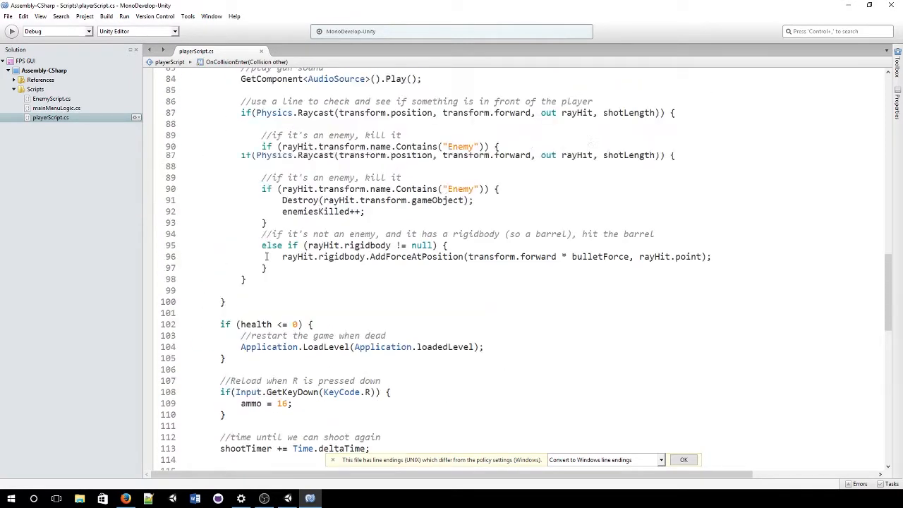
double_click(323, 213)
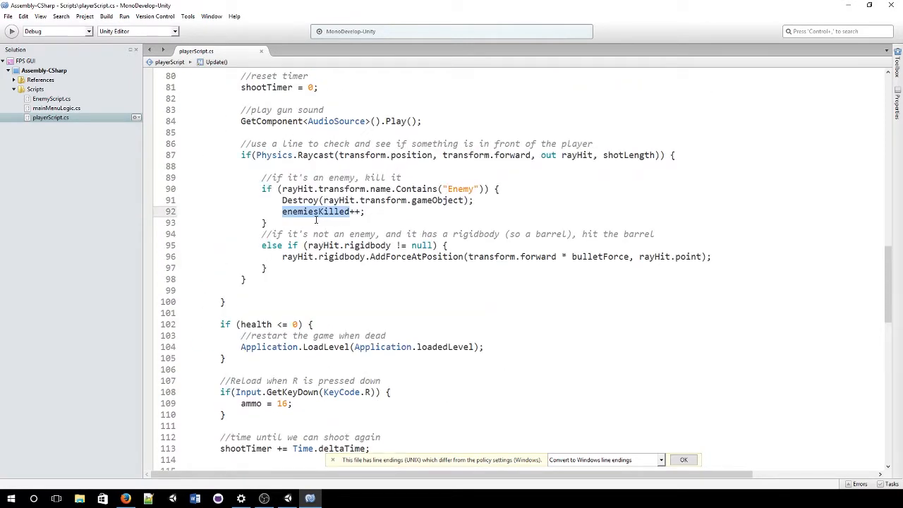
scroll(315, 221, "down", 2)
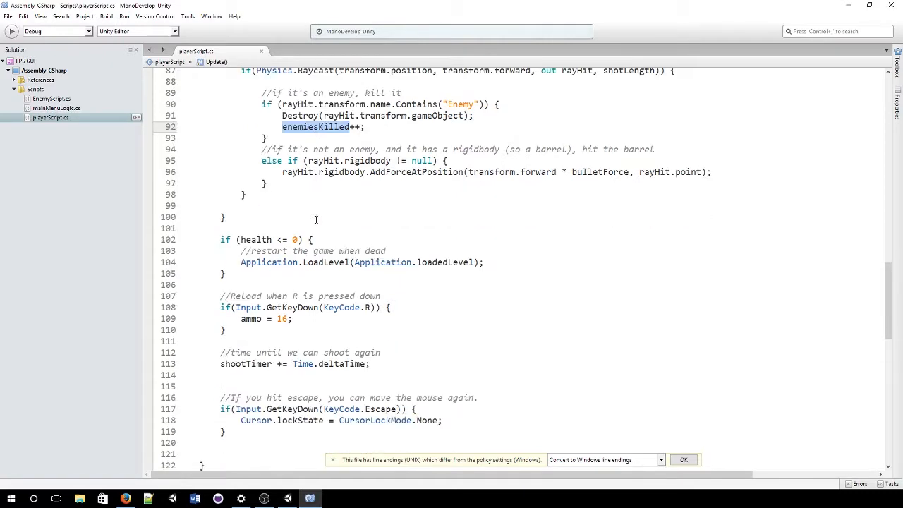
scroll(316, 220, "up", 5)
scroll(316, 219, "up", 3)
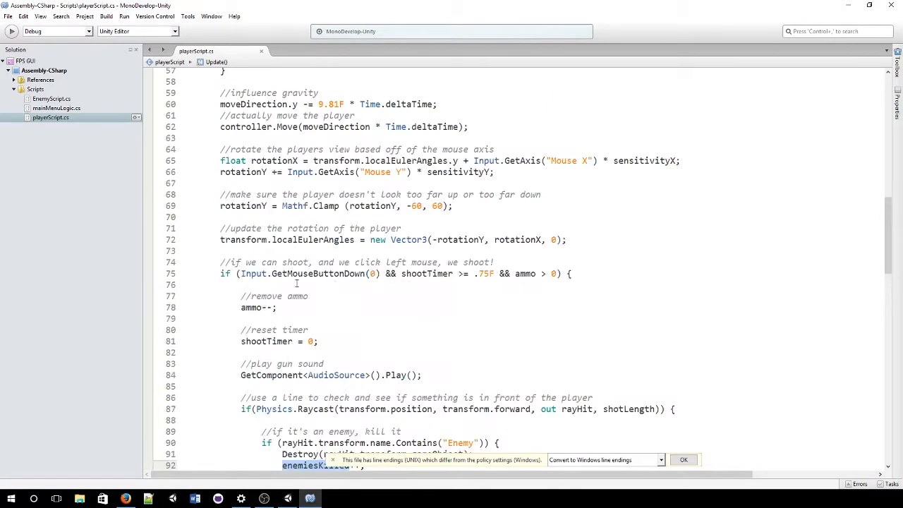
double_click(250, 308)
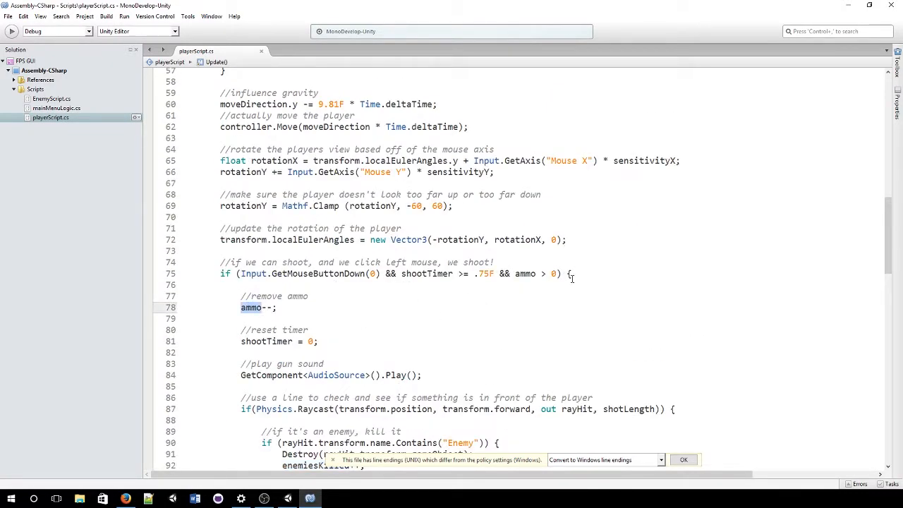
double_click(525, 273)
scroll(359, 274, "down", 1)
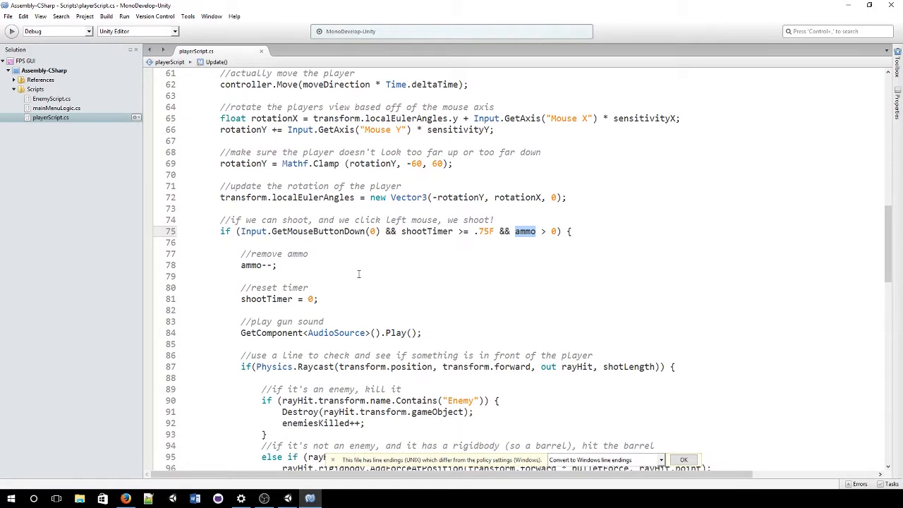
scroll(359, 273, "down", 10)
left_click(318, 277)
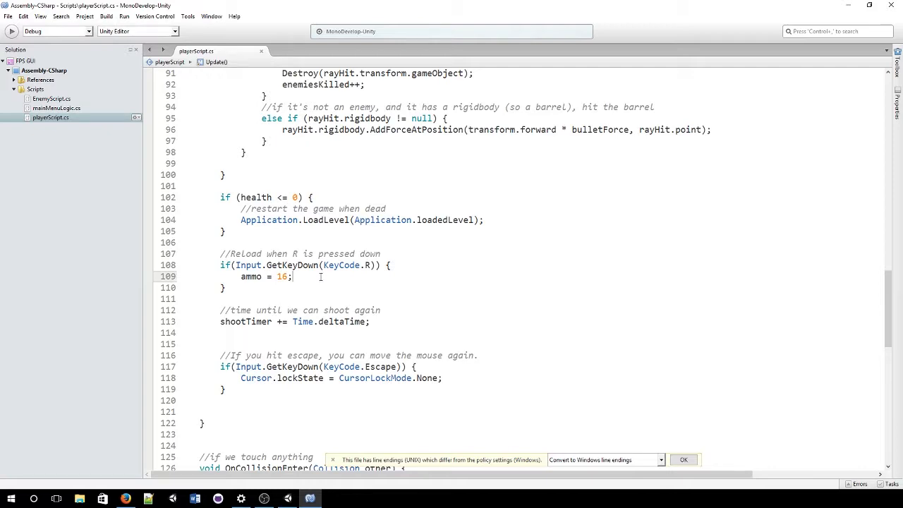
Step: Scroll through the rest of playerScript.cs to review it
scroll(321, 276, "down", 1)
scroll(332, 274, "up", 20)
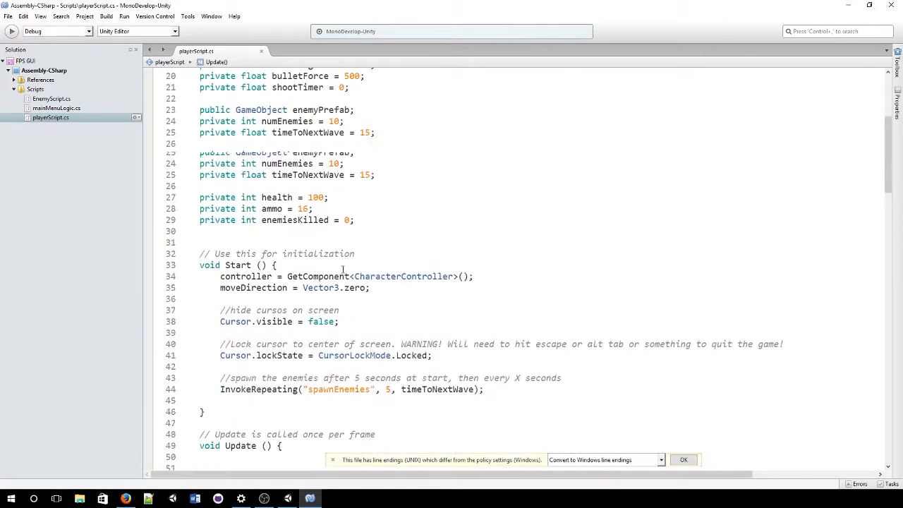
scroll(343, 270, "up", 6)
scroll(313, 275, "down", 4)
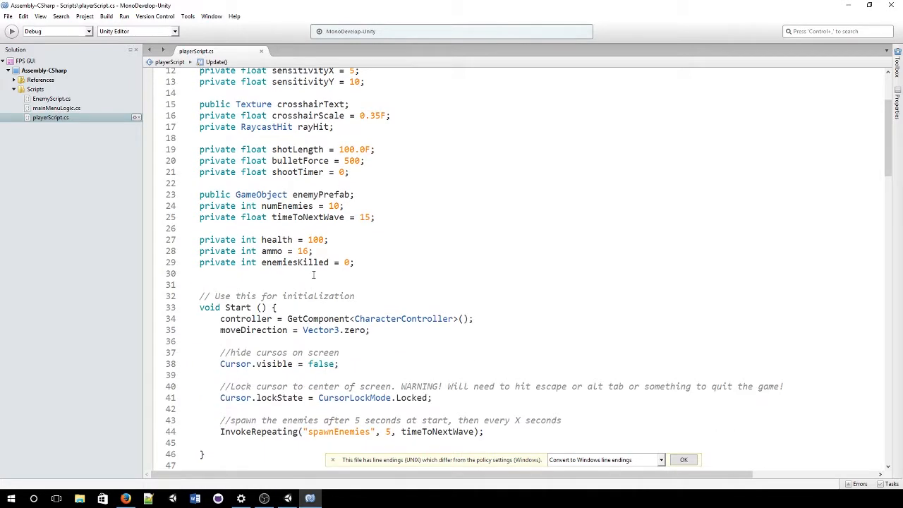
scroll(313, 274, "down", 1)
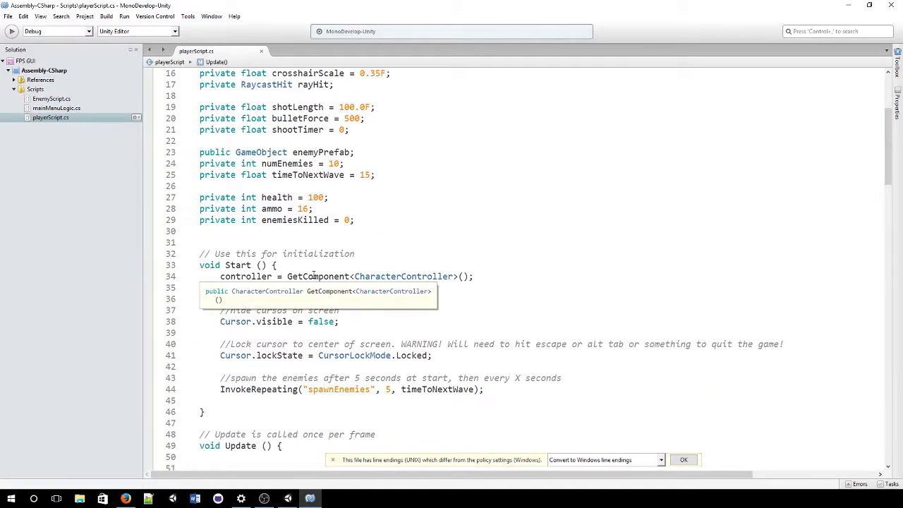
scroll(313, 275, "down", 15)
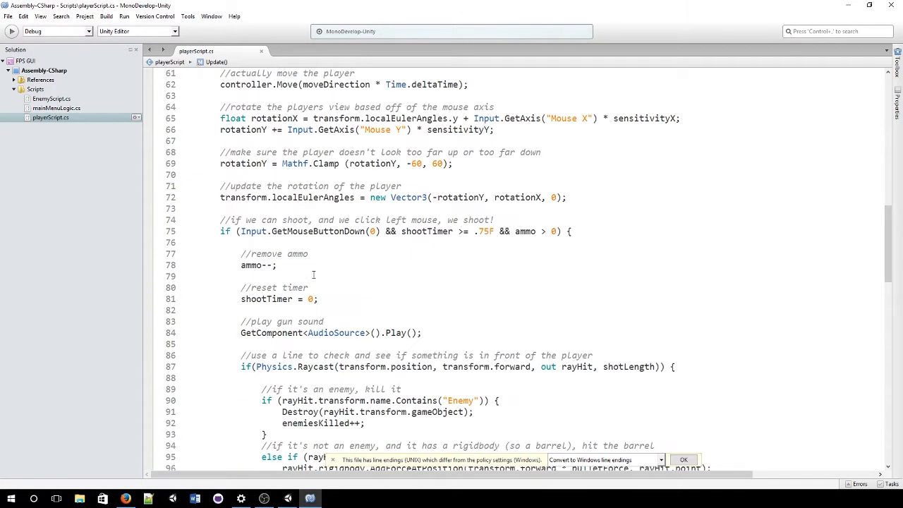
scroll(313, 274, "down", 6)
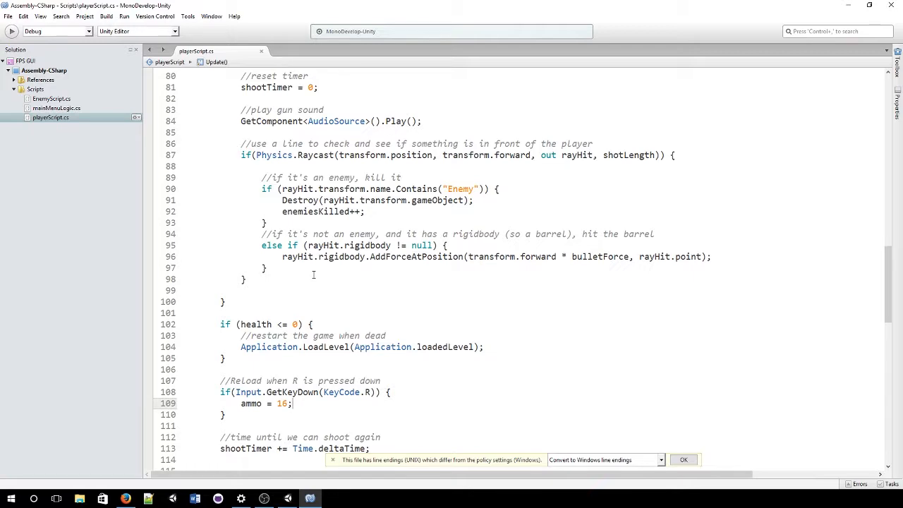
scroll(313, 274, "down", 12)
scroll(360, 261, "up", 15)
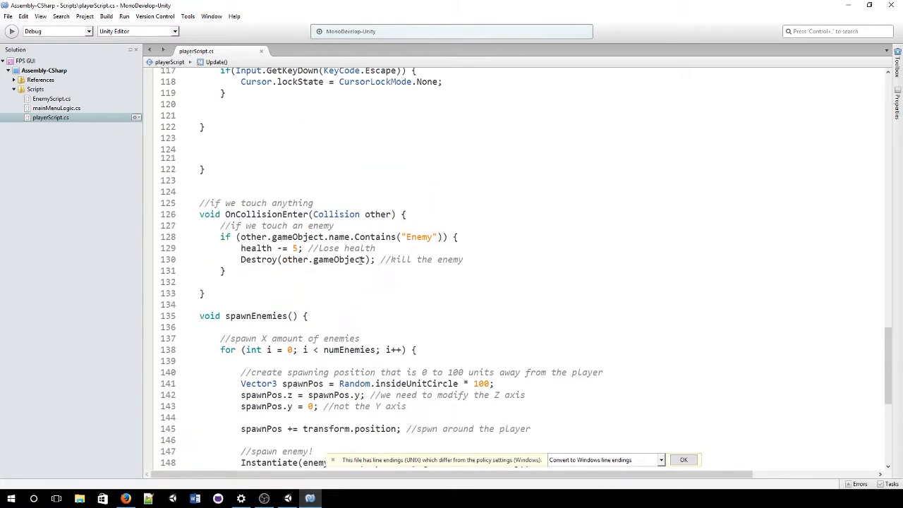
scroll(360, 261, "up", 5)
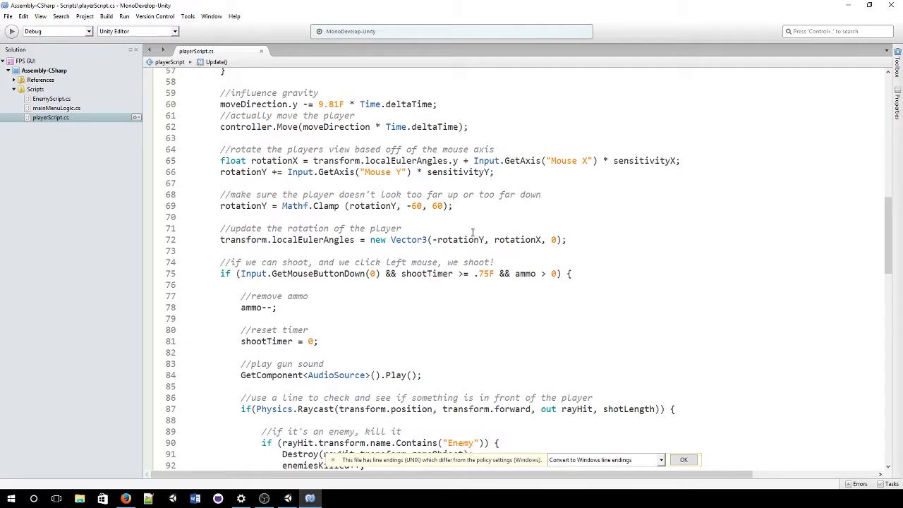
scroll(473, 233, "up", 17)
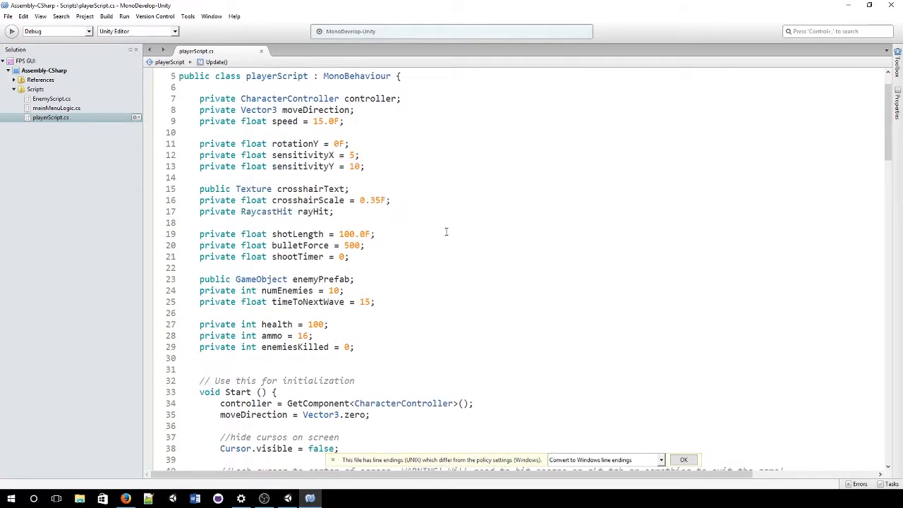
scroll(446, 232, "up", 2)
scroll(364, 341, "down", 3)
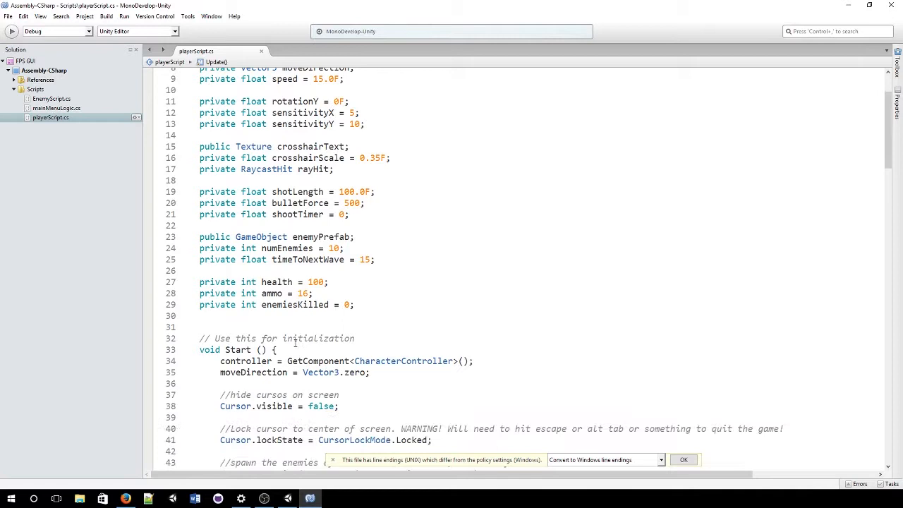
Step: Recheck the health, enemiesKilled and ammo usages, then return to Unity
left_click(269, 281)
left_click(276, 304)
left_click(281, 294)
left_click(276, 305)
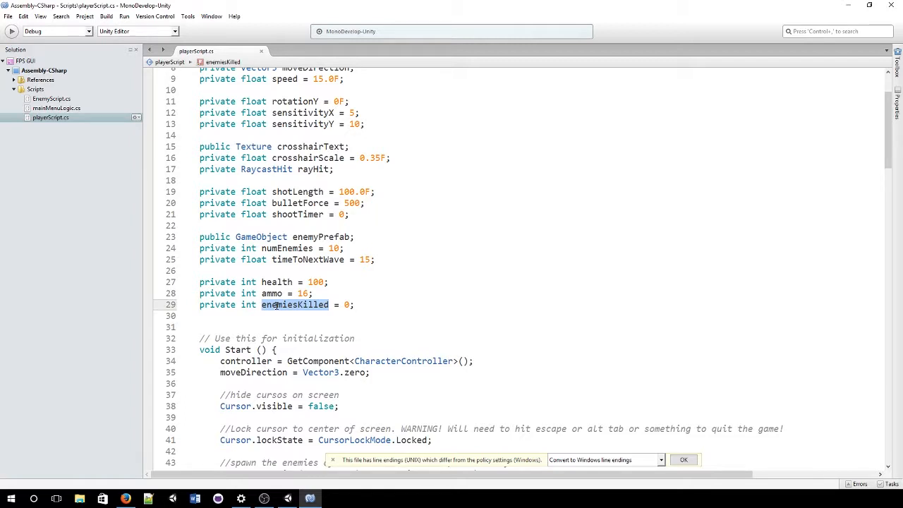
left_click(413, 313)
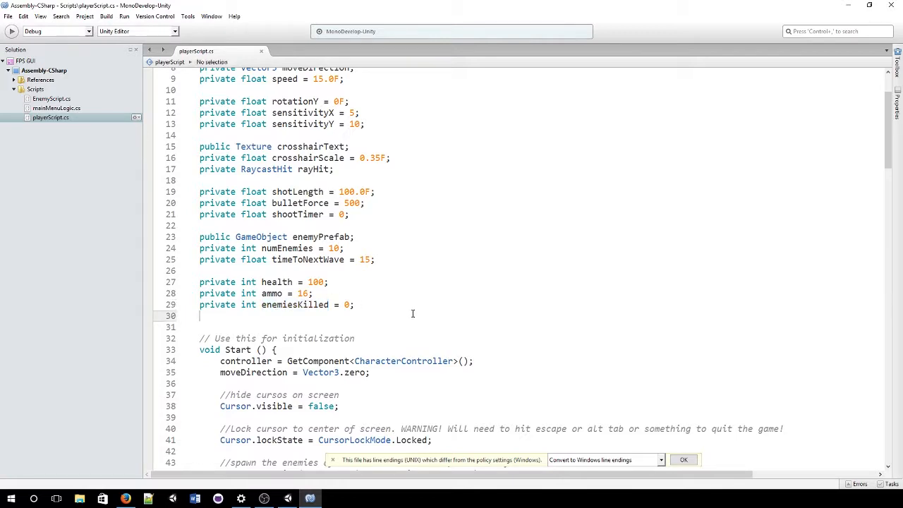
key("alt+Tab")
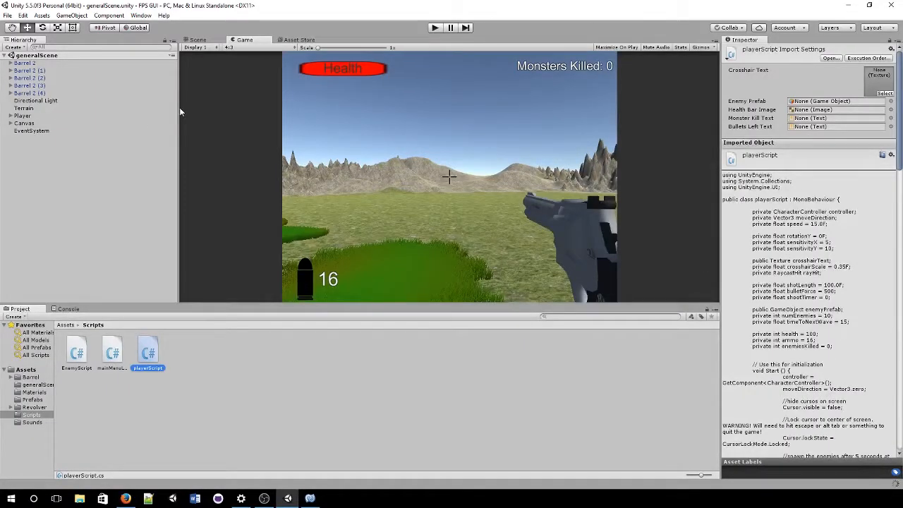
Step: Delete the old Canvas and the EventSystem from the Hierarchy
left_click(79, 124)
key("Delete")
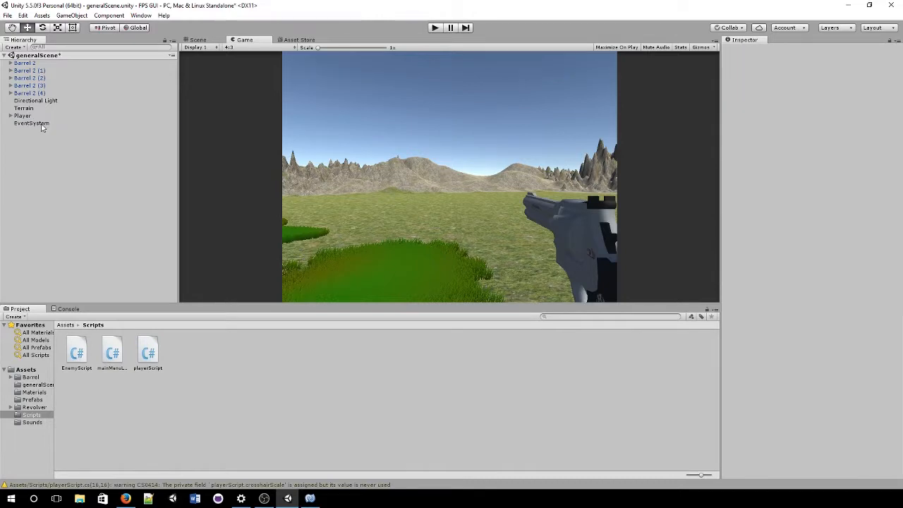
left_click(49, 124)
key("Delete")
Step: Play the HUD-less scene, walk forward shooting four enemies, then stop
left_click(432, 28)
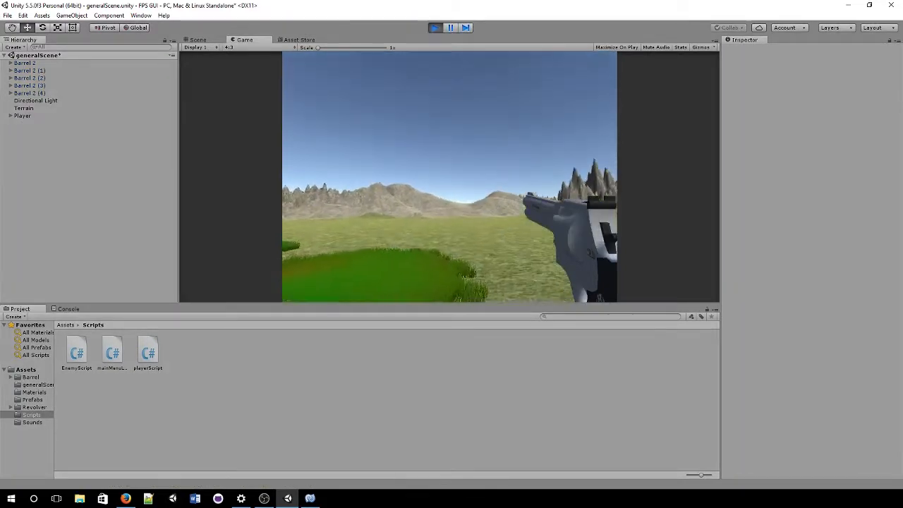
key("w")
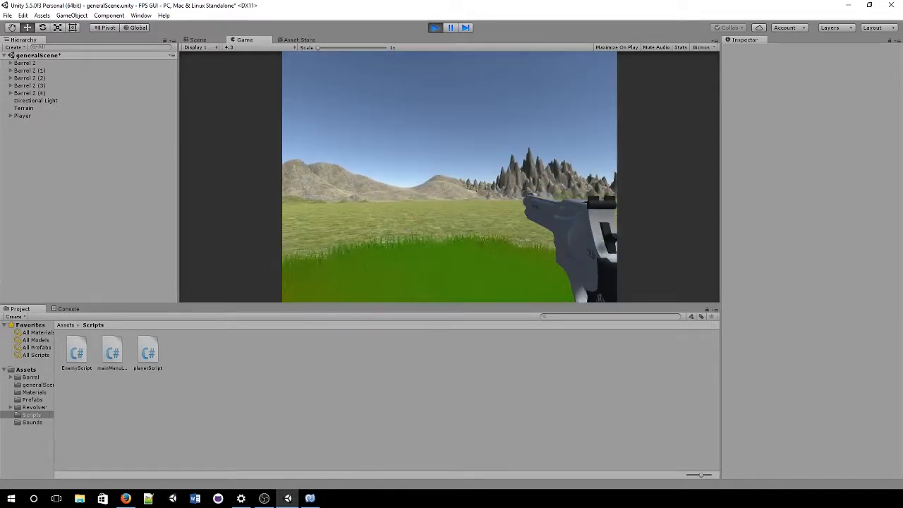
key("w")
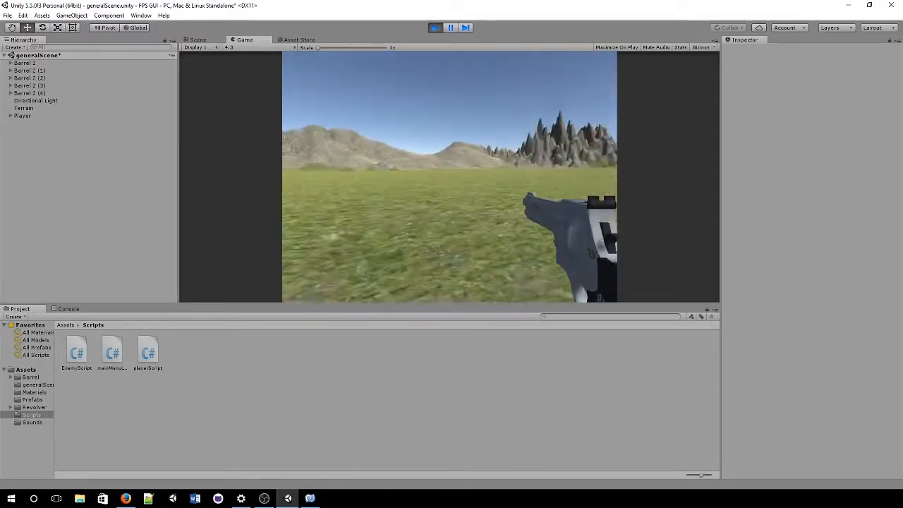
key("w")
left_click(450, 177)
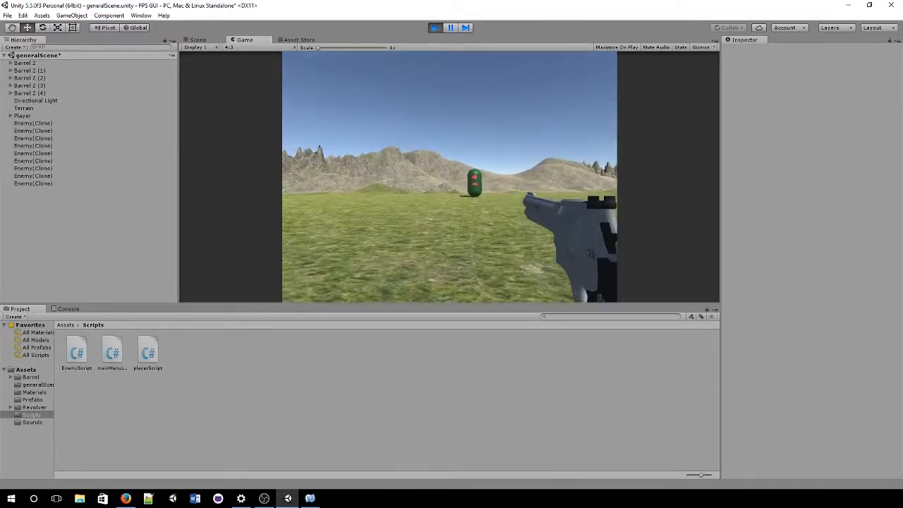
key("w")
left_click(450, 177)
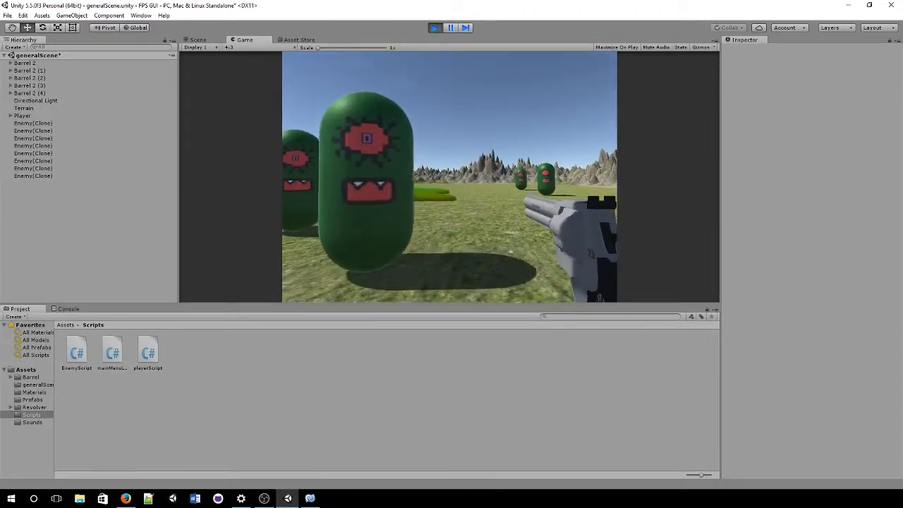
left_click(449, 177)
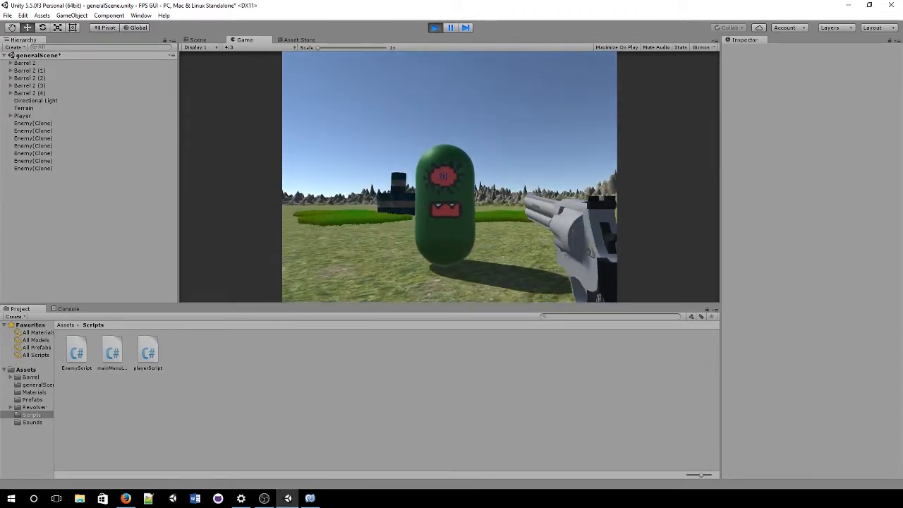
left_click(450, 177)
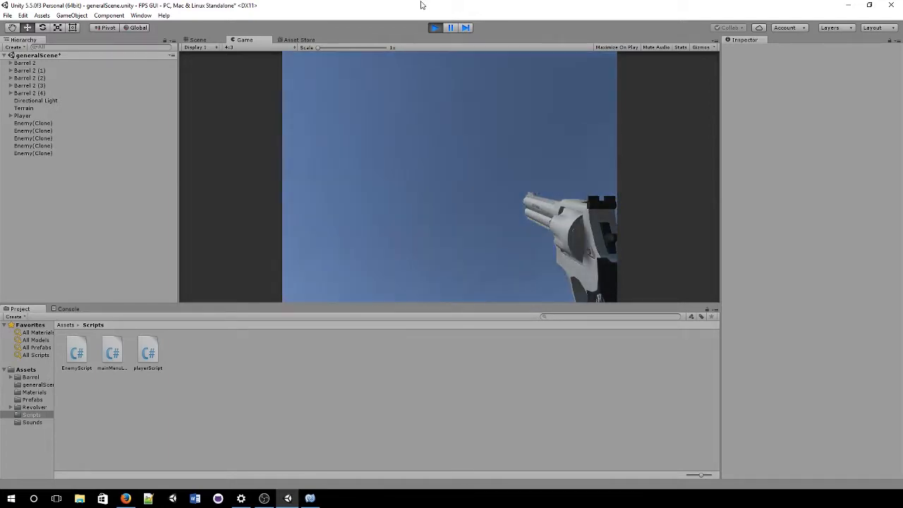
left_click(435, 28)
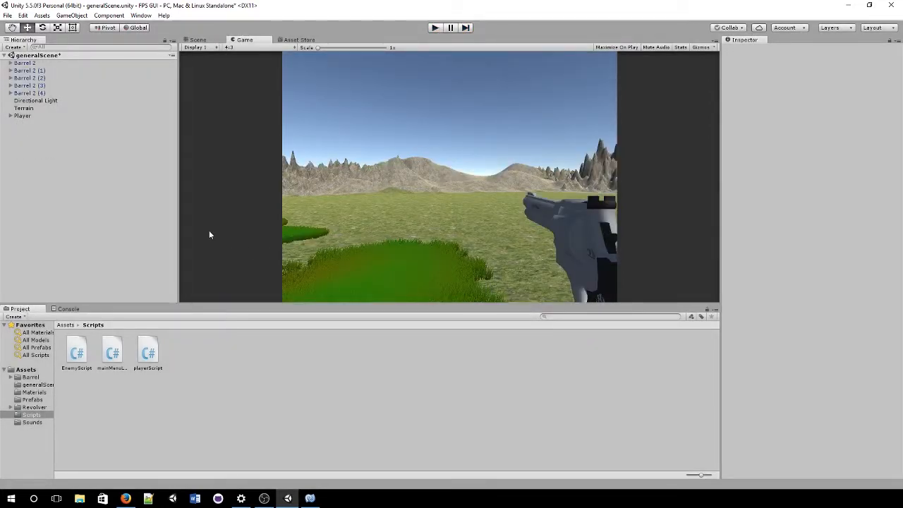
Step: Add a UI > Image from the Hierarchy context menu, creating a Canvas and EventSystem
right_click(91, 174)
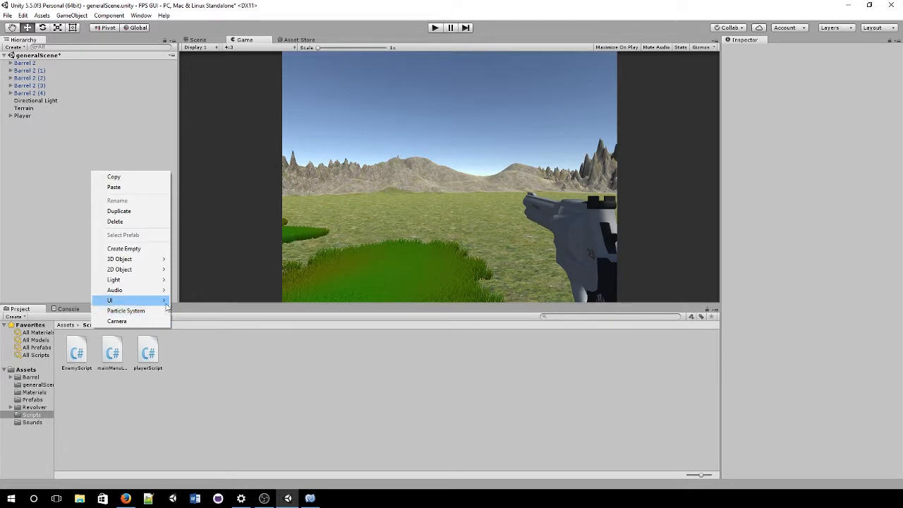
mouse_move(166, 305)
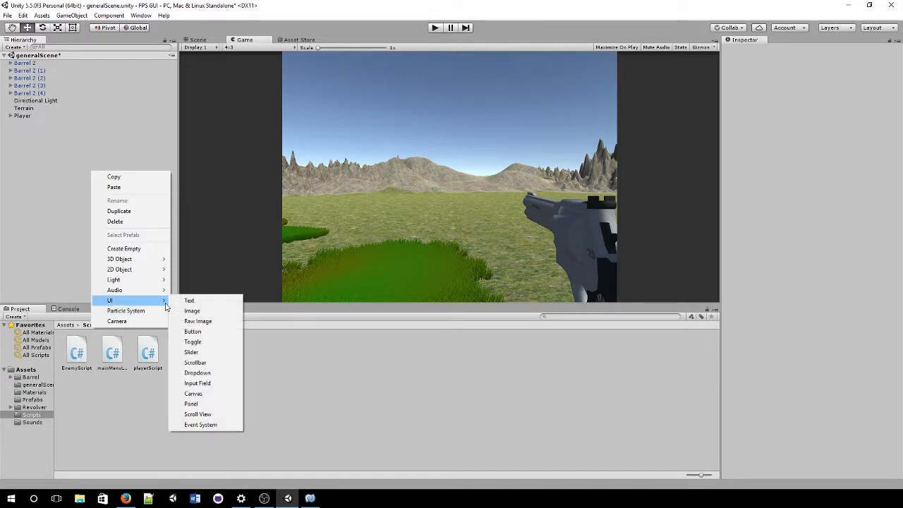
right_click(62, 136)
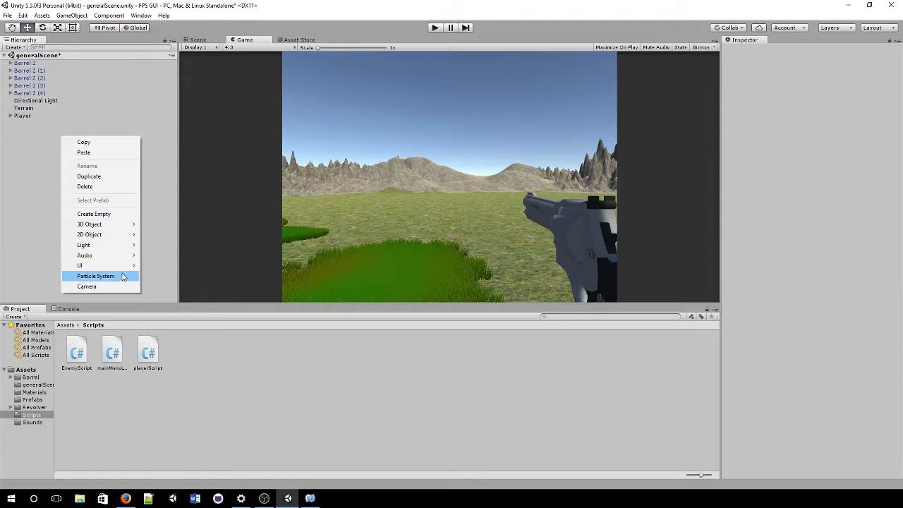
mouse_move(129, 267)
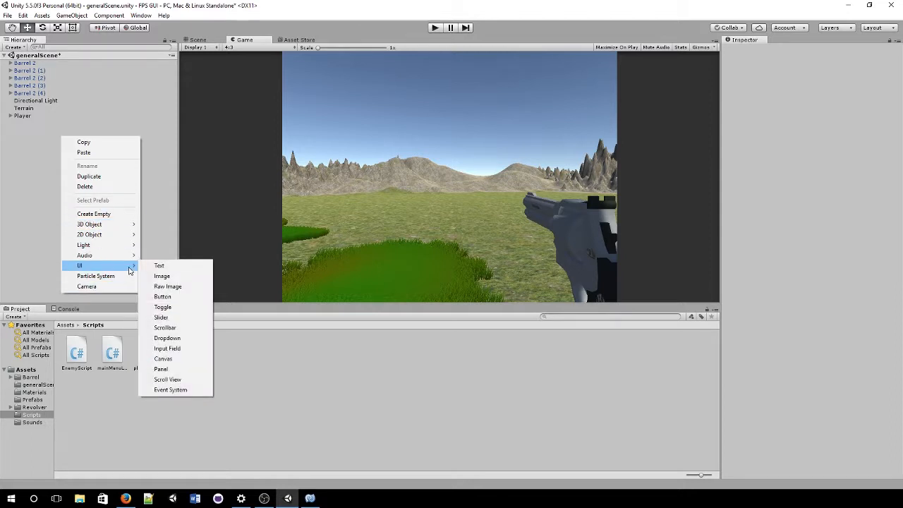
left_click(183, 279)
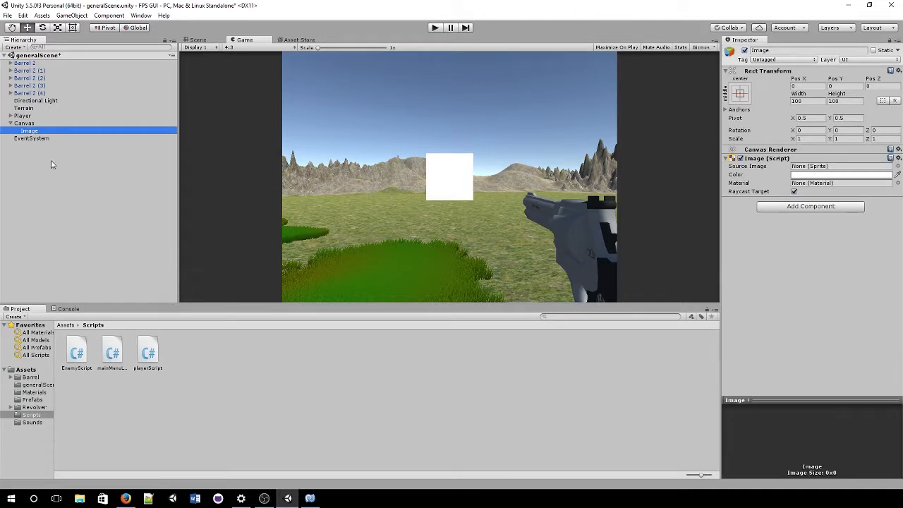
Step: Inspect the new Canvas and EventSystem settings
left_click(43, 124)
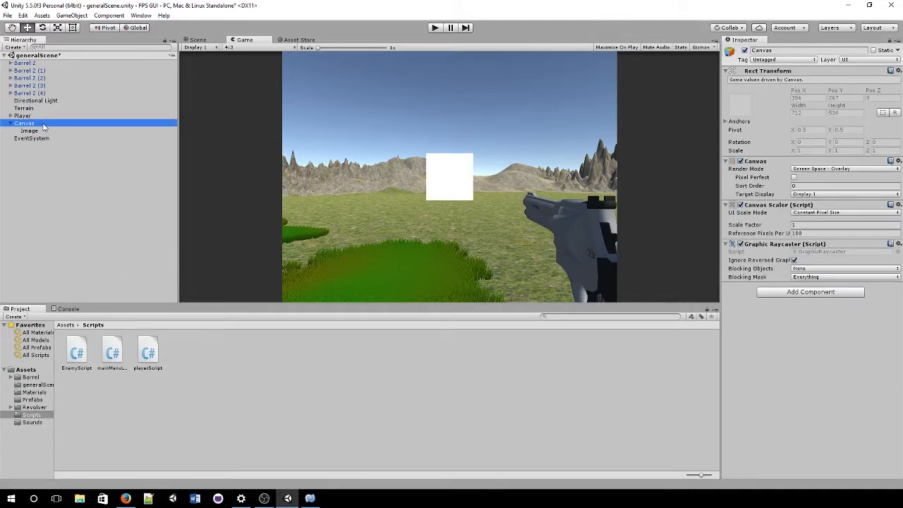
left_click(37, 139)
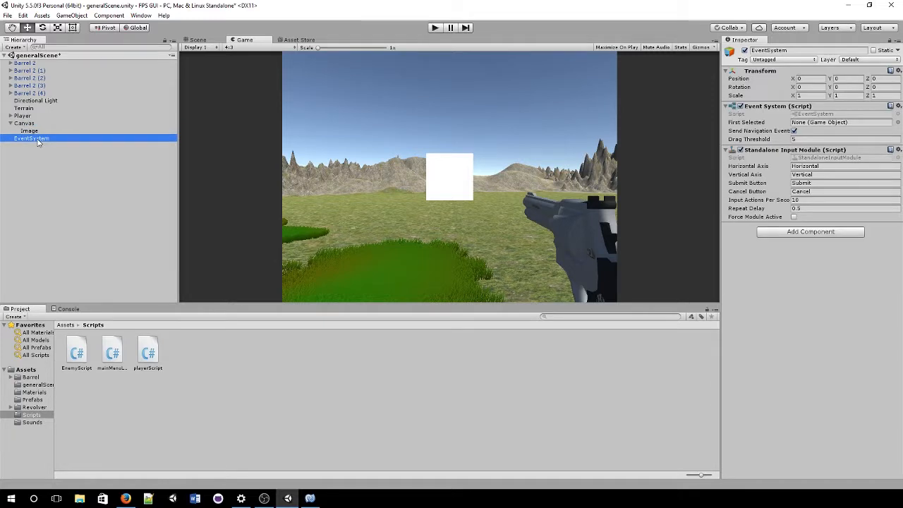
left_click(39, 124)
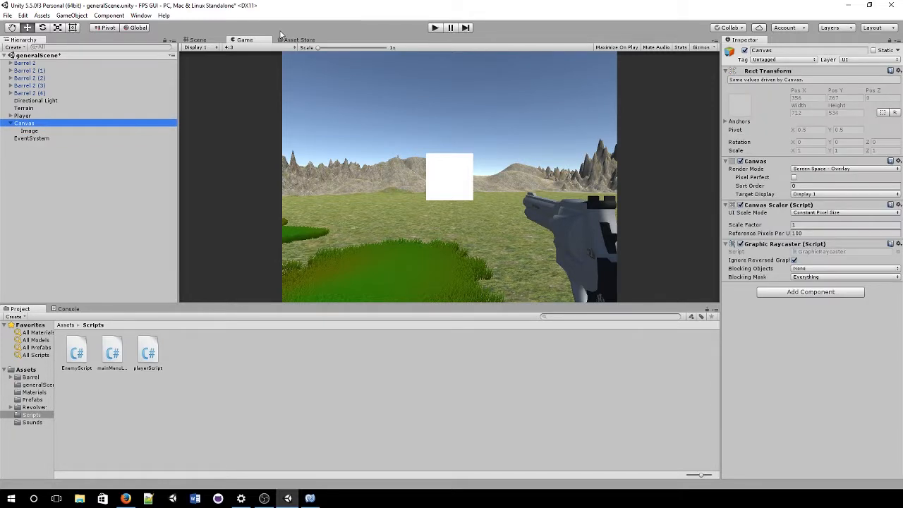
Step: Frame the Canvas in the Scene view facing the camera and open its Render Mode dropdown
left_click(207, 42)
double_click(55, 125)
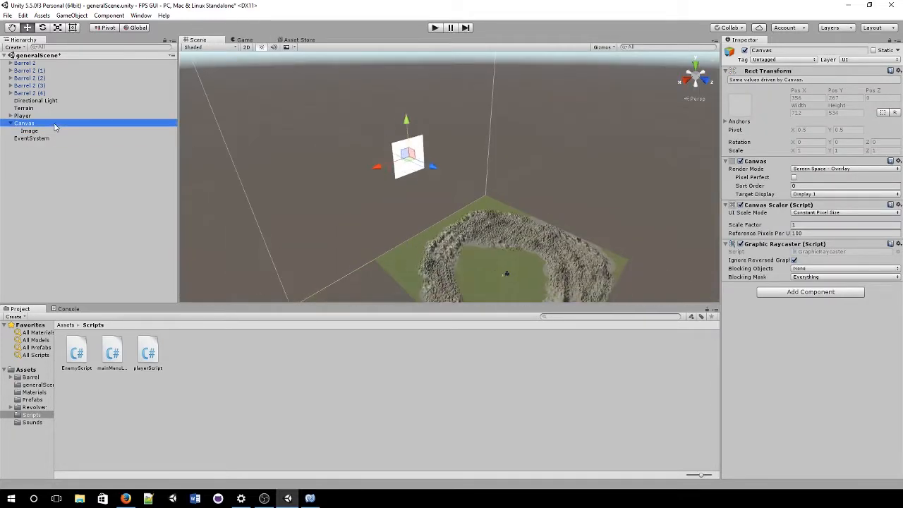
scroll(323, 201, "up", 5)
right_click_drag(307, 185, 403, 209)
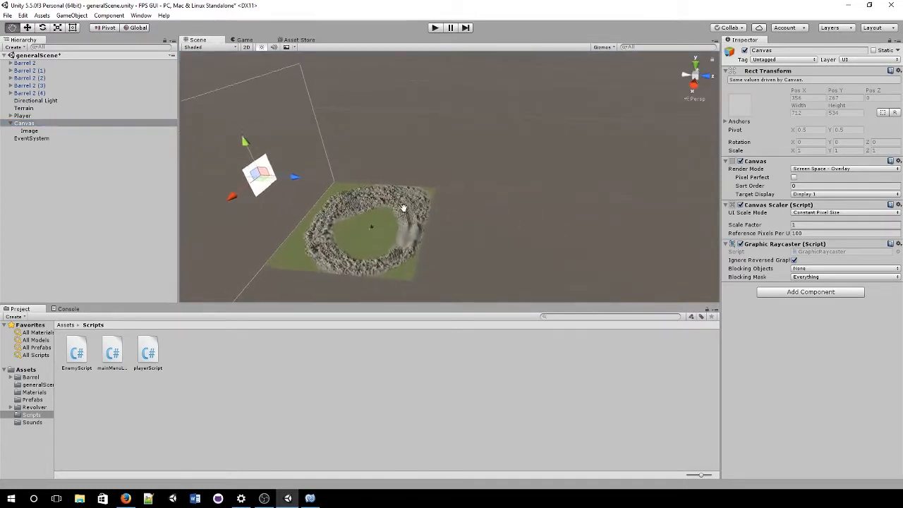
middle_click_drag(404, 208, 651, 191)
right_click_drag(345, 197, 452, 201)
middle_click_drag(451, 201, 586, 232)
right_click_drag(431, 275, 514, 248)
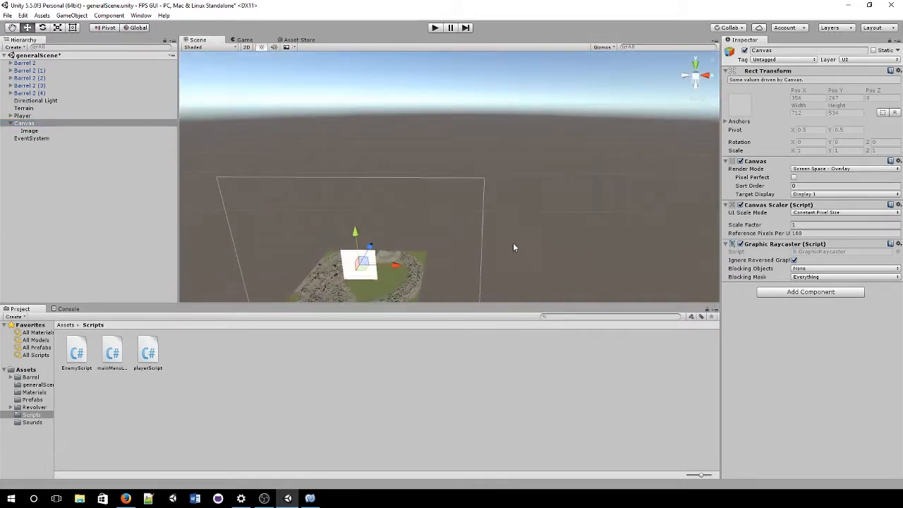
middle_click_drag(514, 248, 611, 204)
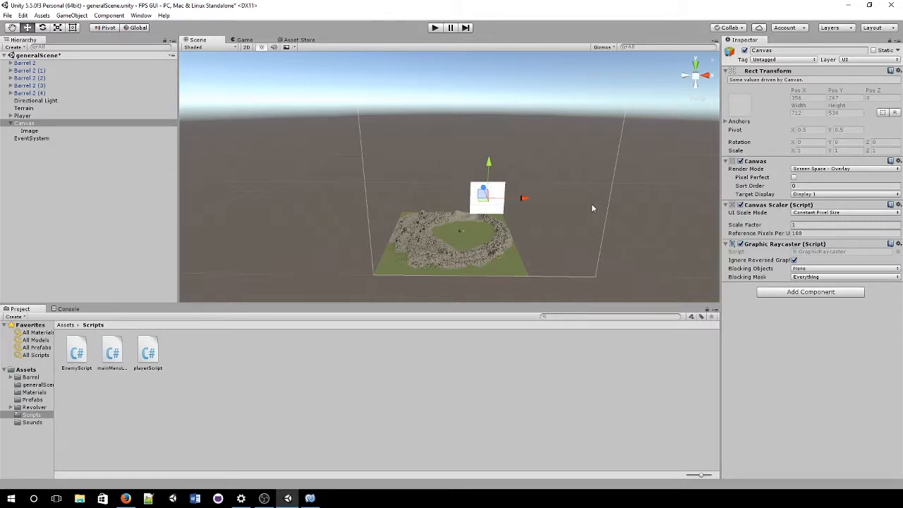
left_click(812, 168)
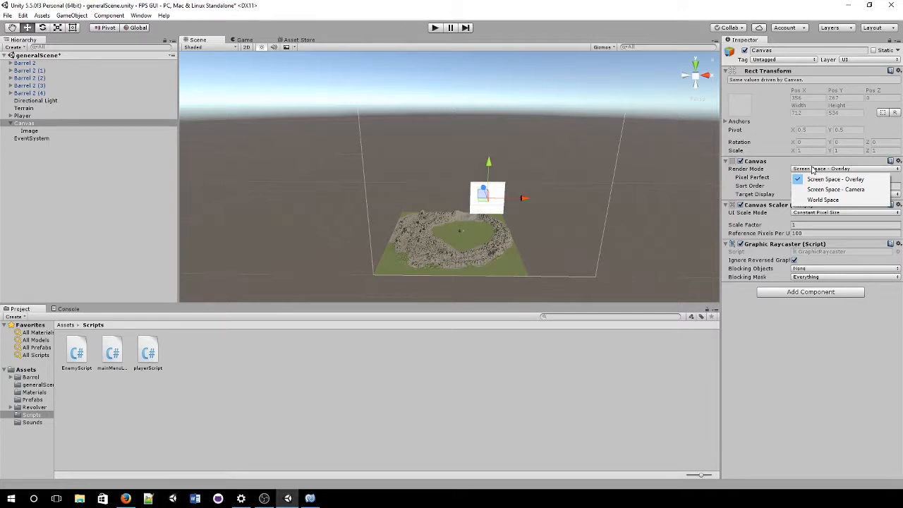
Step: Set the Canvas Render Mode to Screen Space - Camera with Main Camera as Render Camera
left_click(843, 193)
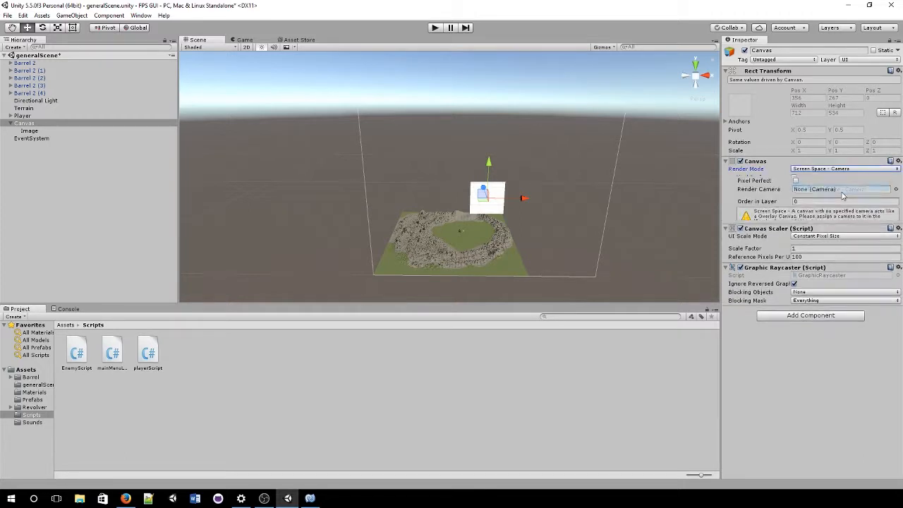
left_click(840, 189)
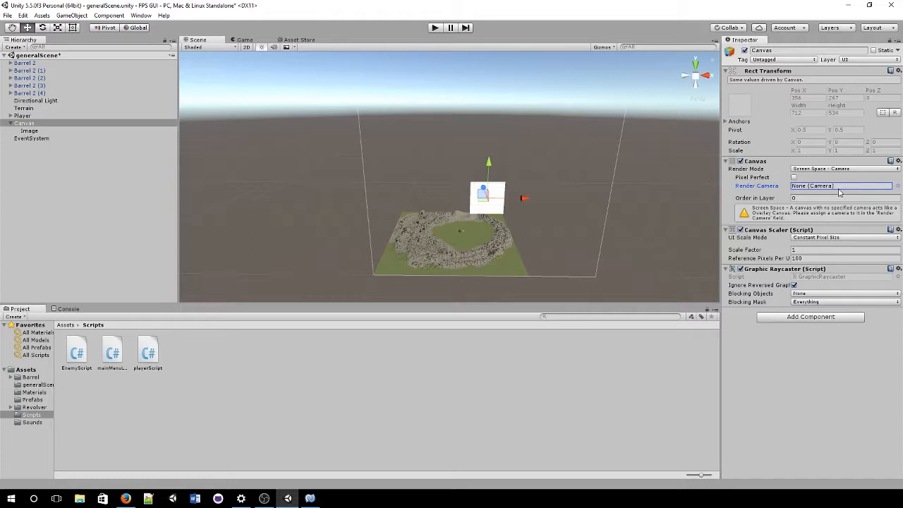
left_click(845, 162)
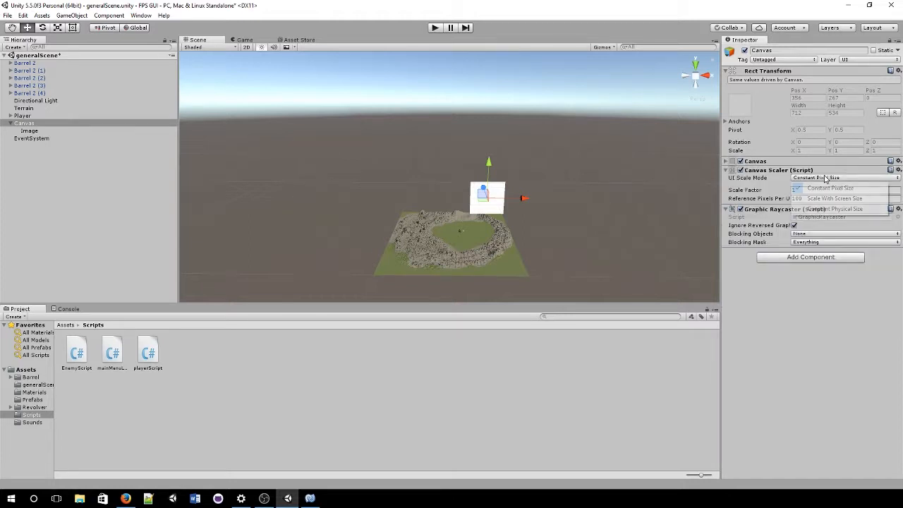
left_click(845, 162)
left_click(843, 170)
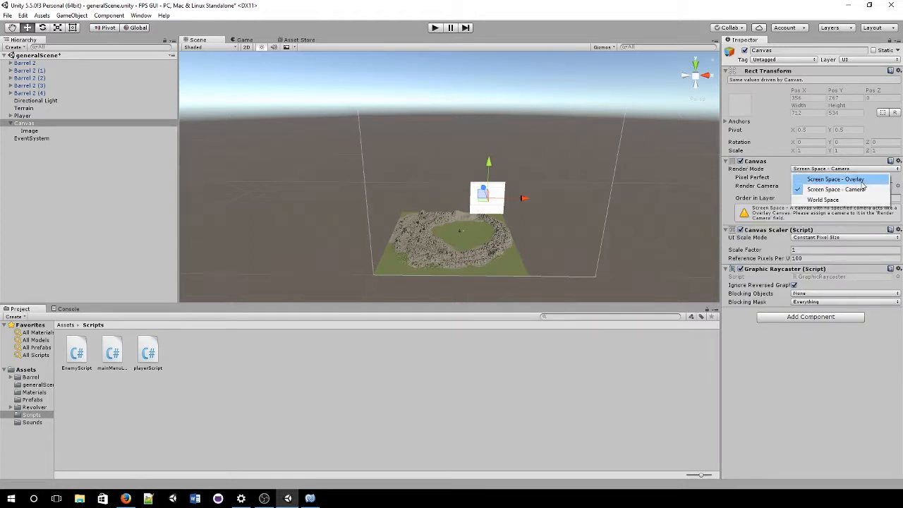
left_click(740, 173)
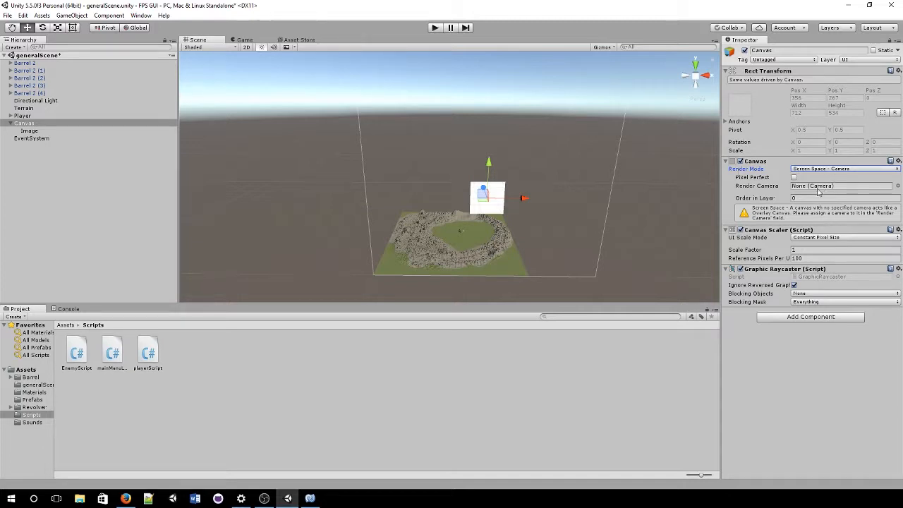
left_click(897, 186)
double_click(698, 233)
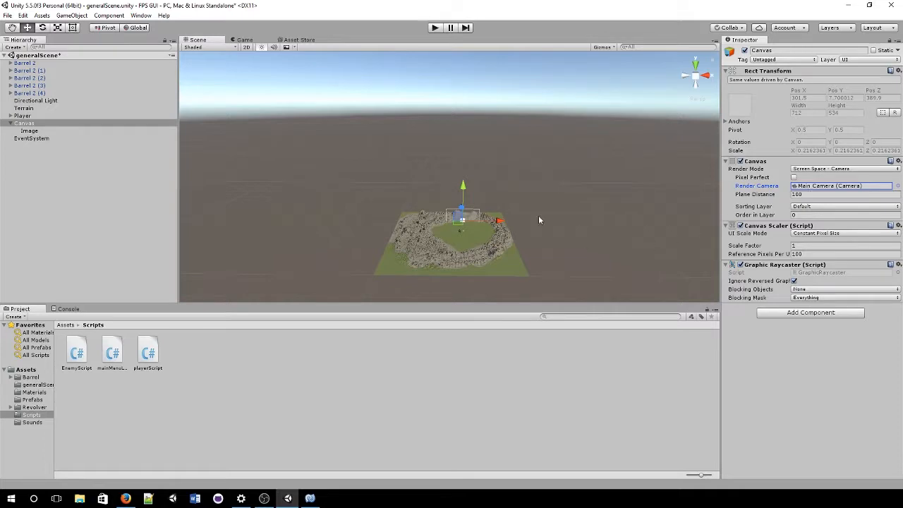
Step: Frame and inspect the Canvas in the Scene view, then view it in the Game view
scroll(539, 215, "up", 3)
double_click(74, 125)
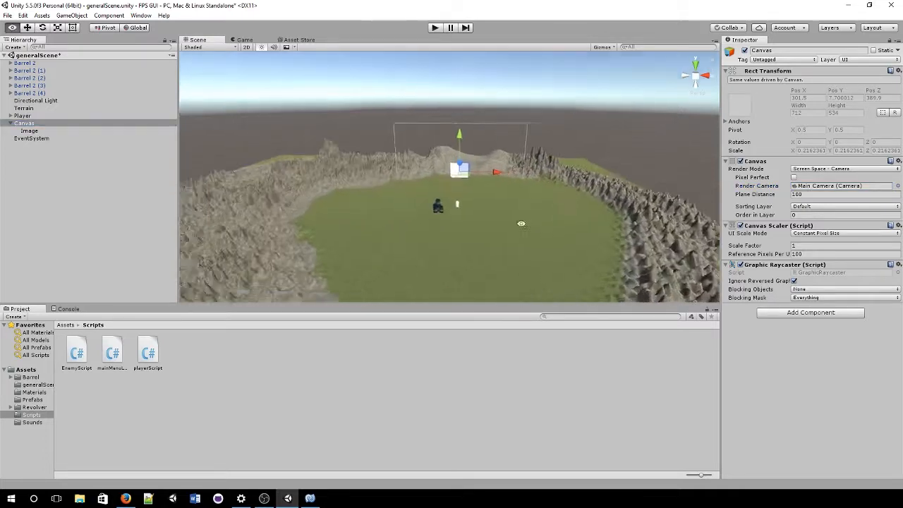
right_click_drag(519, 217, 549, 182)
middle_click_drag(549, 182, 514, 216)
scroll(514, 215, "down", 2)
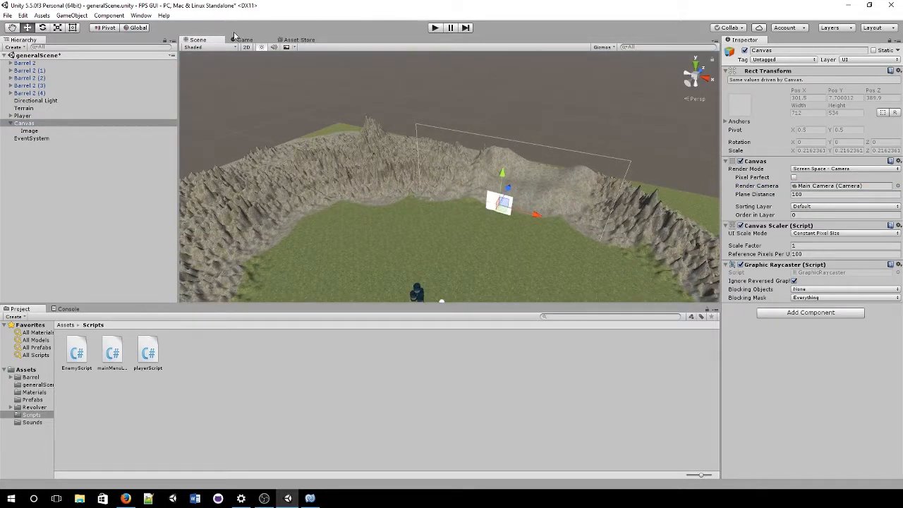
left_click(244, 39)
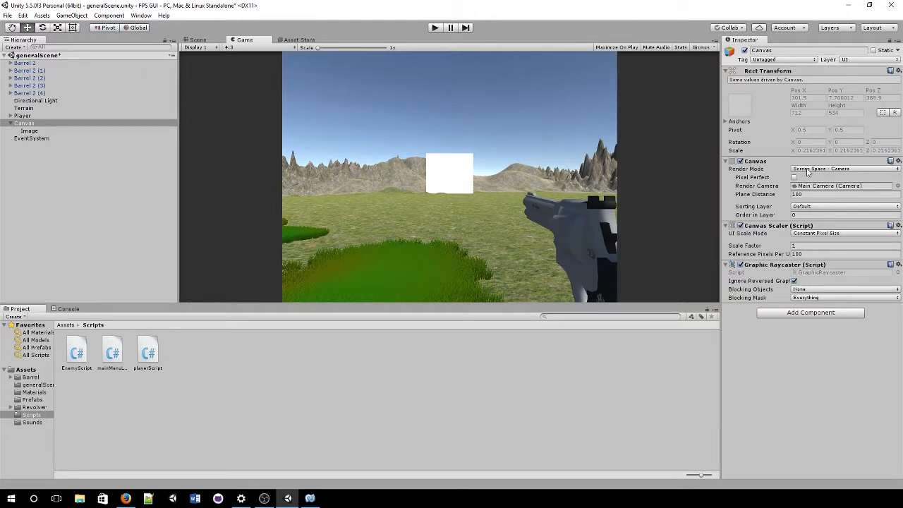
Step: Lower the Plane Distance to 83.71, then switch Render Mode to Screen Space - Overlay
left_click(806, 194)
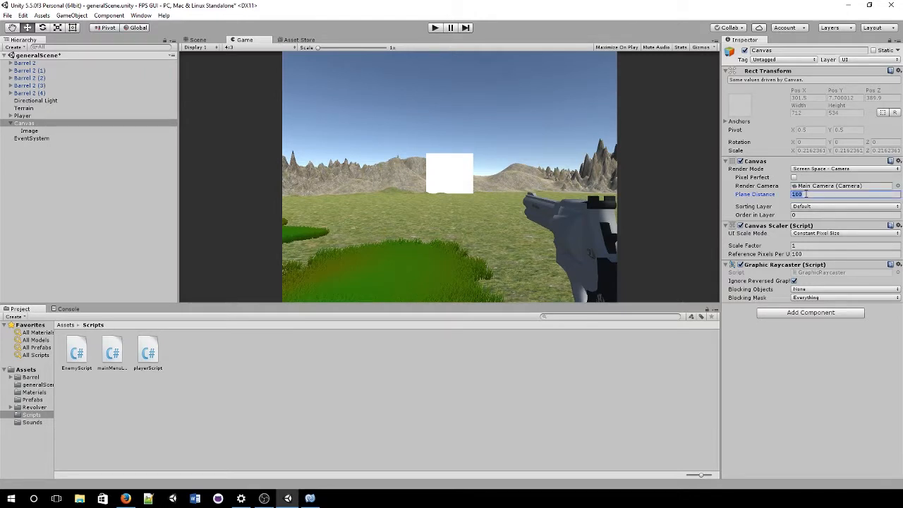
left_click_drag(755, 196, 641, 268)
left_click(843, 169)
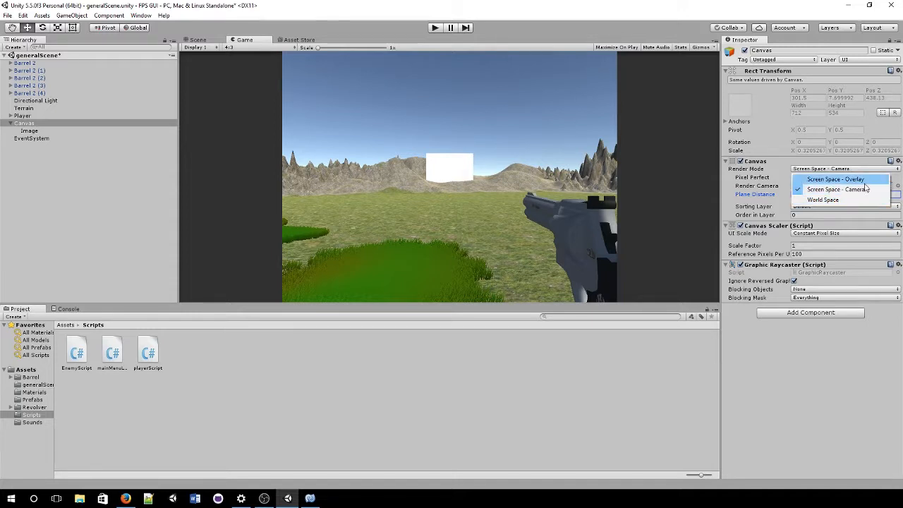
left_click(865, 180)
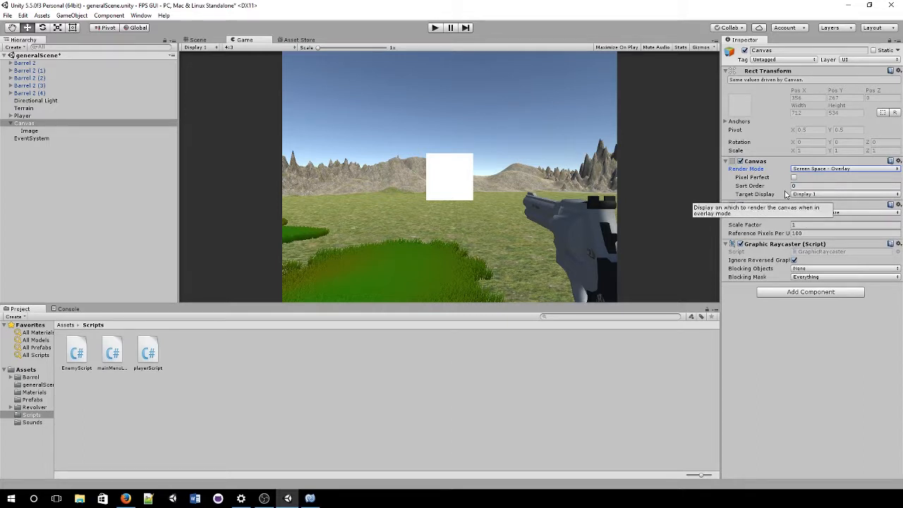
Step: Keep Target Display at Display 1 and UI Scale Mode unchanged, then check the Game view
left_click(815, 195)
left_click(817, 204)
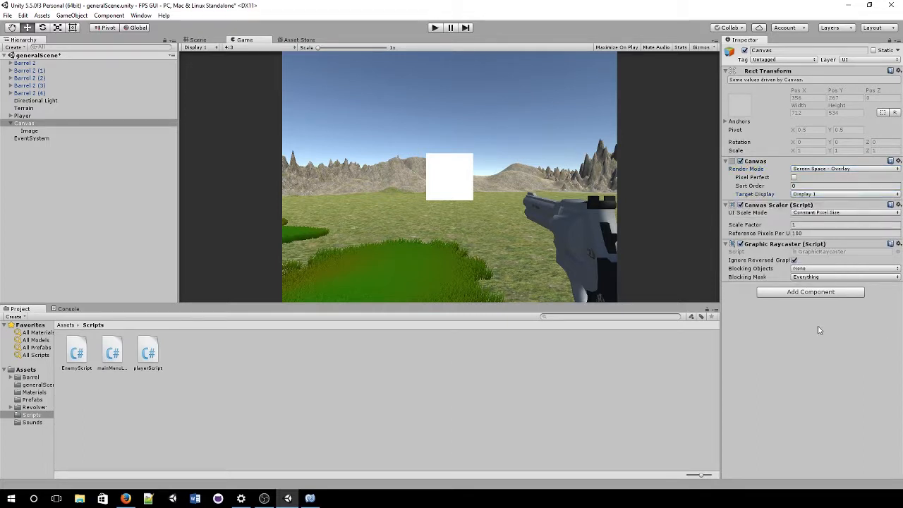
left_click(815, 213)
left_click(771, 220)
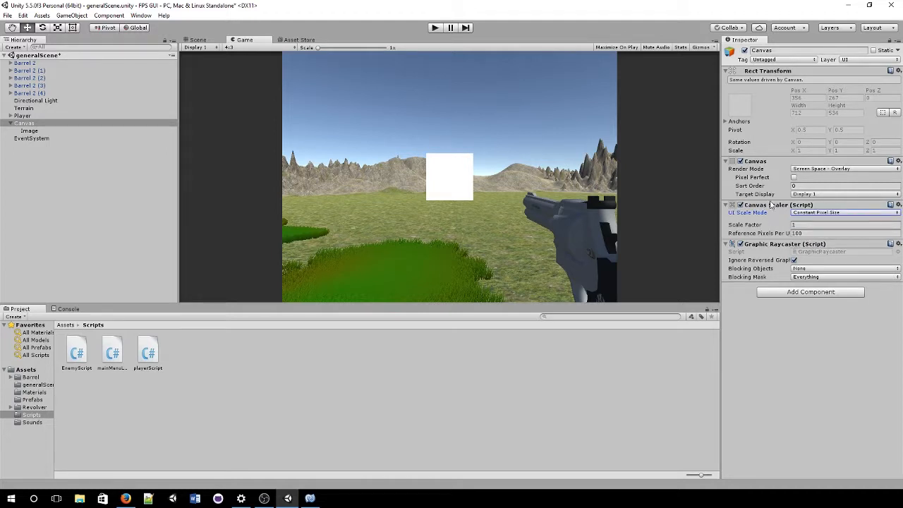
left_click(217, 40)
left_click(238, 40)
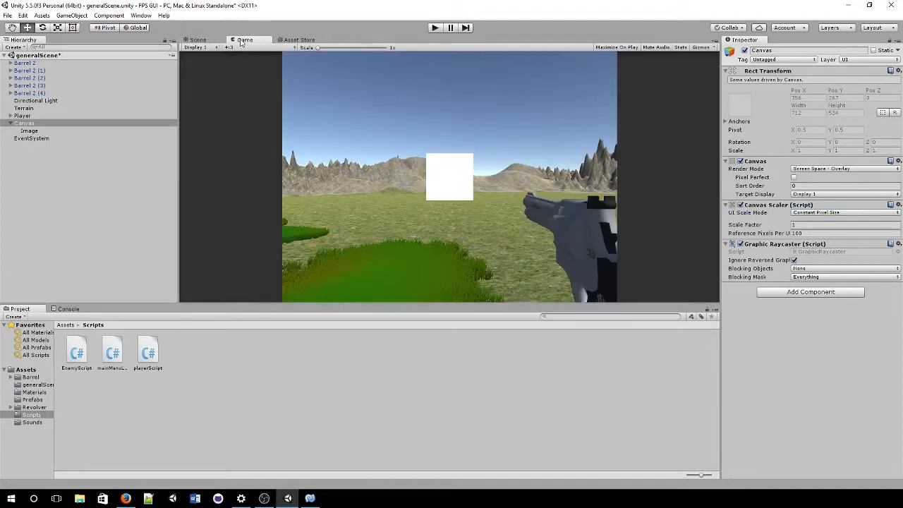
Step: Keep the Game view at 4:3 and set UI Scale Mode to Scale With Screen Size at 800×600
left_click(238, 47)
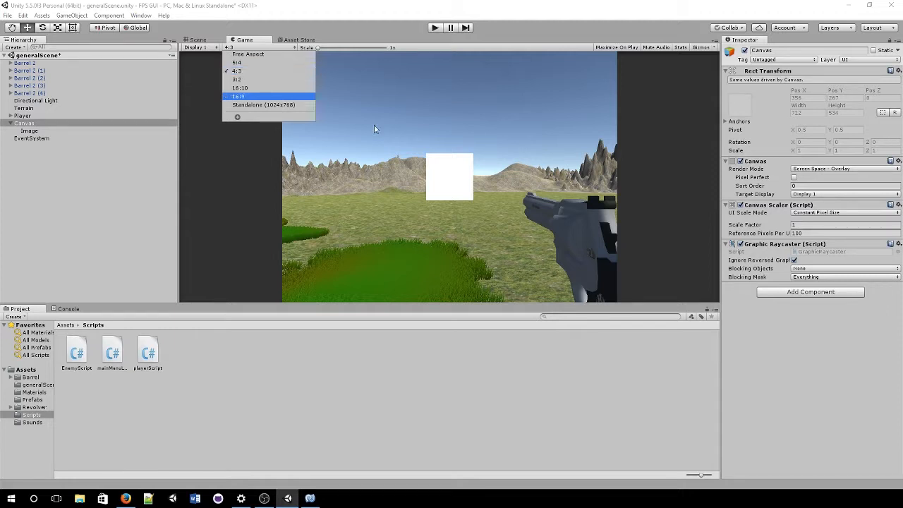
left_click(769, 213)
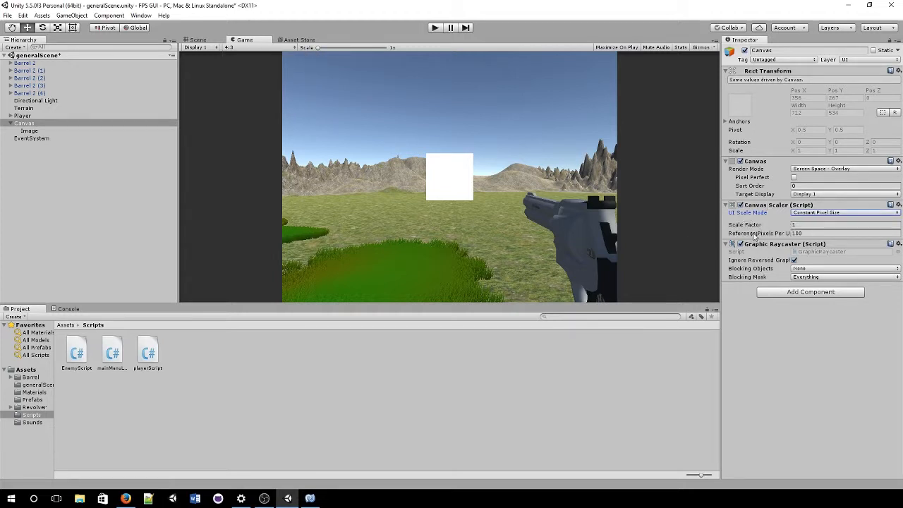
left_click(818, 213)
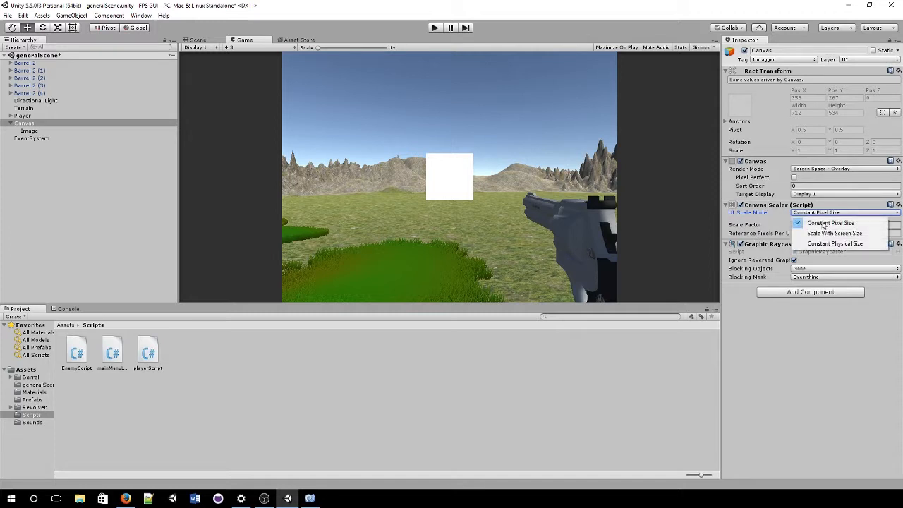
left_click(856, 233)
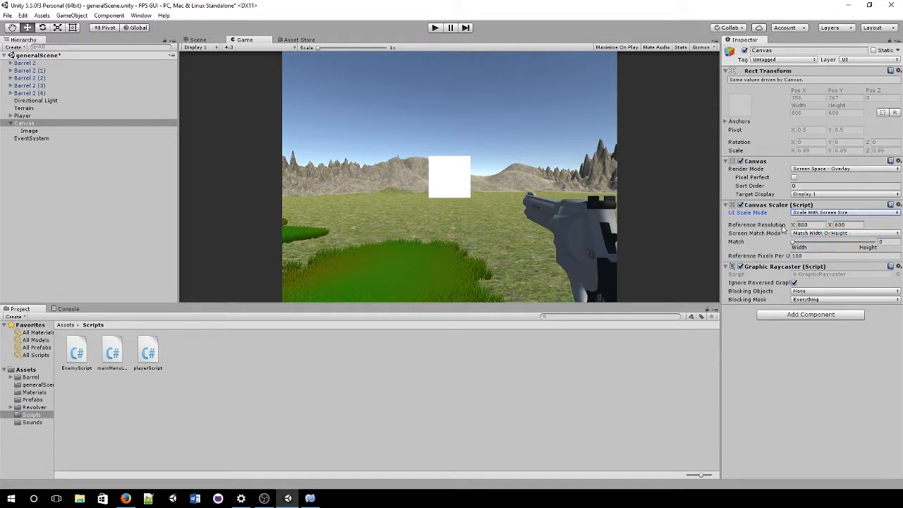
left_click(836, 224)
left_click(838, 213)
left_click(835, 243)
left_click(832, 213)
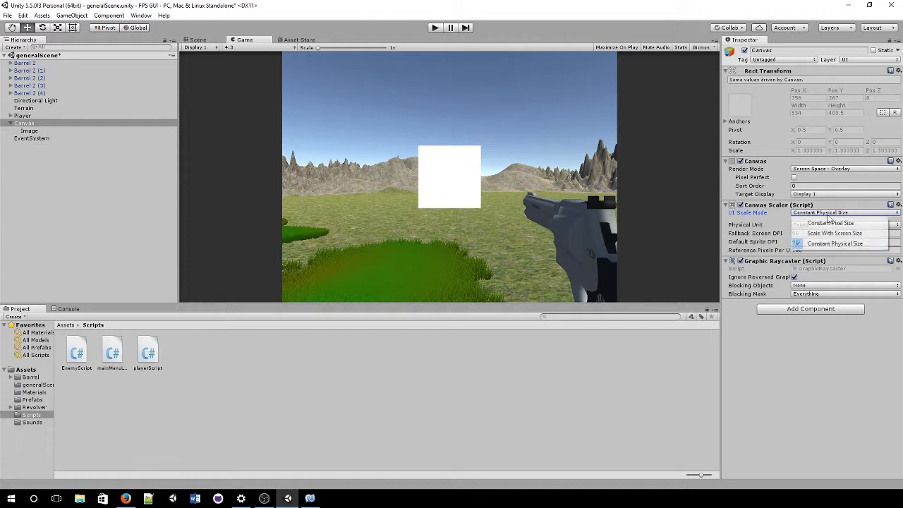
left_click(831, 234)
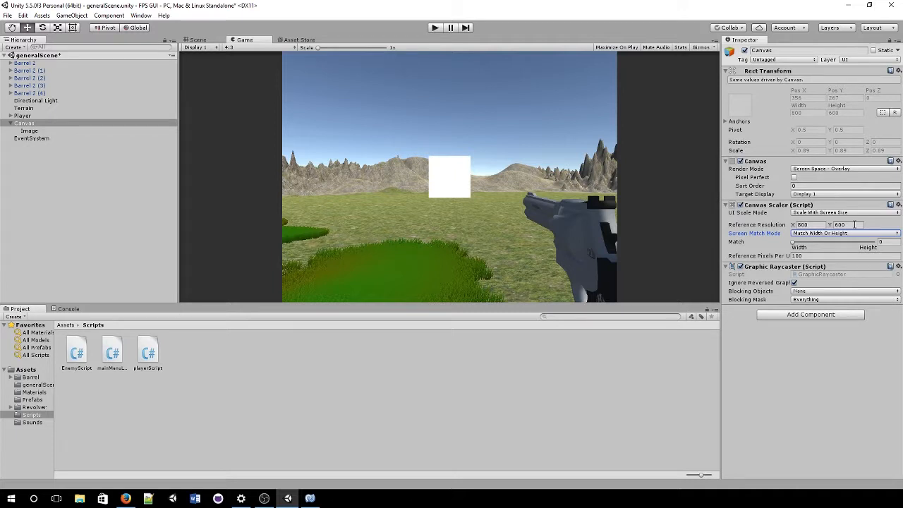
Step: Preview the game at Free Aspect and then at 16:9
left_click(234, 48)
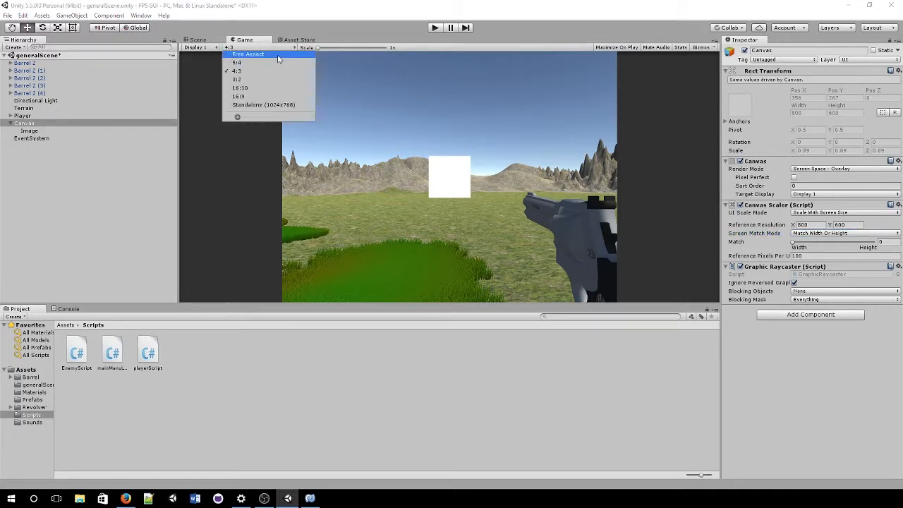
left_click(278, 56)
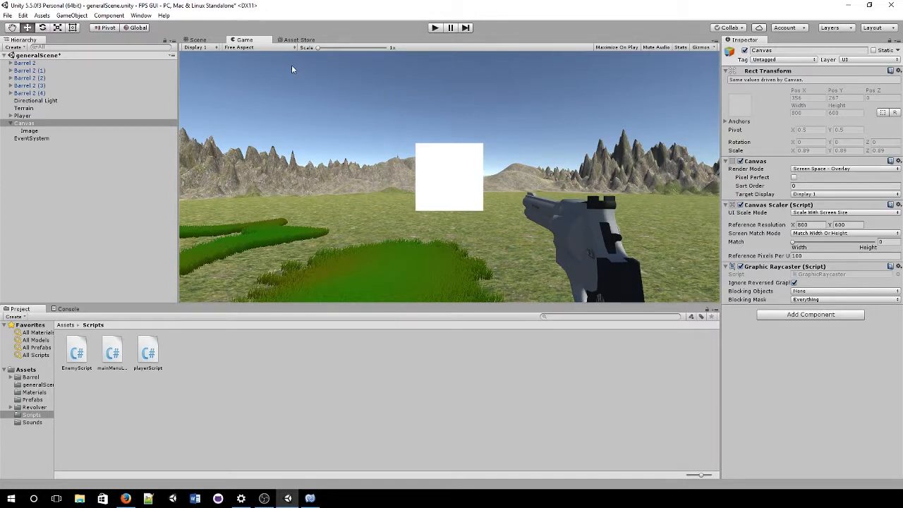
left_click(254, 47)
left_click(248, 92)
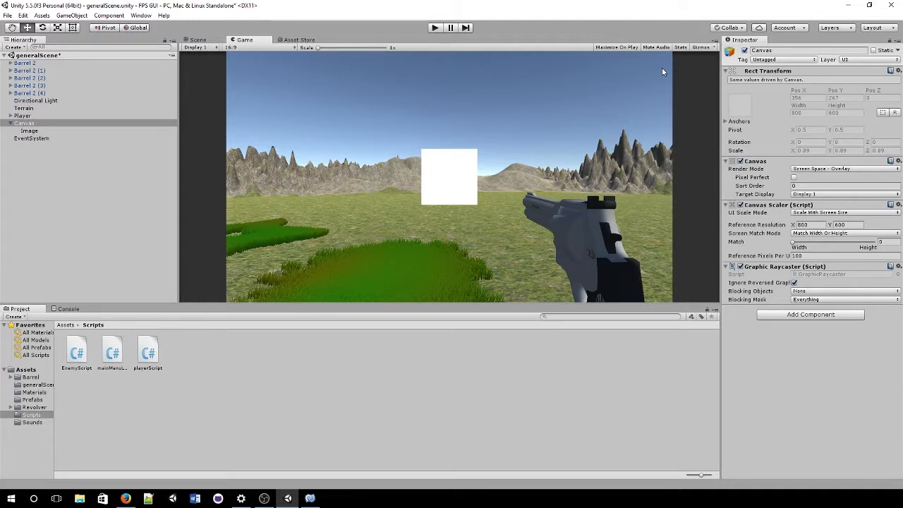
Step: Set UI Scale Mode back to Constant Pixel Size and return the Game view to 4:3
left_click(846, 212)
left_click(818, 221)
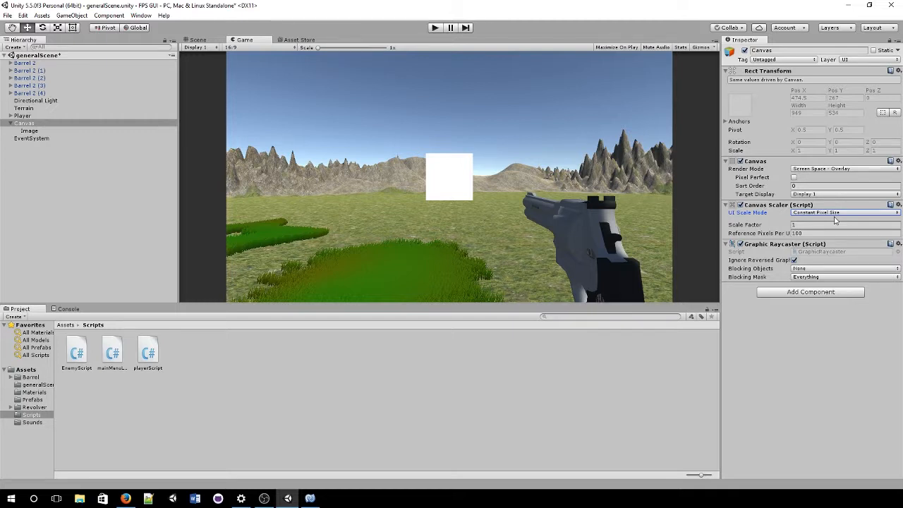
left_click(233, 47)
left_click(245, 71)
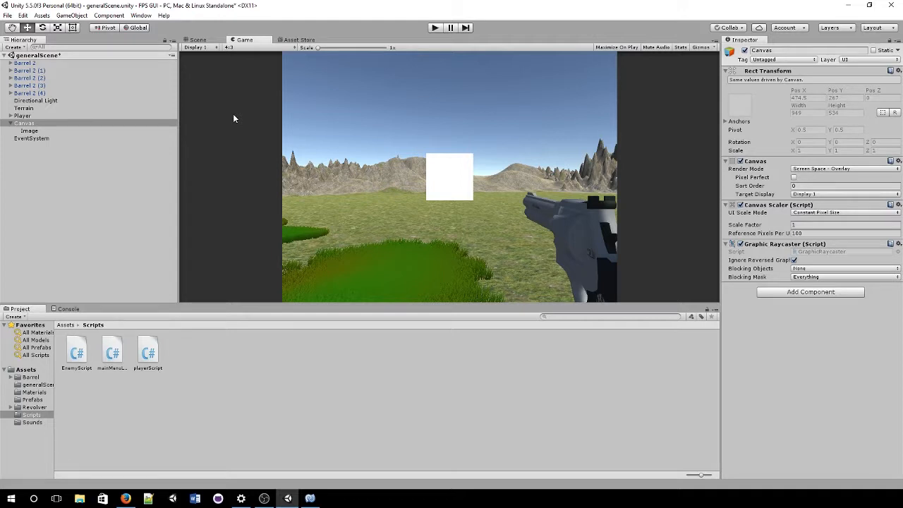
Step: Select the Image under the Canvas and frame it in the Scene view
left_click(41, 132)
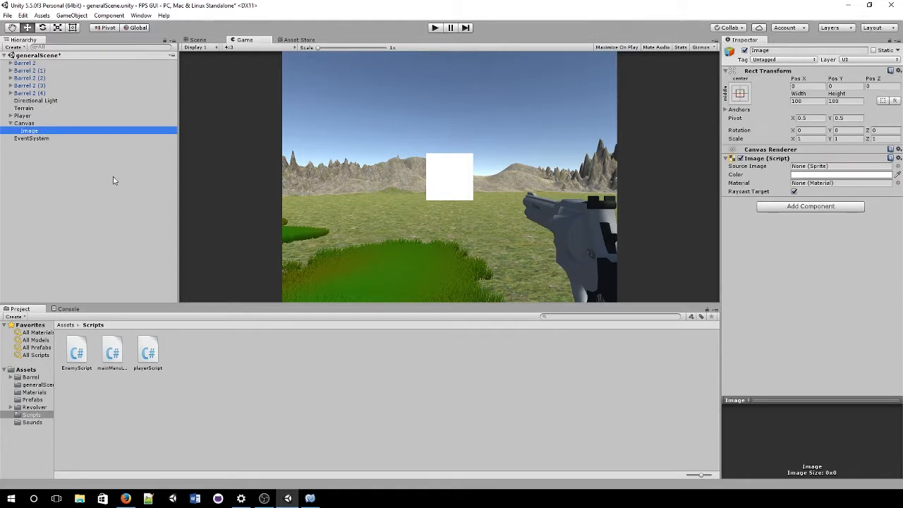
left_click(197, 39)
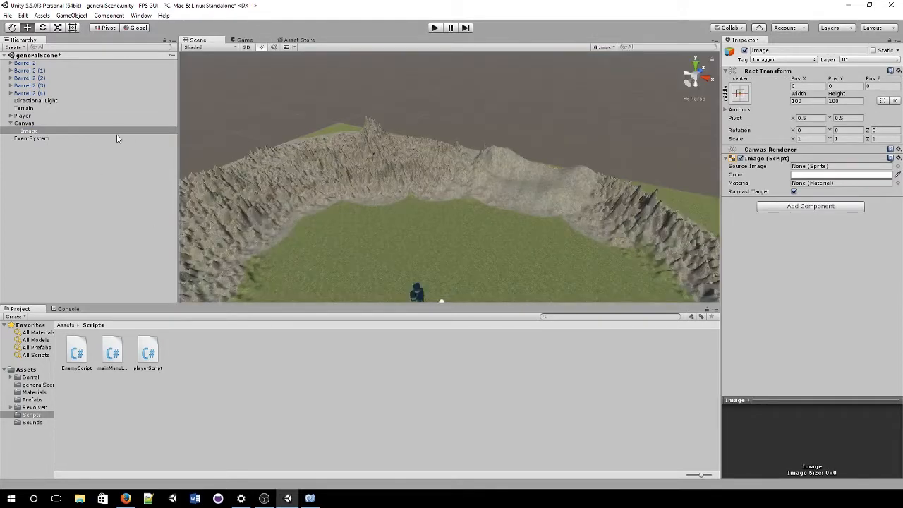
left_click(41, 132)
left_click(38, 147)
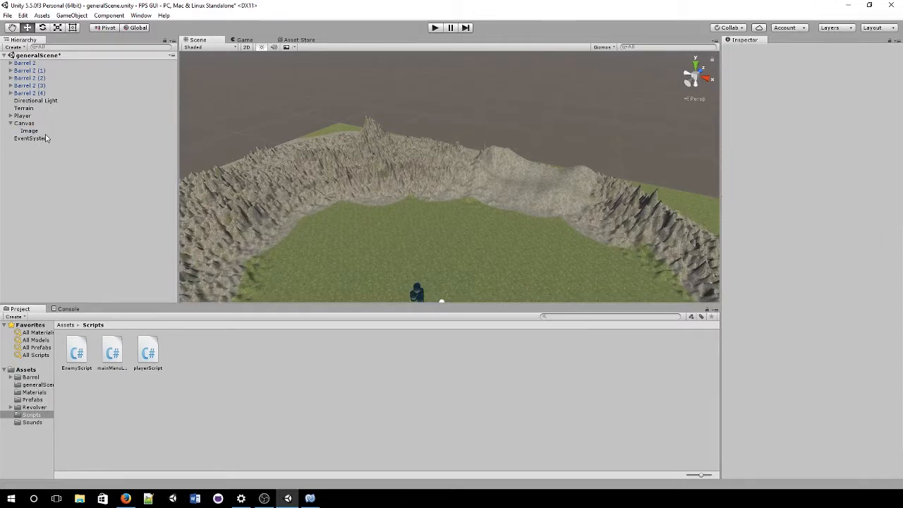
double_click(44, 132)
scroll(346, 185, "down", 8)
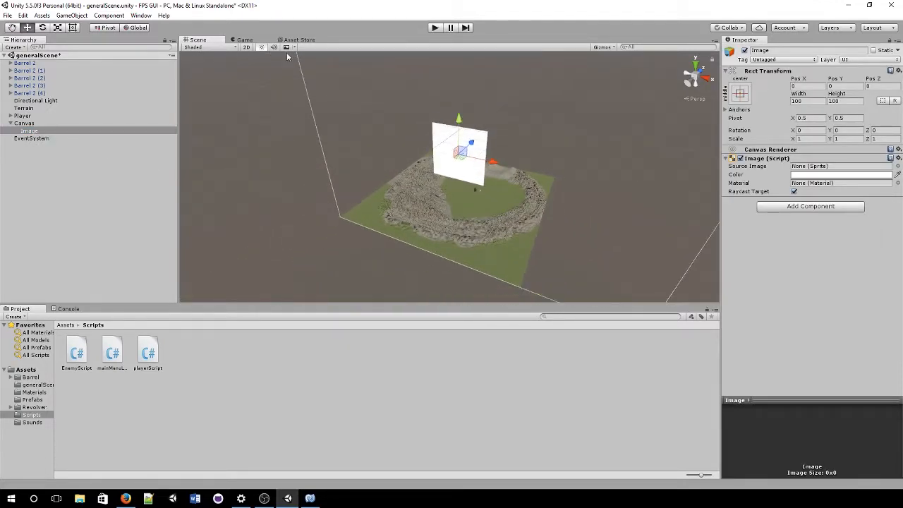
Step: Switch the Scene view to 2D with the Rect tool and open the Source Image sprite list
left_click(245, 47)
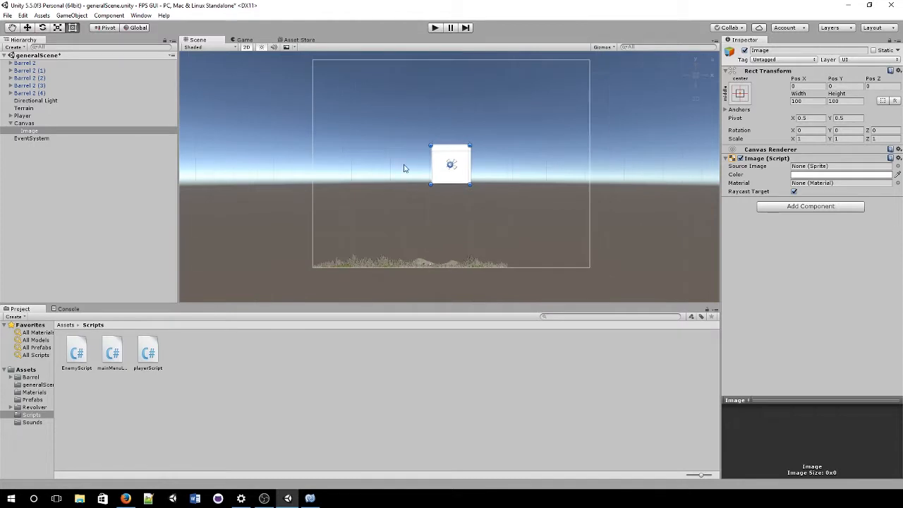
key("t")
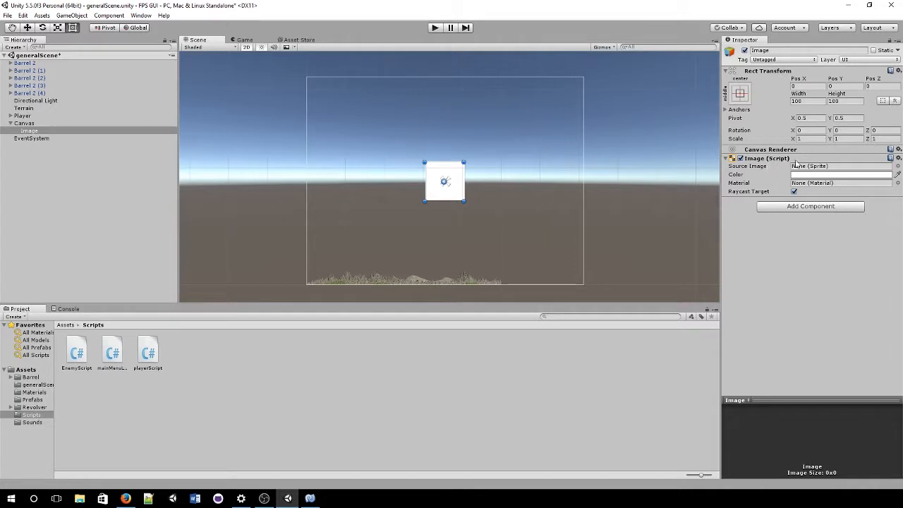
left_click(841, 167)
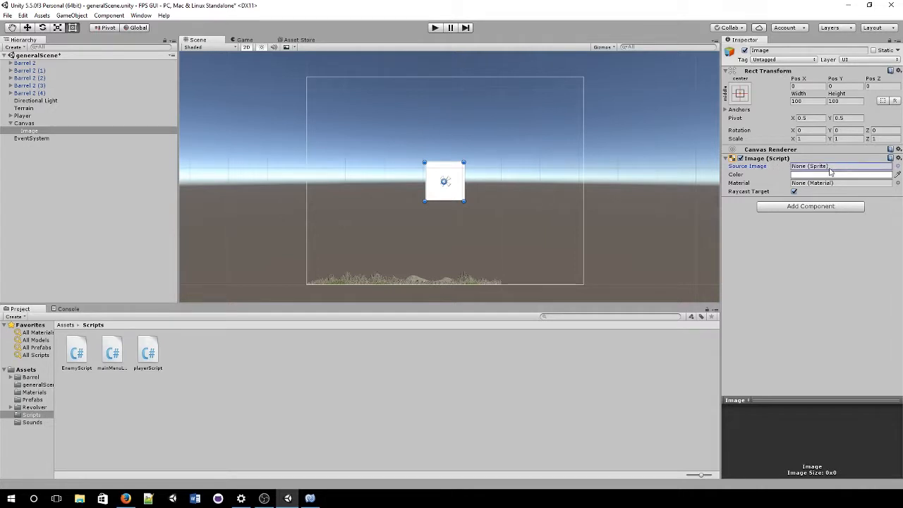
left_click(898, 166)
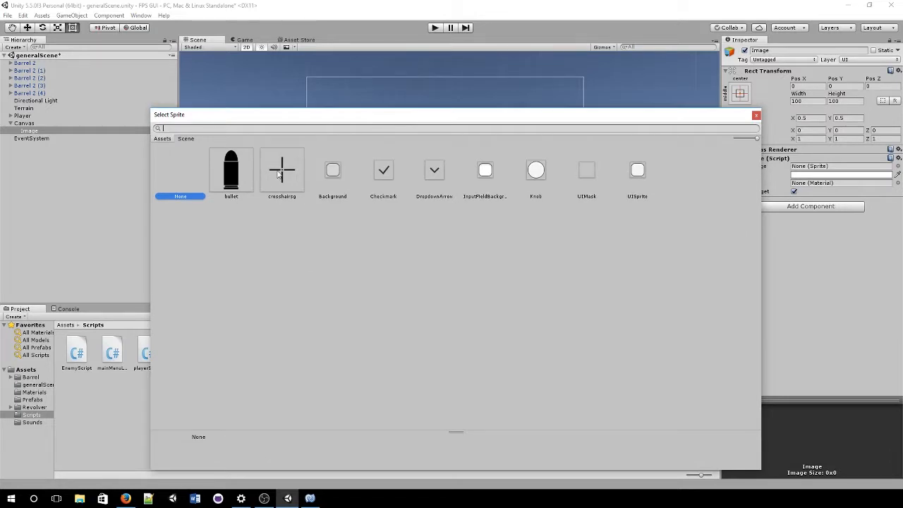
Step: Assign the crosshairsg sprite to the Image and preview it in the Game view
left_click(280, 173)
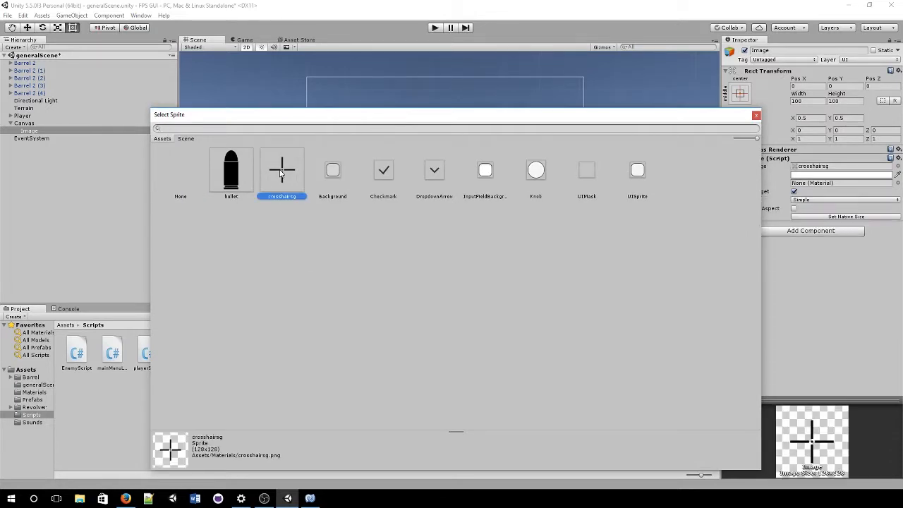
double_click(280, 172)
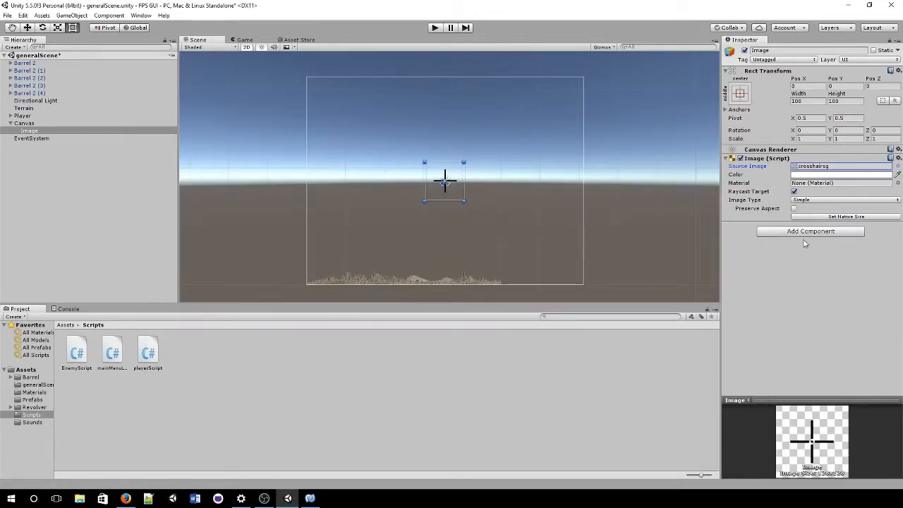
scroll(347, 182, "up", 3)
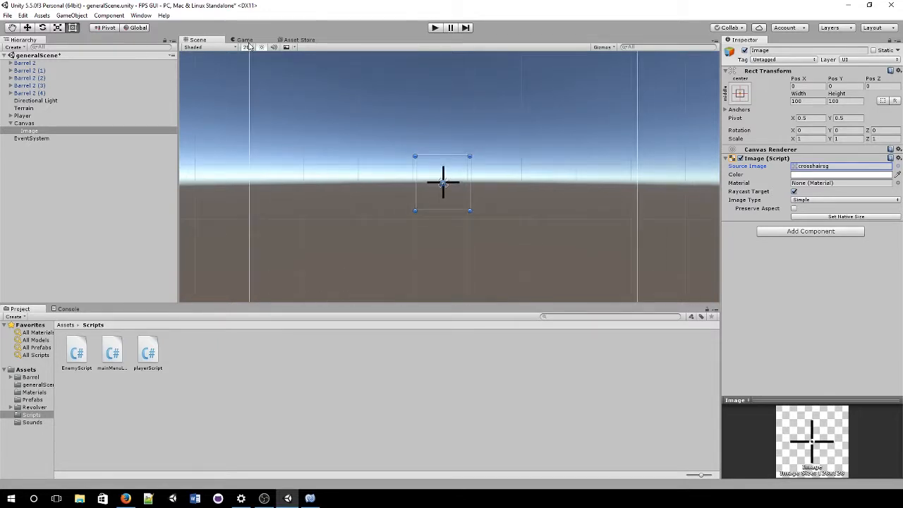
left_click(245, 40)
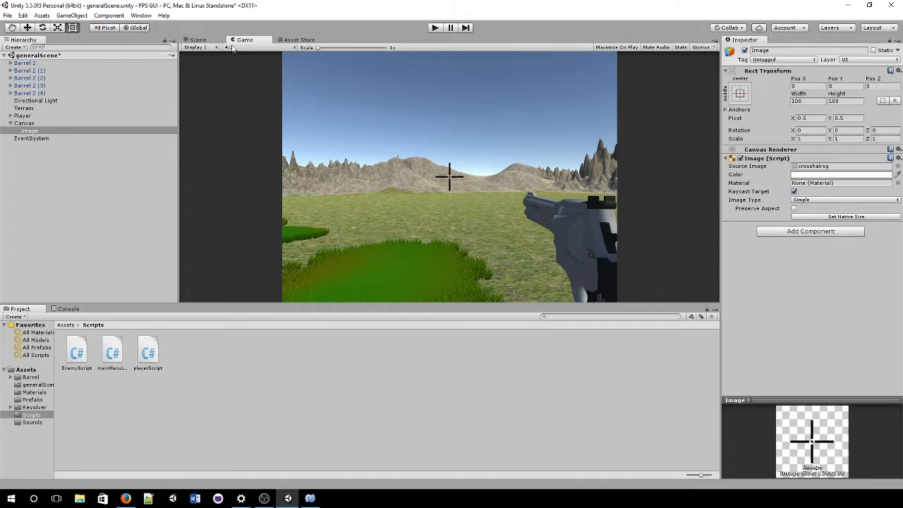
Step: Resize the crosshair to 94×94 centred on the canvas, checking it in the Game view
left_click(199, 40)
scroll(465, 188, "down", 3)
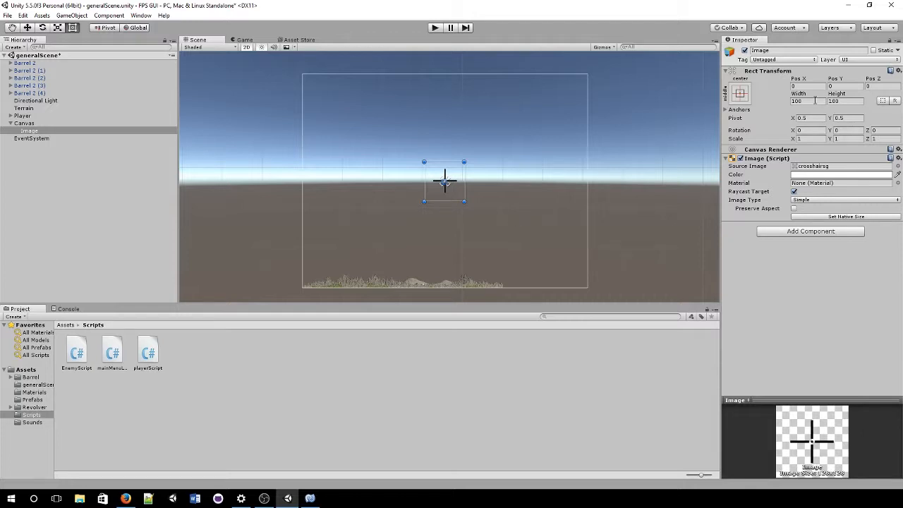
left_click_drag(464, 161, 542, 108)
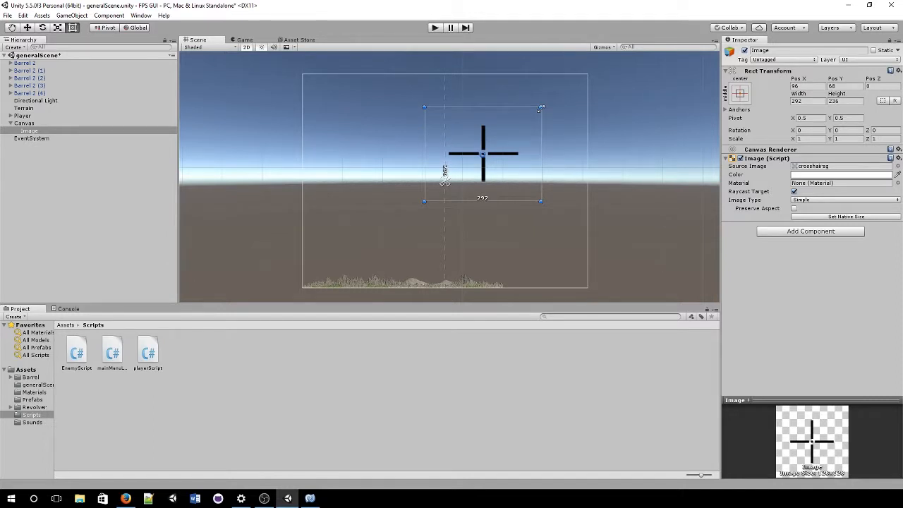
left_click_drag(557, 100, 600, 76)
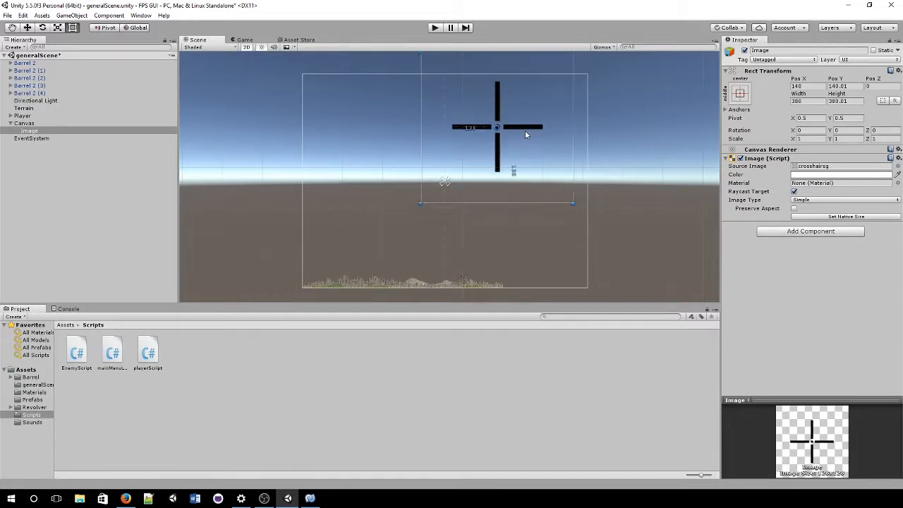
left_click_drag(534, 127, 480, 182)
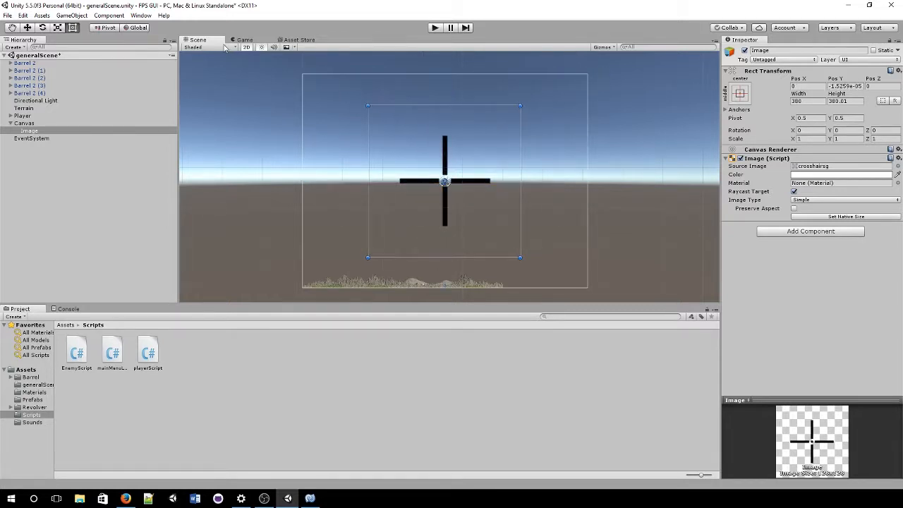
left_click(237, 40)
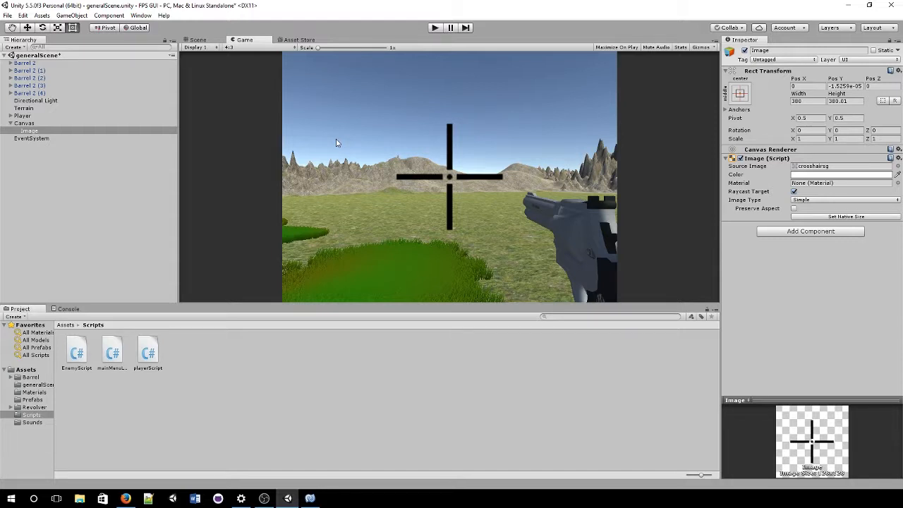
left_click(203, 40)
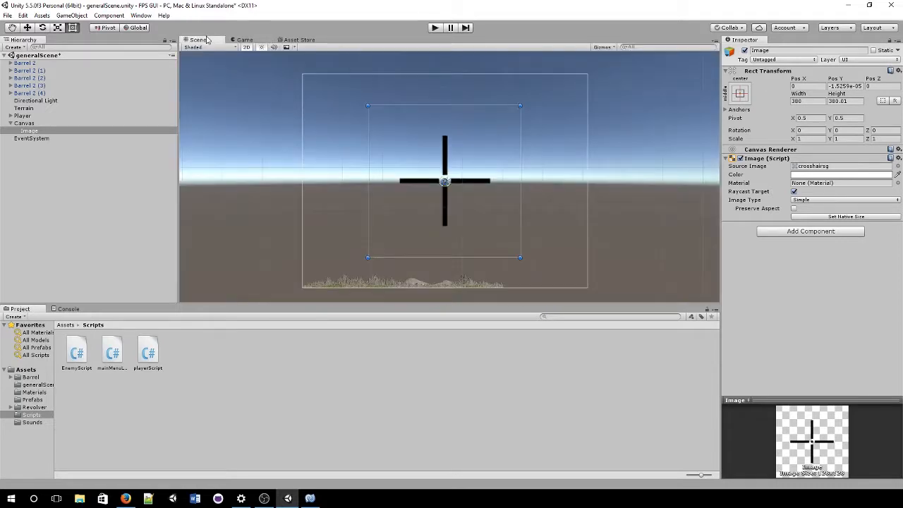
left_click_drag(523, 110, 459, 180)
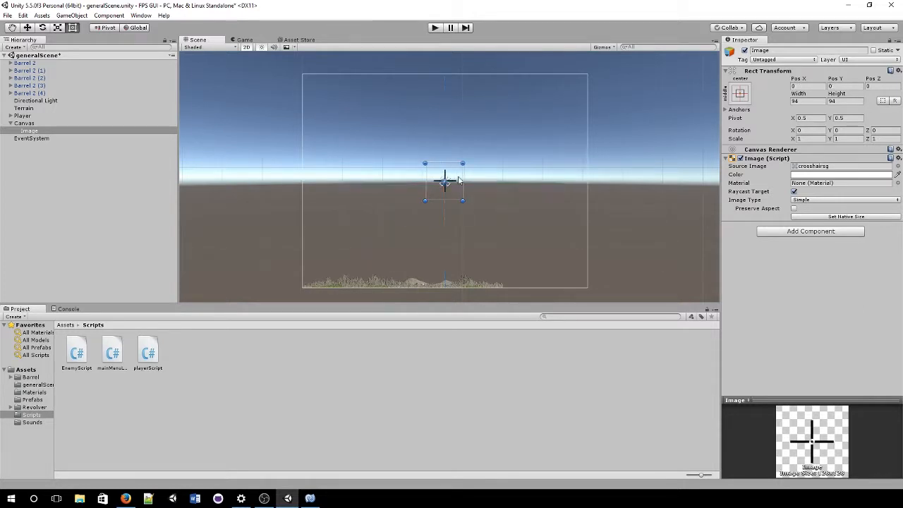
left_click(243, 39)
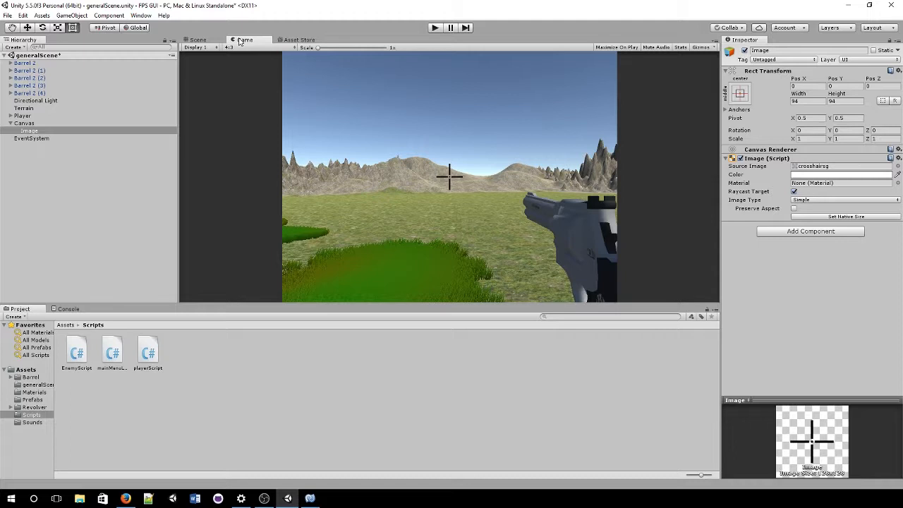
left_click(197, 40)
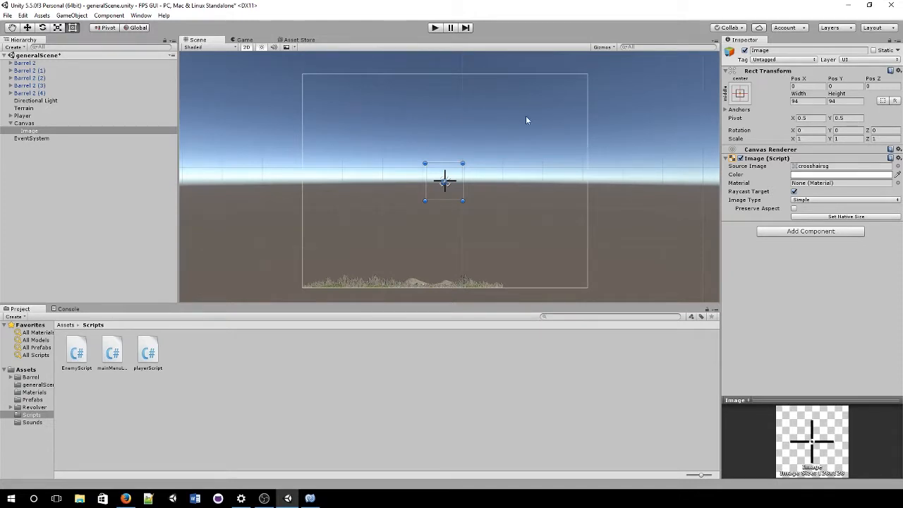
Step: Select the Canvas and bring up its Hierarchy context menu
left_click(655, 148)
left_click(442, 183)
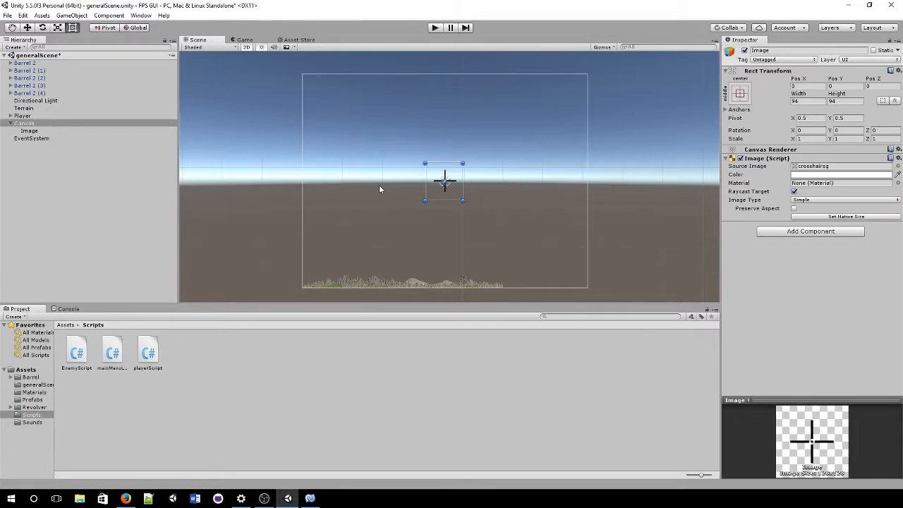
left_click(379, 188)
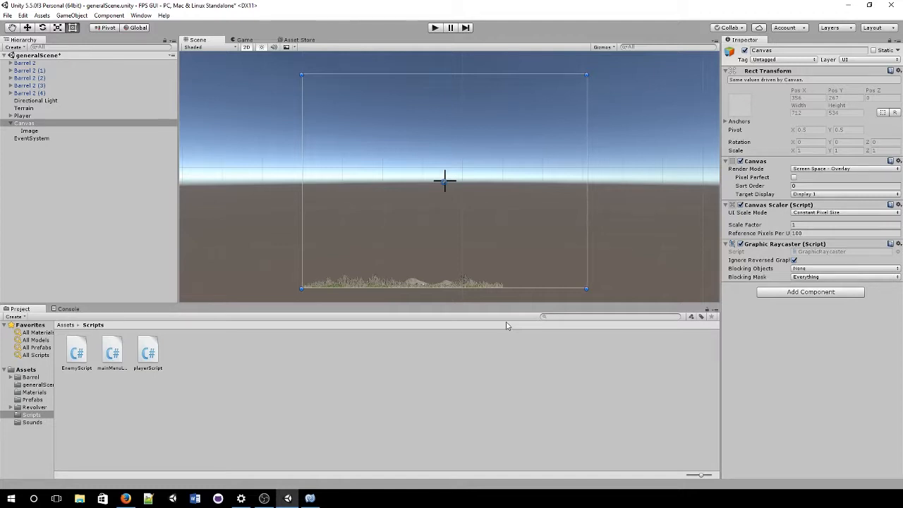
right_click(40, 127)
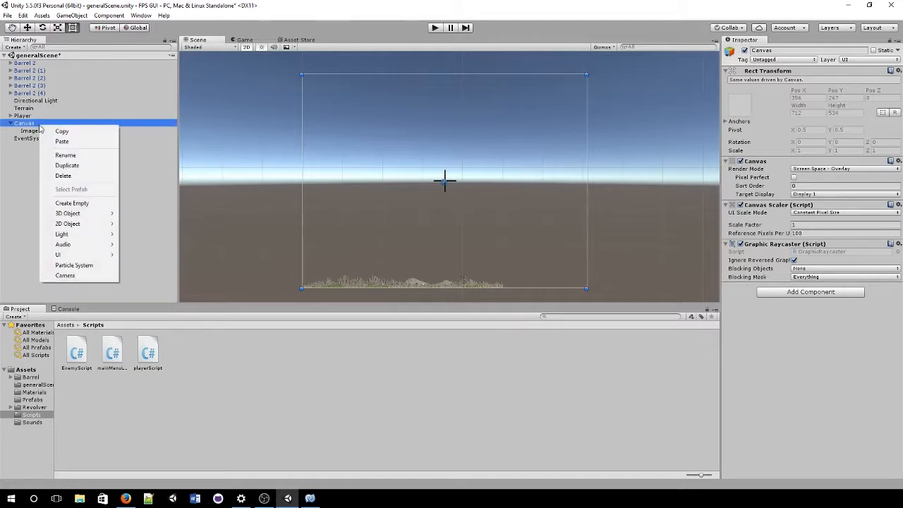
Step: Rename the crosshair Image to 'CrosshairImage'
left_click(37, 131)
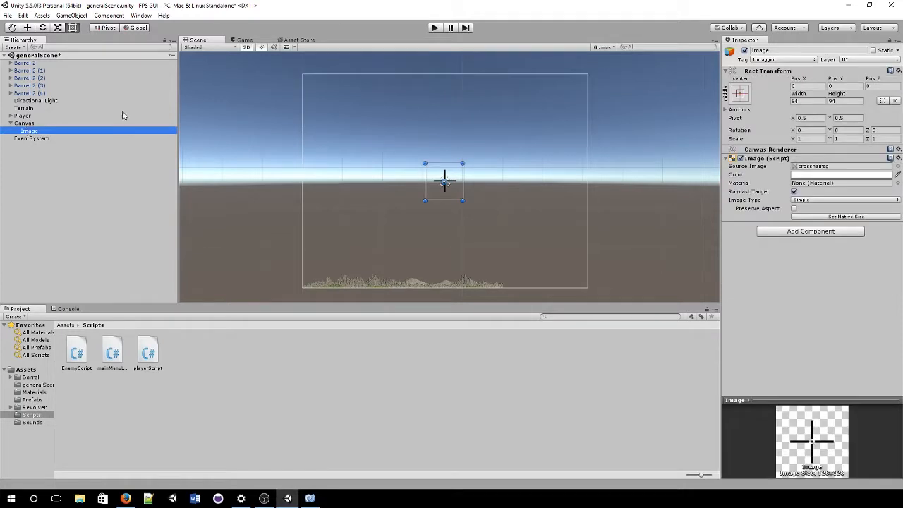
left_click(833, 50)
type("C")
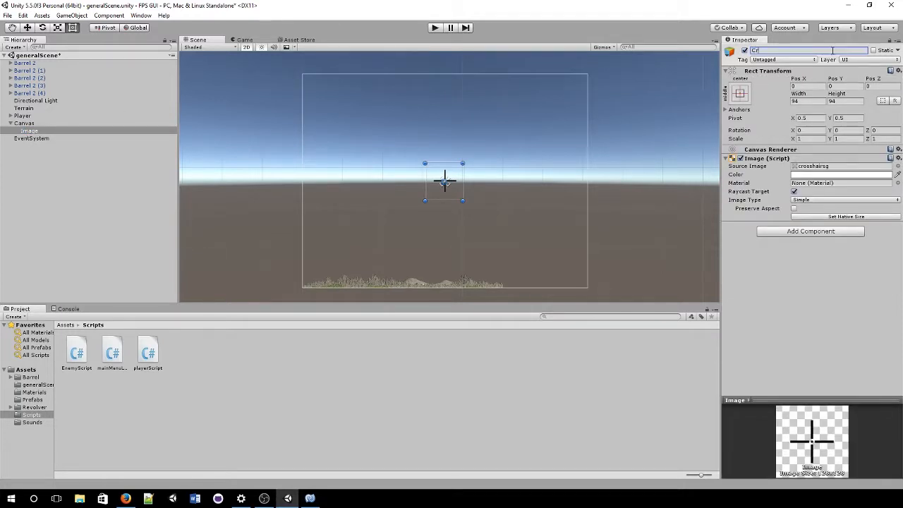
type("rosshairImage")
key("Return")
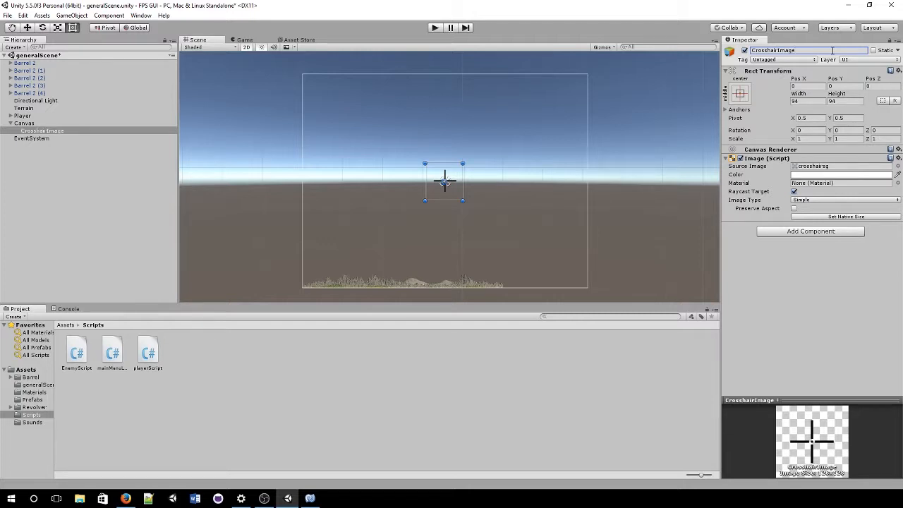
Step: Add an Image under the Canvas via UI > Image, deleting the extra Image (1)
left_click(39, 131)
right_click(48, 125)
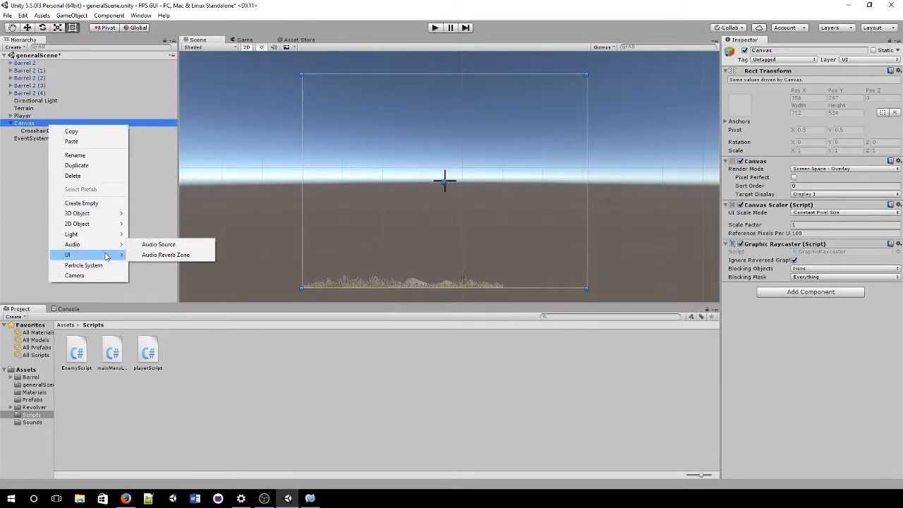
mouse_move(107, 256)
left_click(170, 267)
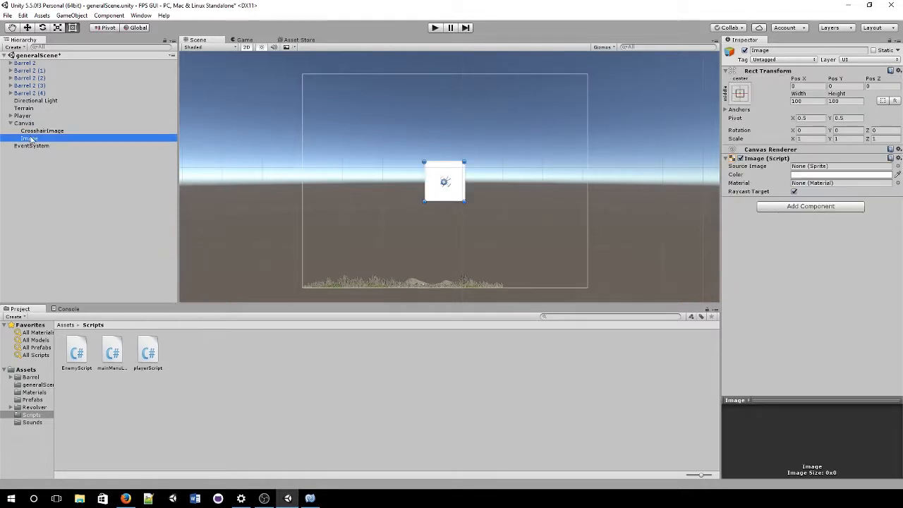
left_click(101, 207)
right_click(101, 207)
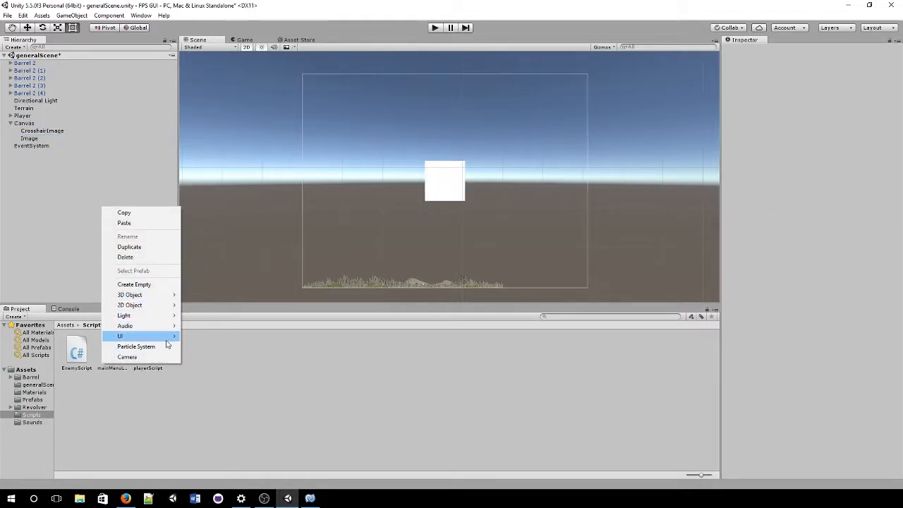
mouse_move(173, 337)
left_click(240, 346)
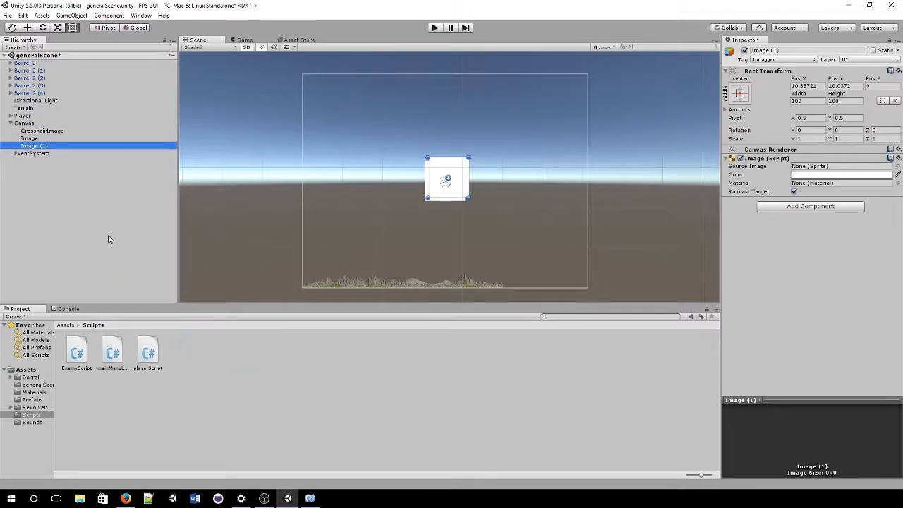
key("Delete")
left_click(38, 138)
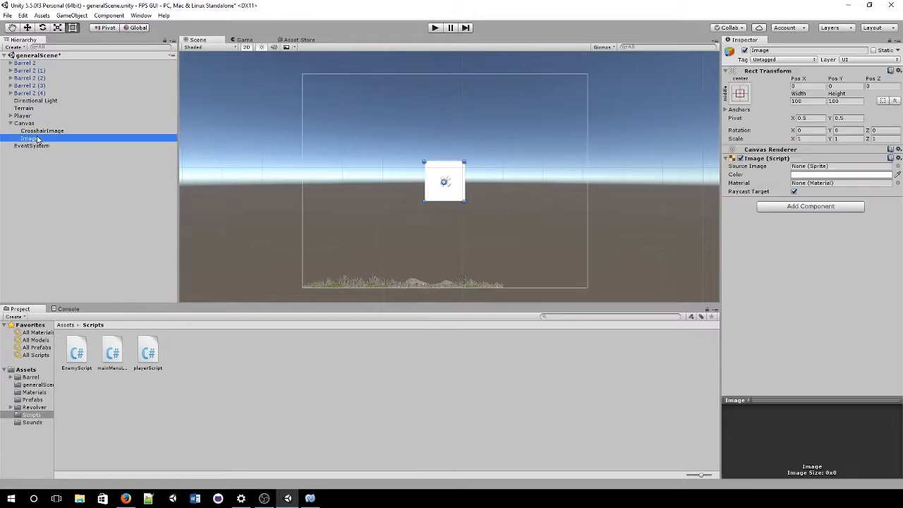
left_click(45, 117)
left_click(60, 124)
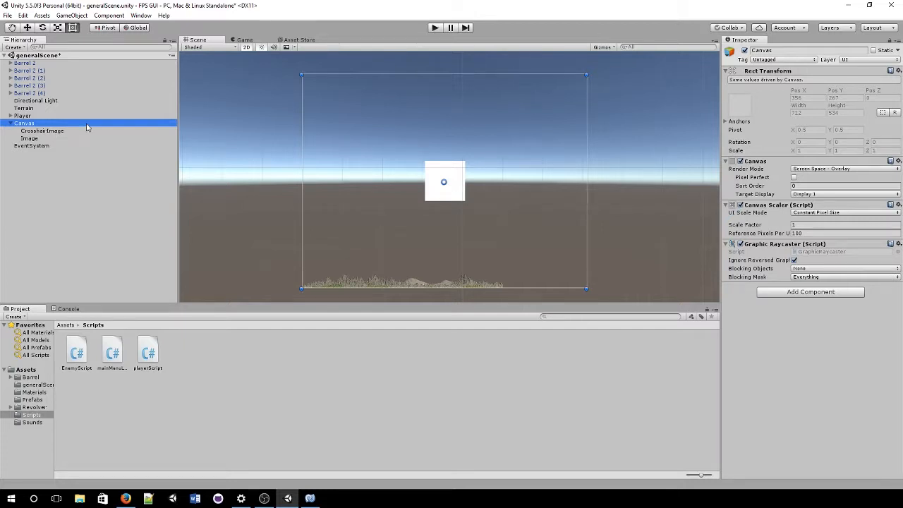
Step: Create a new image under the Canvas and name it 'HealthBarImge'
right_click(88, 127)
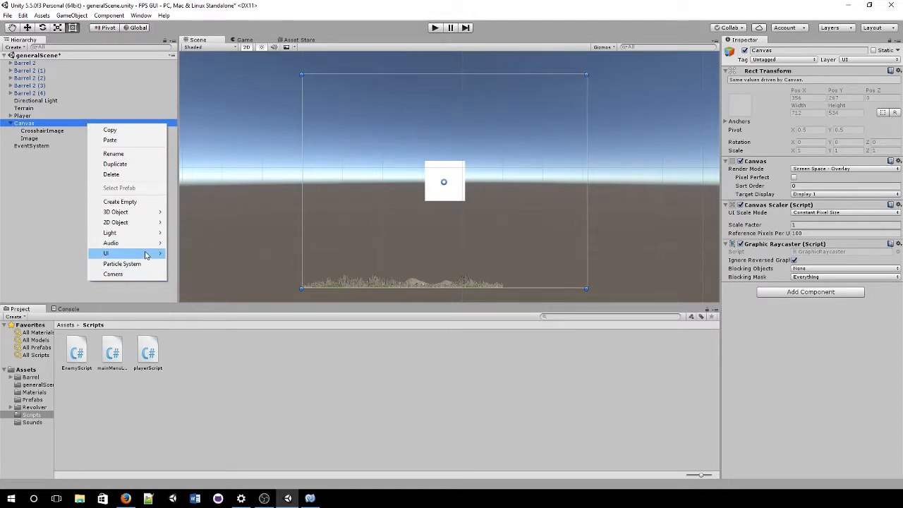
mouse_move(147, 254)
left_click(47, 139)
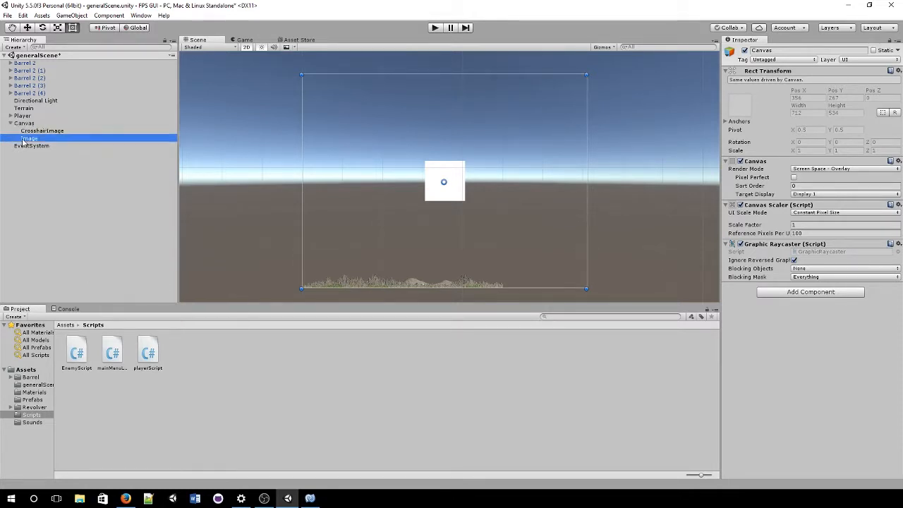
left_click(838, 51)
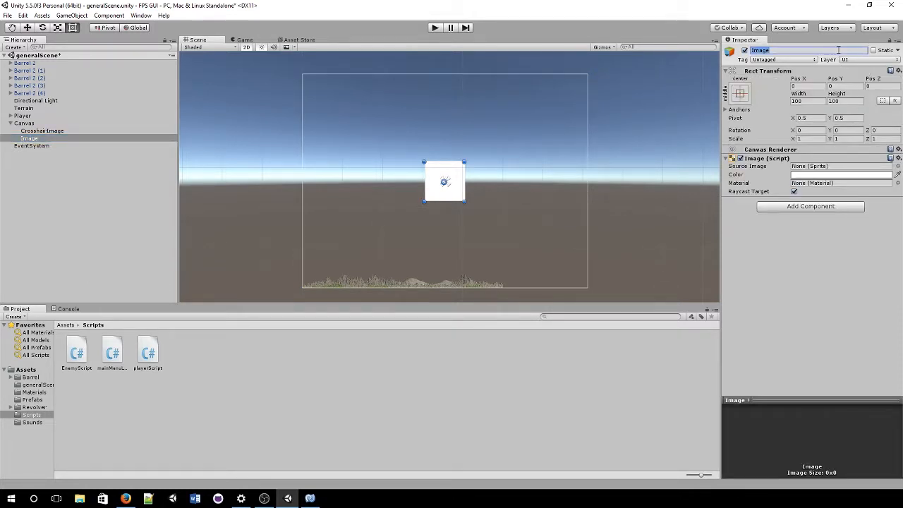
type("HealthBar")
key("Return")
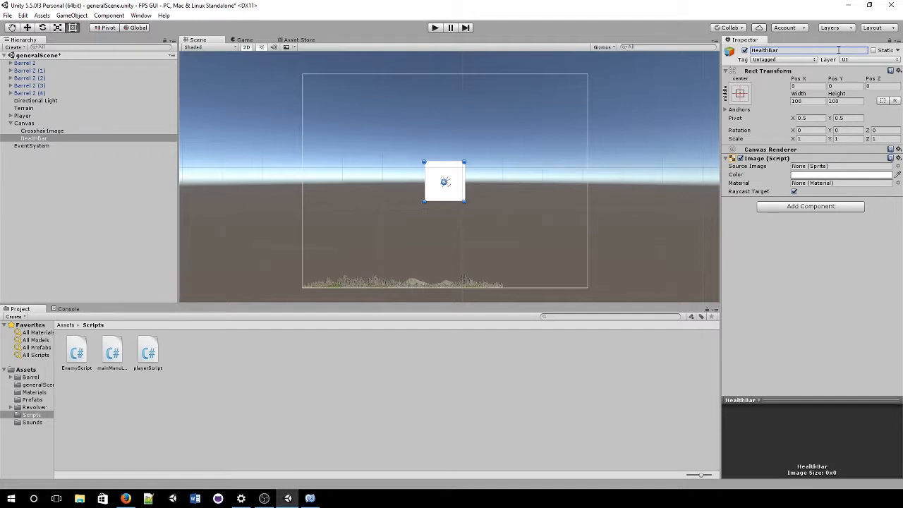
left_click(840, 53)
left_click(835, 50)
type("Imge")
key("Return")
Step: Set the health bar's Source Image to the InputFieldBackground sprite
left_click(897, 166)
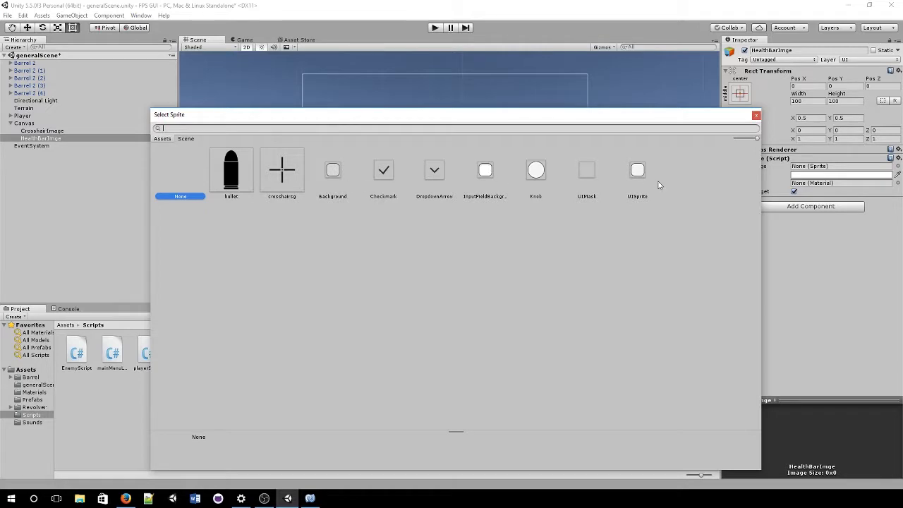
left_click(486, 177)
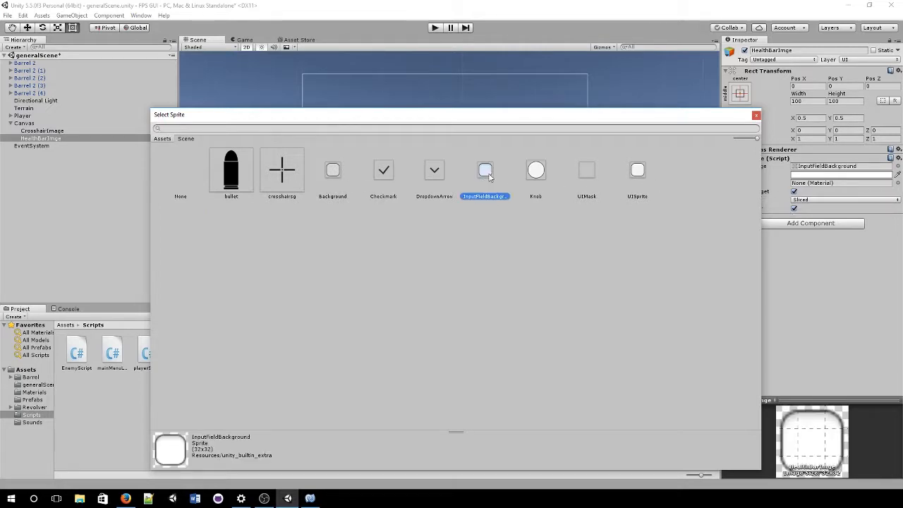
double_click(487, 172)
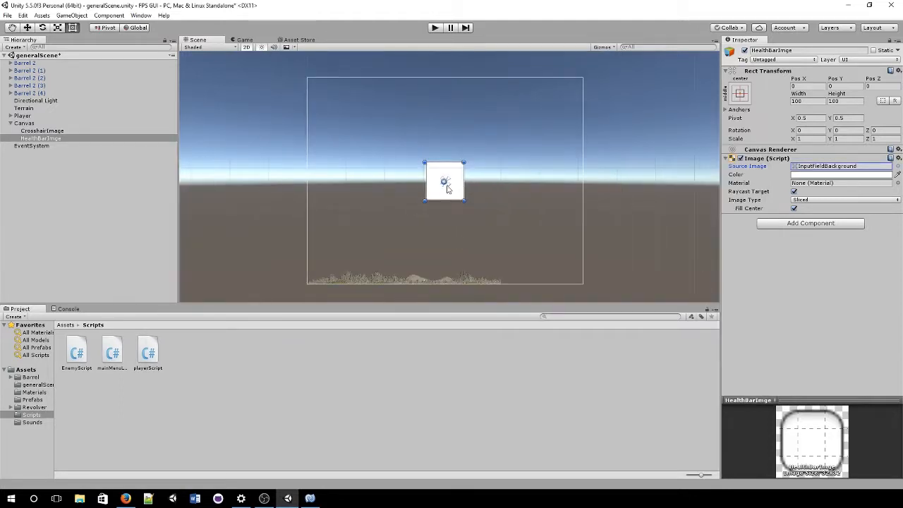
Step: Move the bar to the canvas top-left and widen it to 276, checking the Game view
scroll(440, 180, "up", 2)
left_click_drag(436, 168, 293, 67)
mouse_move(324, 97)
left_mouse_down()
mouse_move(406, 98)
mouse_move(389, 82)
left_mouse_up()
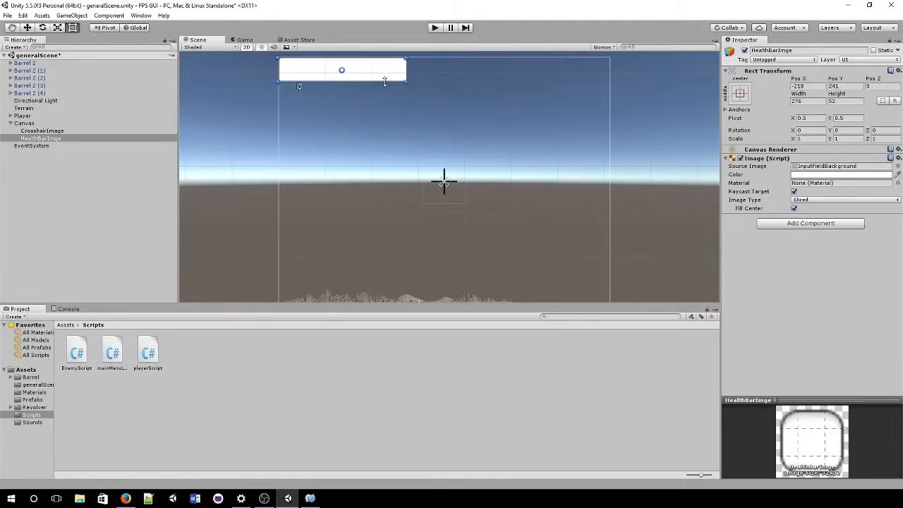
left_click(246, 40)
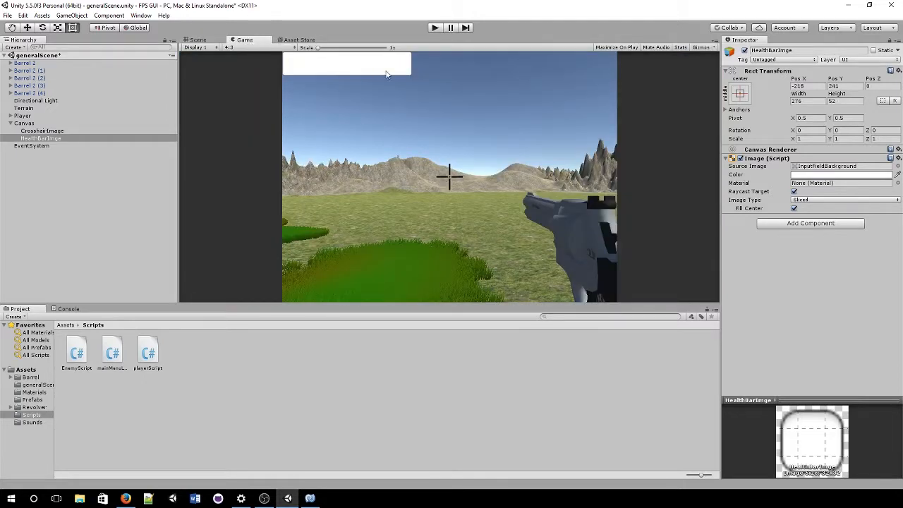
left_click(214, 40)
left_click_drag(387, 76, 399, 86)
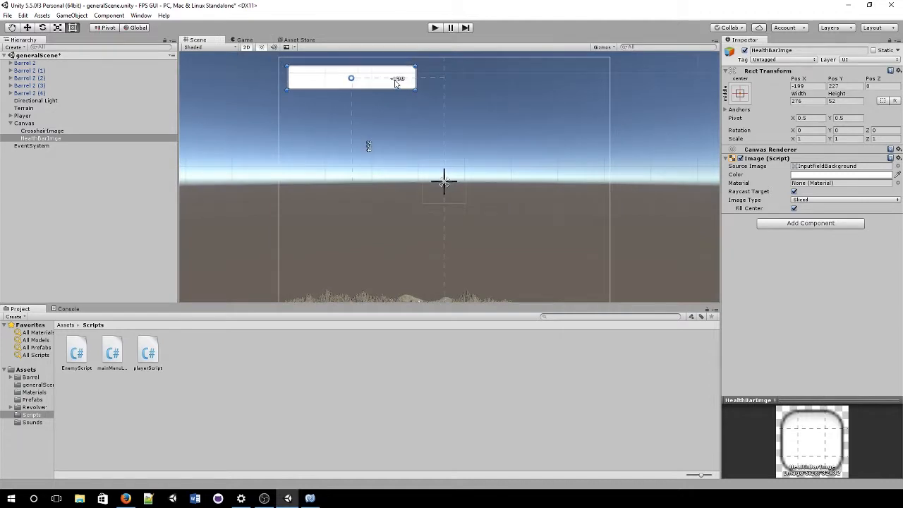
left_click(231, 41)
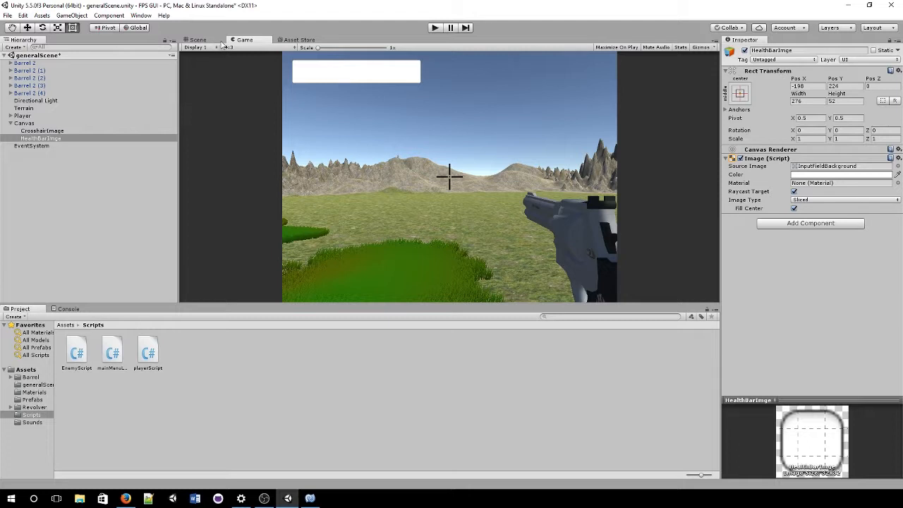
Step: Set the HealthBarImge colour to pure red (FF0000) and preview it in the Game view
left_click(221, 41)
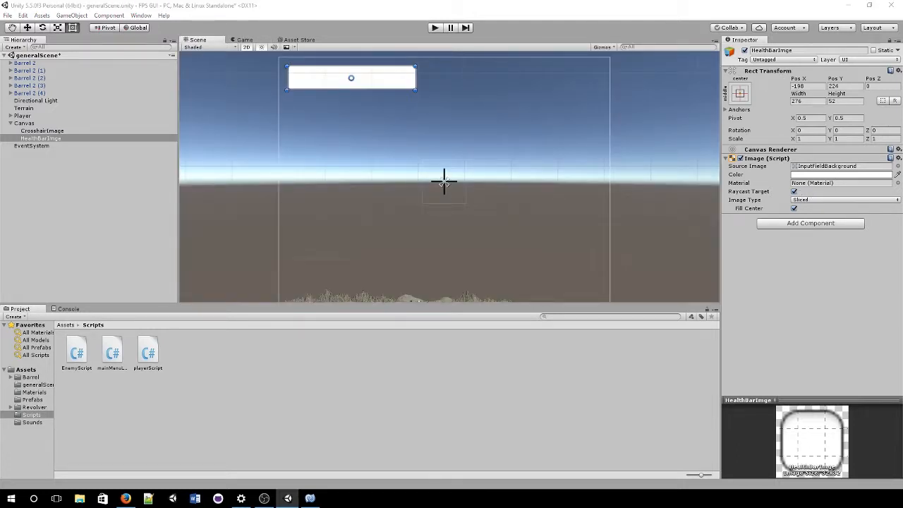
left_click_drag(902, 94, 523, 154)
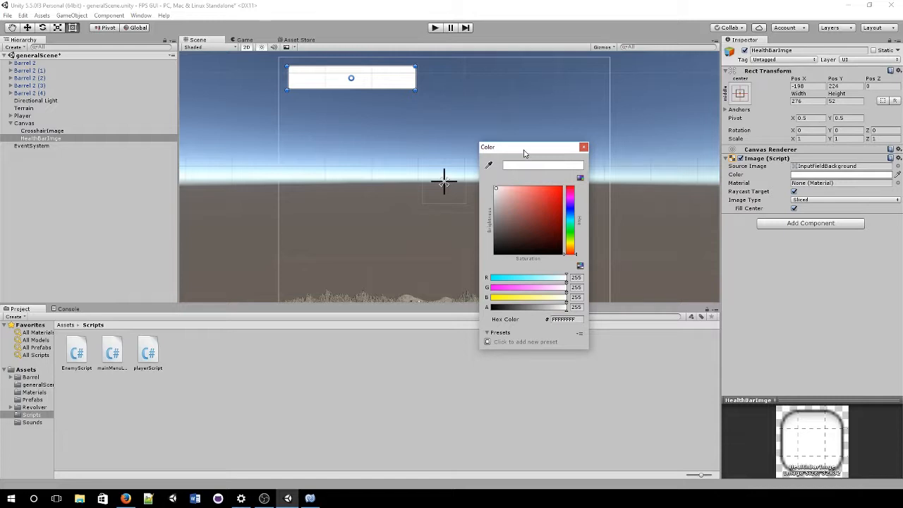
left_click_drag(536, 206, 562, 188)
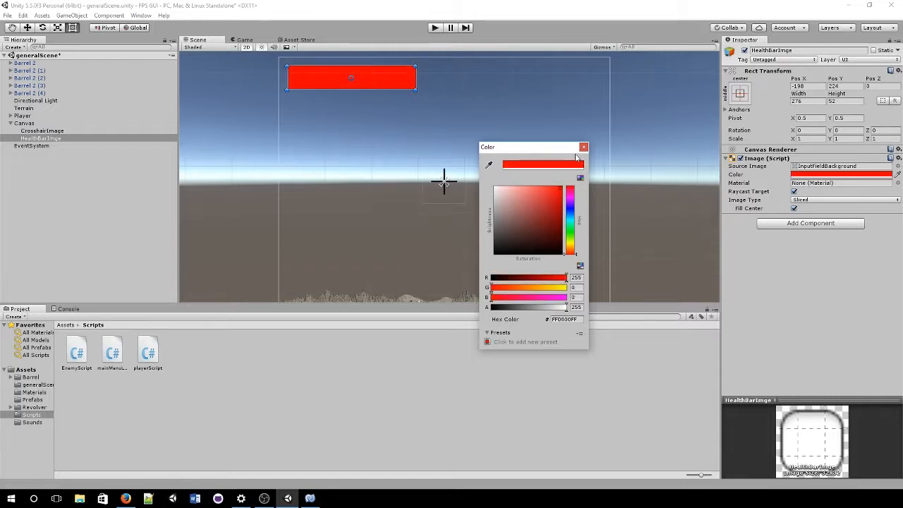
left_click(583, 146)
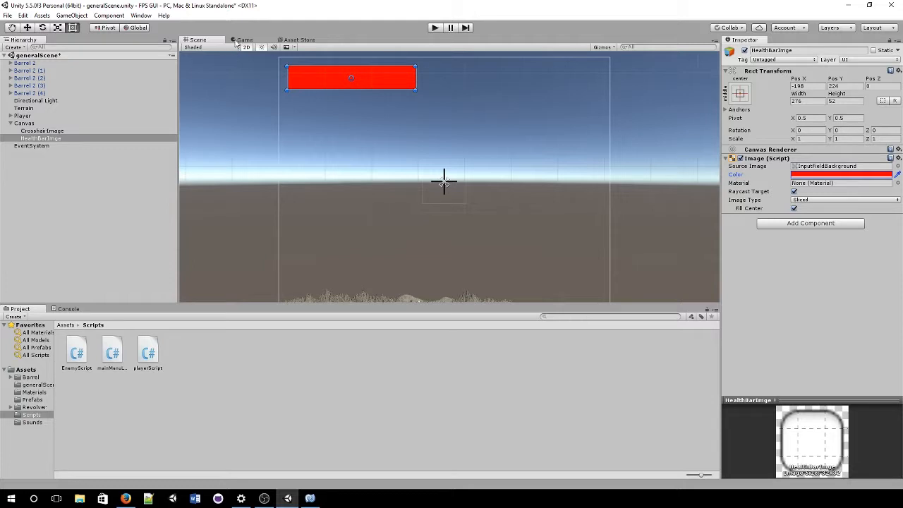
left_click(254, 41)
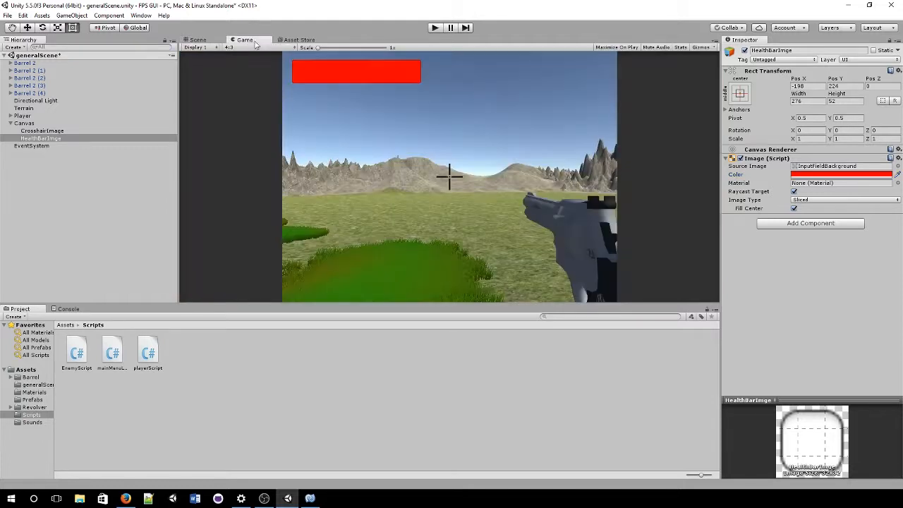
left_click(214, 40)
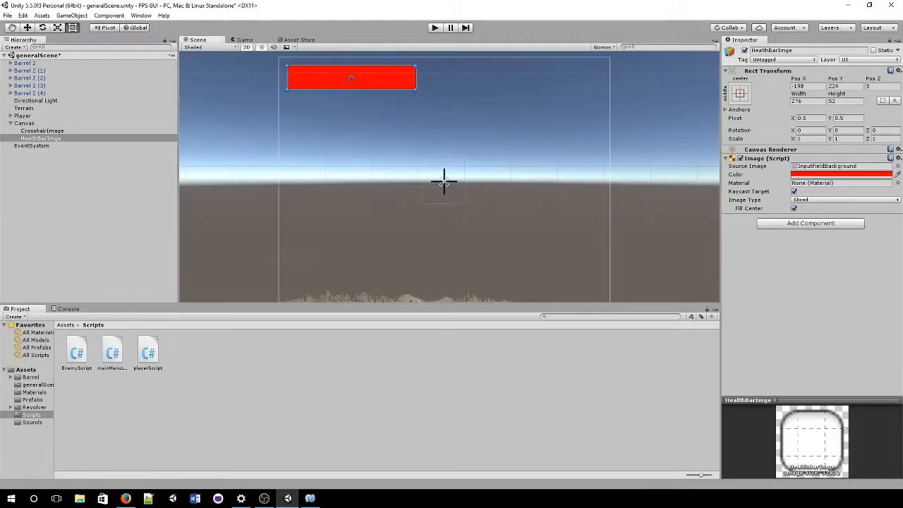
Step: Set the Image Type to Filled and test the Fill Amount slider
left_click(736, 201)
left_click(836, 201)
left_click(827, 243)
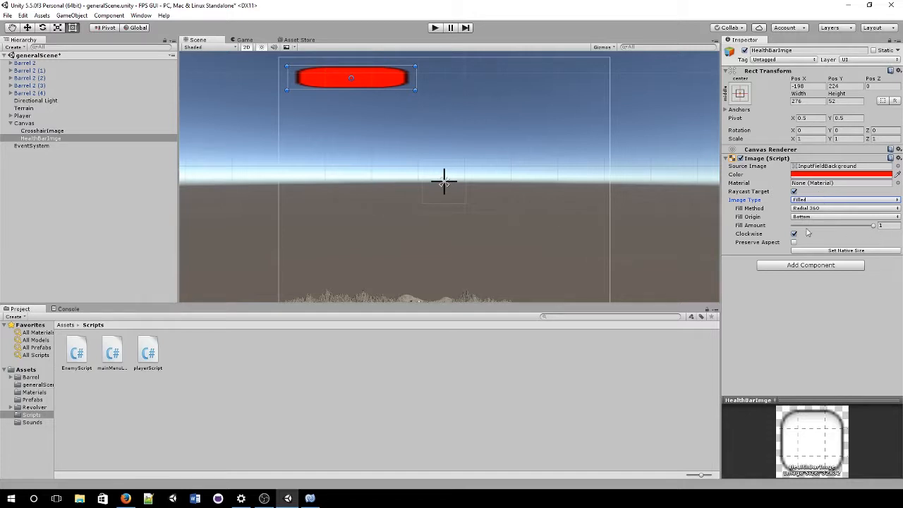
mouse_move(873, 226)
left_mouse_down()
mouse_move(802, 245)
mouse_move(877, 243)
left_mouse_up()
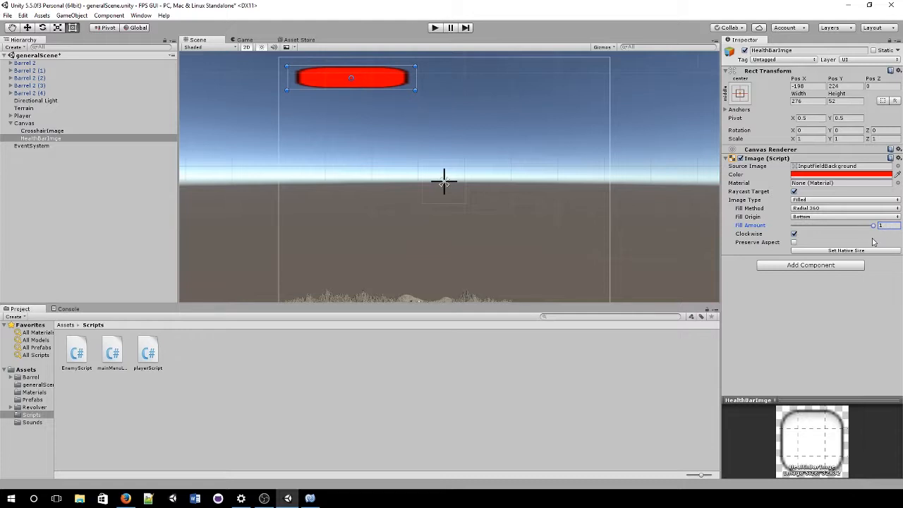
Step: Set Fill Method to Horizontal with Fill Origin Left, testing the fill at about a third
left_click(824, 209)
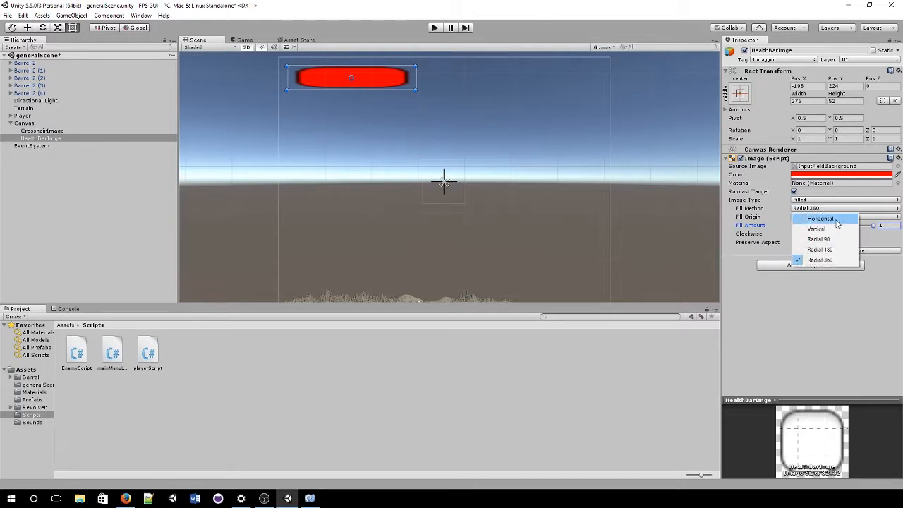
left_click(822, 219)
left_click(823, 218)
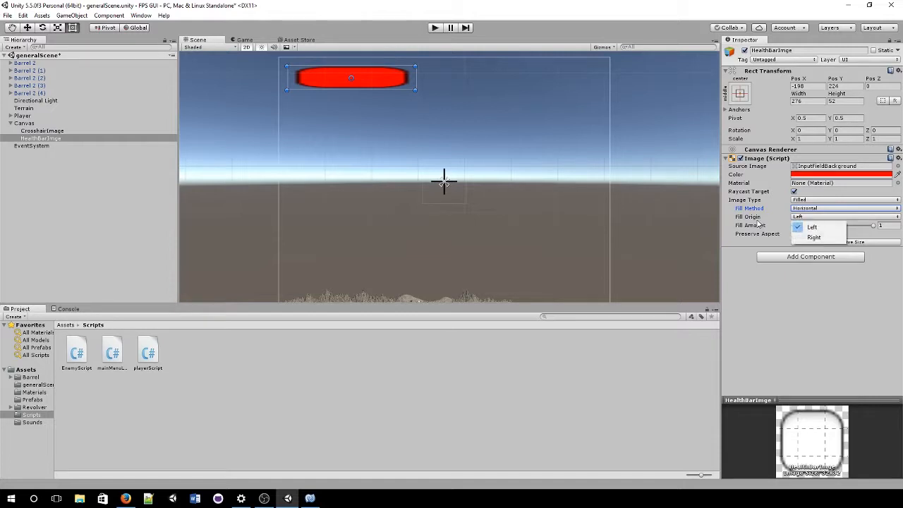
left_click(813, 221)
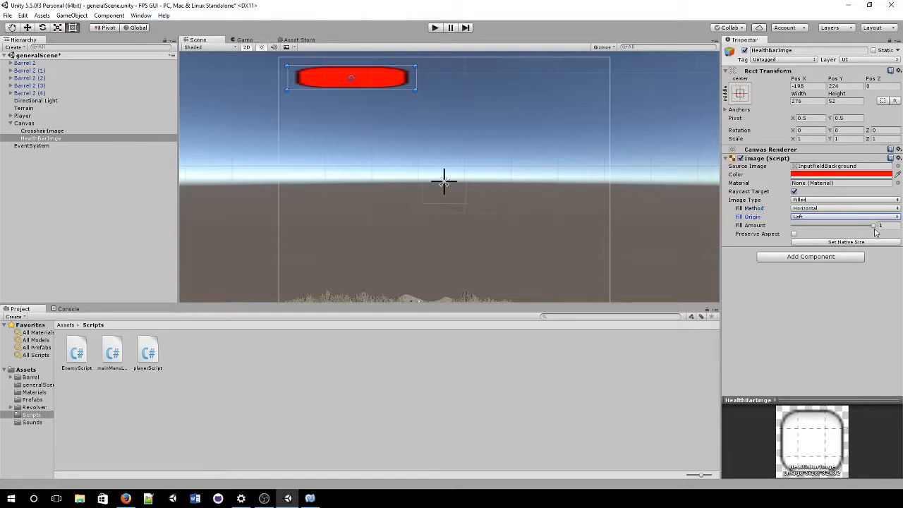
mouse_move(876, 230)
left_mouse_down()
mouse_move(814, 244)
mouse_move(873, 241)
mouse_move(819, 249)
mouse_move(885, 230)
mouse_move(789, 254)
mouse_move(896, 237)
left_mouse_up()
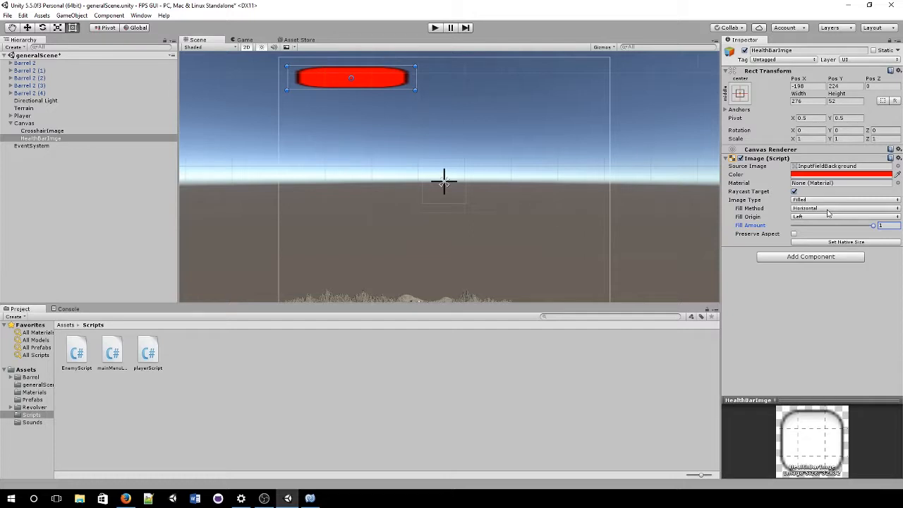
Step: Add a Text child to HealthBarImge and stretch it to 276×52 over the bar
right_click(73, 141)
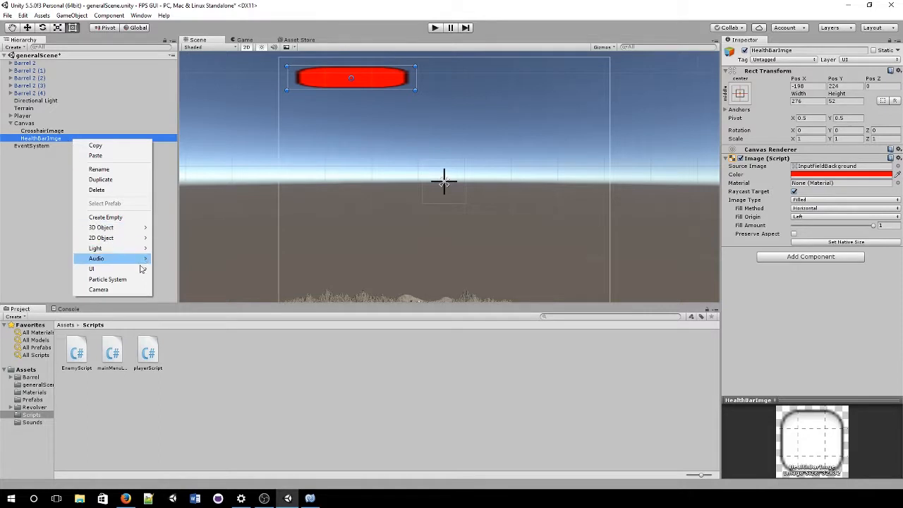
mouse_move(134, 269)
left_click(190, 269)
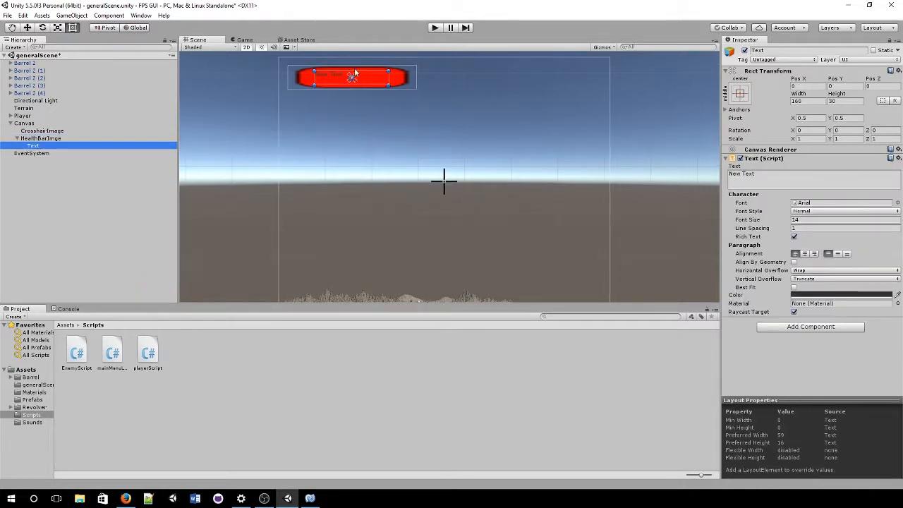
scroll(355, 73, "up", 1)
scroll(356, 74, "down", 2)
left_click_drag(390, 73, 417, 70)
left_click_drag(318, 90, 294, 93)
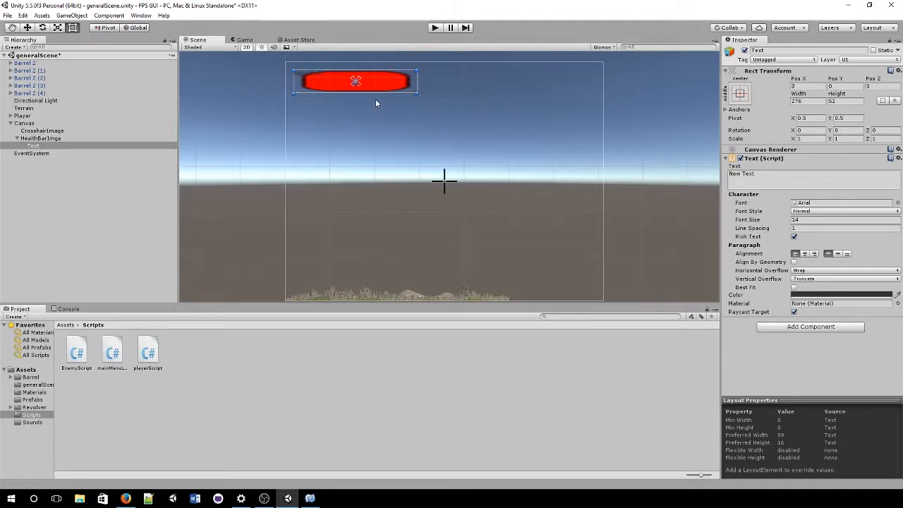
Step: Centre the health bar's text horizontally and vertically
left_click(43, 139)
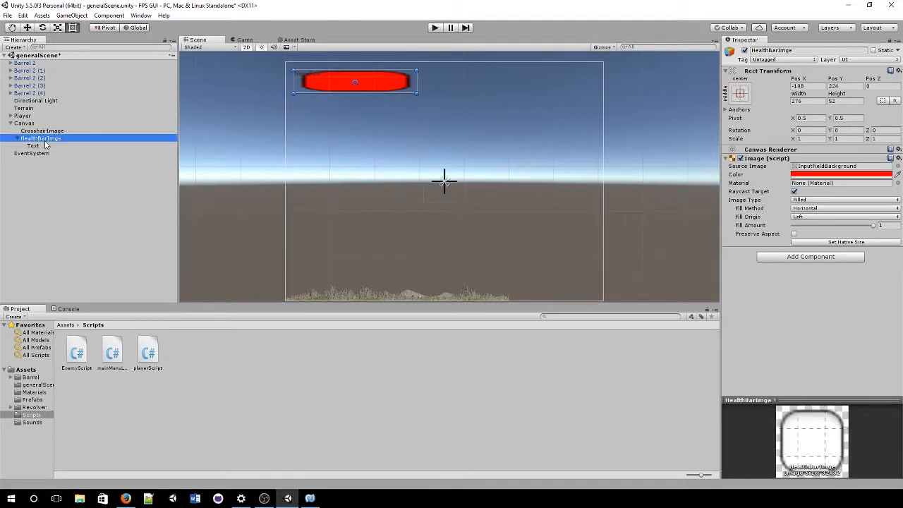
left_click(27, 28)
left_click_drag(392, 82, 545, 80)
key("ctrl+z")
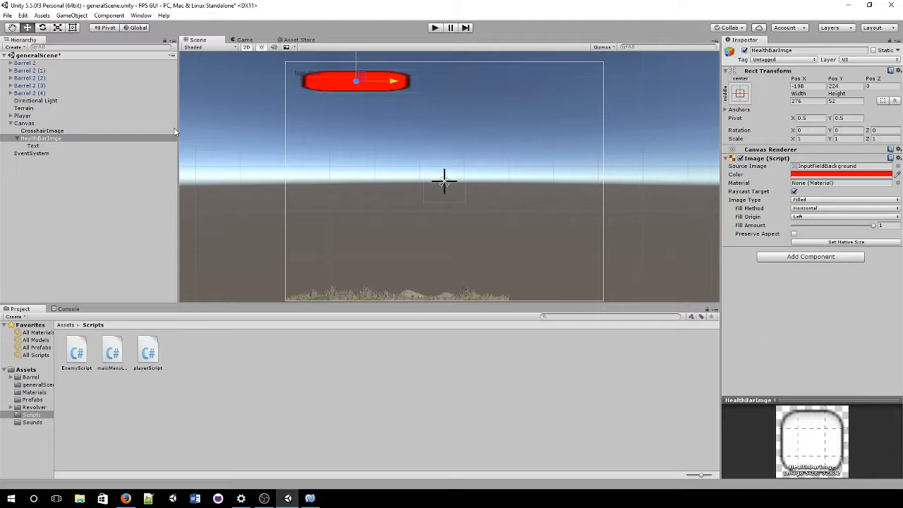
left_click(134, 146)
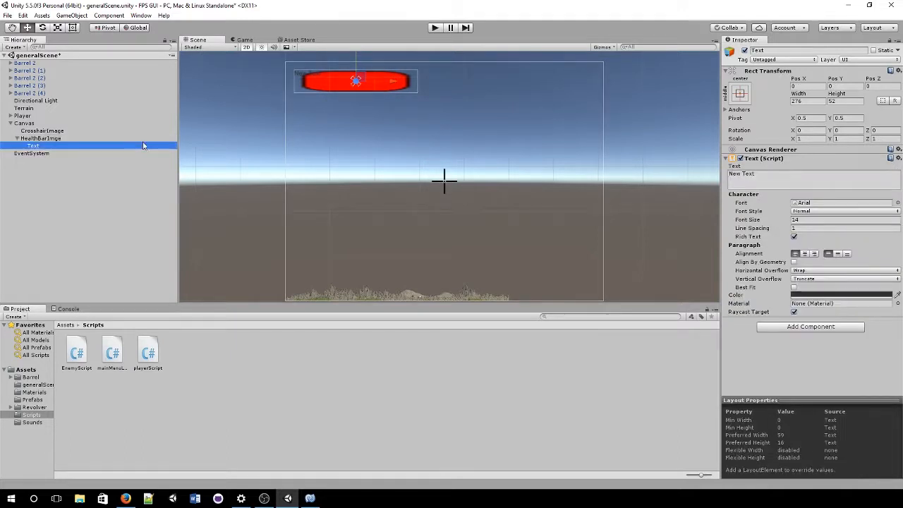
left_click(805, 253)
left_click(837, 254)
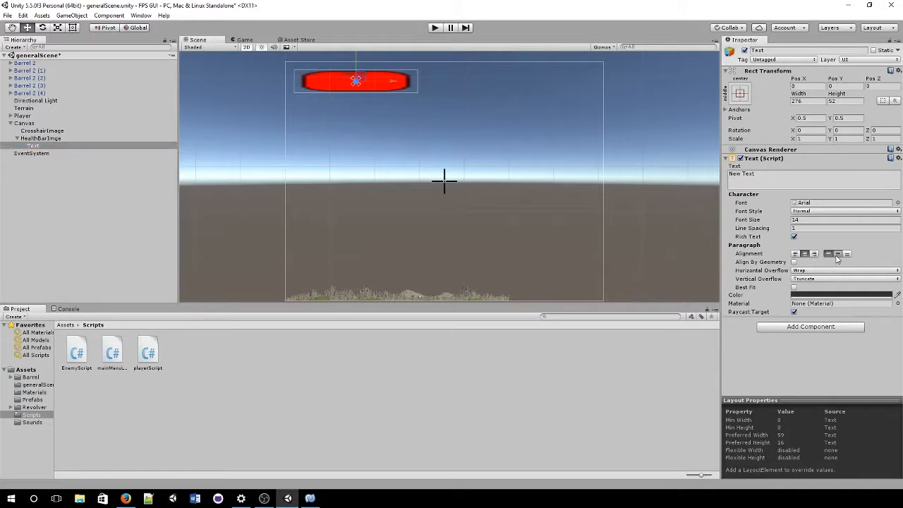
Step: Change the health bar's label text to 'Health'
left_click(861, 183)
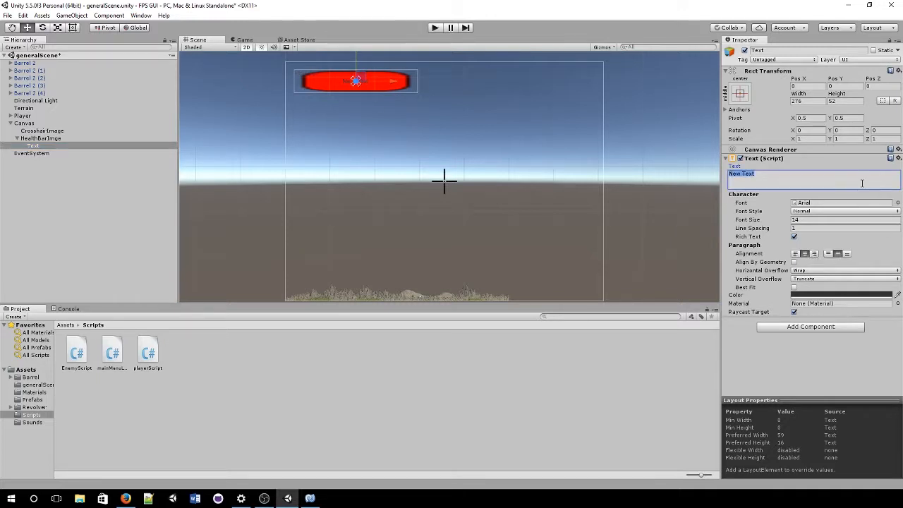
type("Health")
left_click(74, 29)
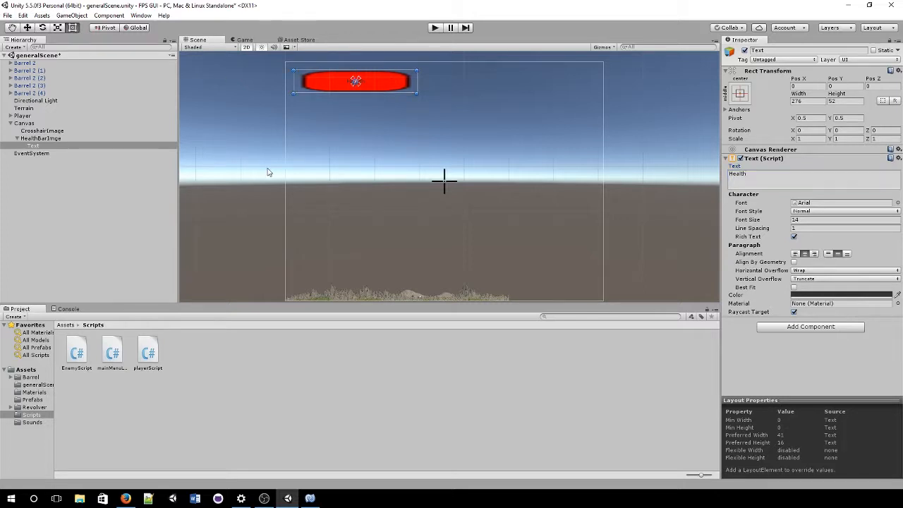
scroll(276, 170, "up", 1)
middle_click_drag(334, 149, 363, 215)
scroll(362, 215, "up", 2)
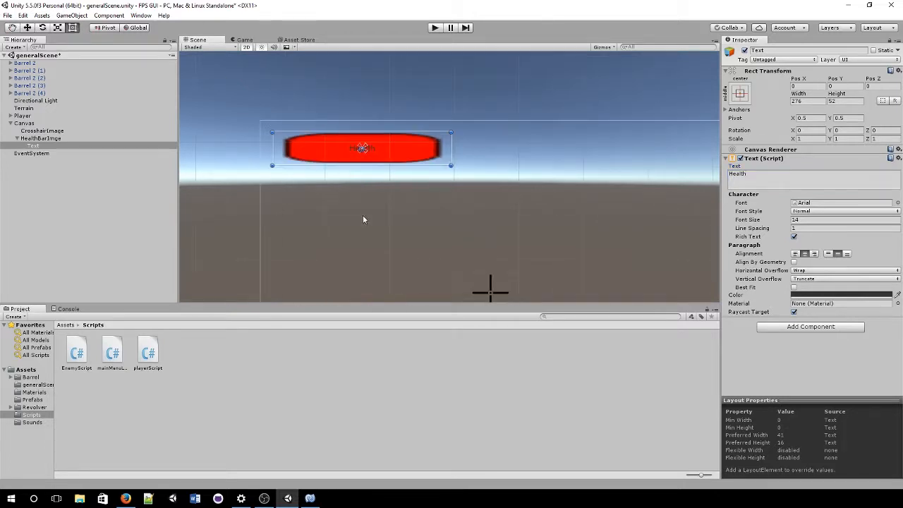
scroll(362, 215, "down", 2)
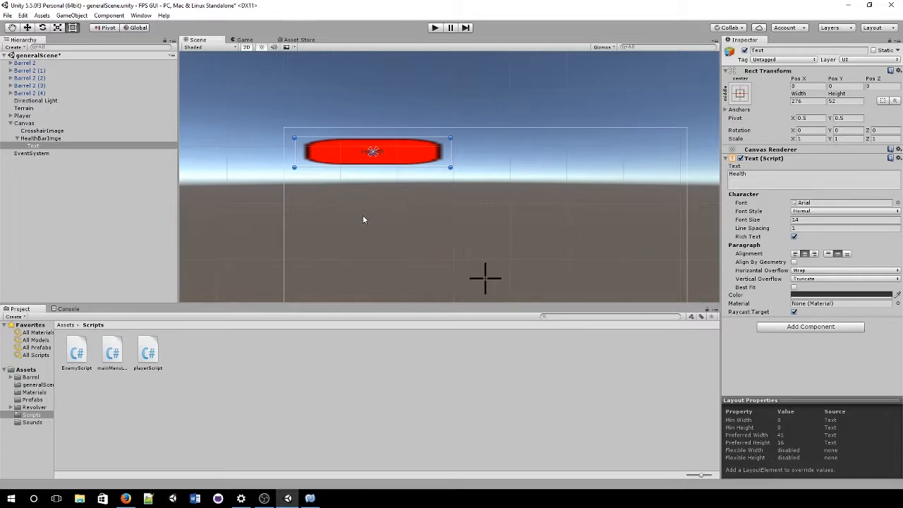
middle_click_drag(410, 240, 360, 203)
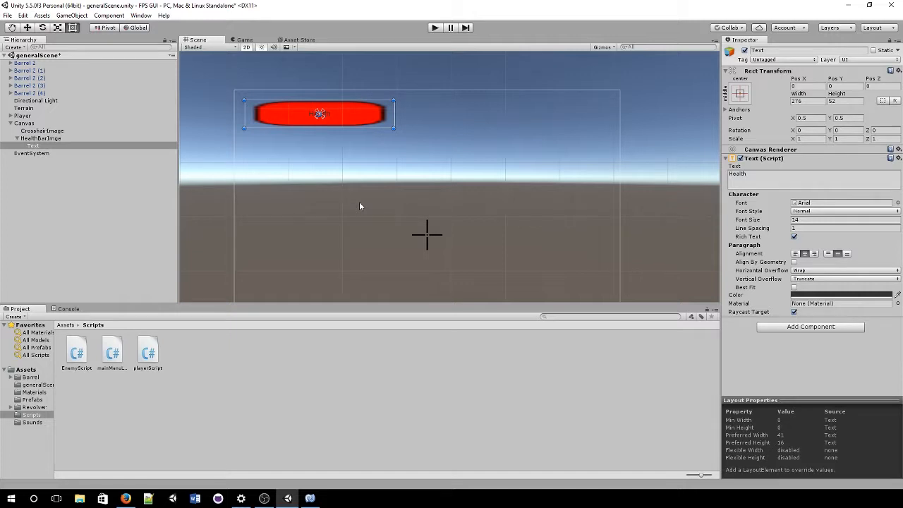
Step: Make the Health label white (FFFFFFFF) with Best Fit auto-sizing
left_click(866, 294)
left_click_drag(539, 208, 258, 108)
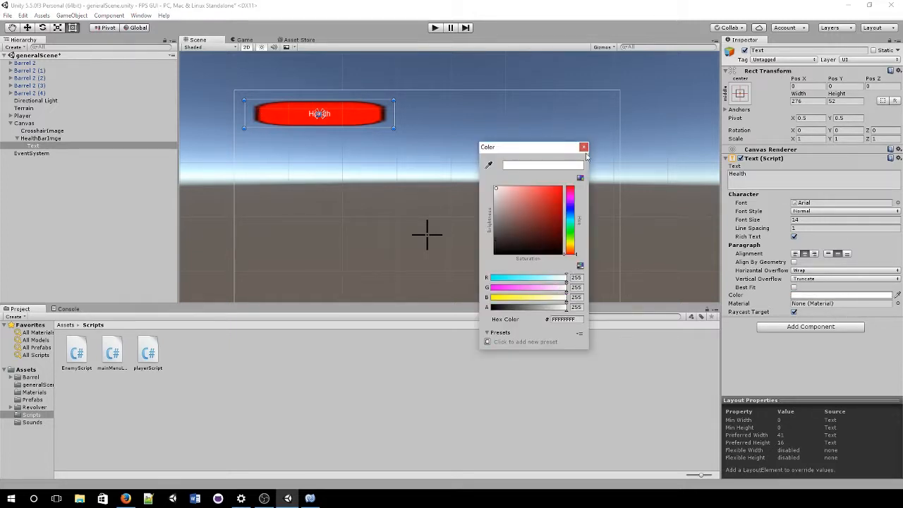
left_click(585, 148)
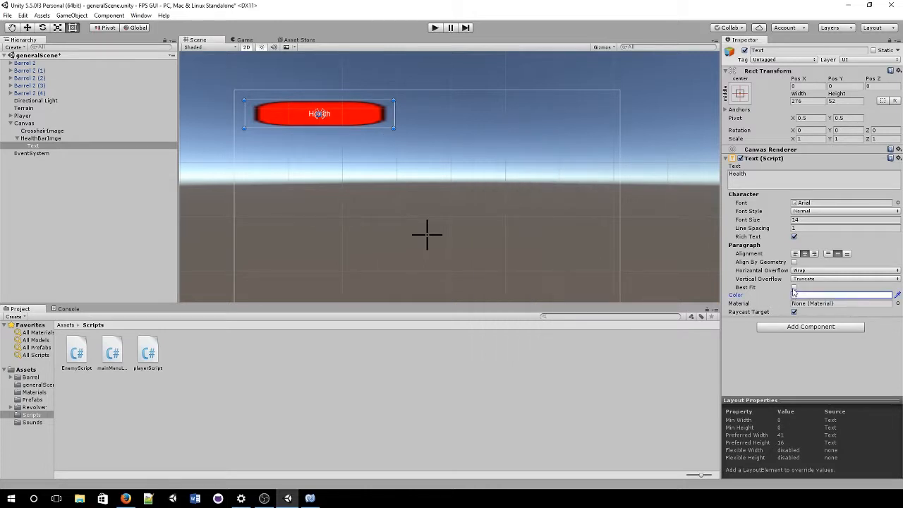
left_click(795, 288)
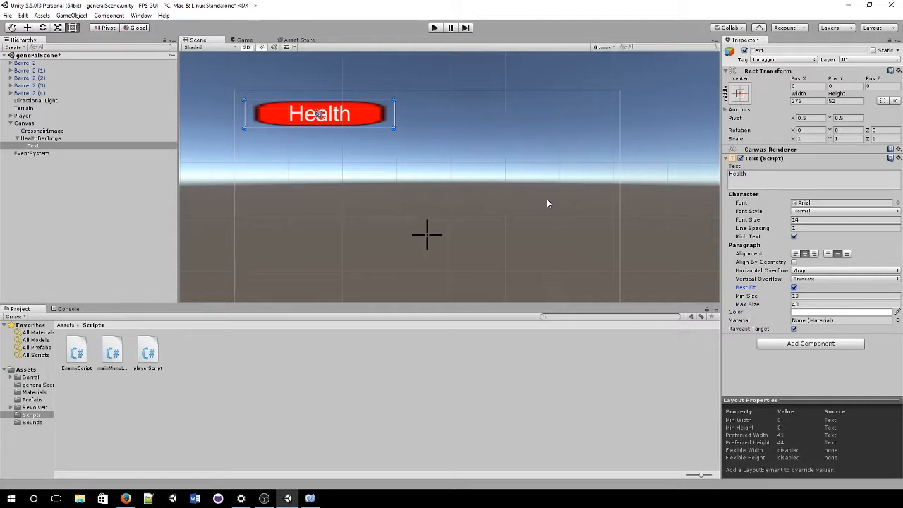
left_click(806, 344)
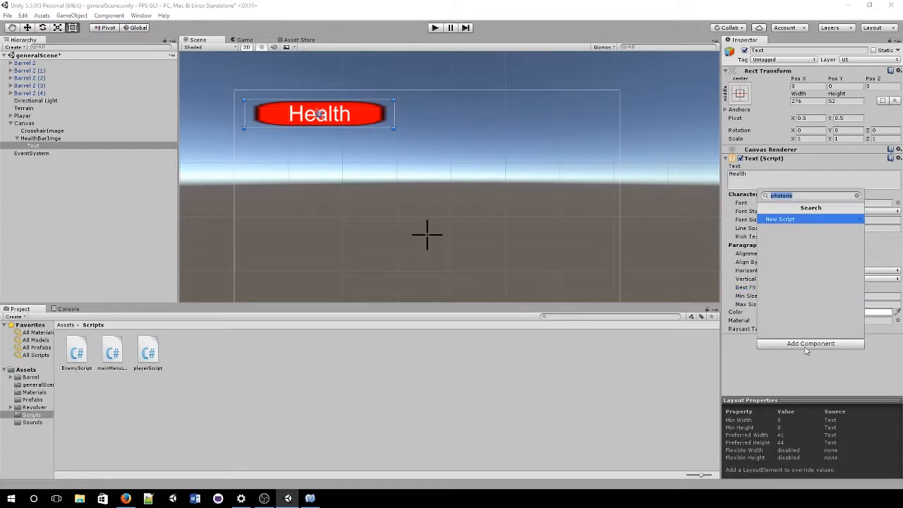
Step: Add an Outline component to the Health label by searching 'out'
type("out")
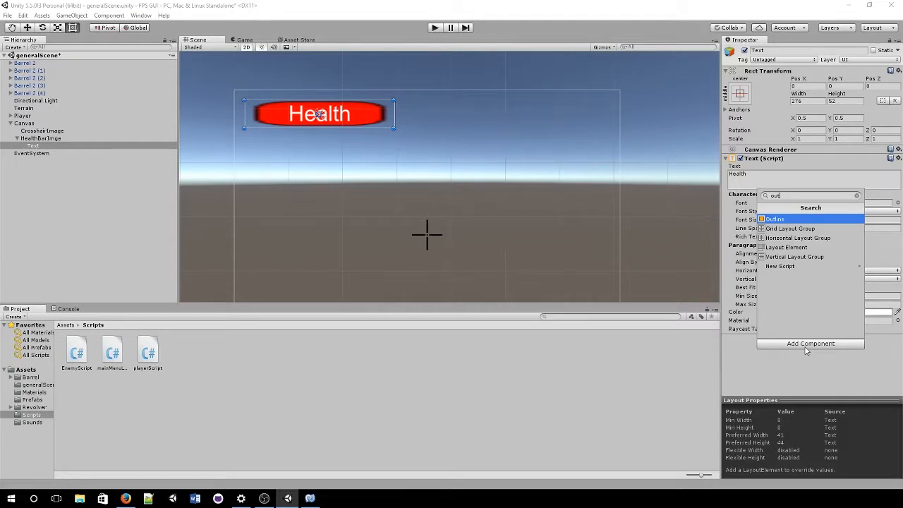
key("Return")
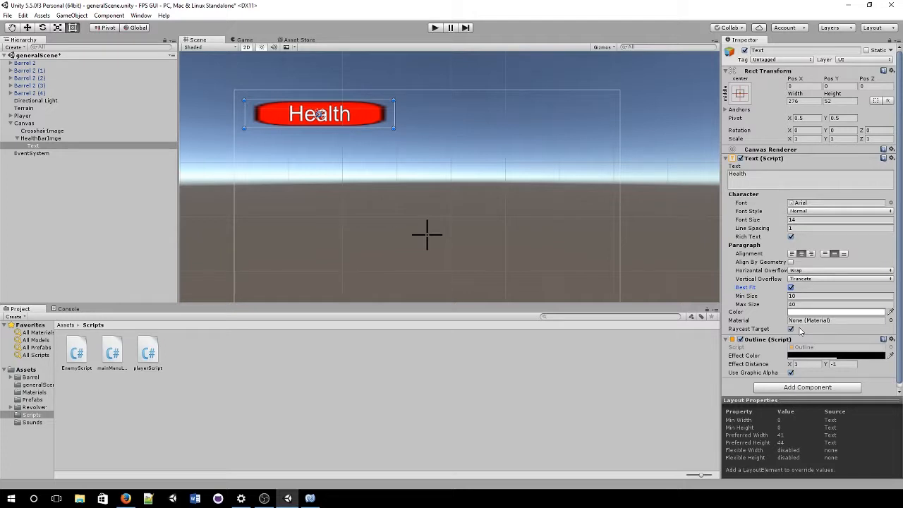
scroll(328, 175, "down", 1)
left_click(329, 175)
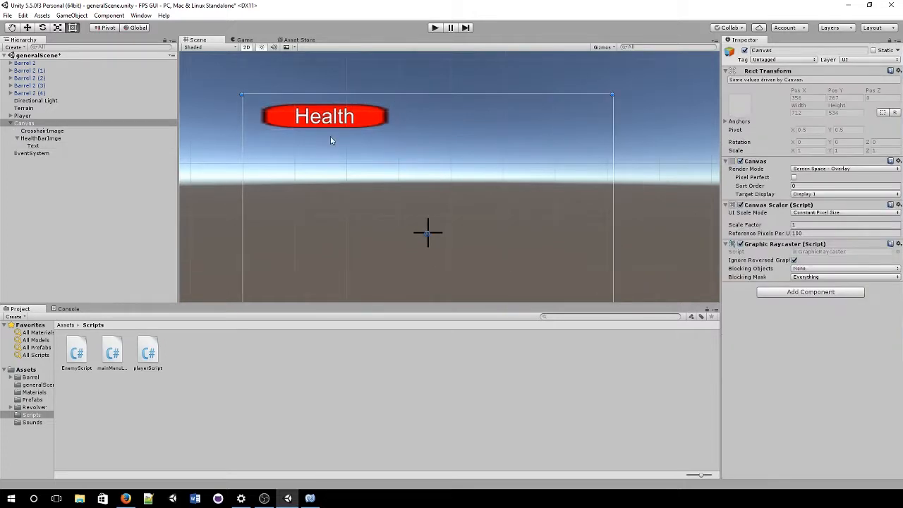
left_click(57, 138)
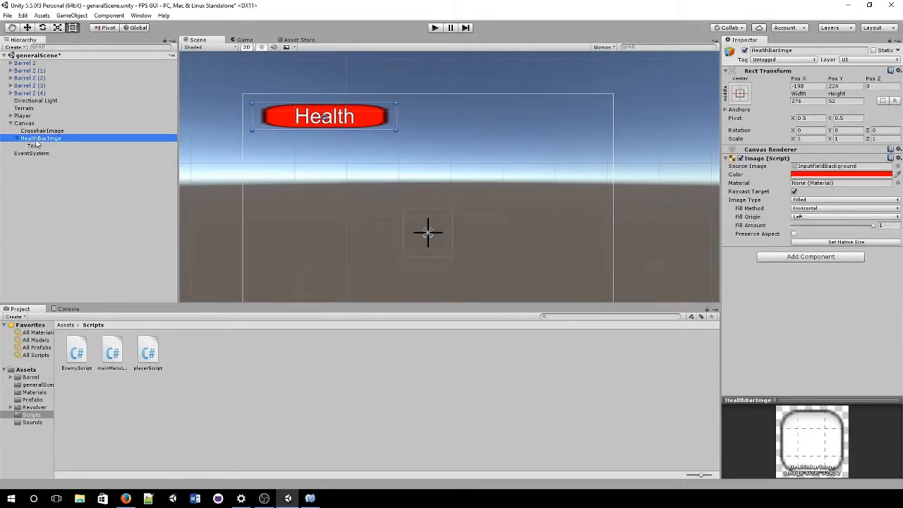
left_click(35, 145)
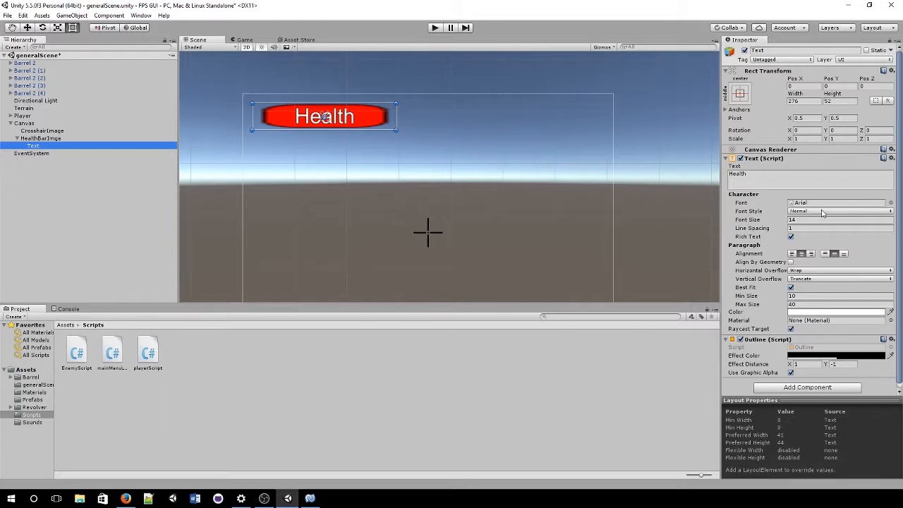
left_click(53, 140)
scroll(359, 212, "down", 2)
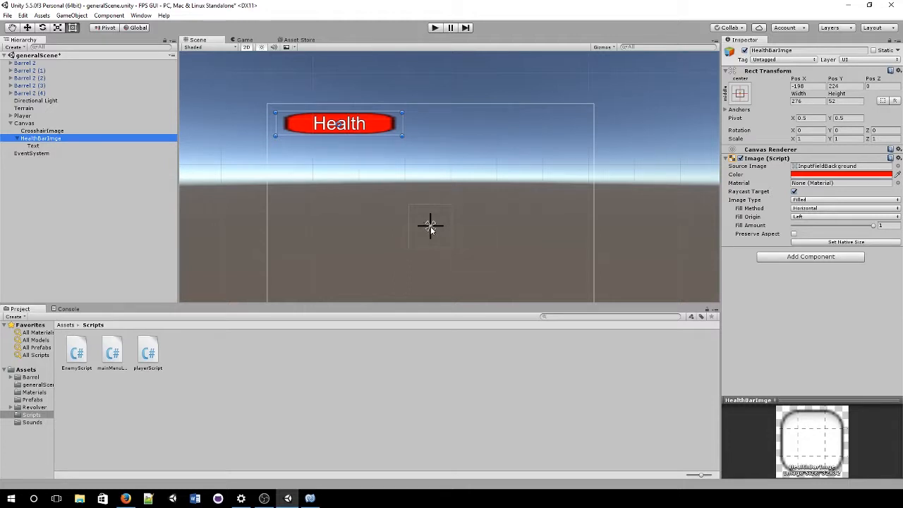
mouse_move(430, 226)
left_mouse_down()
mouse_move(452, 178)
mouse_move(497, 167)
mouse_move(453, 152)
mouse_move(460, 183)
mouse_move(490, 204)
mouse_move(528, 199)
mouse_move(507, 186)
mouse_move(493, 198)
left_mouse_up()
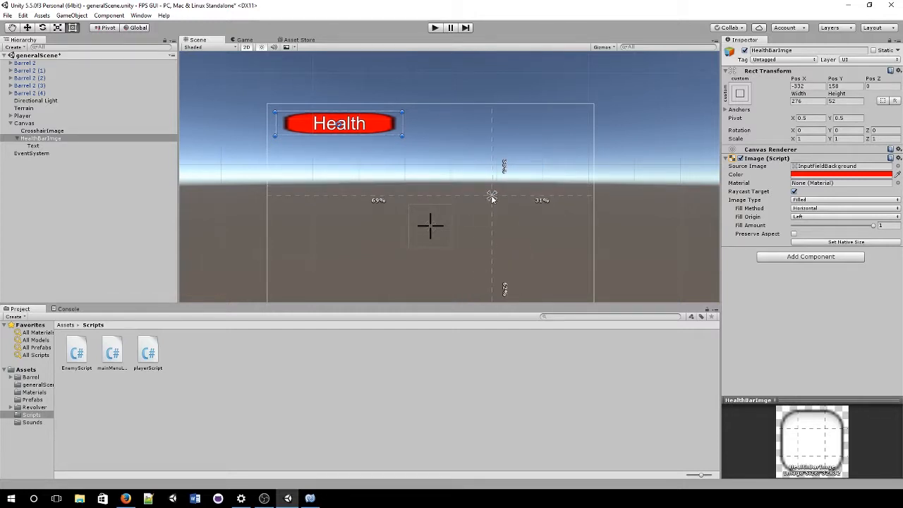
left_click_drag(492, 198, 431, 228)
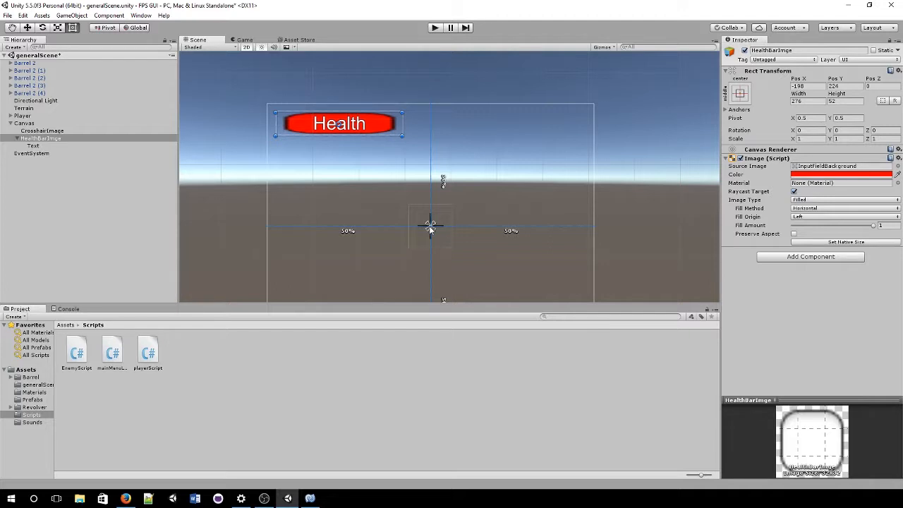
Step: Pull HealthBarImge's anchors apart, then gather them at the canvas's top-left corner
mouse_move(430, 228)
left_mouse_down()
mouse_move(445, 176)
mouse_move(465, 178)
mouse_move(537, 147)
mouse_move(477, 155)
mouse_move(285, 127)
mouse_move(261, 102)
left_mouse_up()
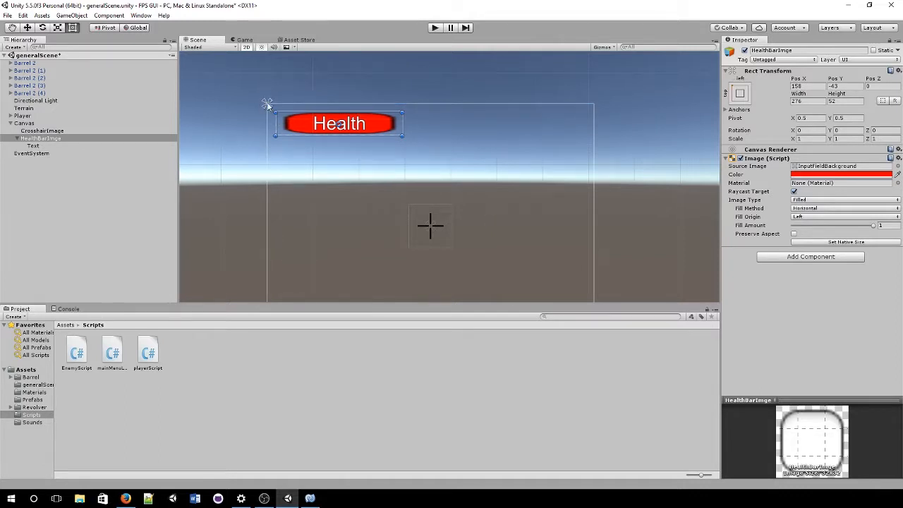
scroll(267, 162, "down", 2)
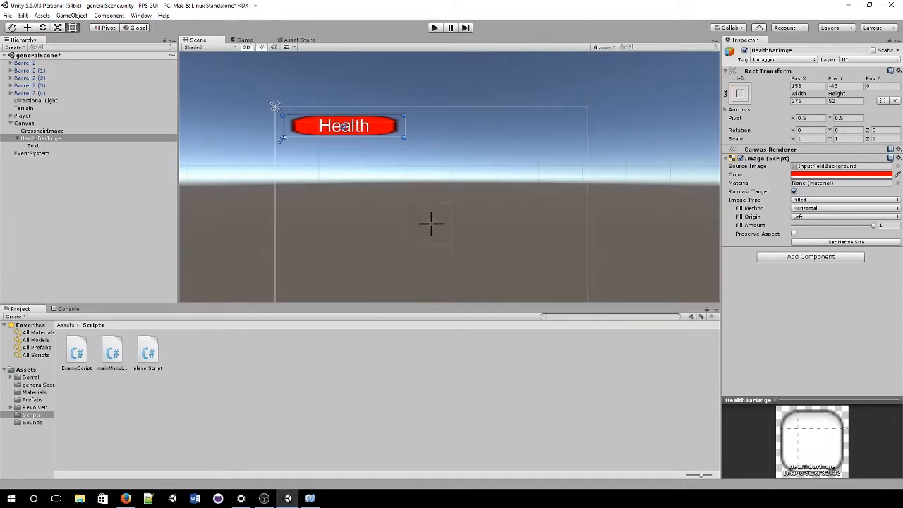
mouse_move(299, 116)
left_mouse_down()
mouse_move(309, 243)
mouse_move(433, 240)
mouse_move(435, 254)
mouse_move(475, 247)
mouse_move(538, 285)
left_mouse_up()
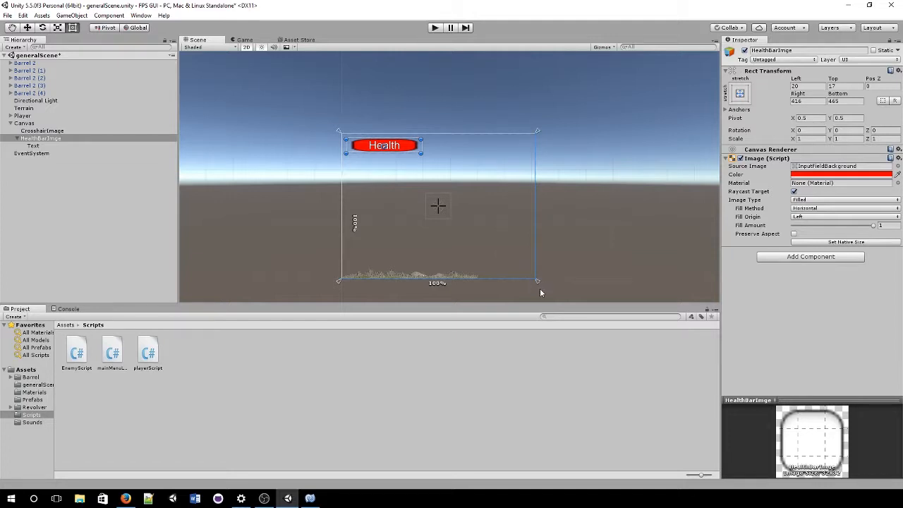
mouse_move(539, 284)
left_mouse_down()
mouse_move(343, 146)
mouse_move(338, 131)
left_mouse_up()
scroll(299, 157, "up", 3)
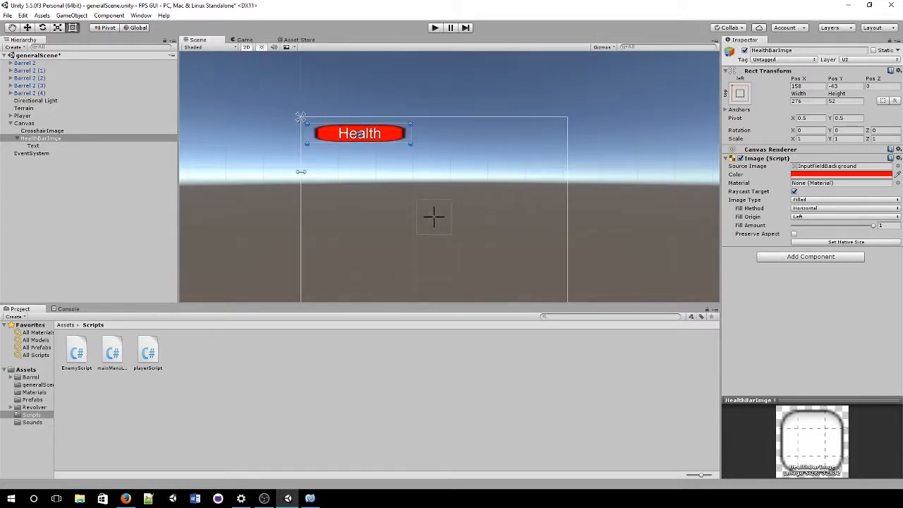
left_click_drag(302, 173, 389, 166)
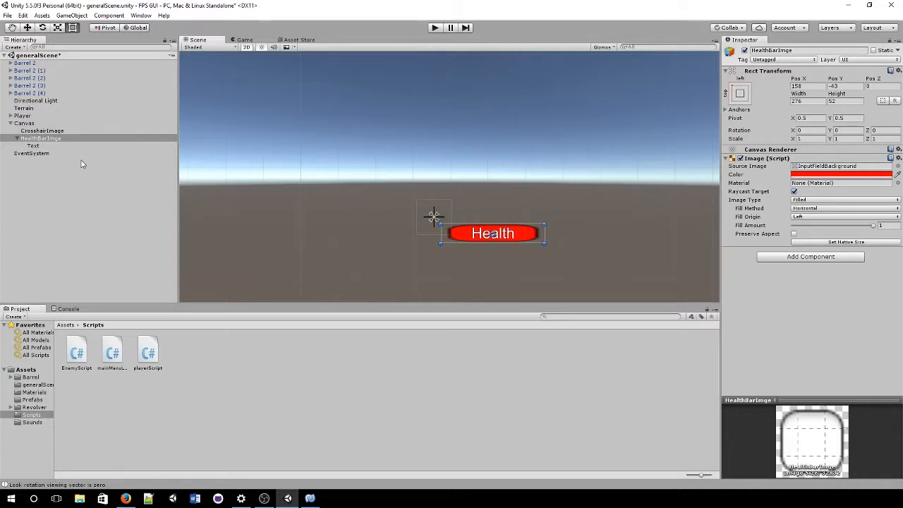
scroll(187, 170, "down", 1)
Step: Undo the health bar's anchor change and focus the view on the Player, Canvas and CrosshairImage
scroll(190, 170, "down", 1)
key("ctrl+z")
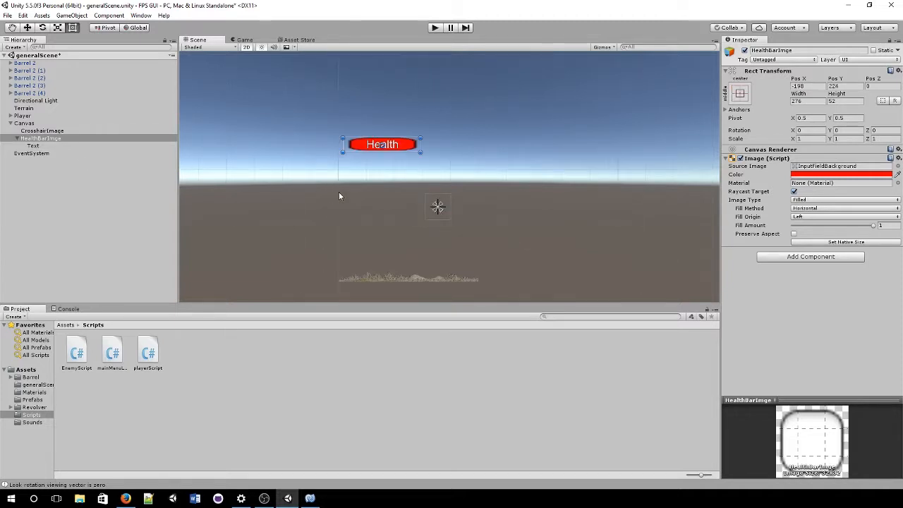
scroll(352, 183, "down", 2)
left_click(352, 182)
left_click(25, 123)
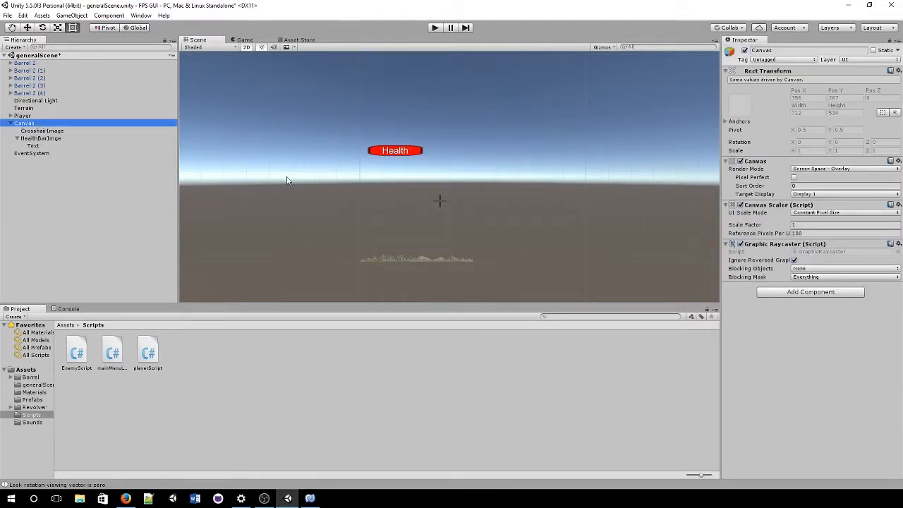
left_click(39, 138)
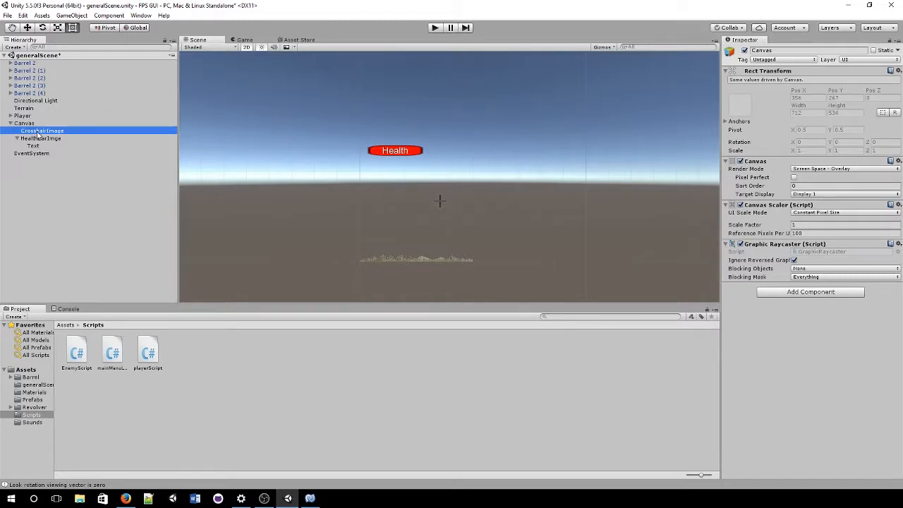
left_click(46, 146)
double_click(28, 116)
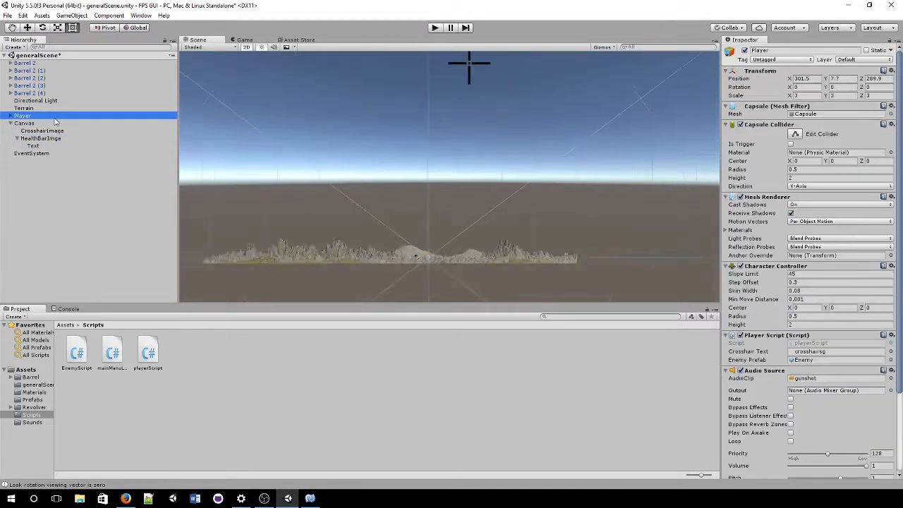
double_click(27, 123)
scroll(301, 142, "down", 3)
double_click(41, 130)
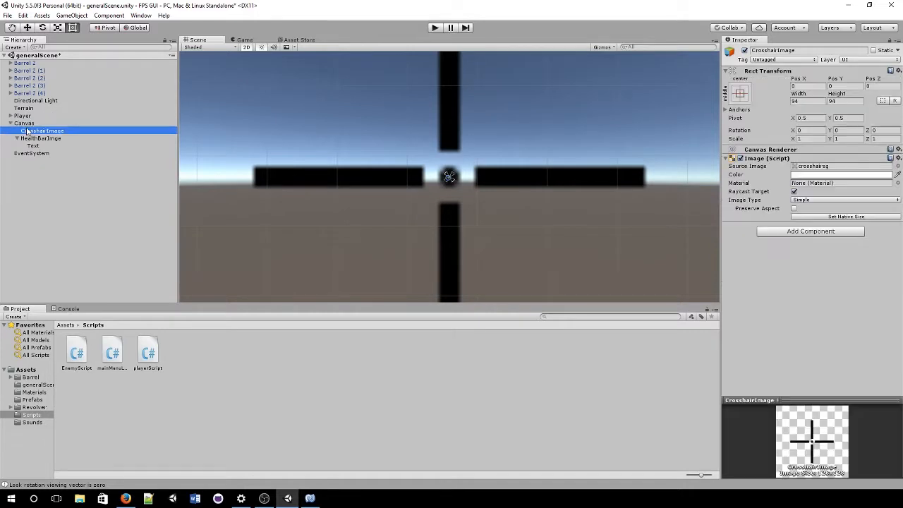
double_click(27, 123)
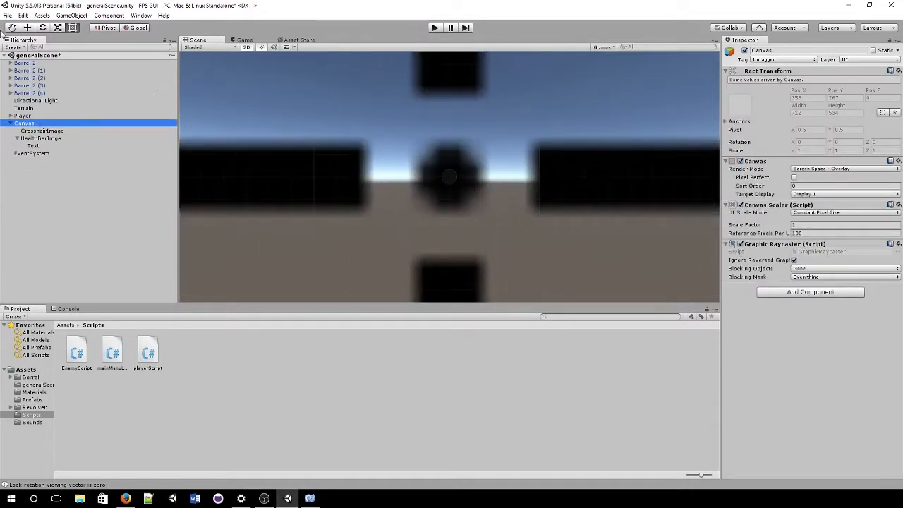
Step: Frame the CrosshairImage and HealthBarImge, checking the HUD in the Game view
left_click(28, 27)
scroll(295, 169, "down", 8)
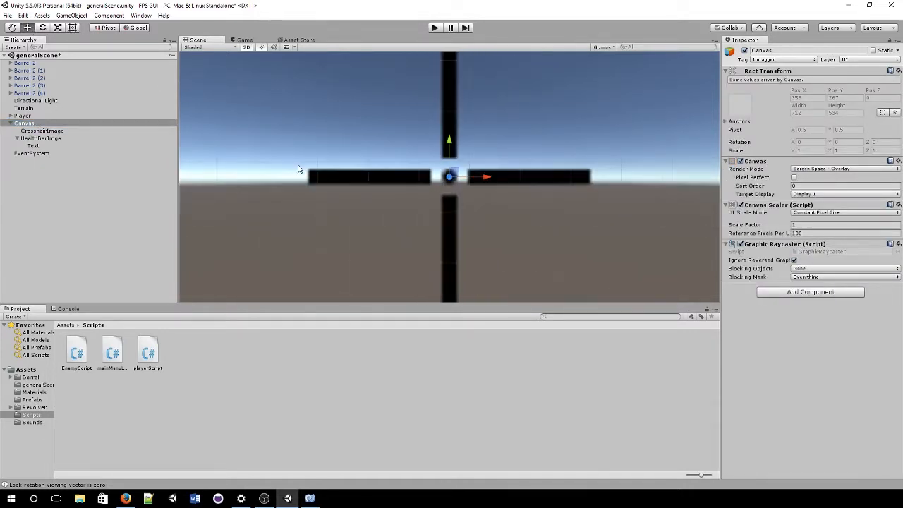
scroll(301, 168, "down", 5)
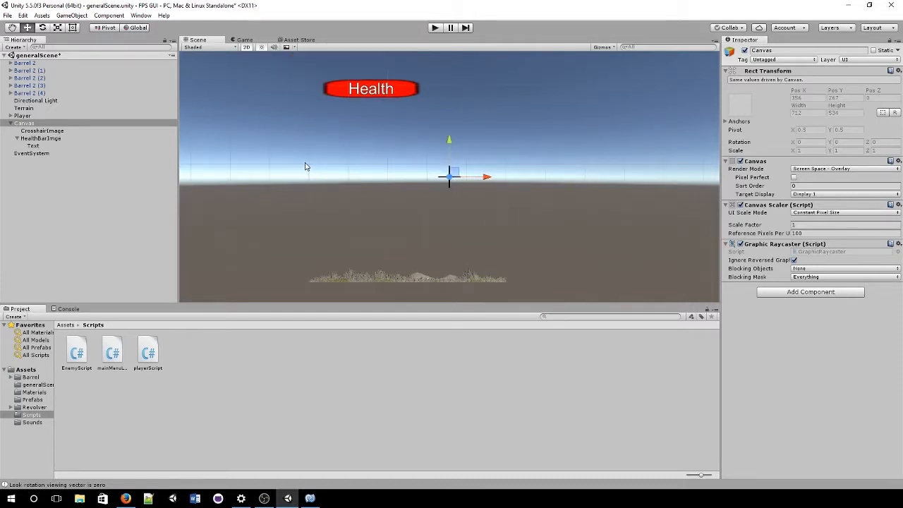
key("Down")
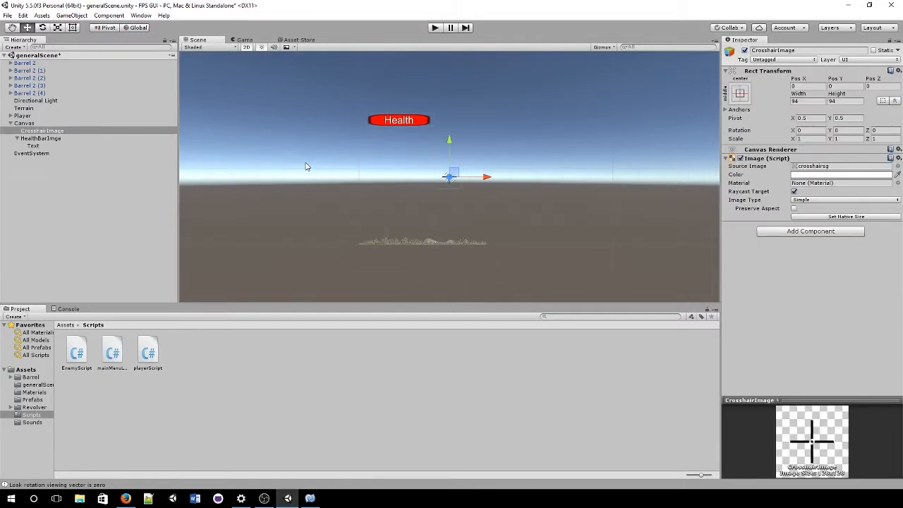
double_click(67, 130)
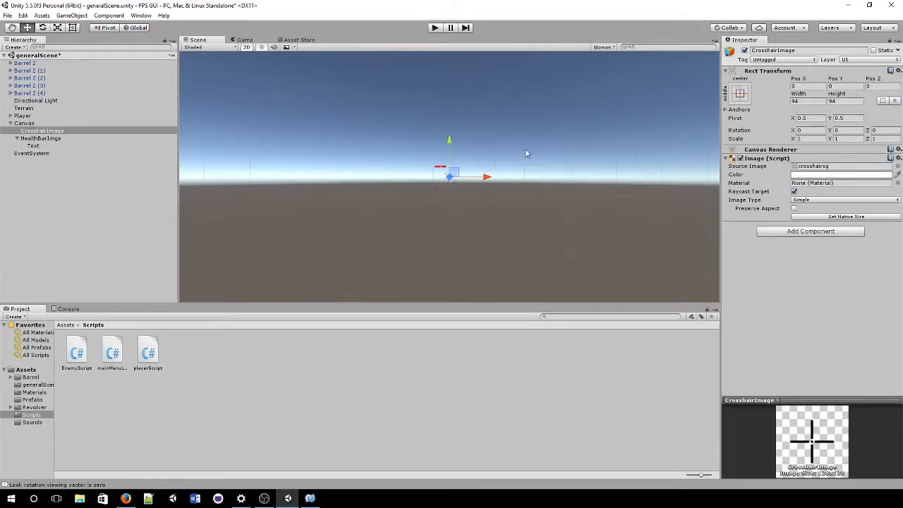
left_click(244, 40)
left_click(198, 40)
scroll(525, 204, "up", 2)
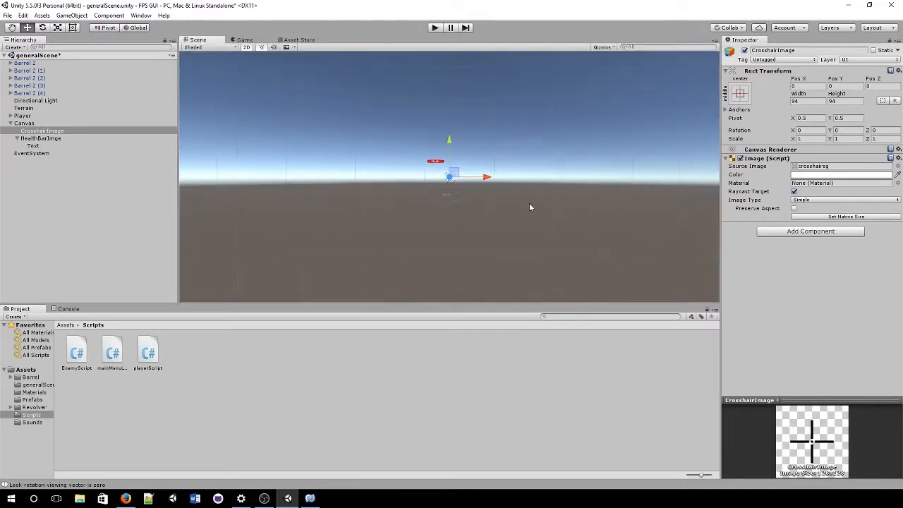
double_click(40, 138)
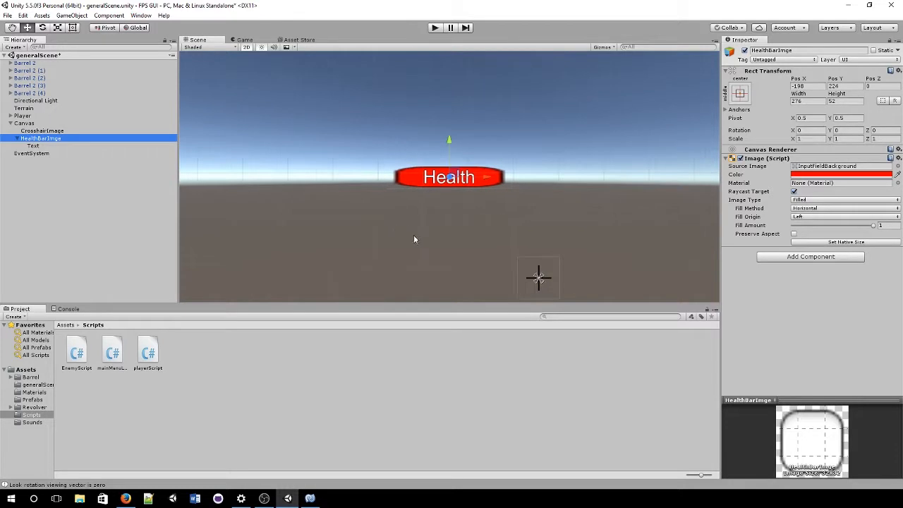
middle_click_drag(414, 235, 336, 208)
Step: Drag CrosshairImage, HealthBarImge and Text out of Canvas to the scene root
left_click(41, 117)
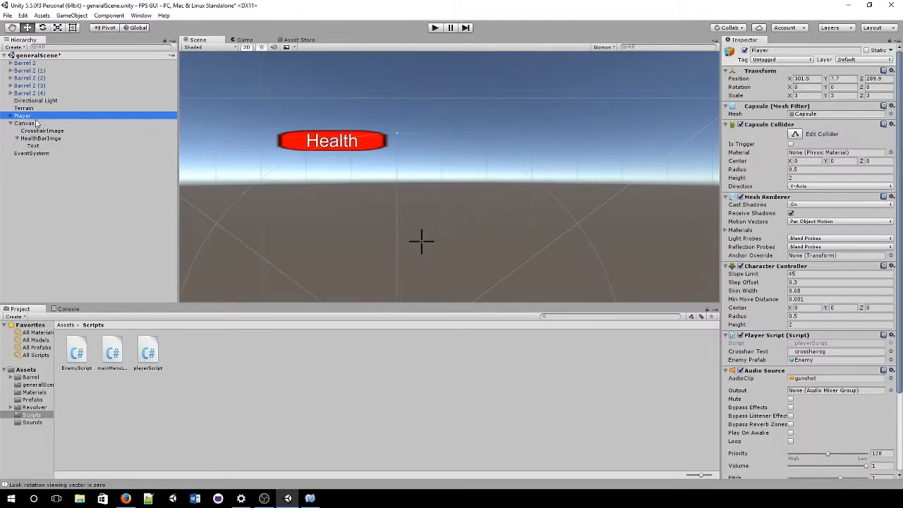
left_click(36, 131)
left_click(52, 125)
scroll(407, 239, "up", 2)
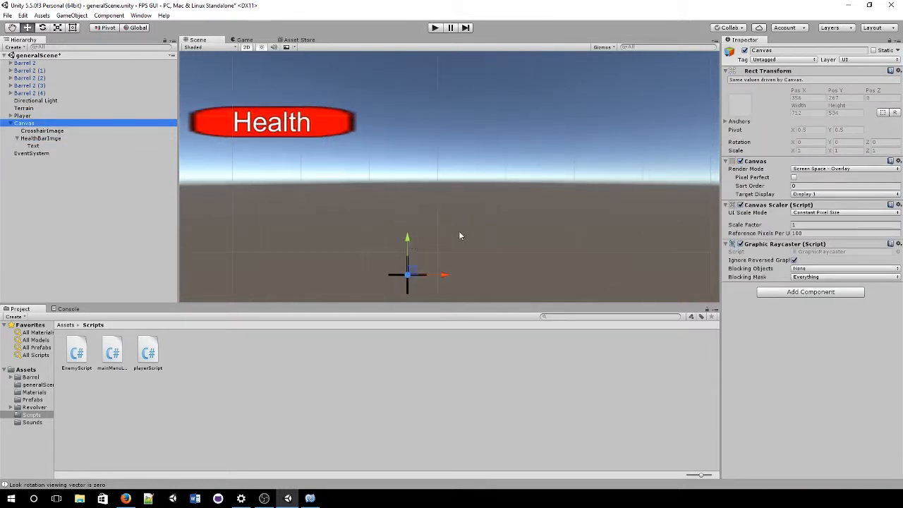
left_click(42, 131)
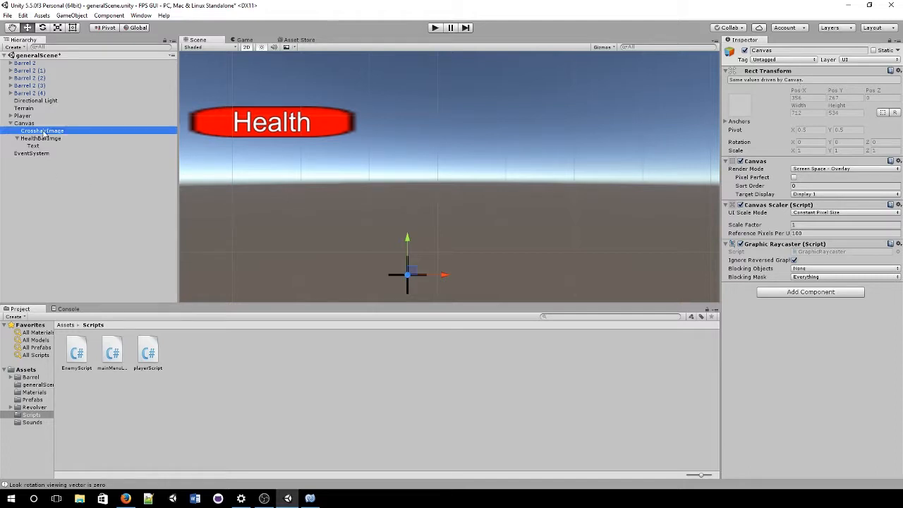
left_click(43, 144, "shift")
left_click_drag(70, 206, 71, 207)
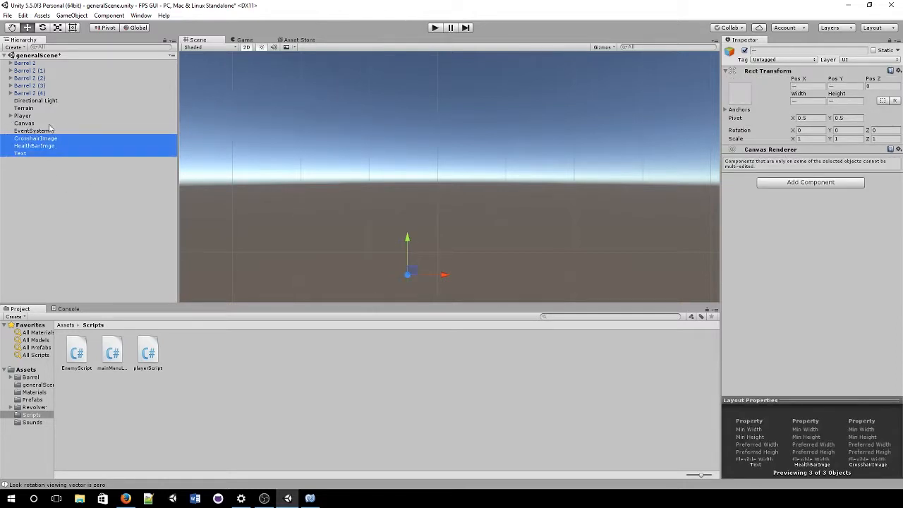
Step: Delete the old Canvas and create a new UI Canvas
left_click(24, 123)
key("Delete")
right_click(48, 199)
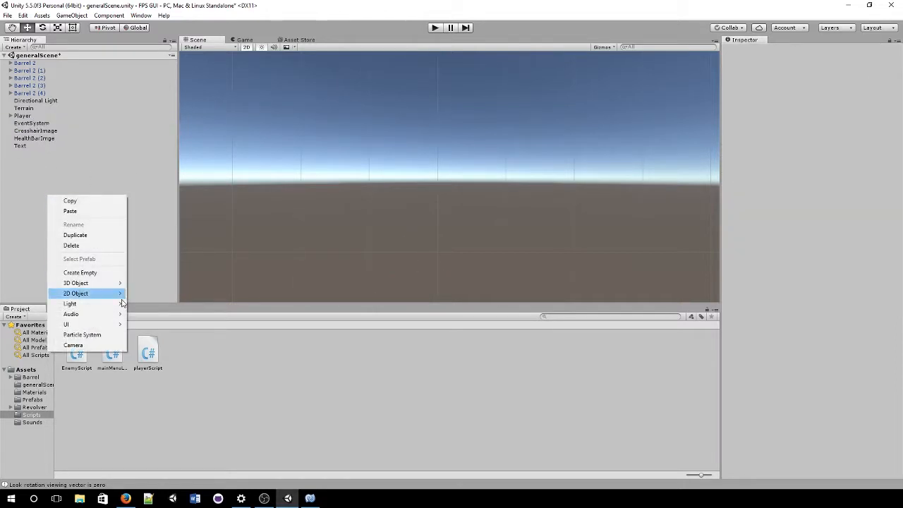
mouse_move(113, 324)
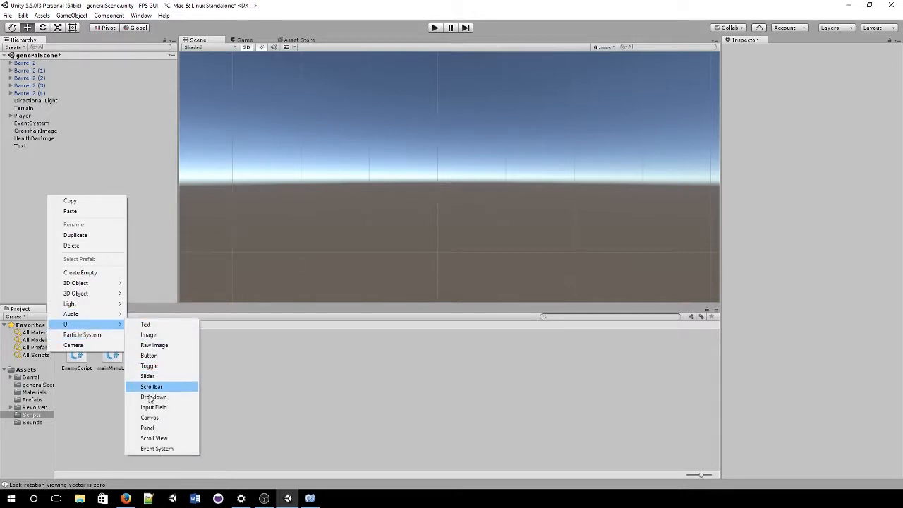
left_click(151, 418)
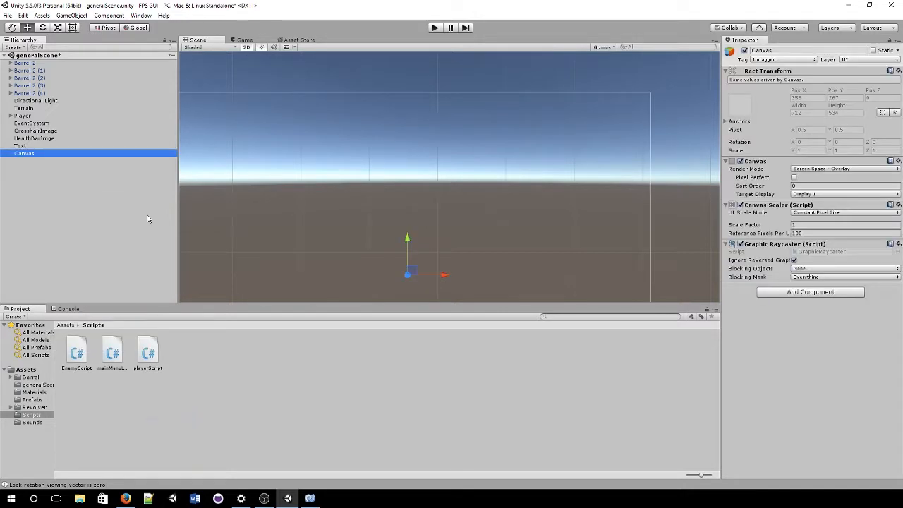
Step: Parent Text to HealthBarImge and put both images inside the new Canvas
left_click(43, 139)
left_click(36, 131, "ctrl")
mouse_move(37, 144)
left_mouse_down()
mouse_move(51, 137)
mouse_move(39, 155)
left_mouse_up()
left_click(51, 132)
left_click(39, 138, "ctrl")
scroll(339, 161, "down", 5)
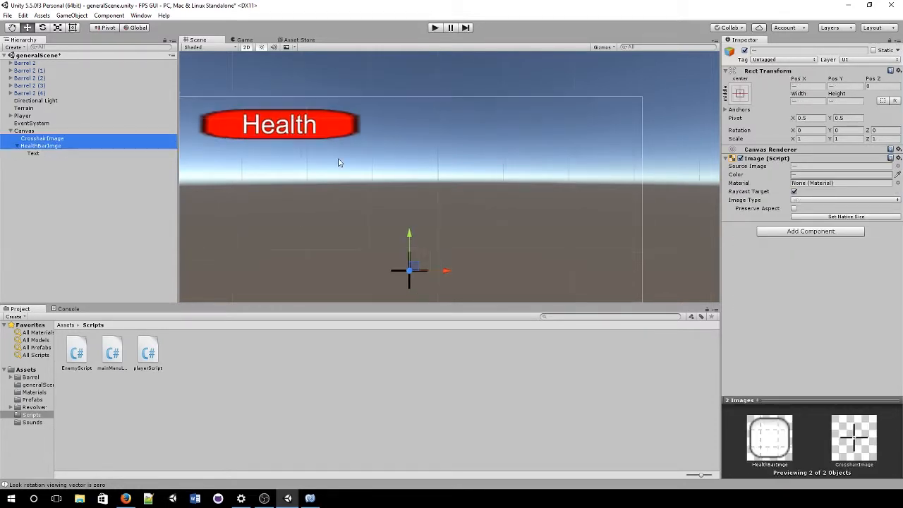
Step: Anchor HealthBarImge to the Canvas's top-left corner, placing it at 158, -43
left_click(41, 132)
key("f")
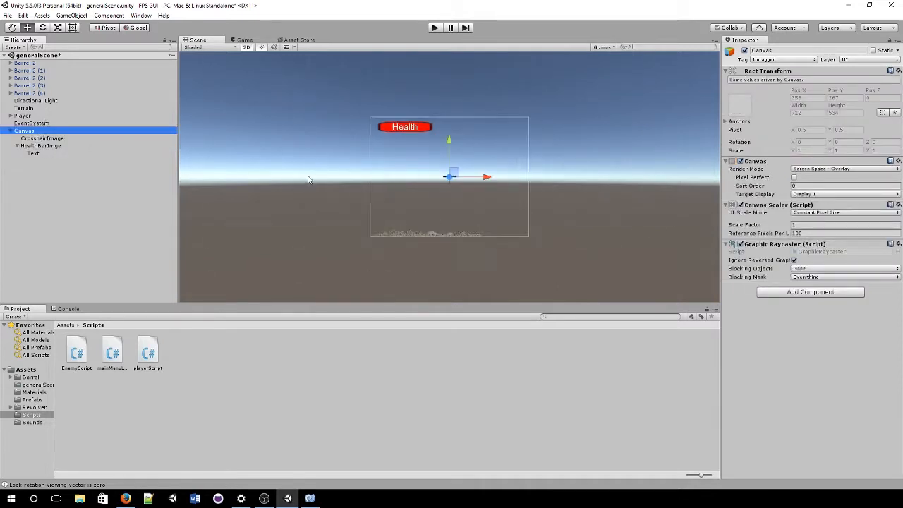
left_click(73, 146)
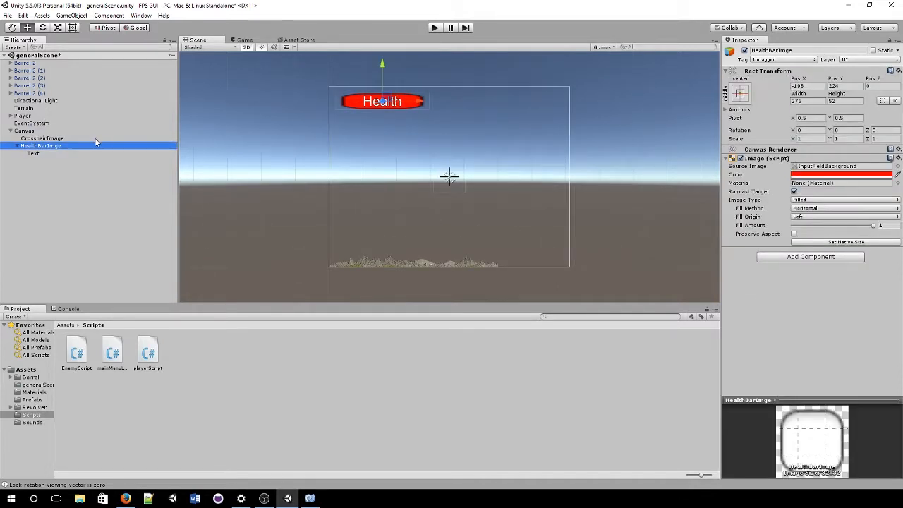
mouse_move(449, 178)
left_mouse_down()
mouse_move(293, 96)
mouse_move(298, 82)
left_mouse_up()
scroll(376, 148, "up", 2)
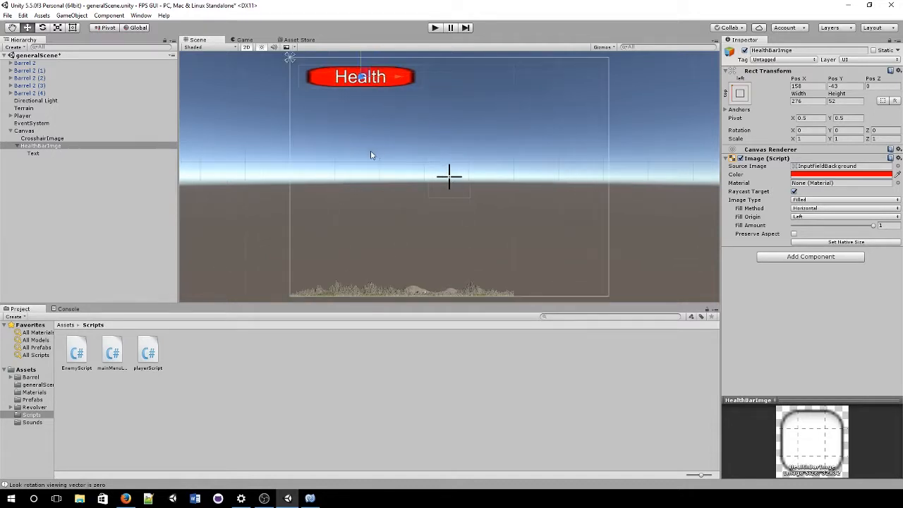
scroll(367, 150, "down", 1)
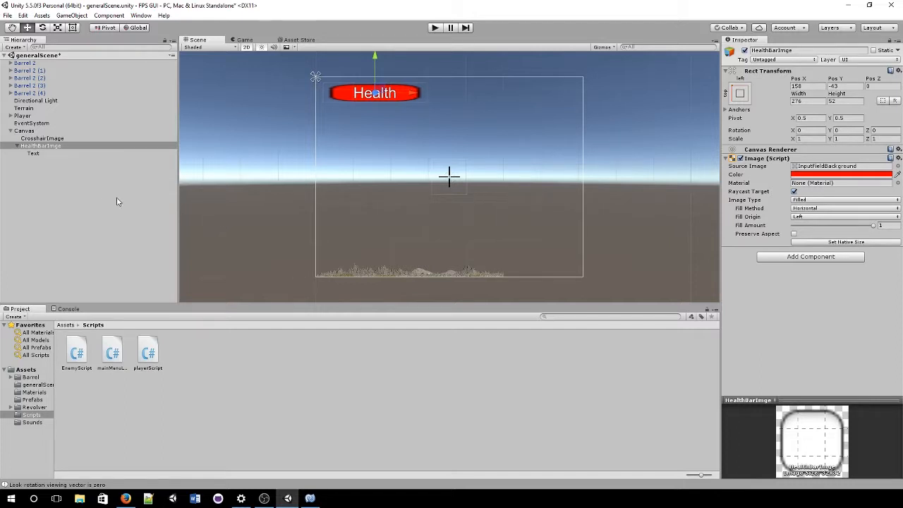
left_click(98, 204)
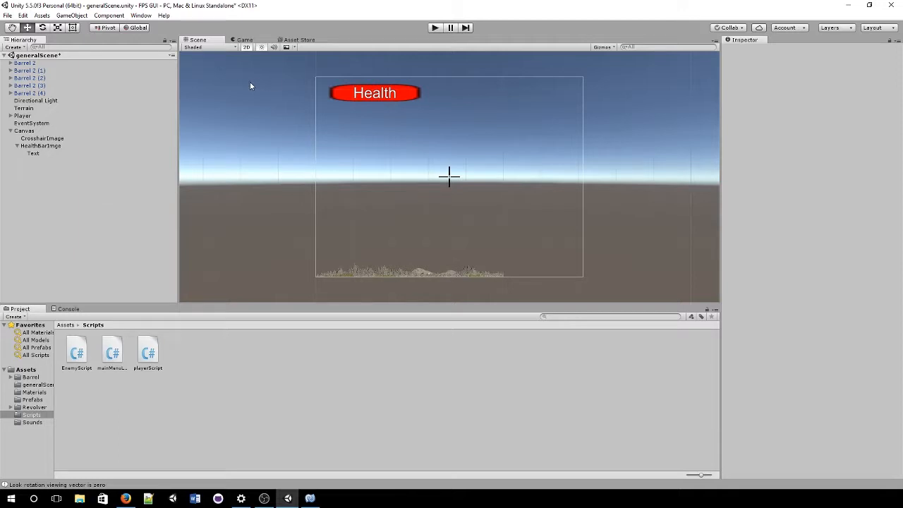
Step: Add a UI Text under the Canvas reading 'Monsters Killed: 0'
right_click(37, 187)
right_click(24, 133)
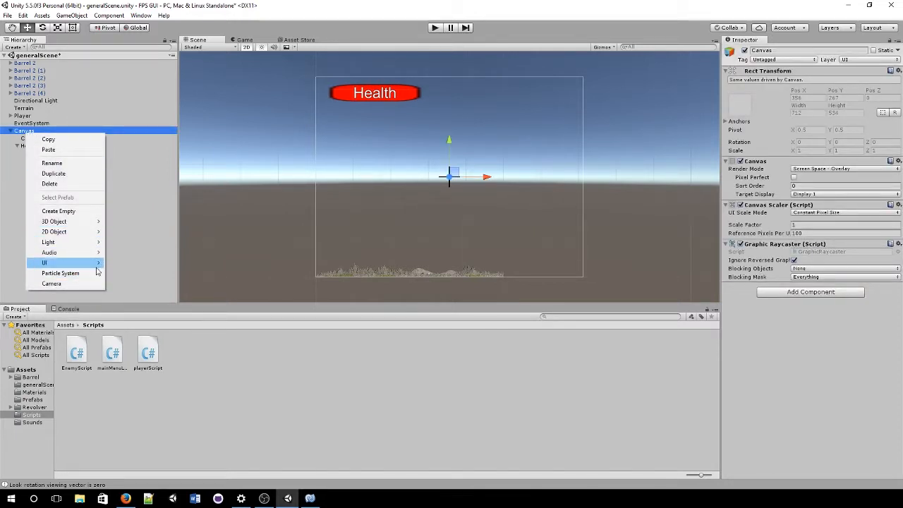
mouse_move(96, 267)
left_click(124, 262)
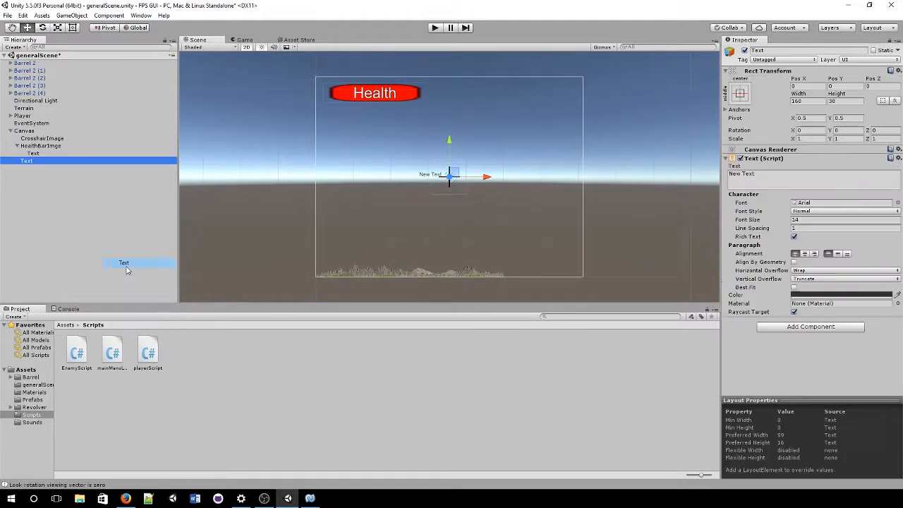
left_click(784, 178)
type("Monstre")
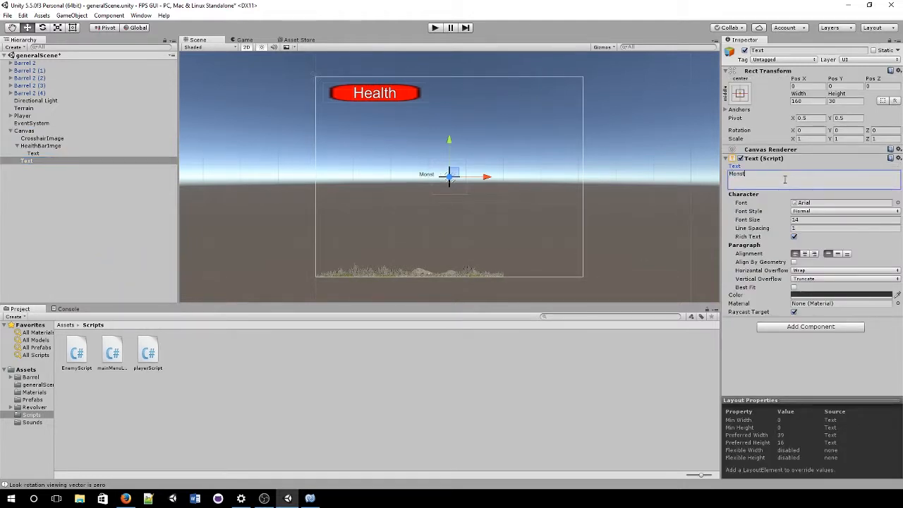
key("BackSpace")
key("BackSpace")
type("ers Killed: 0")
Step: Make the kill label white, add an Outline component, and enable Best Fit
left_click(837, 295)
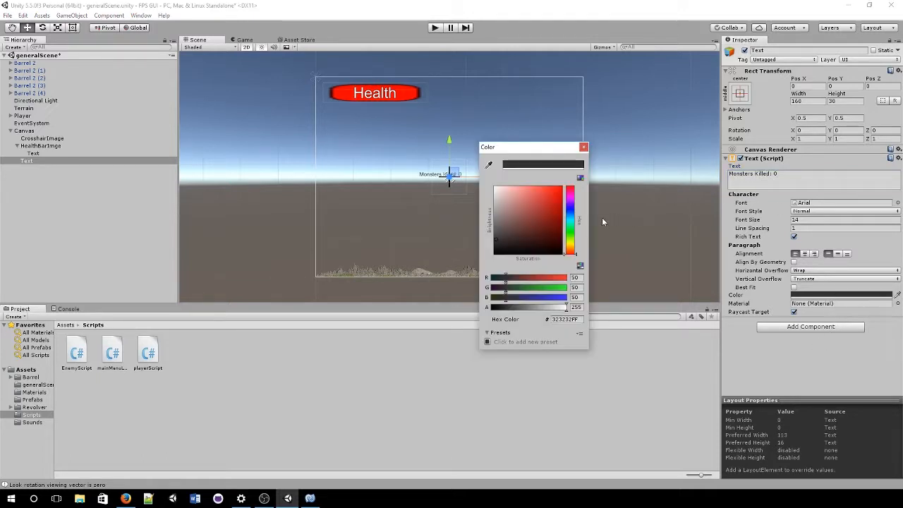
left_click_drag(525, 205, 383, 155)
left_click(584, 147)
left_click(838, 328)
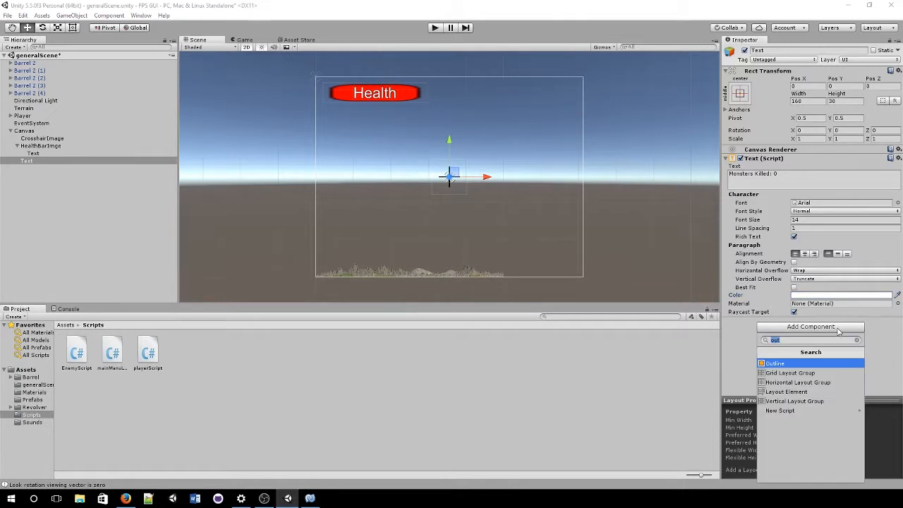
left_click(813, 364)
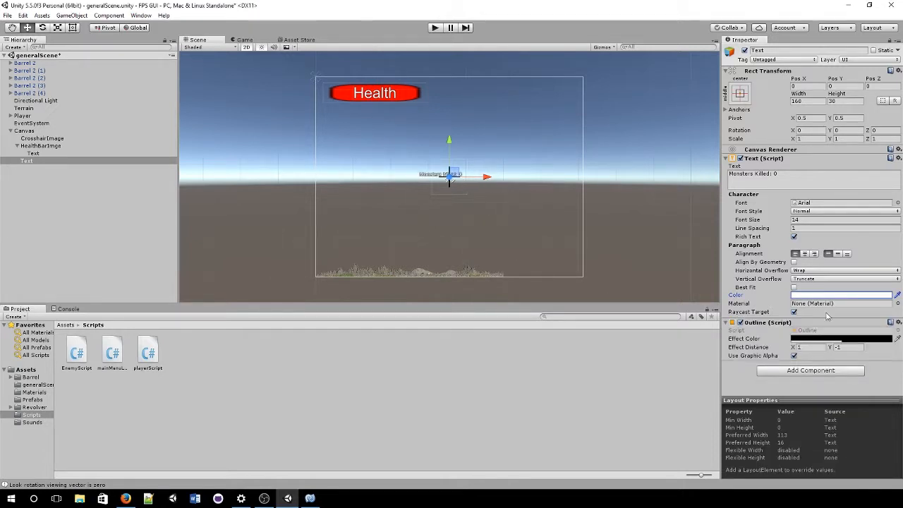
left_click(794, 287)
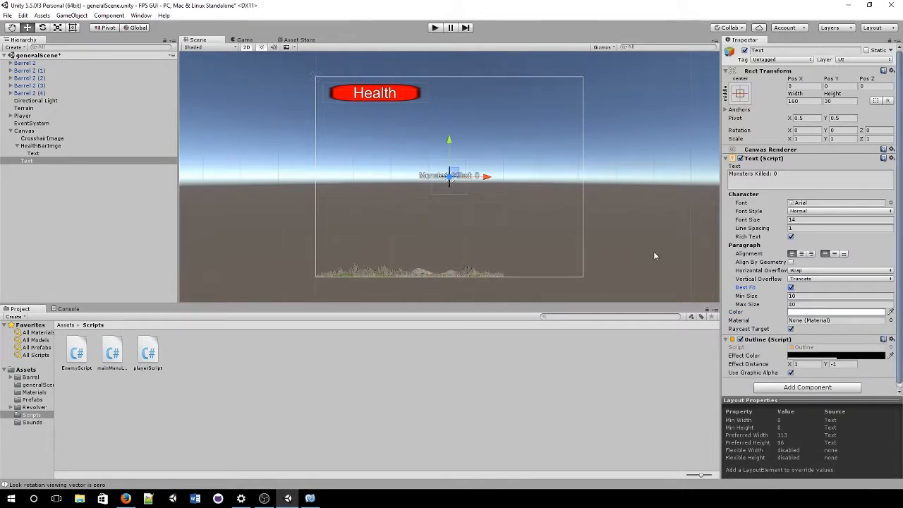
Step: Move the kill label to the canvas top-right and size its box to 245×52
scroll(455, 180, "up", 10)
middle_click_drag(514, 145, 482, 197)
scroll(482, 196, "down", 5)
left_click(82, 39)
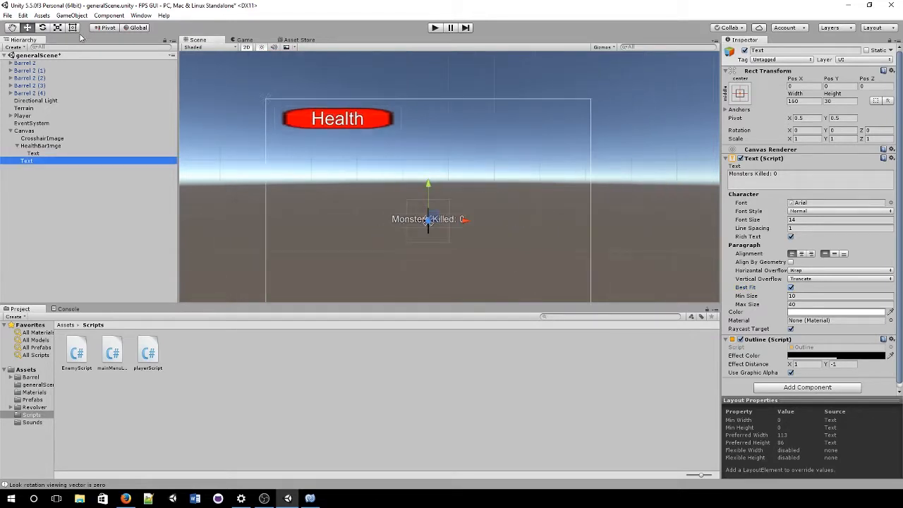
left_click(77, 29)
left_click_drag(448, 217, 568, 112)
left_click_drag(510, 124, 496, 131)
mouse_move(565, 109)
left_mouse_down()
mouse_move(561, 99)
mouse_move(551, 104)
left_mouse_up()
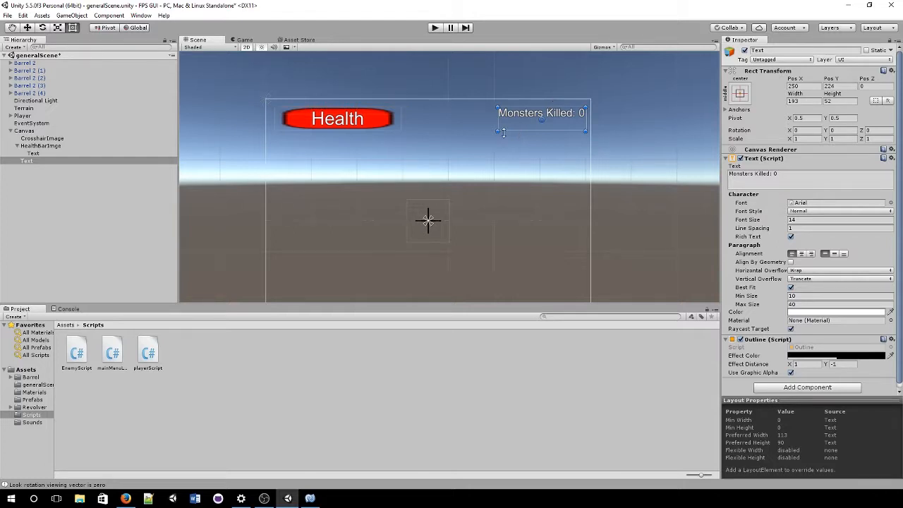
left_click_drag(499, 120, 474, 114)
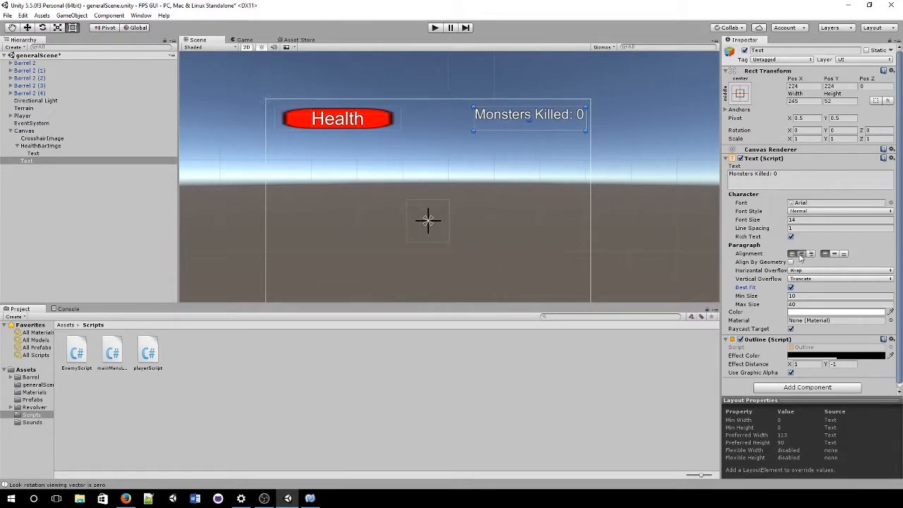
Step: Centre the kill label vertically and rename it MonsterKillText
left_click(834, 254)
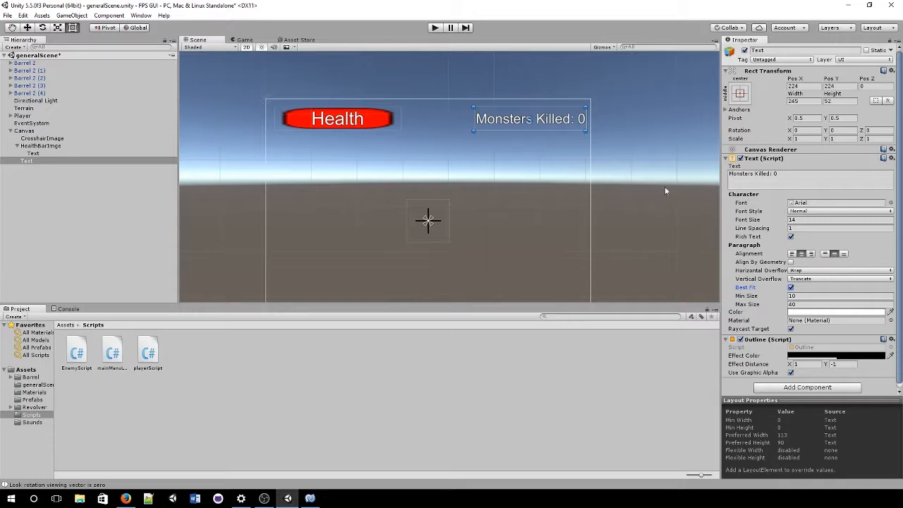
left_click(800, 50)
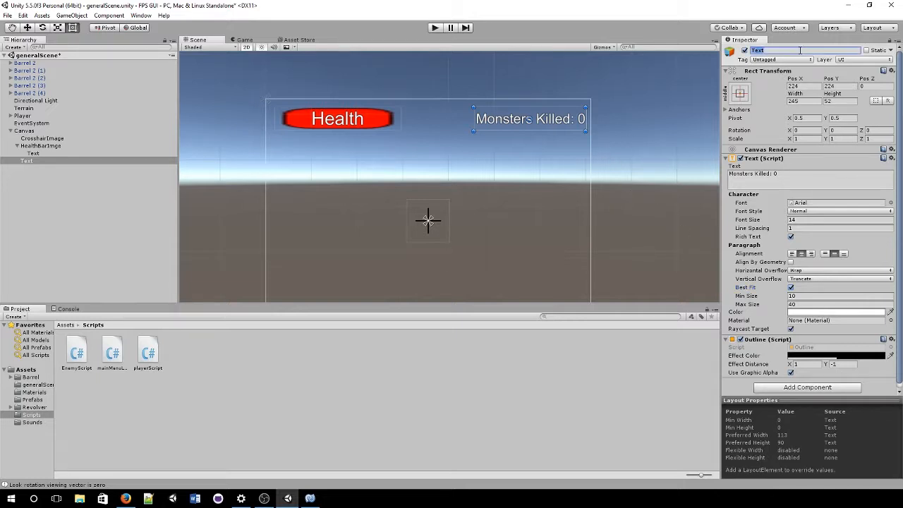
type("MonsterKillText")
key("Return")
Step: Rename the health bar's Text object to HealthText
left_click(151, 154)
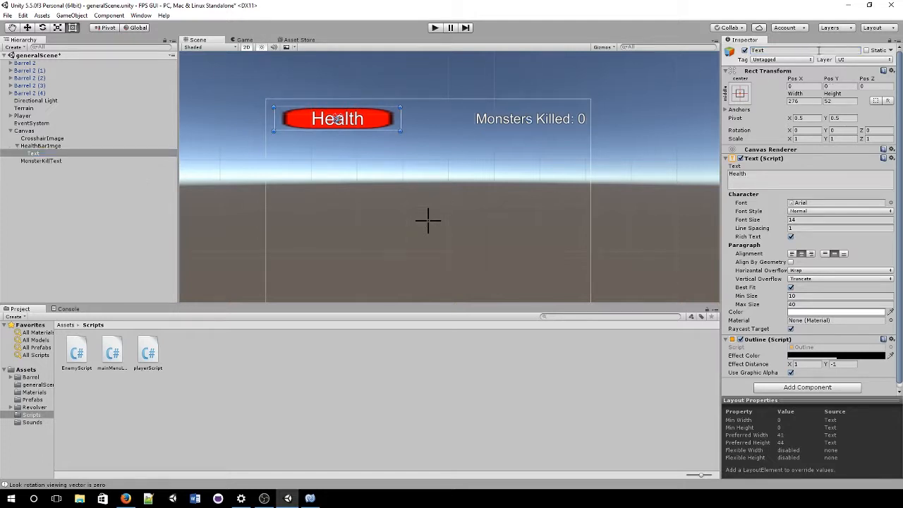
left_click(818, 51)
type("Health")
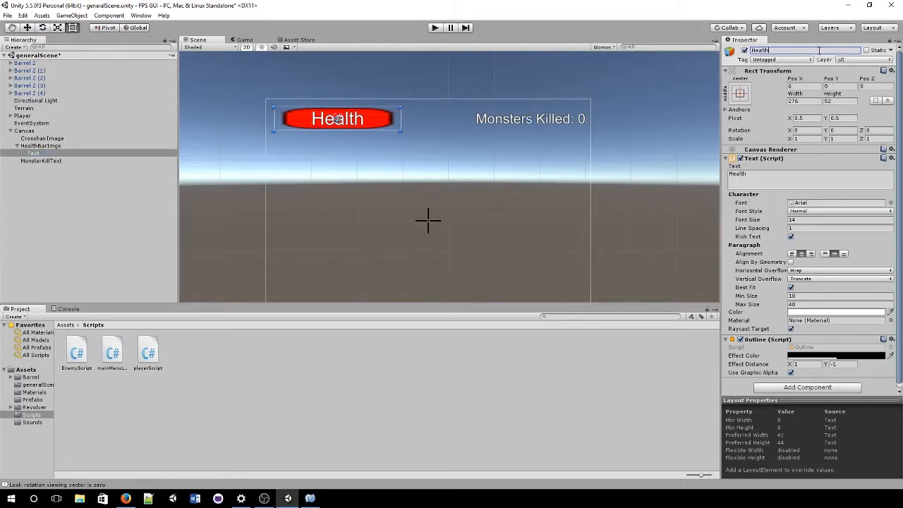
key("Return")
left_click(77, 194)
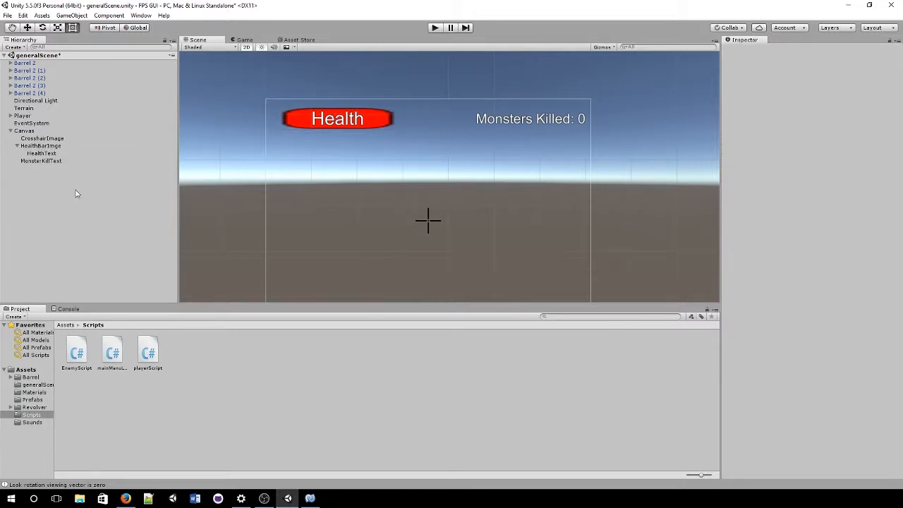
Step: Anchor MonsterKillText to the canvas's top-right corner at -132, -43
left_click(27, 139)
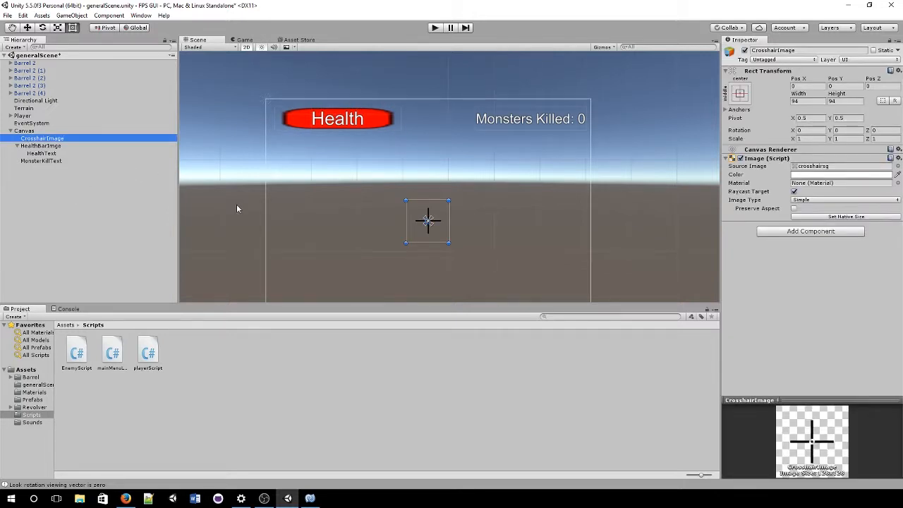
scroll(375, 184, "down", 2)
left_click(514, 133)
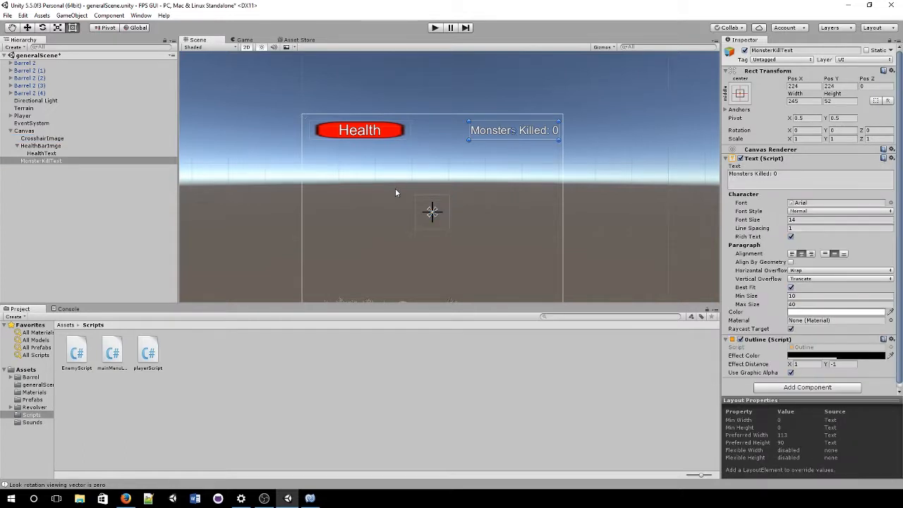
left_click_drag(432, 211, 562, 115)
left_click(25, 130)
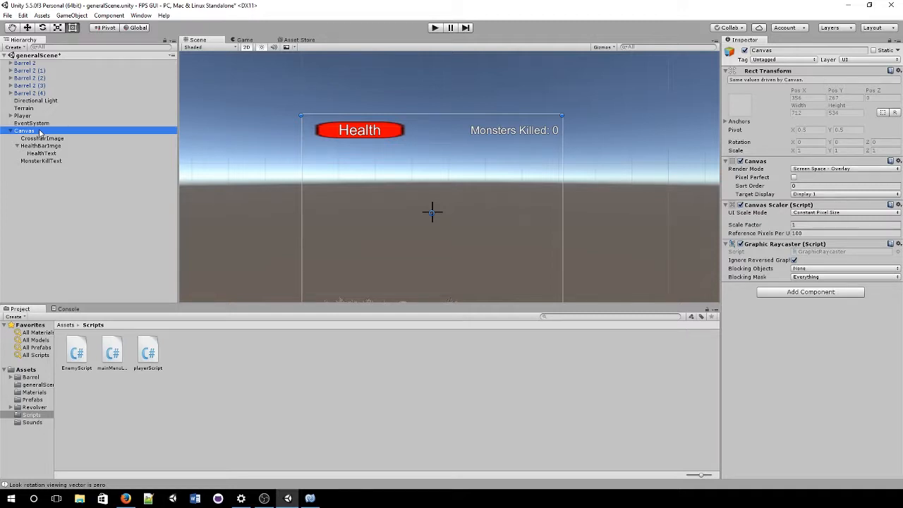
Step: Add a UI Image under the Canvas using the bullet sprite
right_click(40, 132)
mouse_move(71, 259)
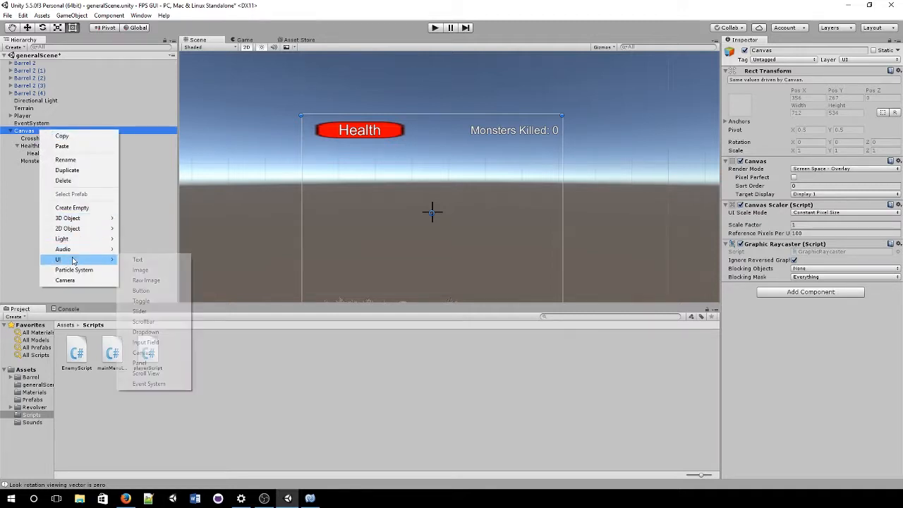
left_click(159, 270)
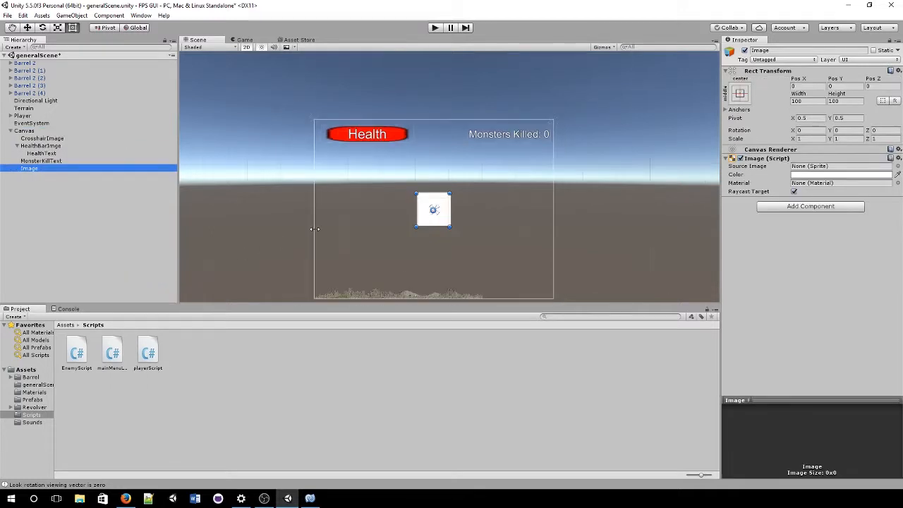
middle_click_drag(415, 269, 411, 244)
left_click_drag(421, 189, 366, 238)
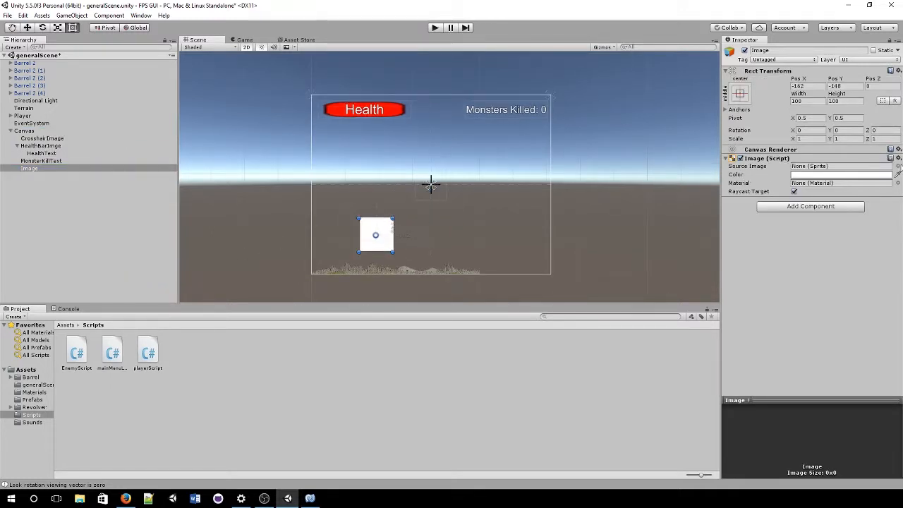
left_click(897, 167)
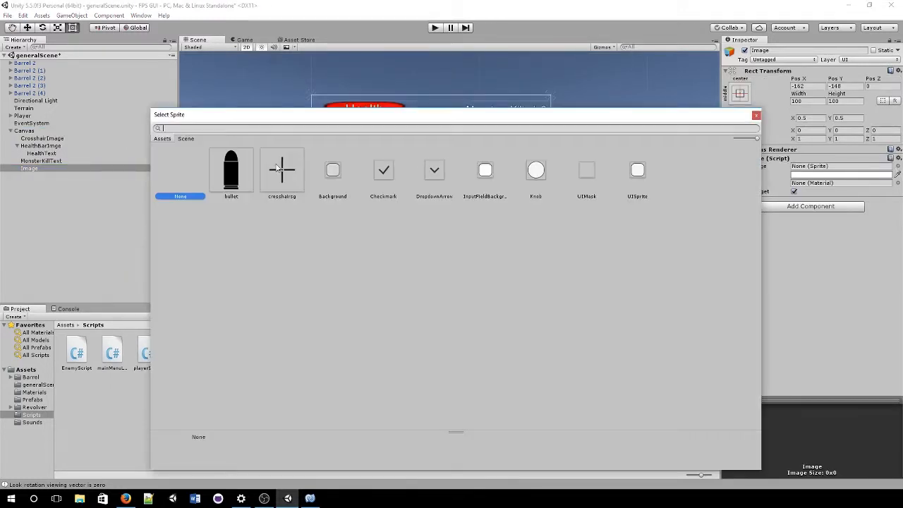
double_click(231, 179)
Step: Anchor the bullet icon bottom-left at 50, 50 and name it BulletImage
scroll(288, 223, "up", 2)
left_click_drag(361, 252, 311, 277)
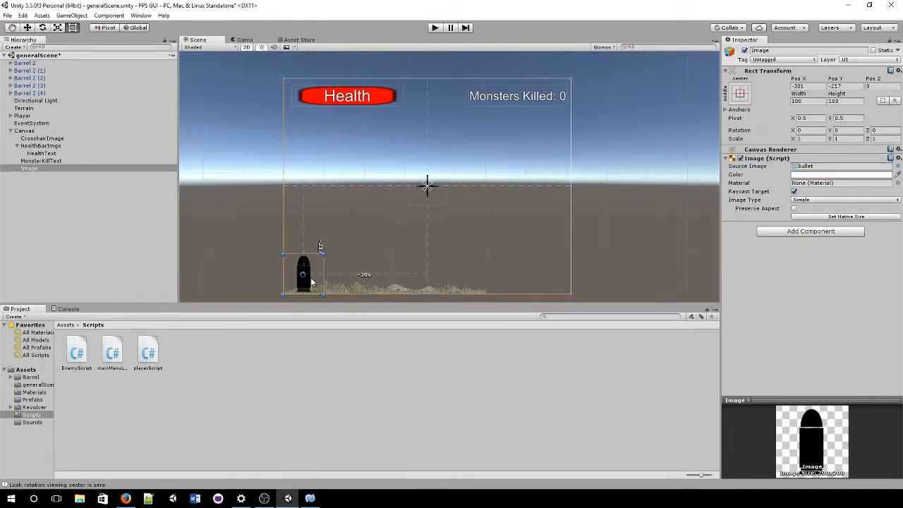
left_click_drag(425, 186, 281, 296)
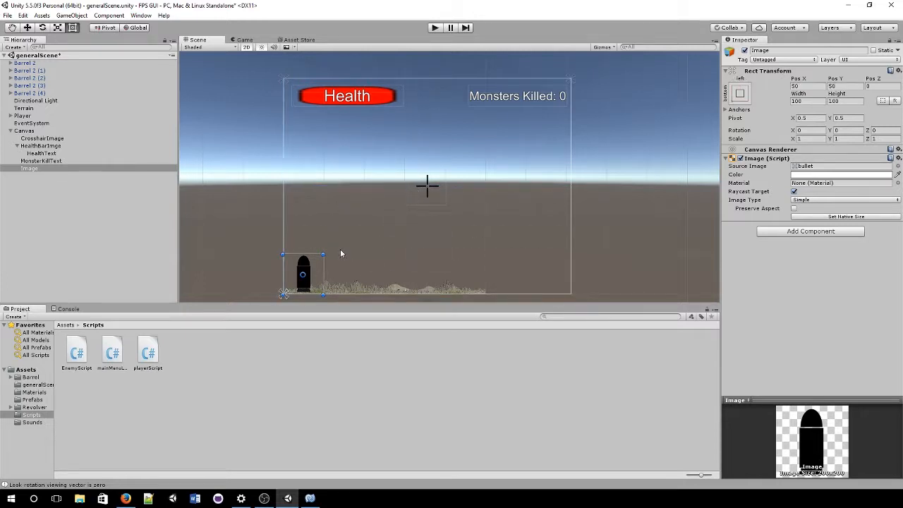
scroll(313, 257, "up", 1)
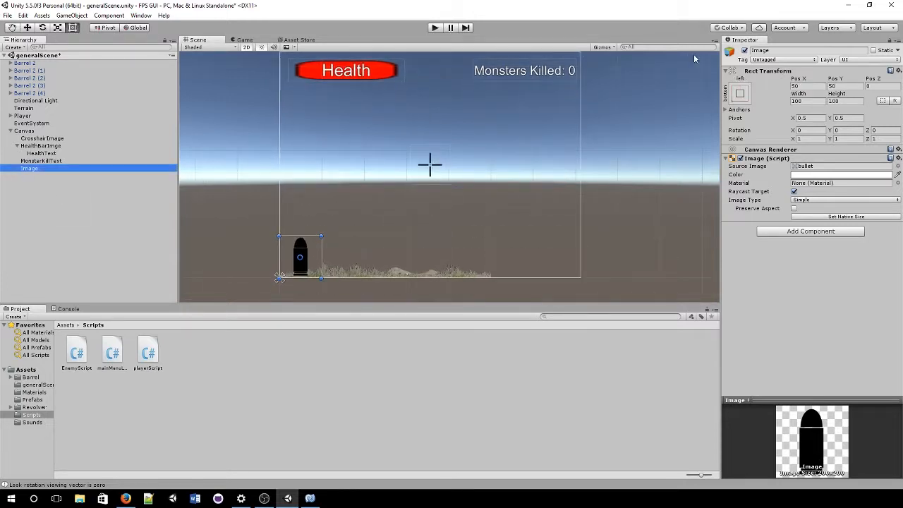
left_click(767, 50)
type("BulletImage")
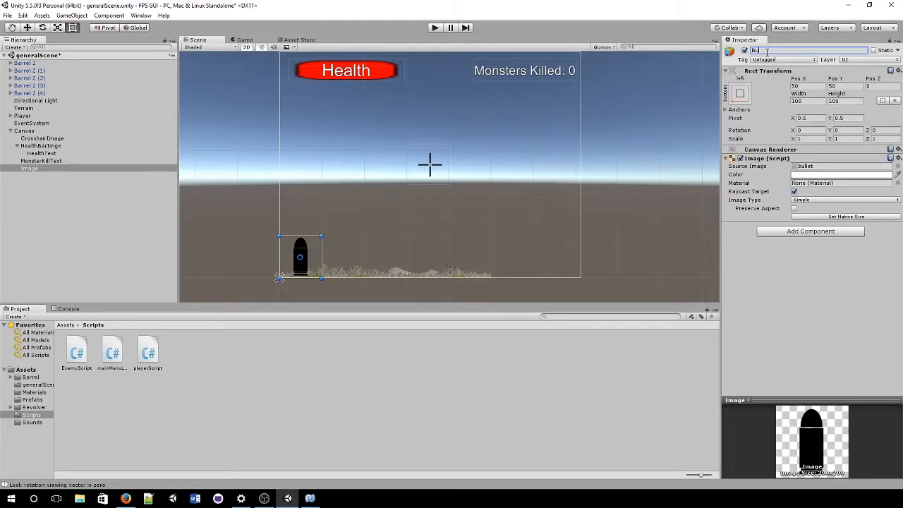
key("Return")
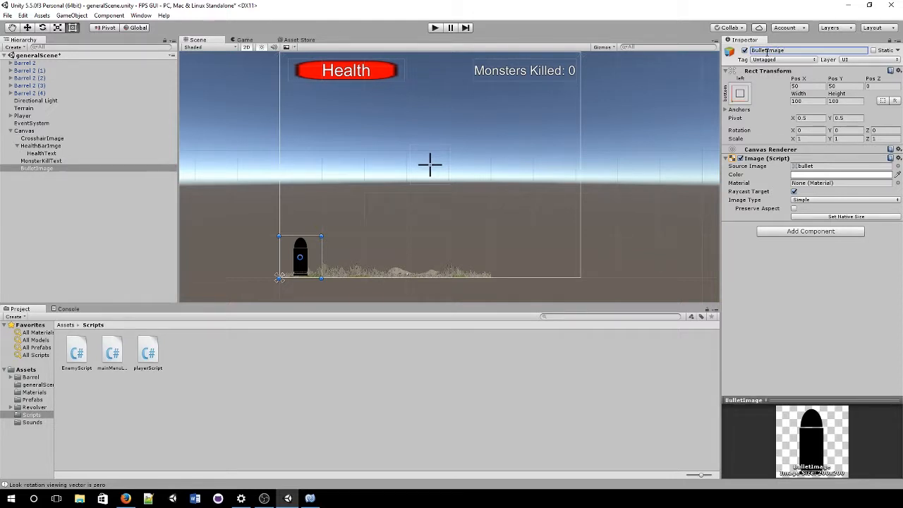
right_click(82, 168)
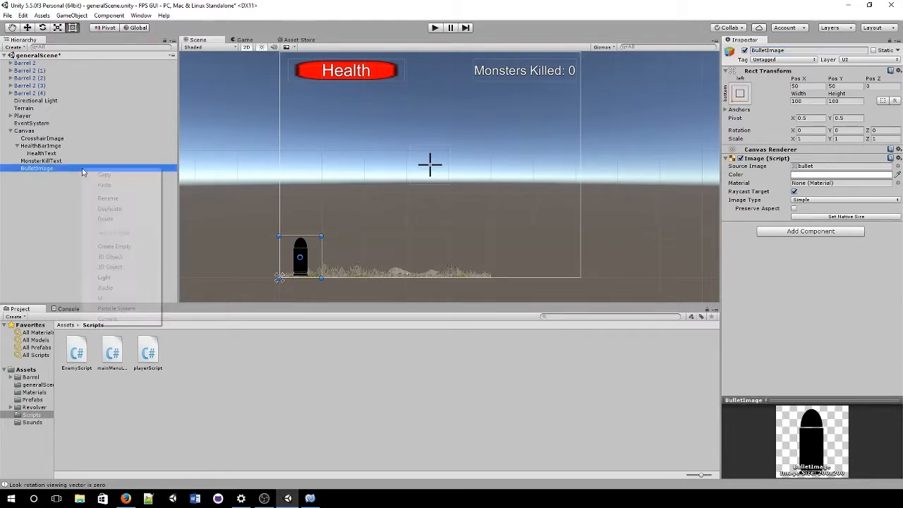
Step: Add a Text child to BulletImage, sized beside the bullet icon, centred horizontally and vertically
mouse_move(150, 298)
left_click(180, 298)
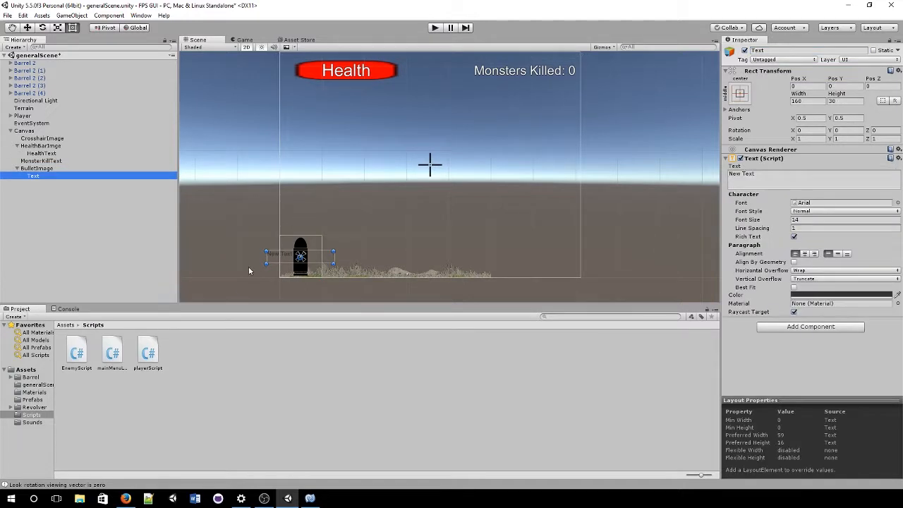
left_click(339, 251)
left_click_drag(339, 250, 356, 237)
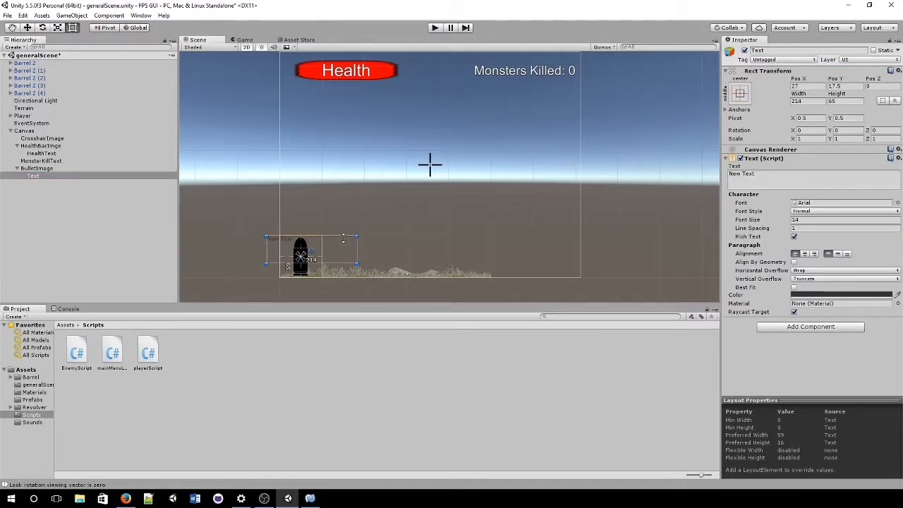
left_click_drag(265, 263, 321, 278)
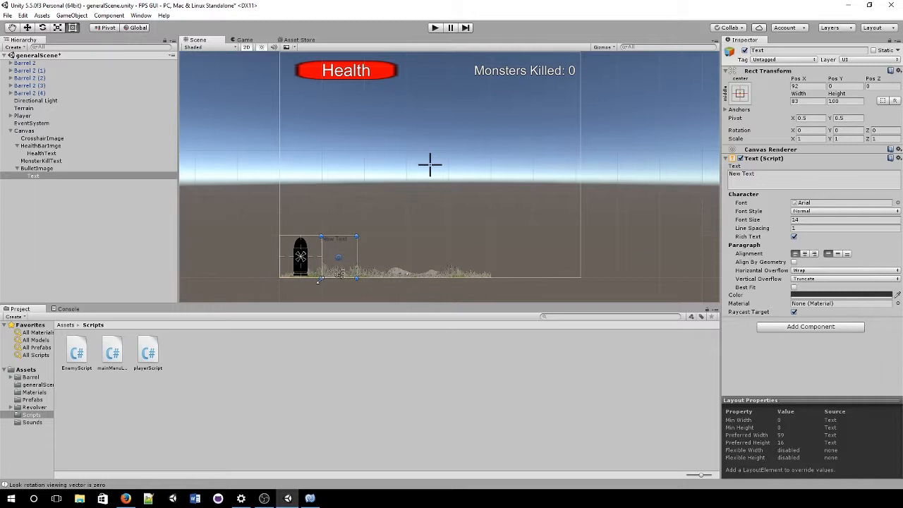
left_click(805, 254)
left_click(837, 254)
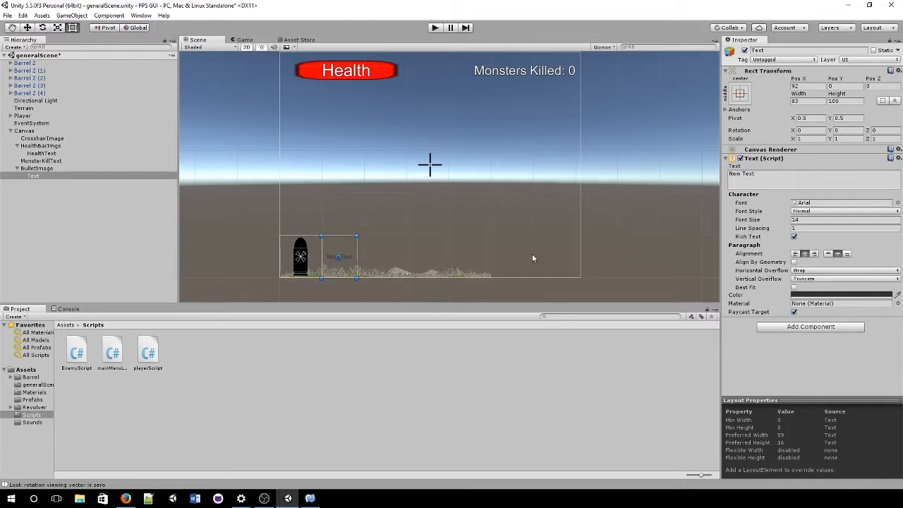
left_click_drag(342, 275, 325, 273)
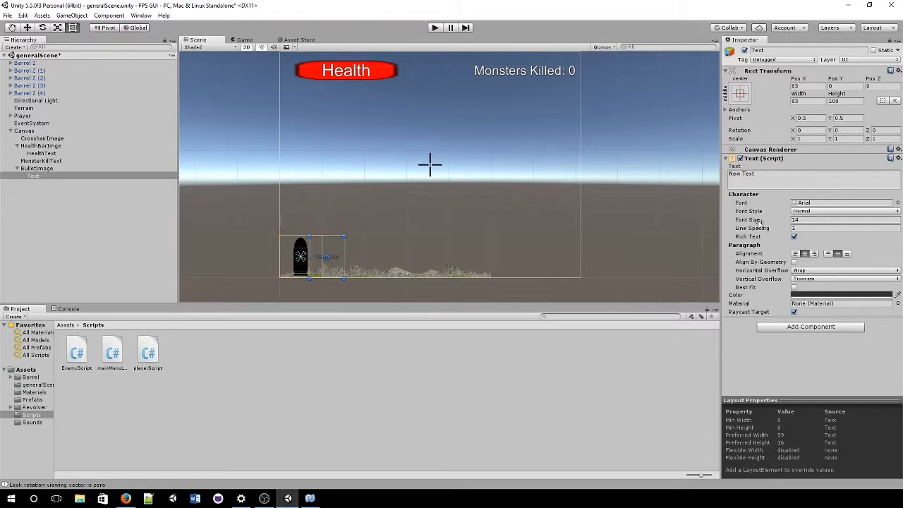
Step: Change the text to '16' with Best Fit enabled and white colour
left_click(803, 187)
key("ctrl+a")
type("16")
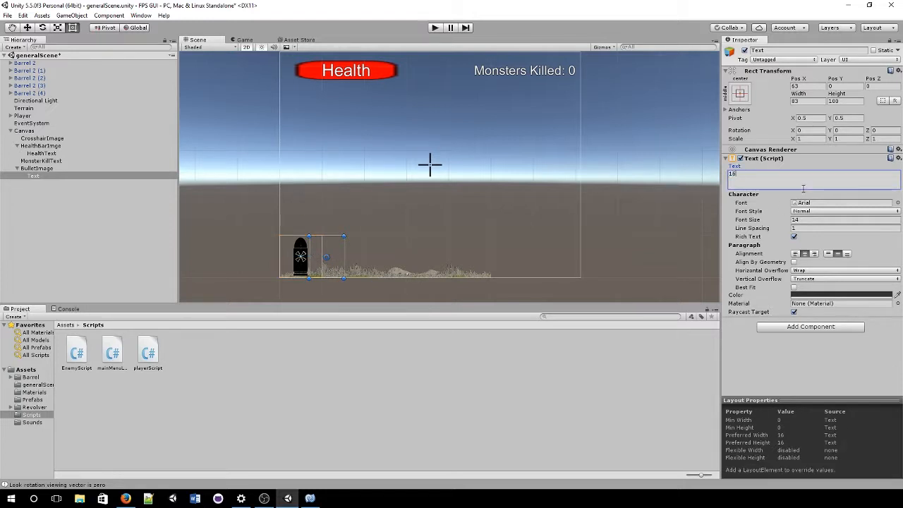
left_click(795, 288)
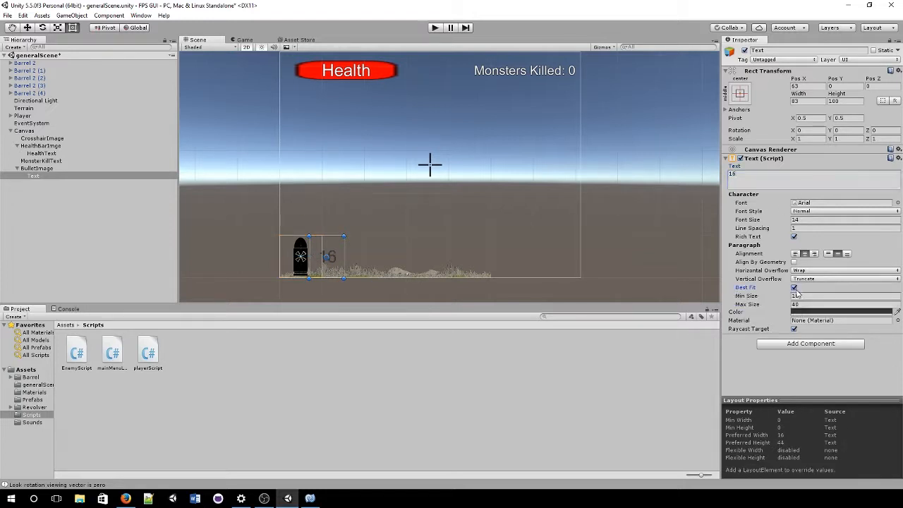
left_click(822, 313)
left_click_drag(536, 216, 436, 163)
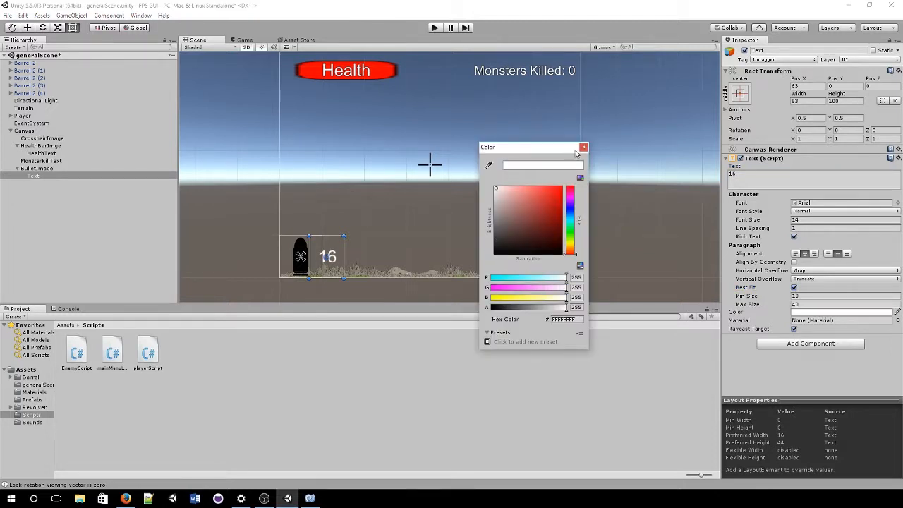
left_click(582, 146)
Step: Add an Outline component to the 16 text and preview the finished HUD in Game view
left_click(791, 344)
key("Return")
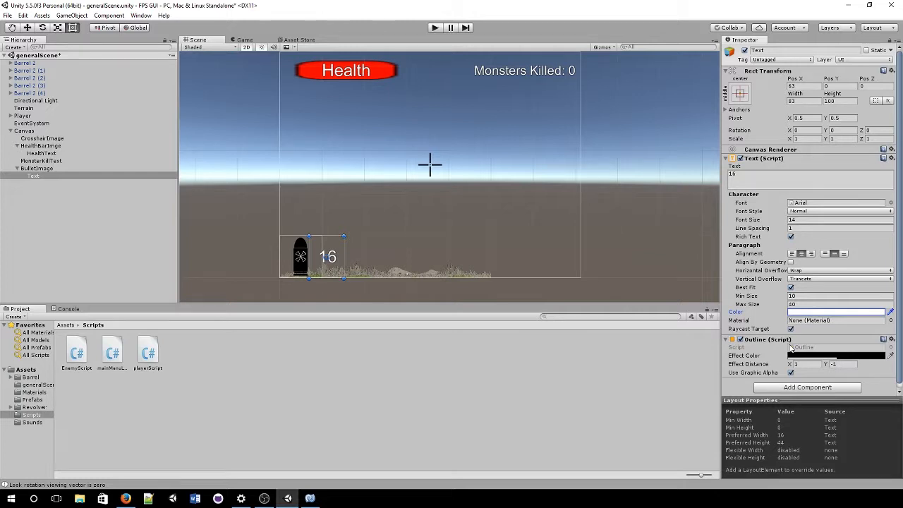
left_click(244, 40)
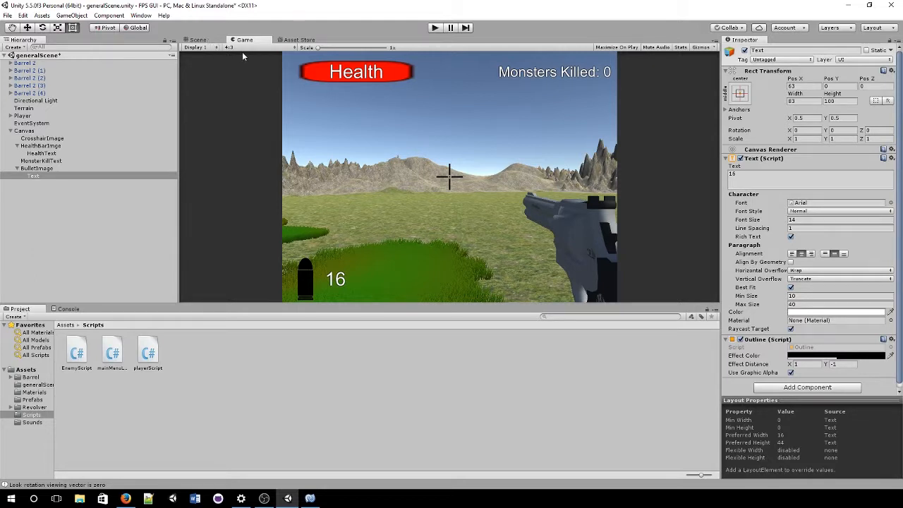
Step: Play-test the game, shooting enemies and moving around the field, then stop play mode
left_click(434, 28)
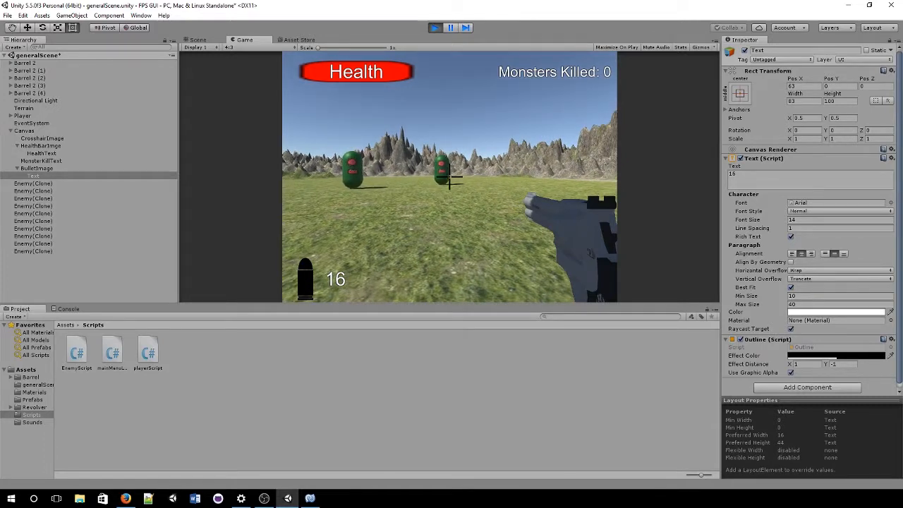
left_click(449, 176)
left_click(449, 176)
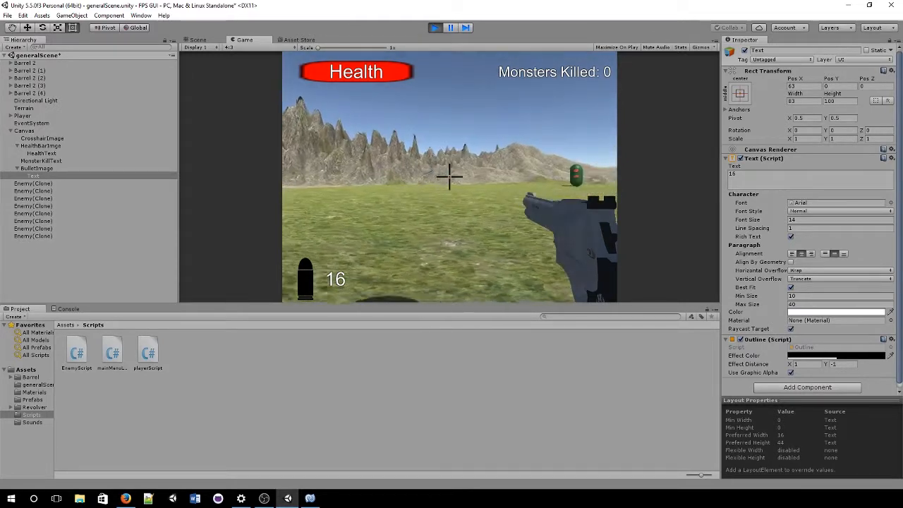
left_click(450, 176)
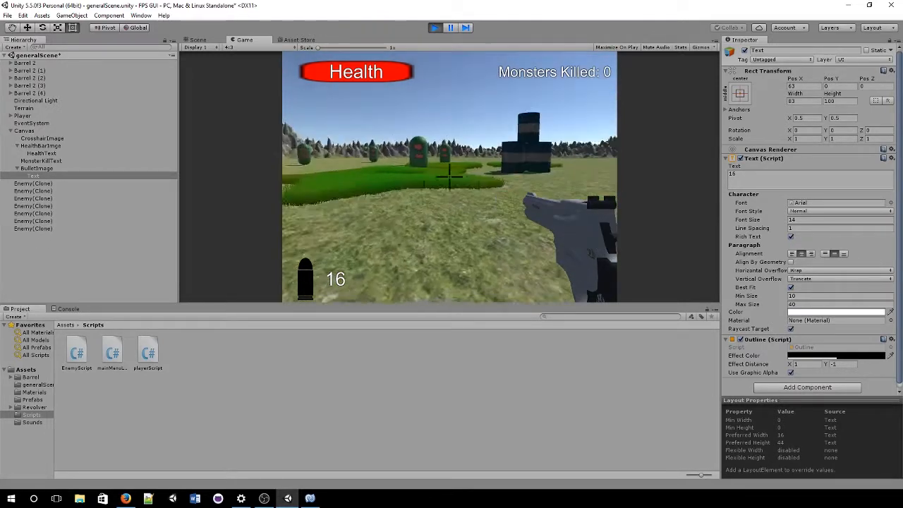
left_click(449, 177)
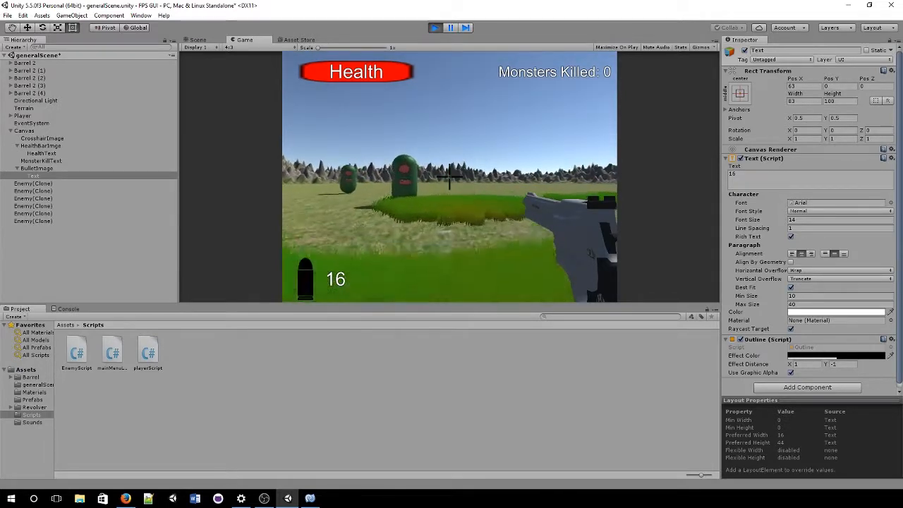
left_click(449, 176)
left_click(449, 176)
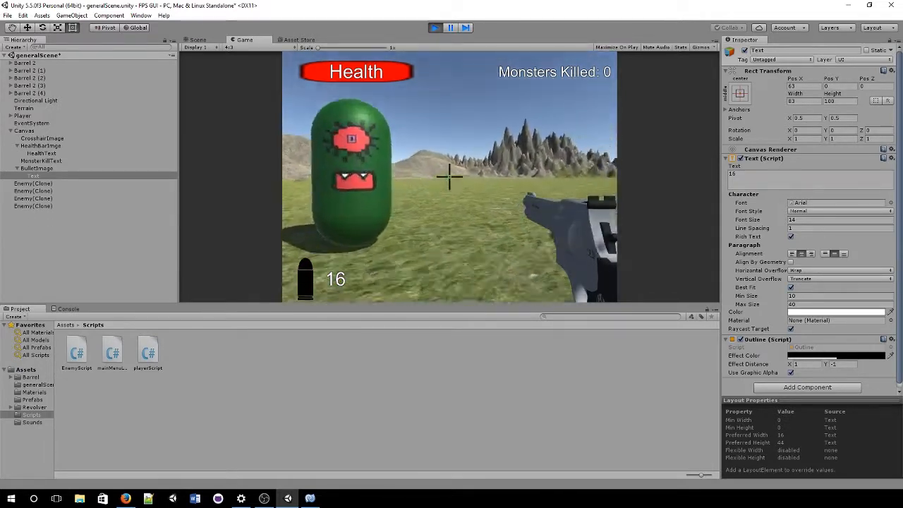
left_click(449, 176)
left_click(450, 176)
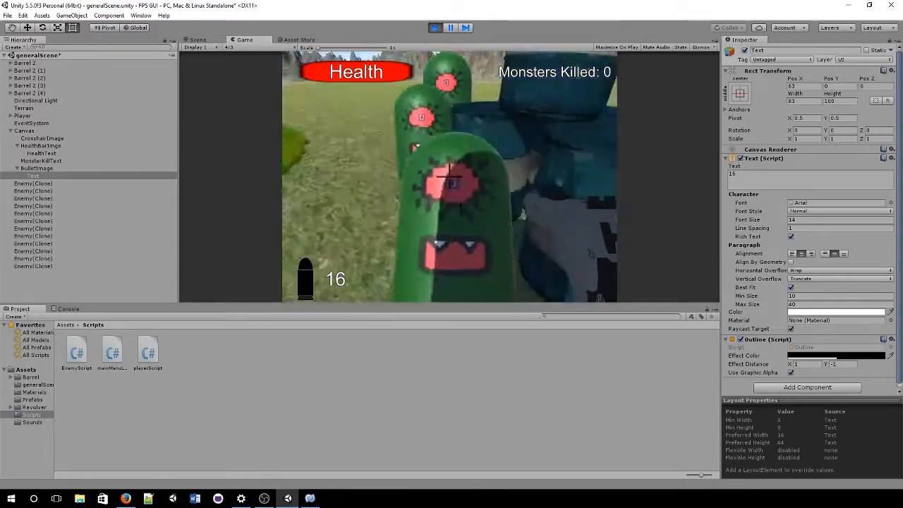
key("s")
left_click(449, 176)
left_click(449, 177)
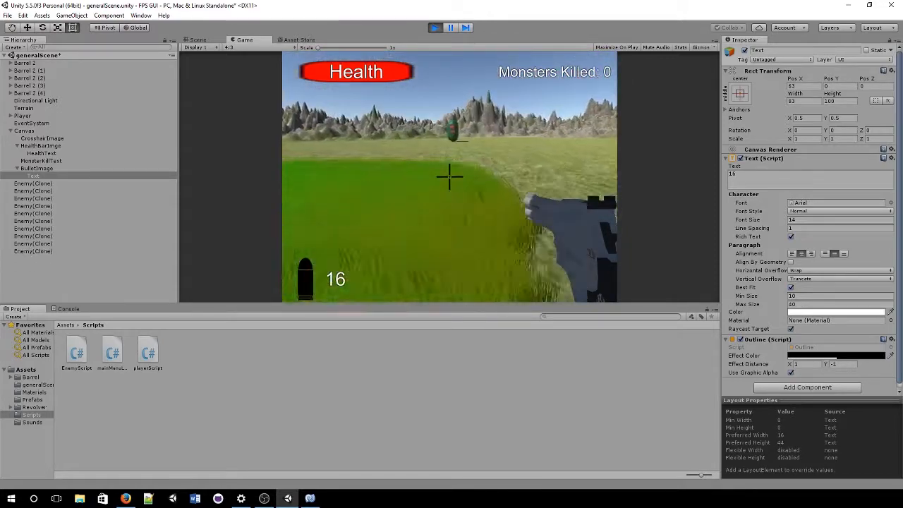
left_click(450, 176)
key("w")
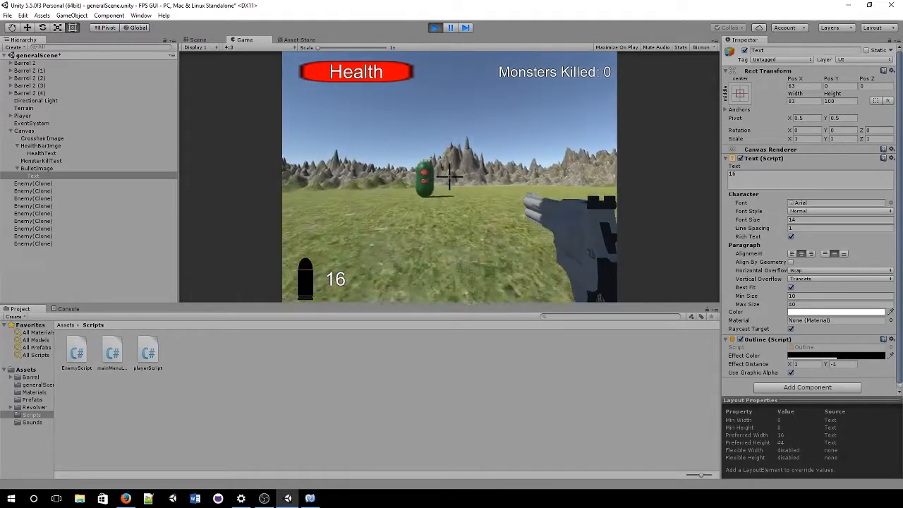
left_click(449, 176)
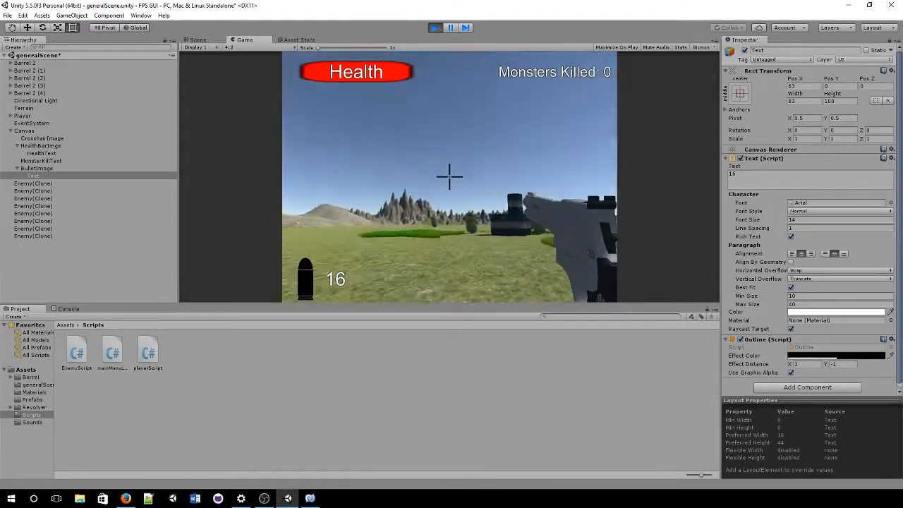
key("s")
key("w")
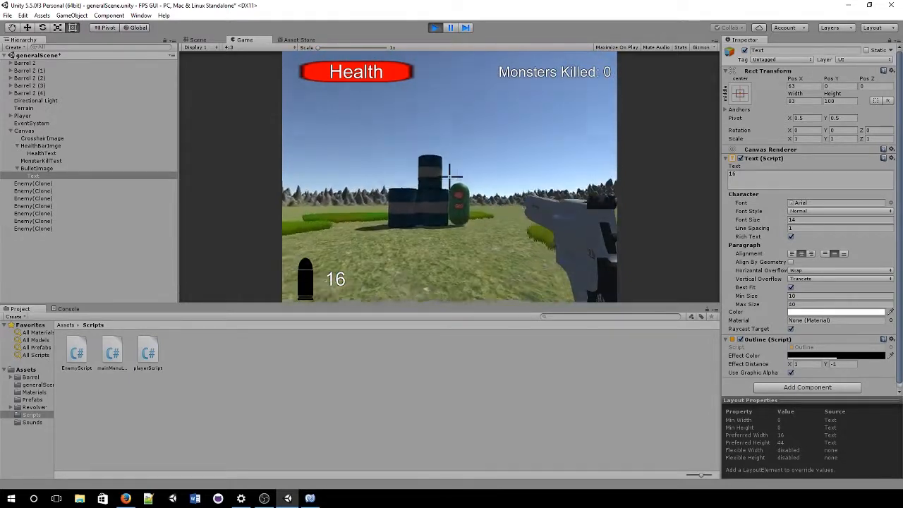
key("w")
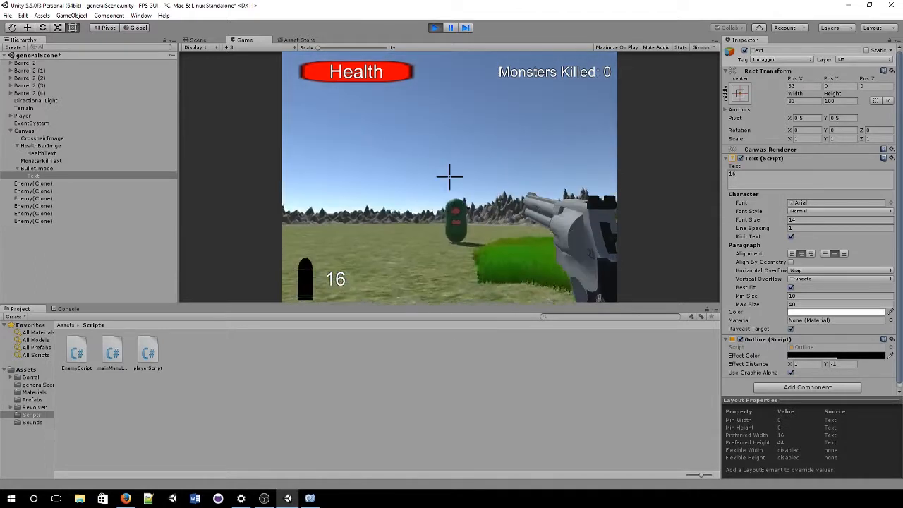
left_click(435, 28)
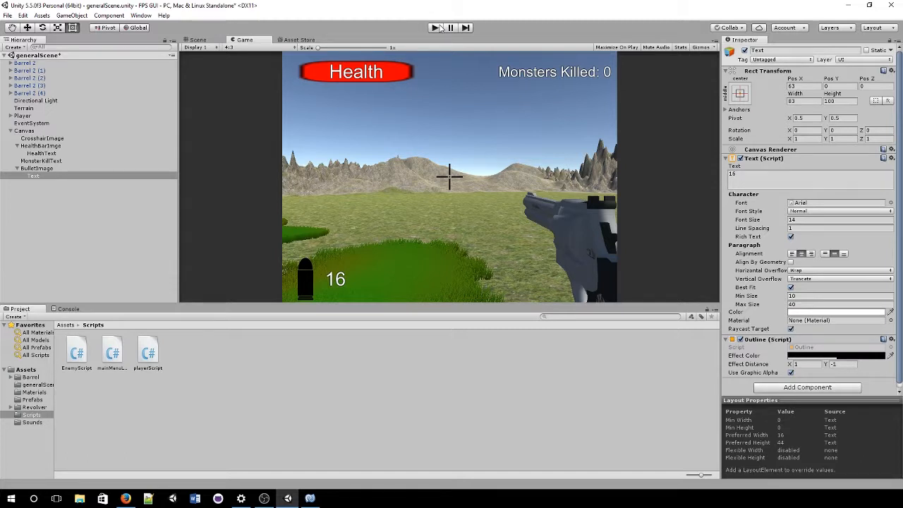
Step: In playerScript.cs, add blank lines below the enemiesKilled field
left_click(156, 189)
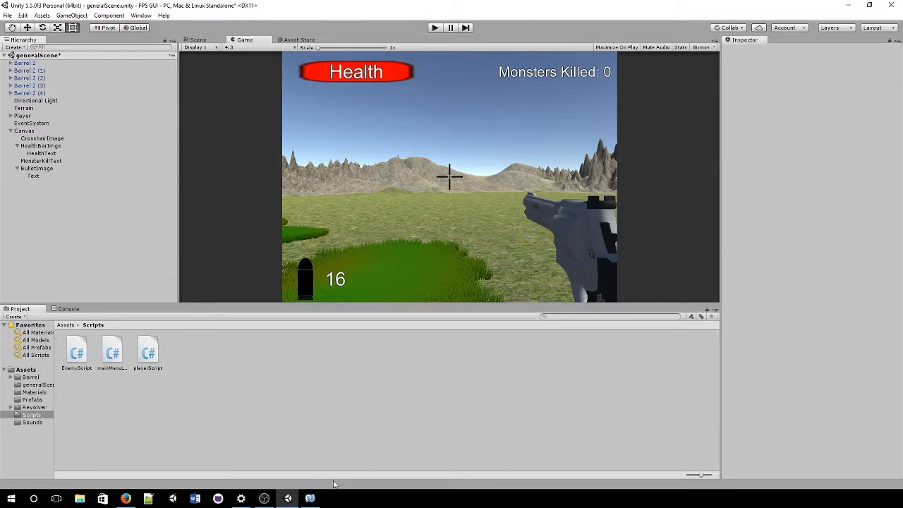
left_click(309, 498)
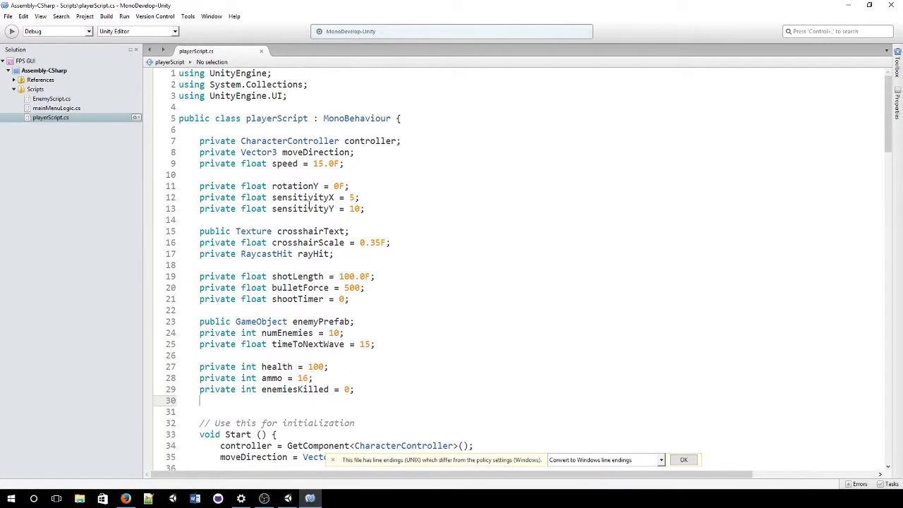
scroll(311, 204, "down", 4)
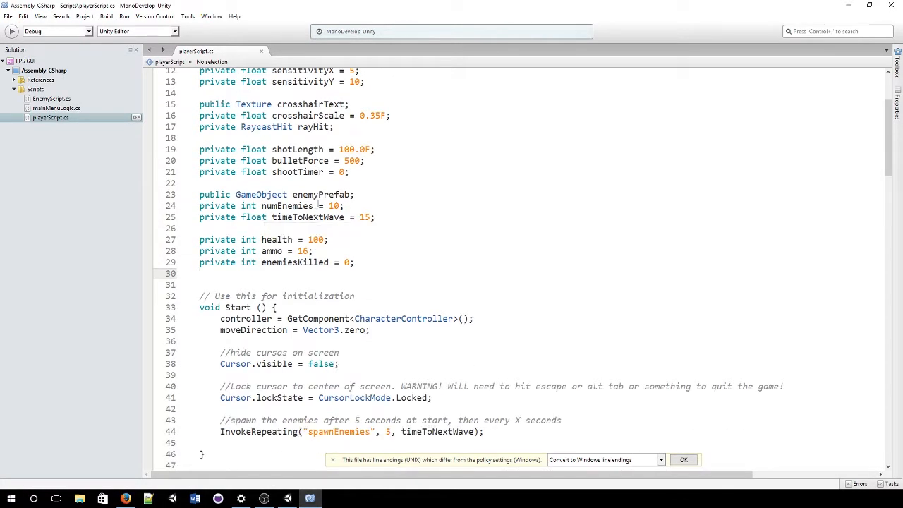
left_click(369, 264)
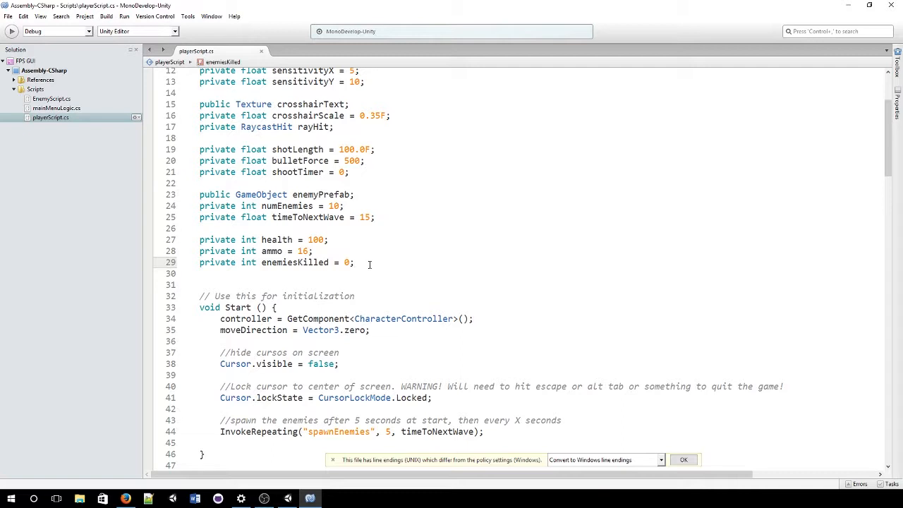
key("Return")
key("Return")
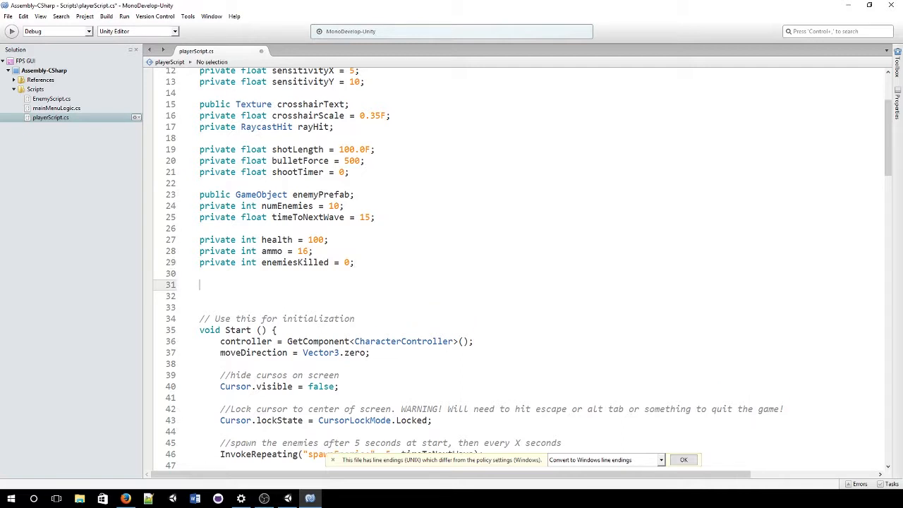
Step: Replace the UnityEngine.UI using line with 'using UnityEngine.ui;'
scroll(246, 192, "up", 4)
left_click_drag(322, 99, 99, 97)
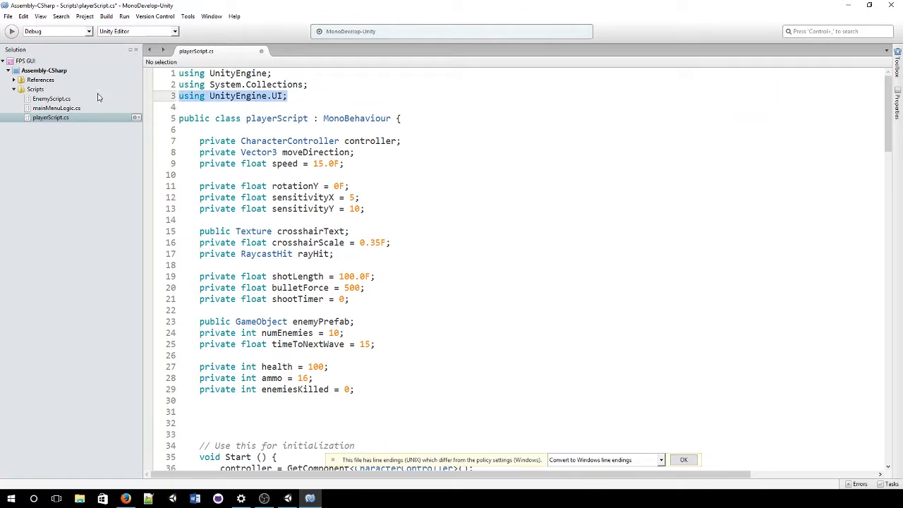
key("BackSpace")
key("BackSpace")
key("Return")
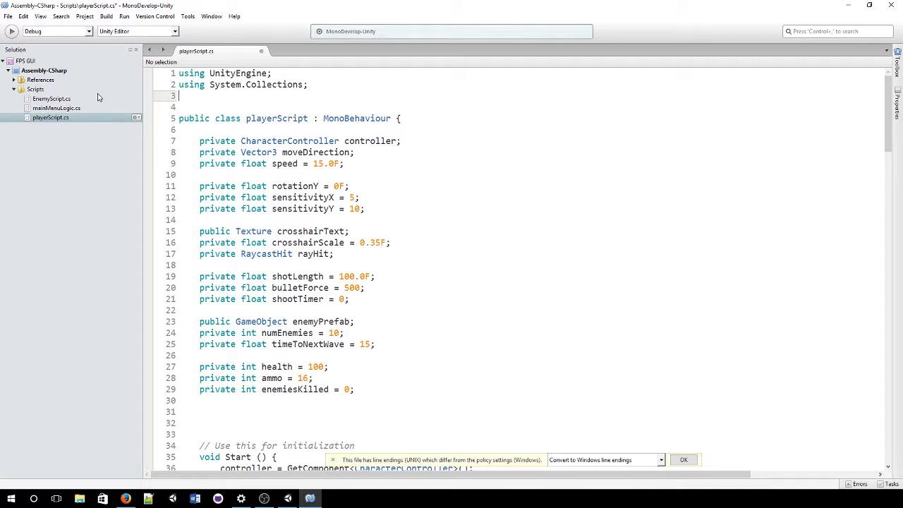
type("using Un")
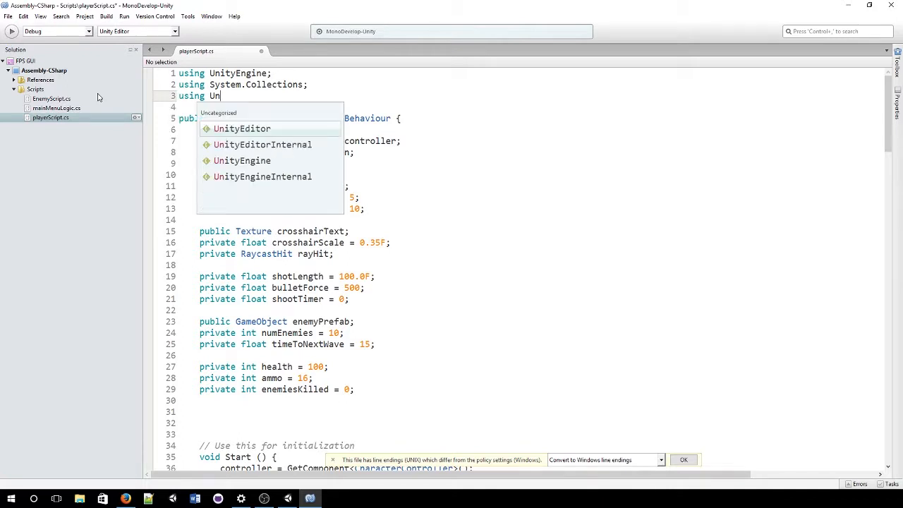
type("ityEngine.ui")
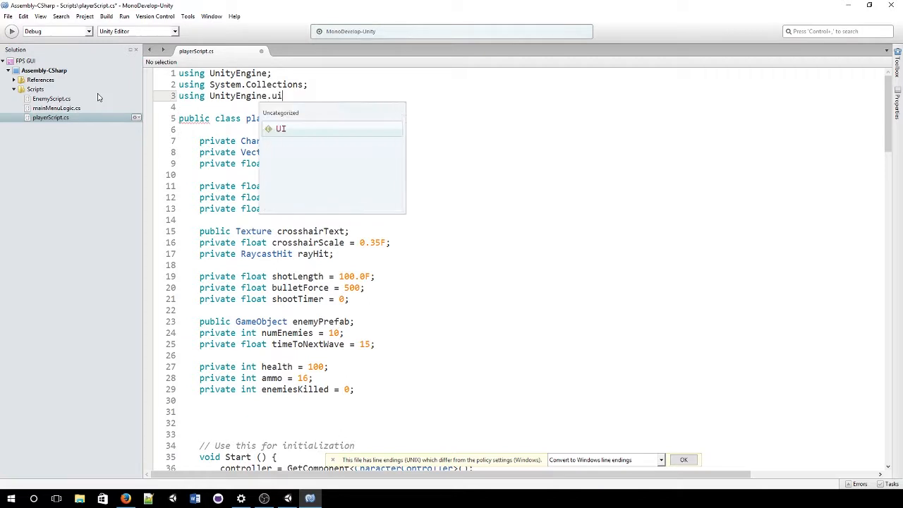
type(";")
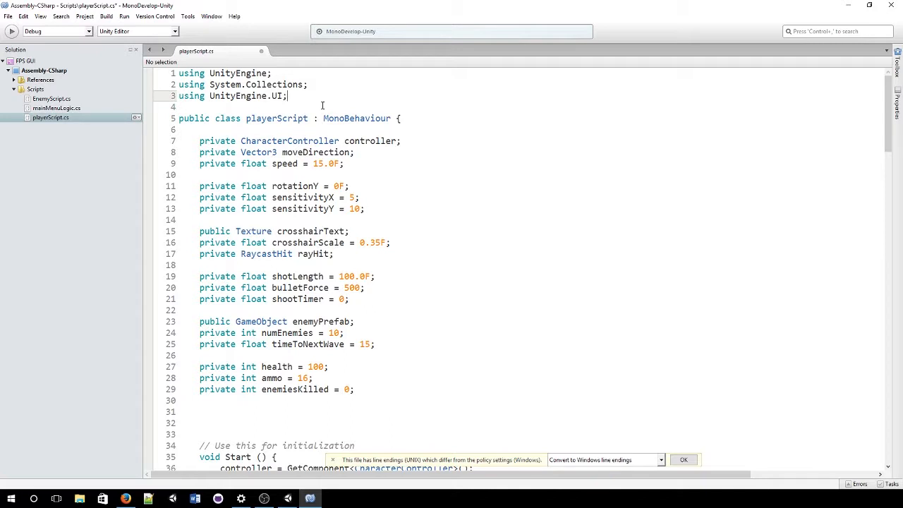
Step: Begin a new field declaration with 'public' on line 31
scroll(322, 105, "down", 3)
left_click(269, 317)
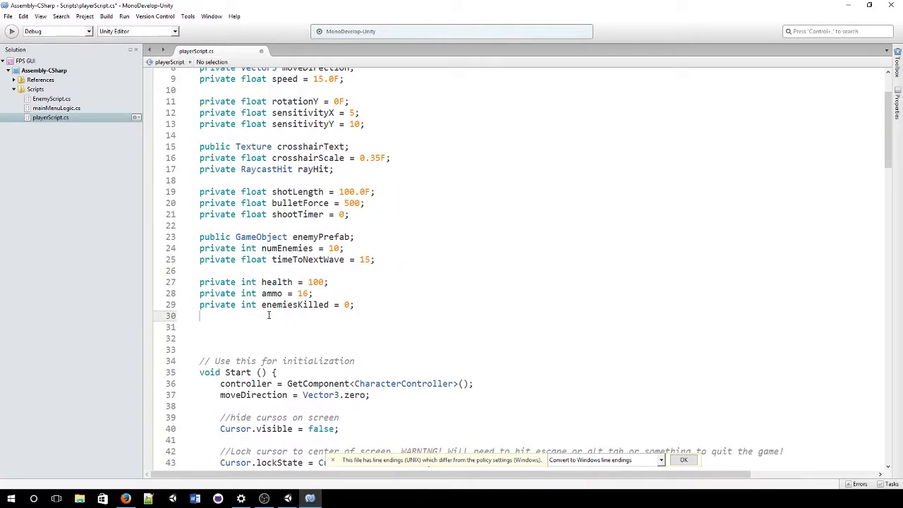
left_click(265, 324)
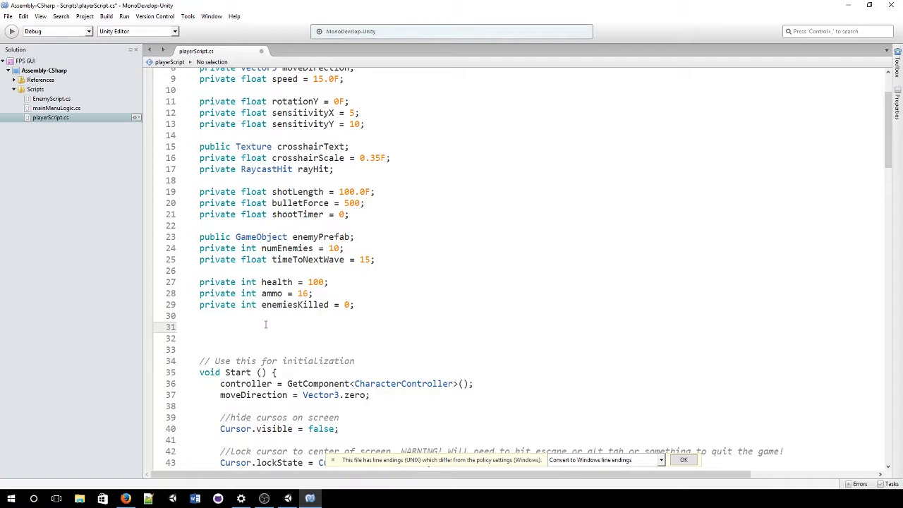
type("public")
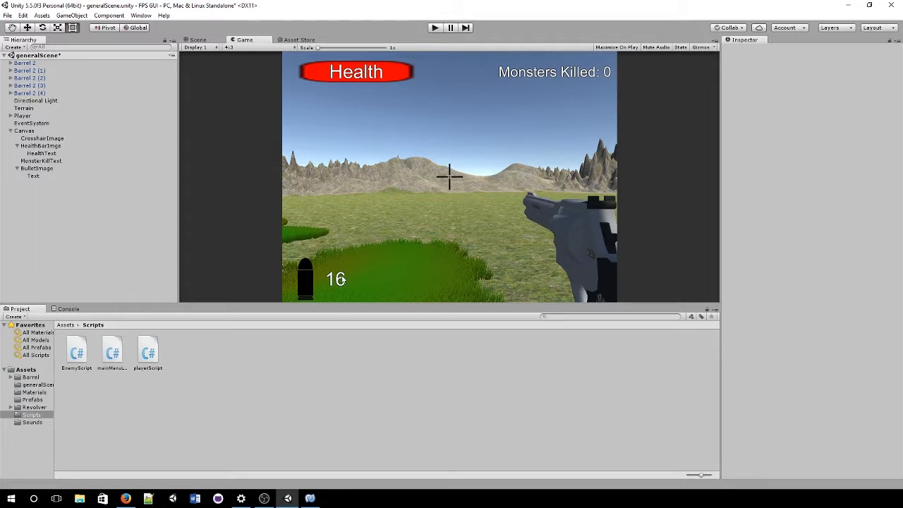
Step: Rename the ammo Text object under BulletImage to BulletsLeftText
left_click(41, 176)
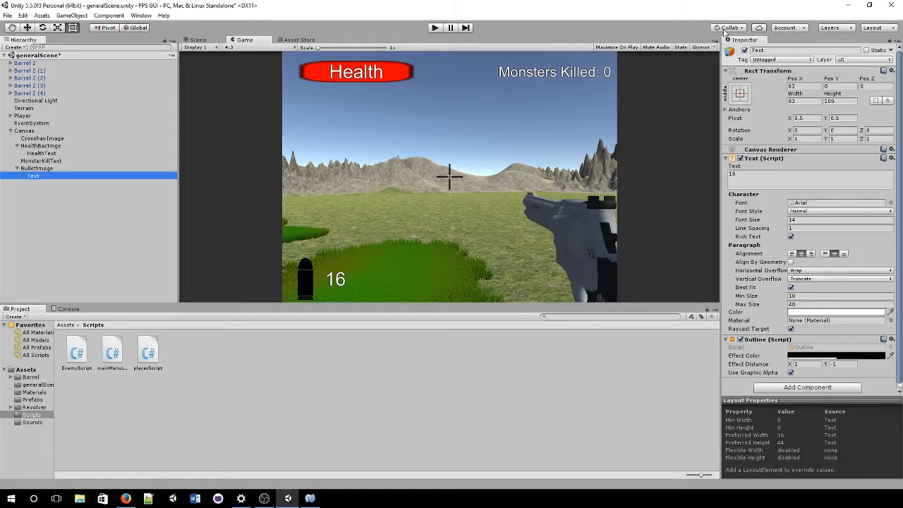
left_click(800, 50)
type("Bull")
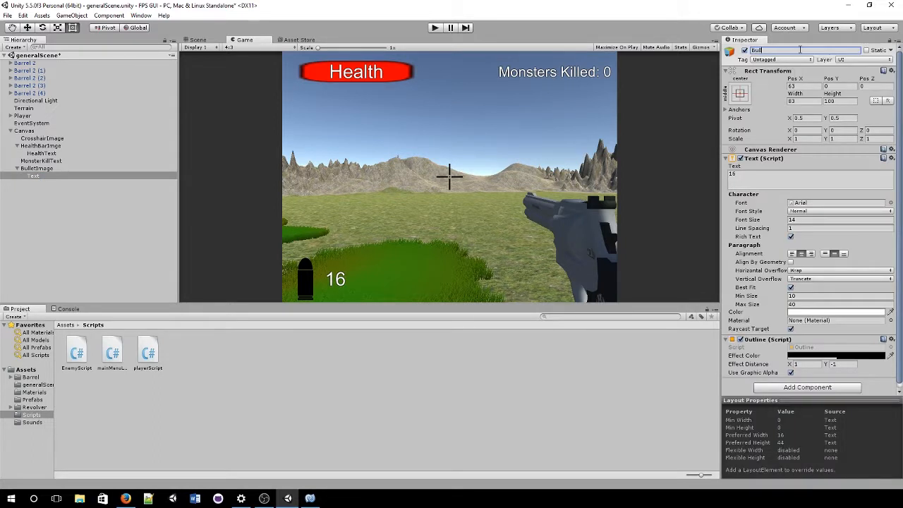
type("etsLeftText")
key("Return")
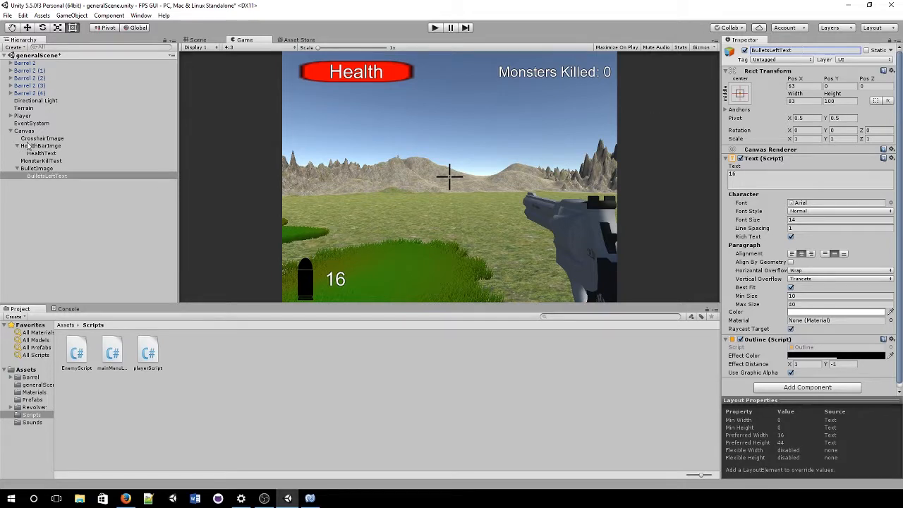
Step: Inspect HealthBarImge's red, horizontally filled Image component, then return to the script
key("alt+Tab")
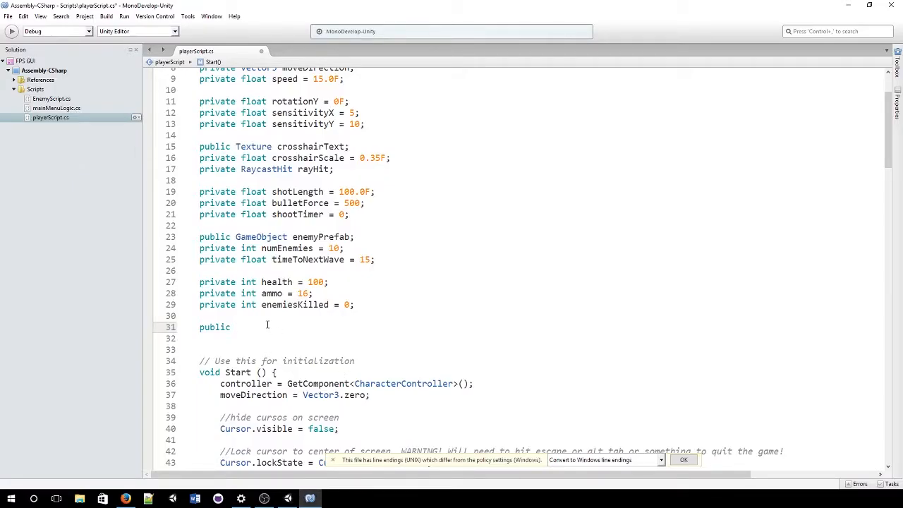
key("alt+Tab")
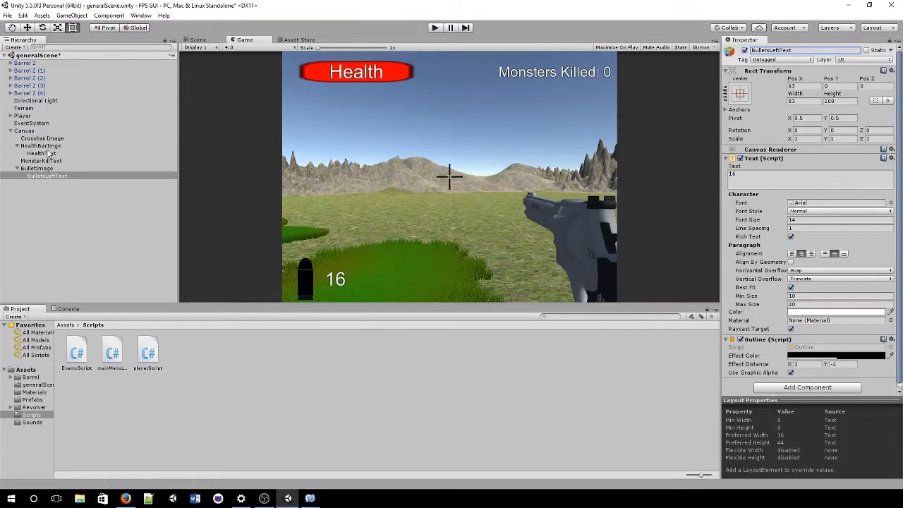
left_click(46, 146)
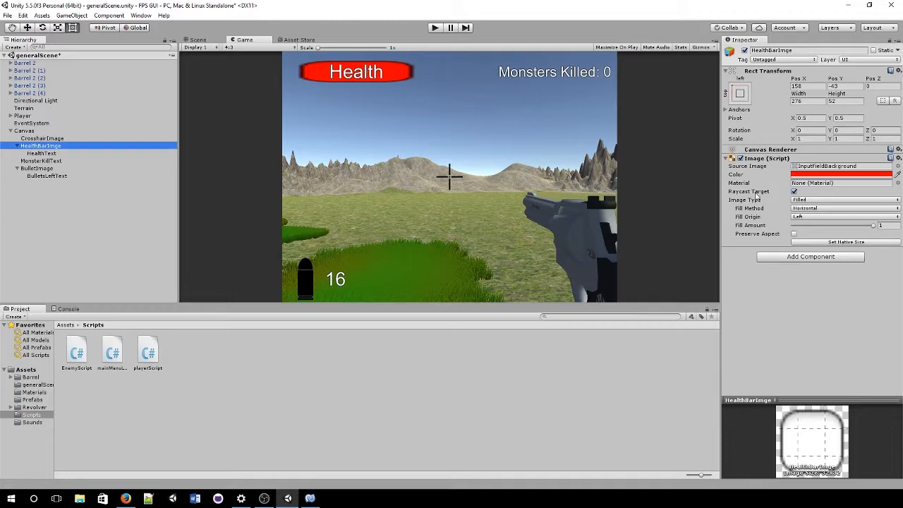
key("alt+Tab")
Step: Declare 'public Image healthBarImage;', 'public Text monstersKilledText;' and 'public Text bulletsLeftText;'
type("I")
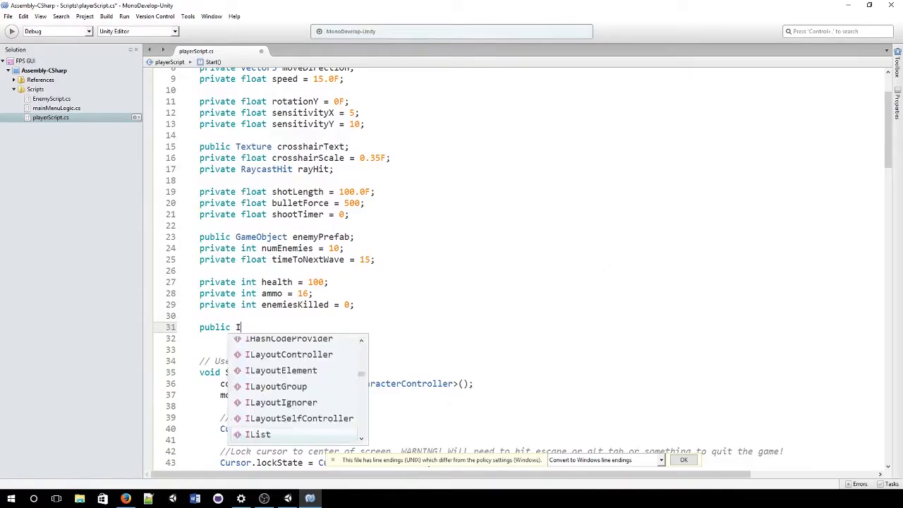
type("mage ")
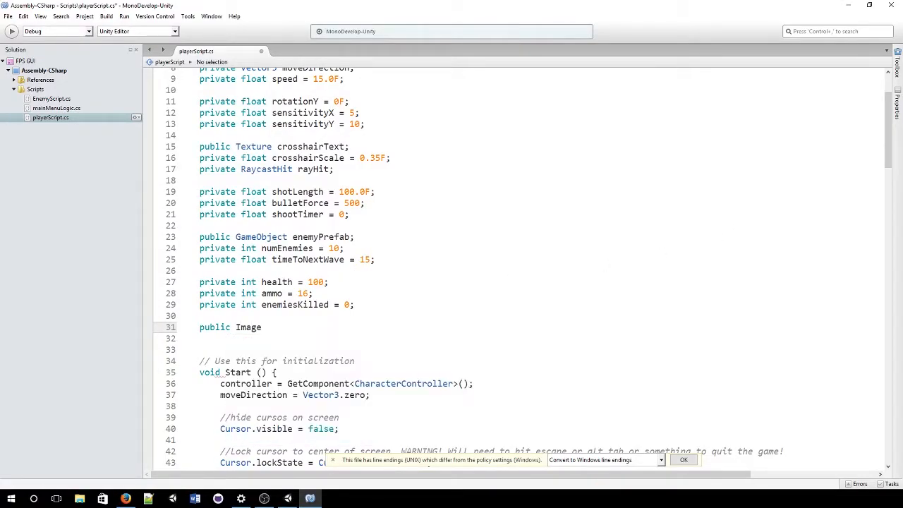
type("healthBarImage;")
key("Return")
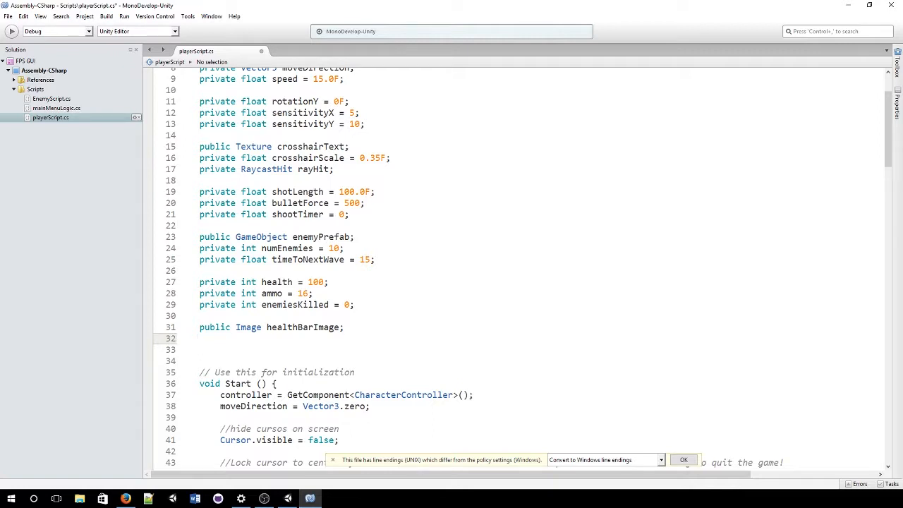
scroll(358, 272, "up", 3)
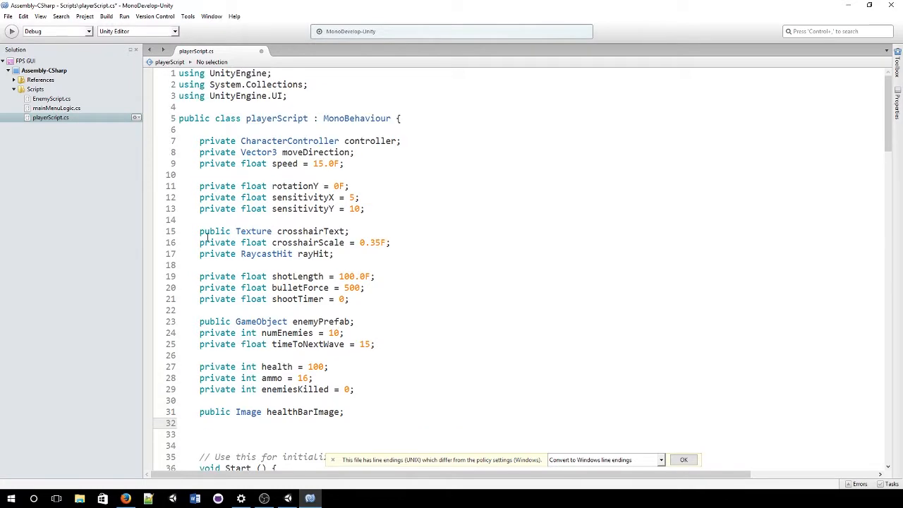
scroll(295, 383, "down", 2)
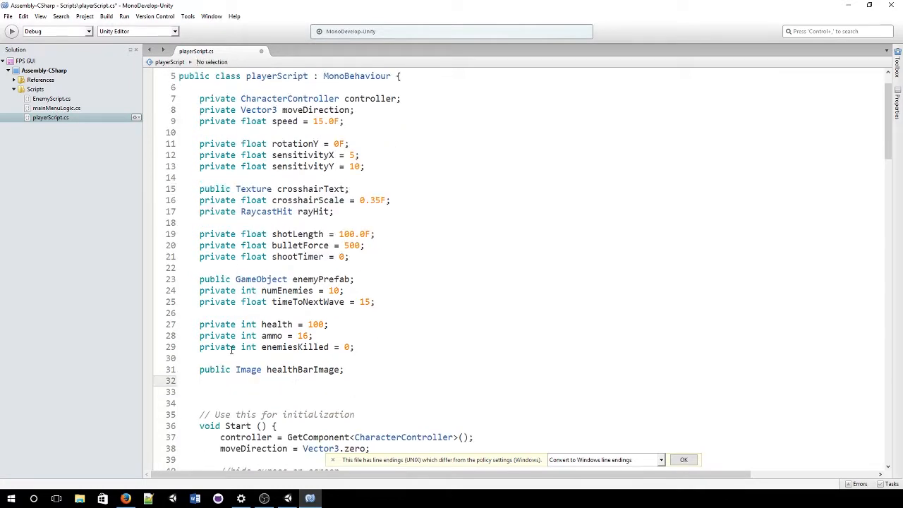
type("public Text monstersKIl")
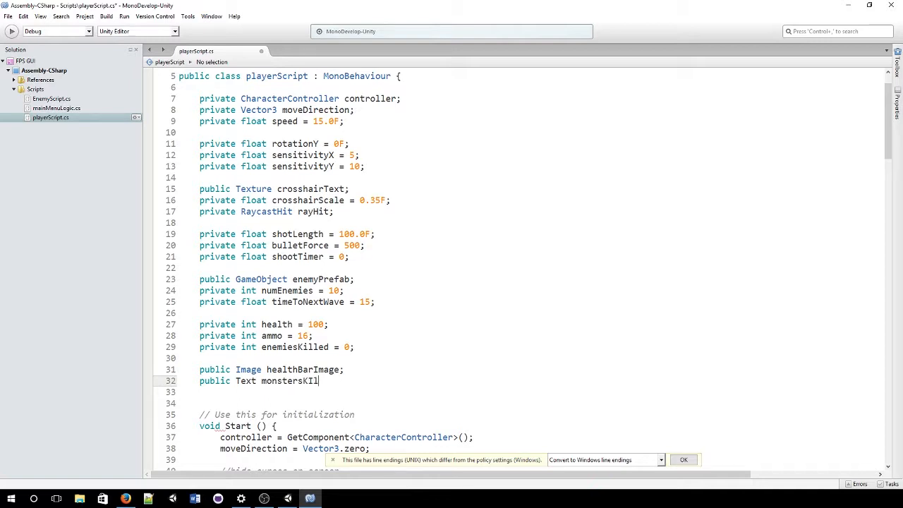
key("BackSpace")
type("illedText;")
key("Return")
type("p")
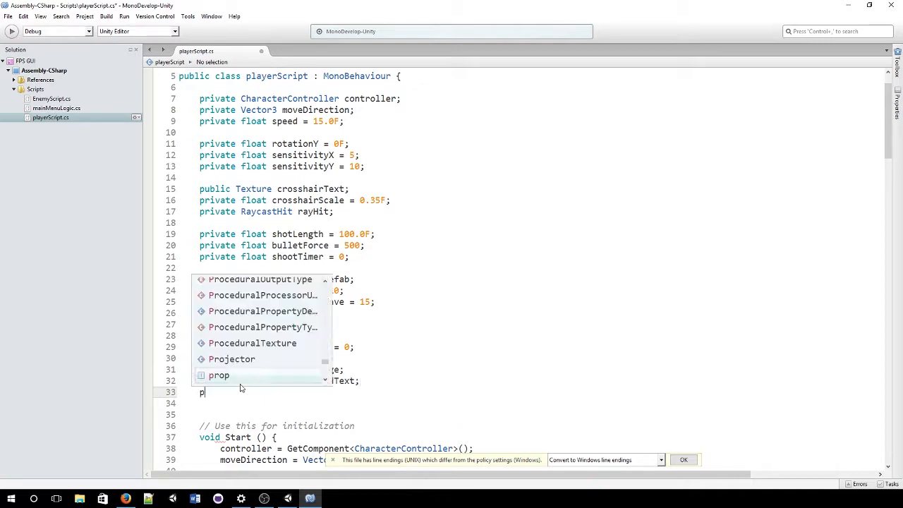
type("ublic Text ")
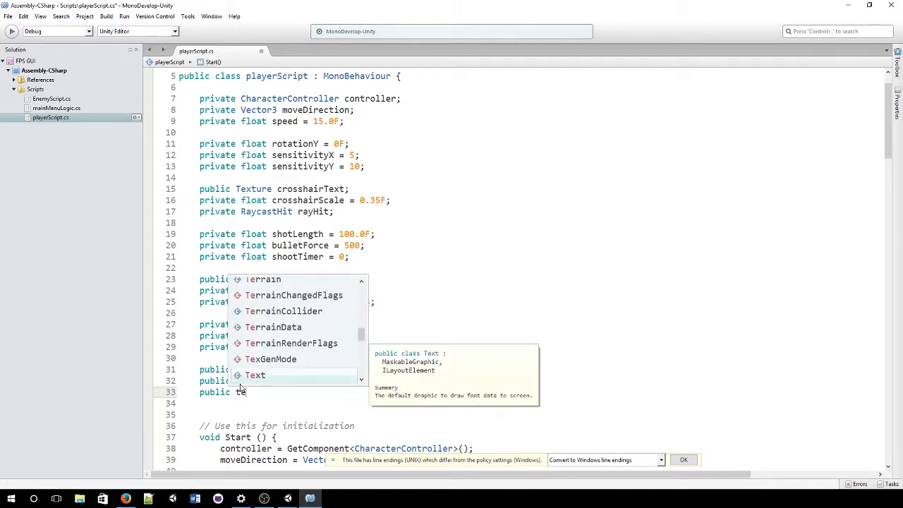
type("bulle")
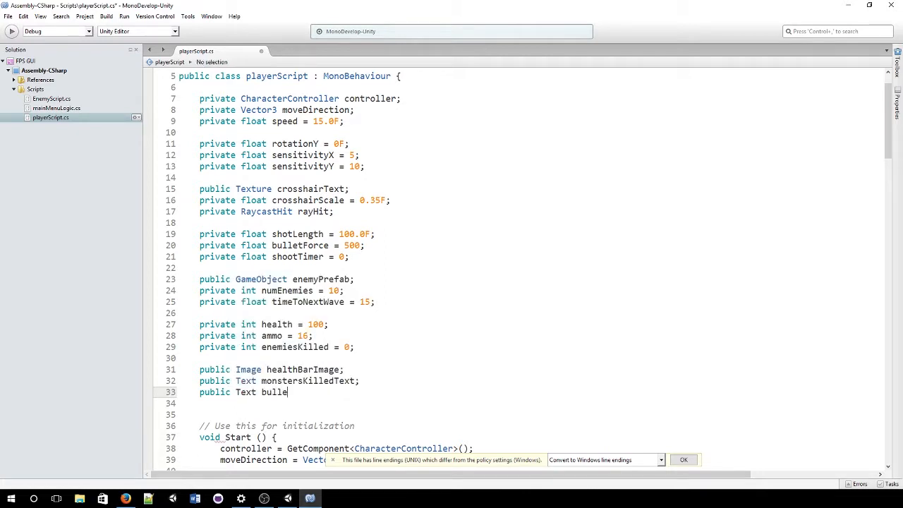
type("tsLeftText;")
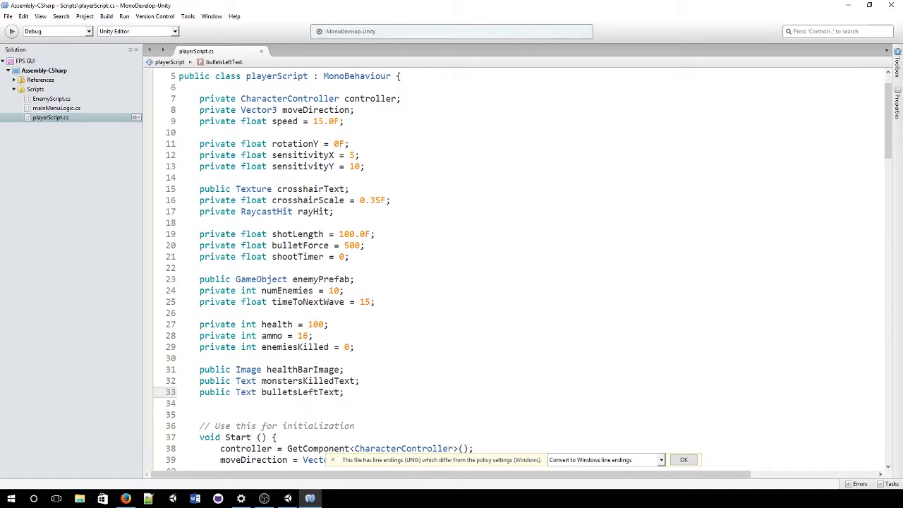
Step: Delete the extra blank line below the three new field declarations
scroll(239, 384, "down", 1)
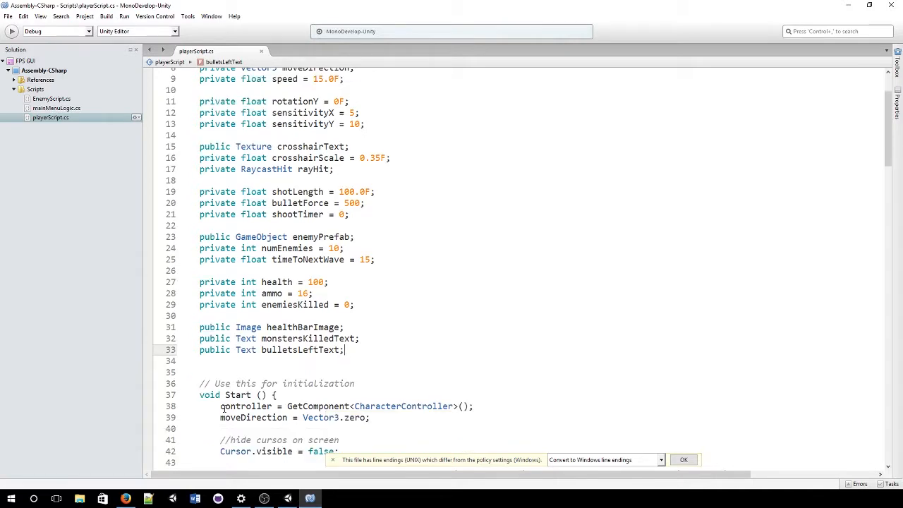
scroll(221, 407, "up", 3, "ctrl")
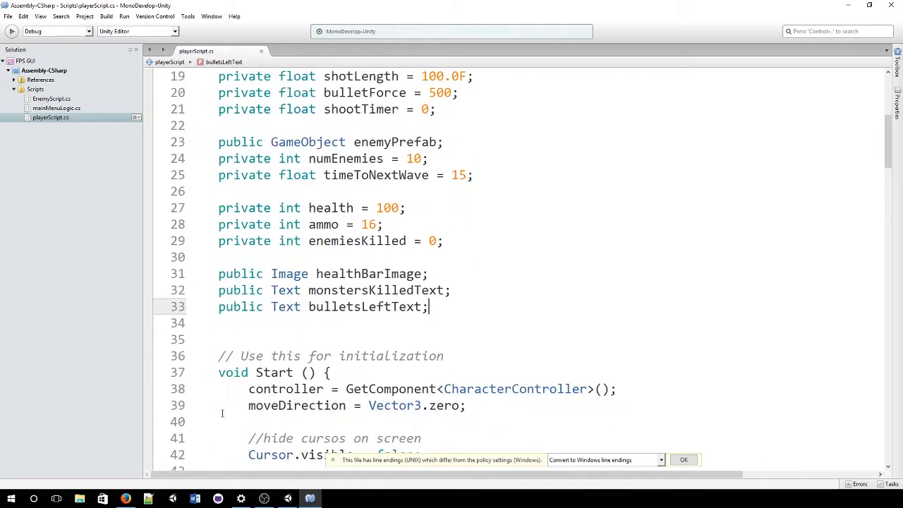
scroll(222, 414, "down", 2)
left_click_drag(444, 223, 216, 190)
left_click(278, 255)
key("BackSpace")
key("BackSpace")
key("BackSpace")
key("BackSpace")
key("BackSpace")
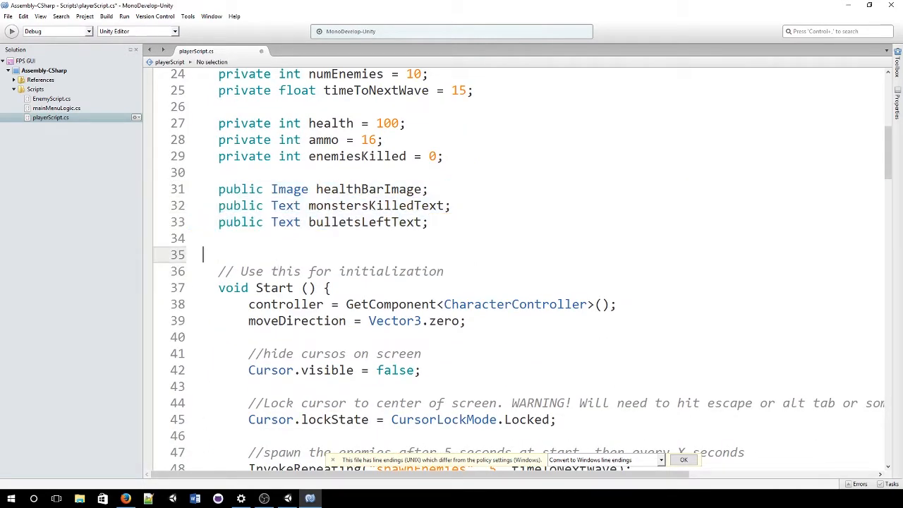
left_click(427, 220)
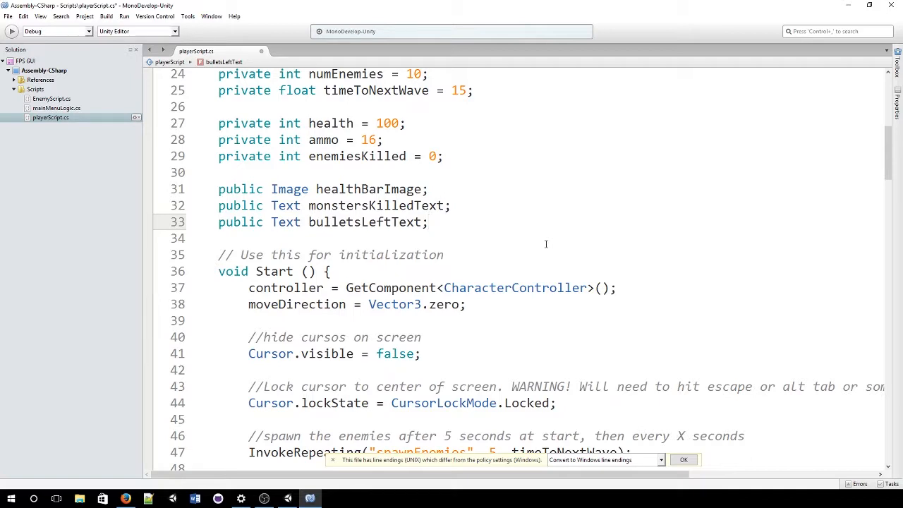
scroll(546, 244, "down", 1)
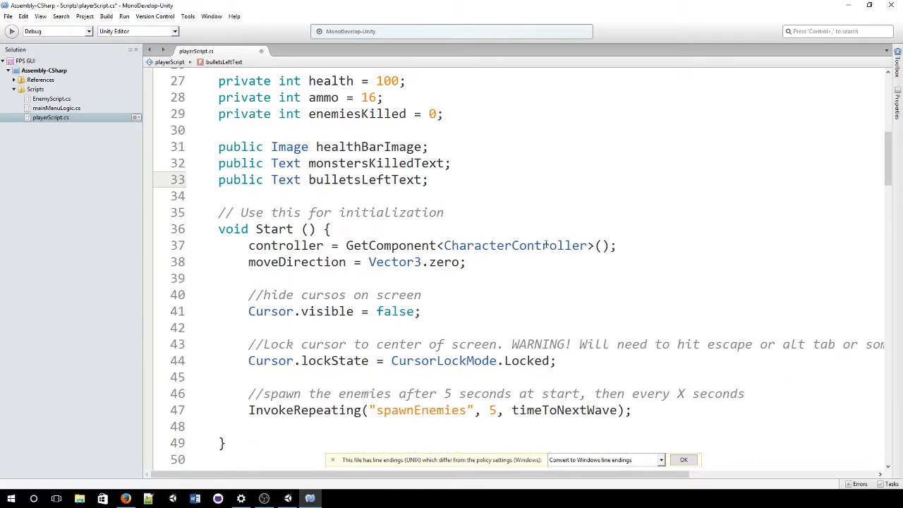
scroll(546, 244, "up", 1)
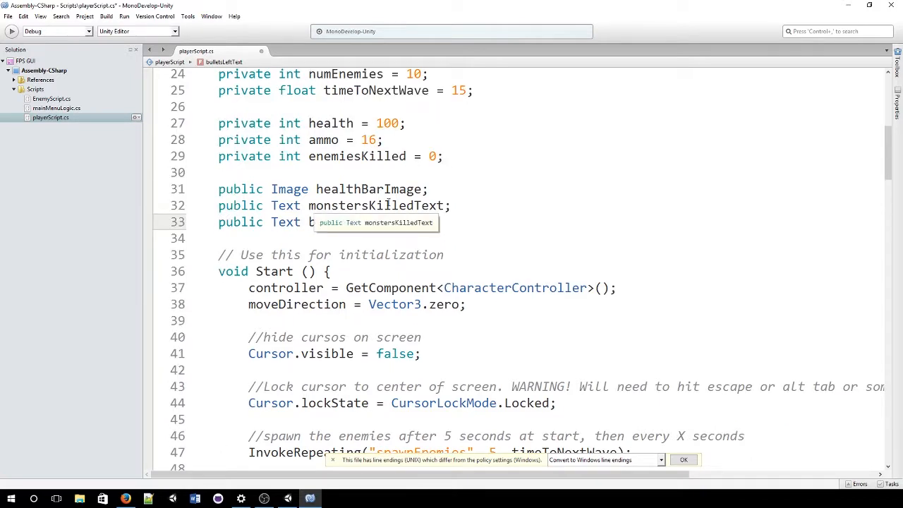
scroll(387, 203, "down", 9)
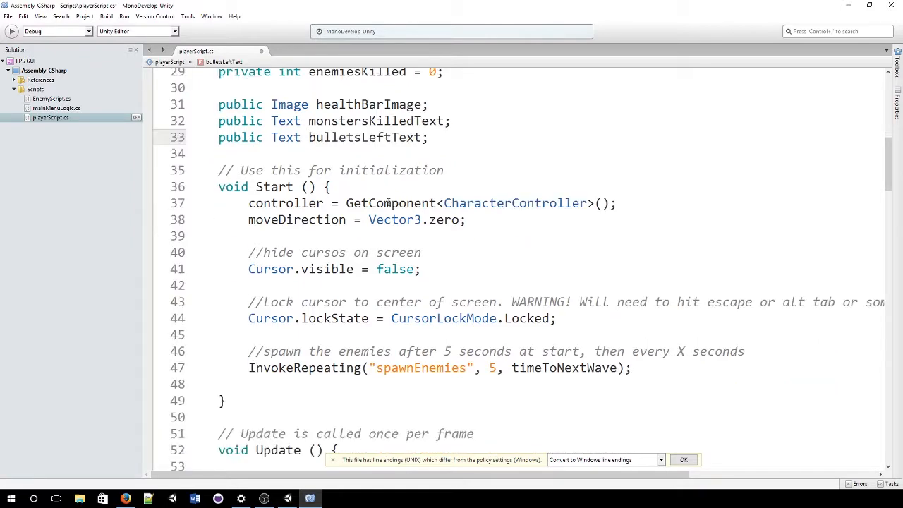
scroll(388, 204, "down", 6)
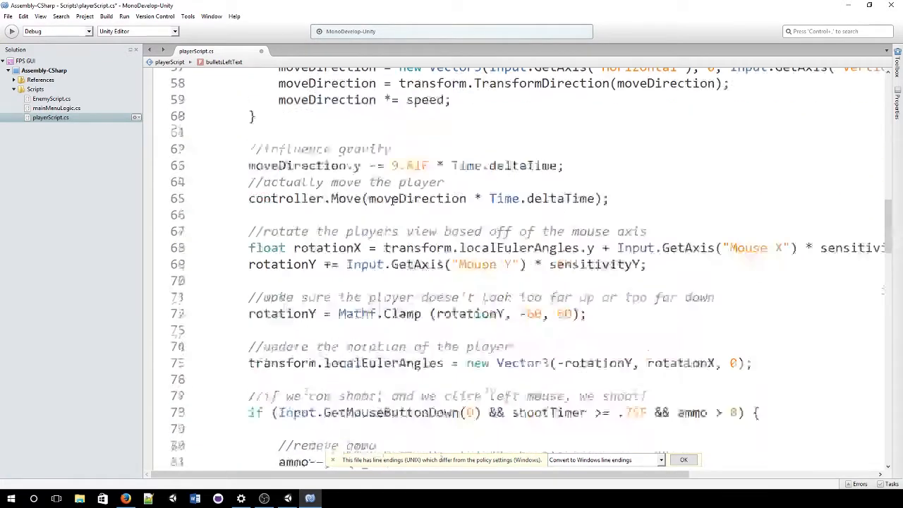
Step: Start a new line after 'ammo--;' with bulletsLeftText.text
left_click(374, 289)
scroll(375, 290, "down", 1)
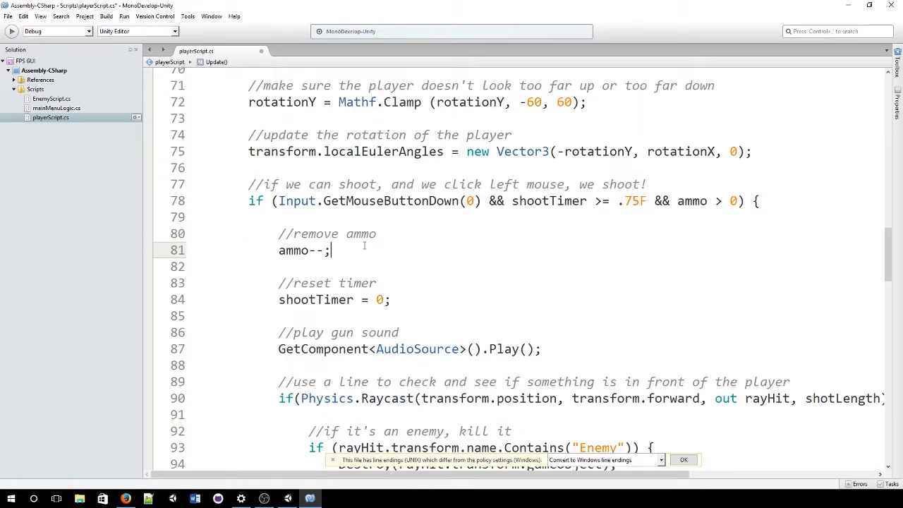
key("Return")
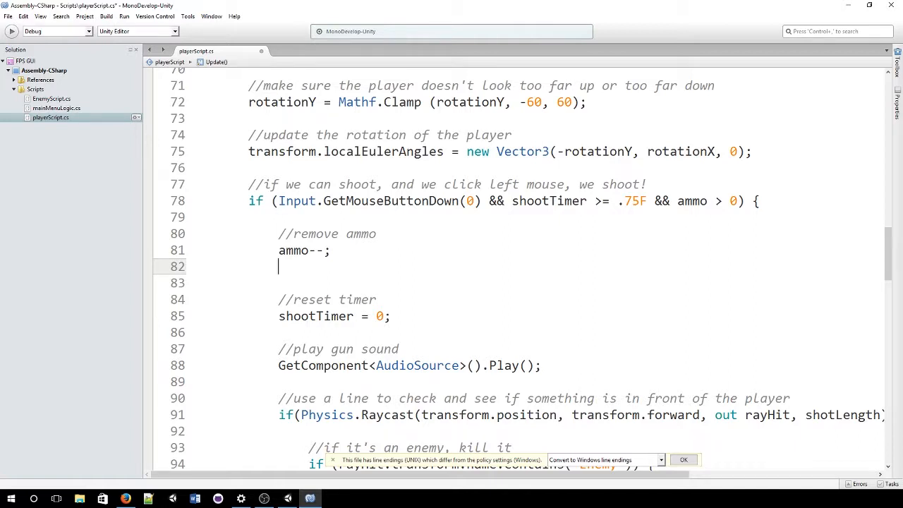
type("bull")
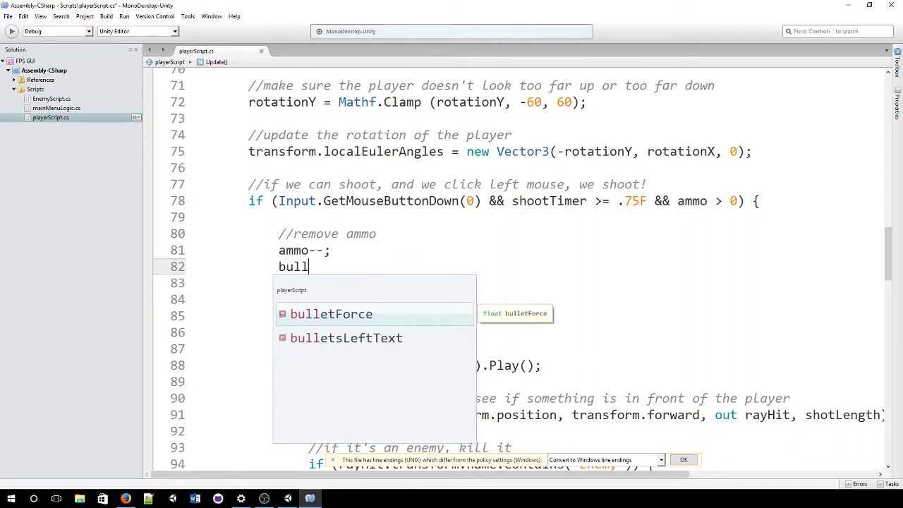
key("Escape")
type("etsLeftText.te")
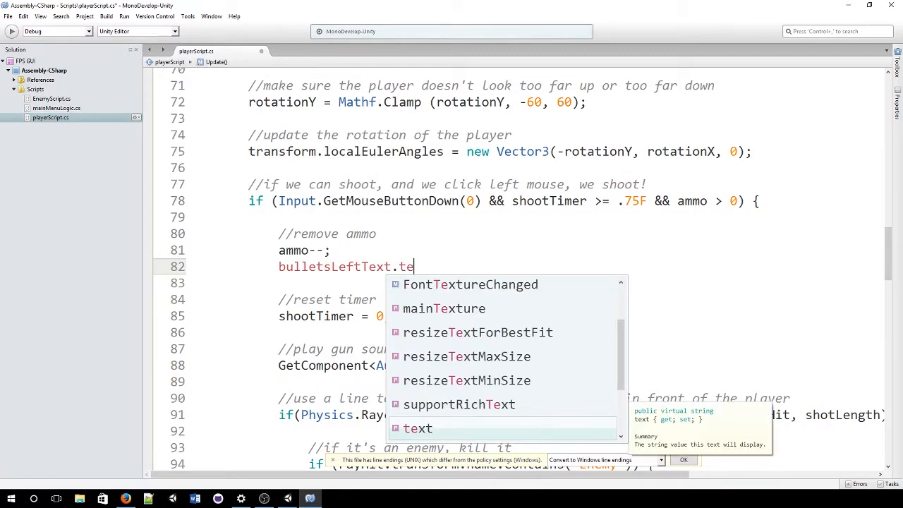
key("Escape")
type("xt")
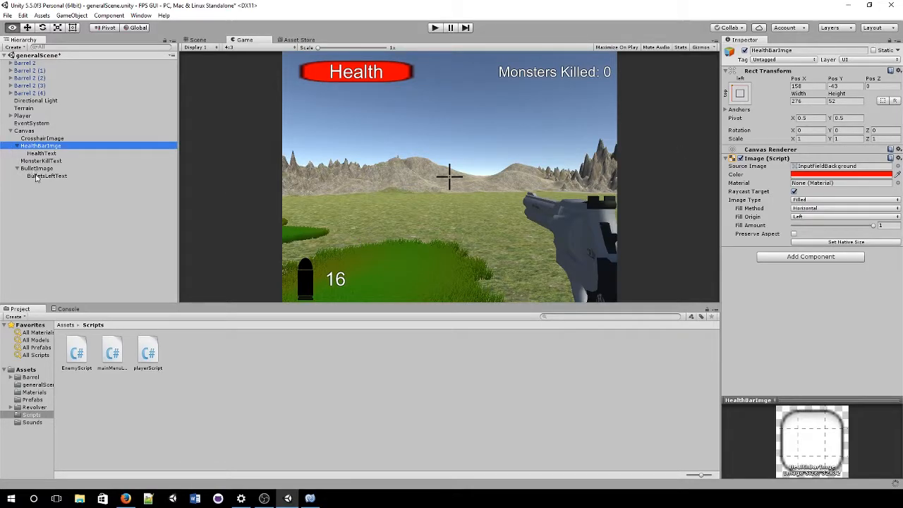
Step: Check BulletsLeftText's value 16 in Unity, then finish the line with = "" + ammo;
left_click(37, 176)
left_click(776, 176)
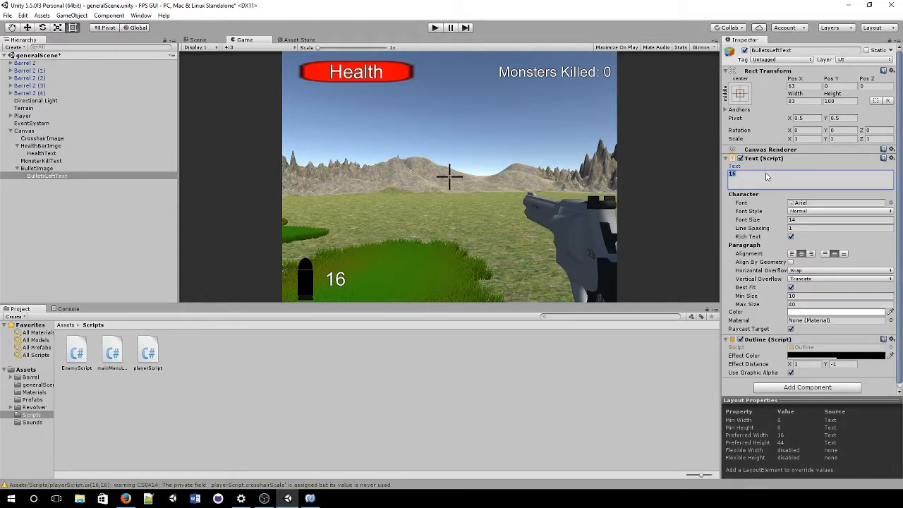
left_click(789, 181)
key("alt+Tab")
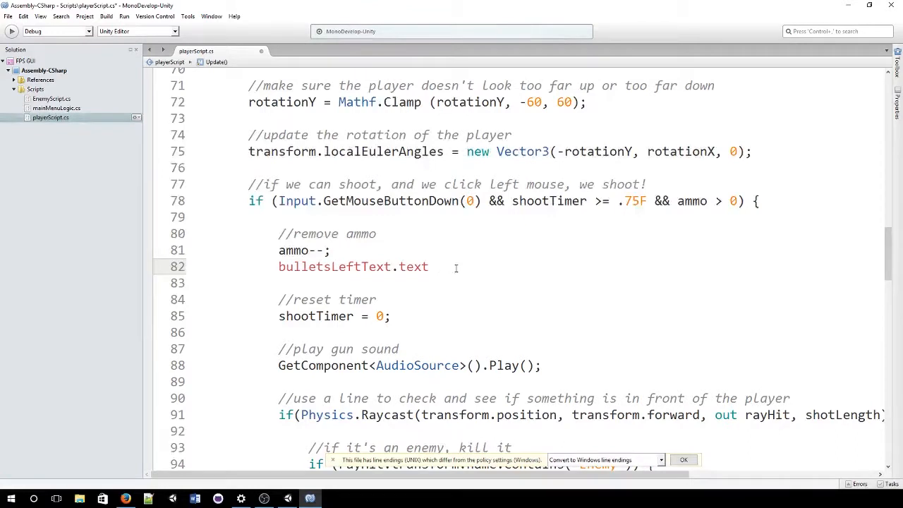
type("= ")
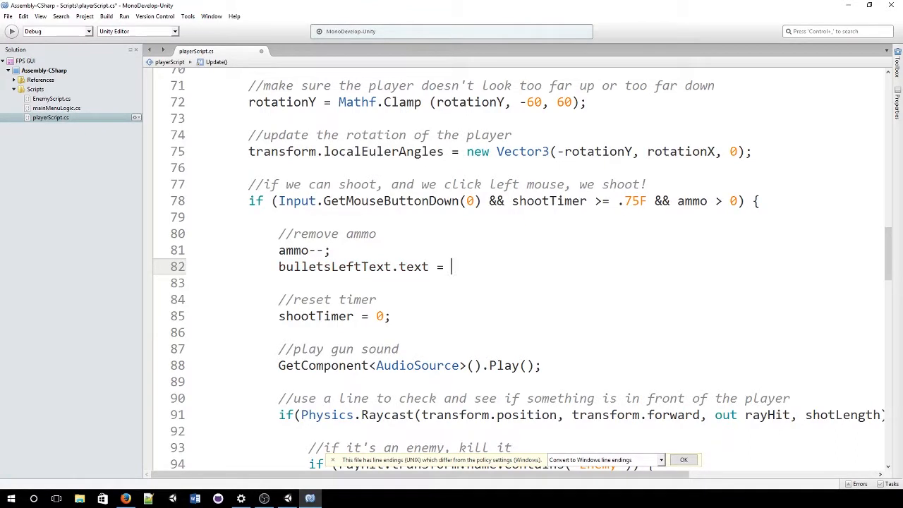
type("\"\" + a")
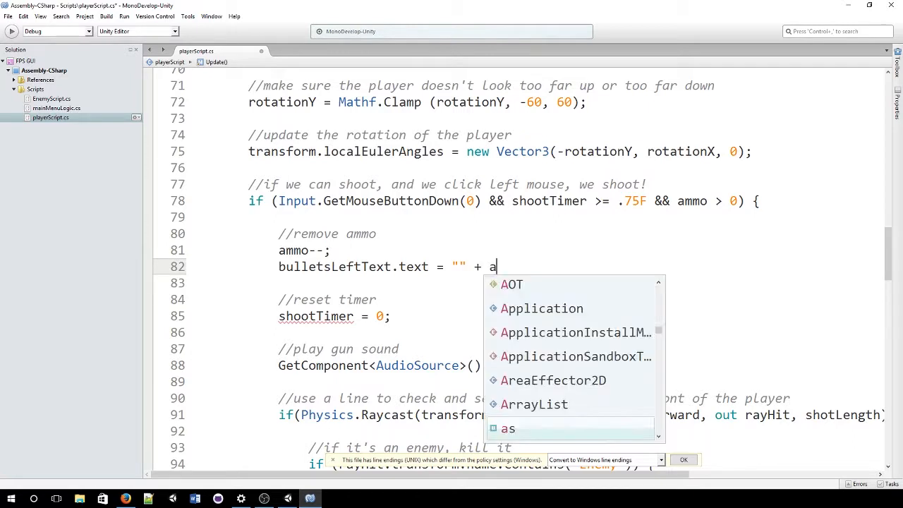
type("mmo;")
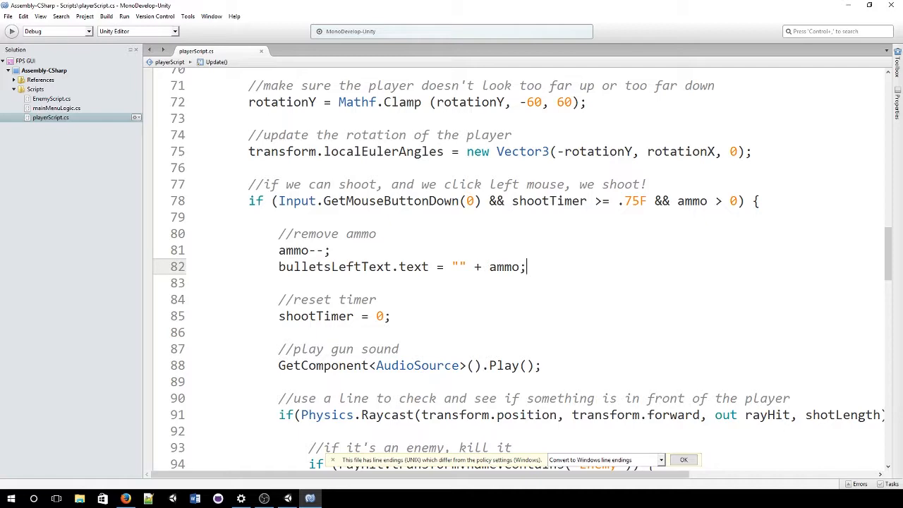
scroll(365, 335, "down", 5)
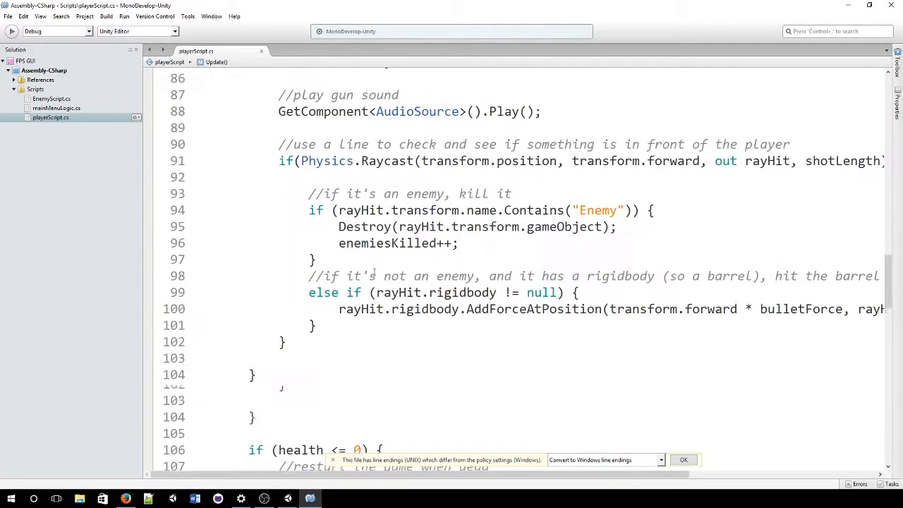
Step: Below enemiesKilled++, begin monstersKilledText.text = "Monsters Killed: " +
left_click(522, 246)
key("Return")
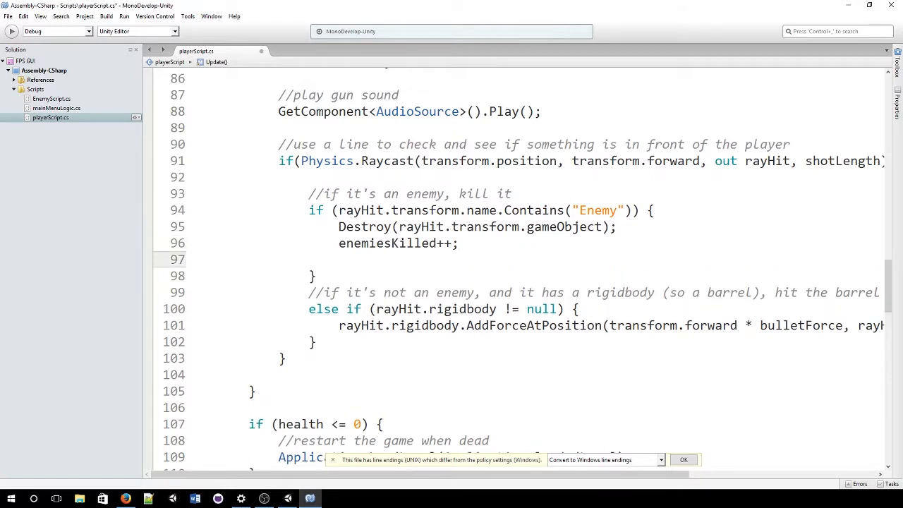
type("enem")
key("Up")
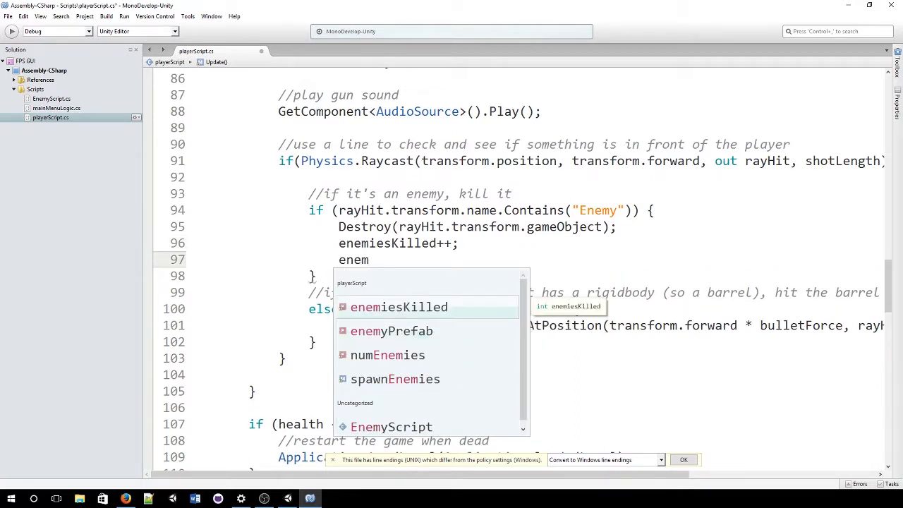
key("BackSpace")
key("BackSpace")
key("BackSpace")
key("BackSpace")
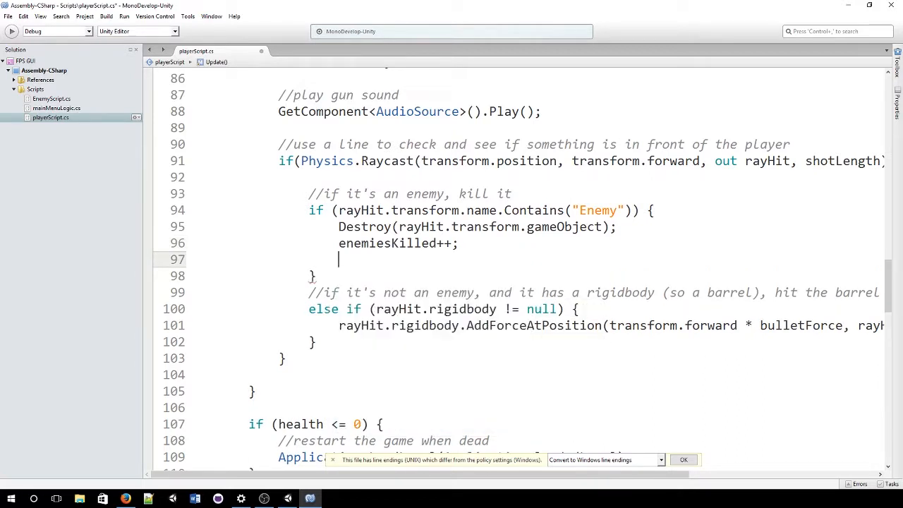
type("monstersKilledText.")
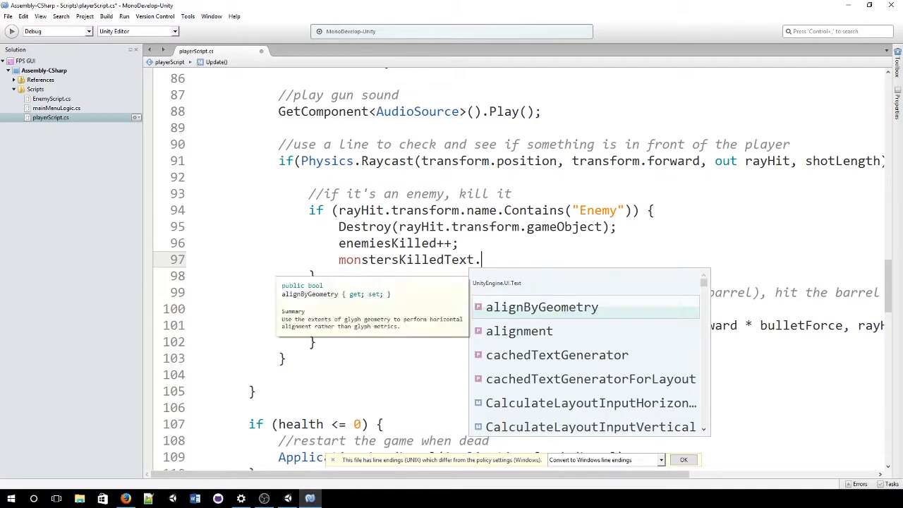
type("text = \"")
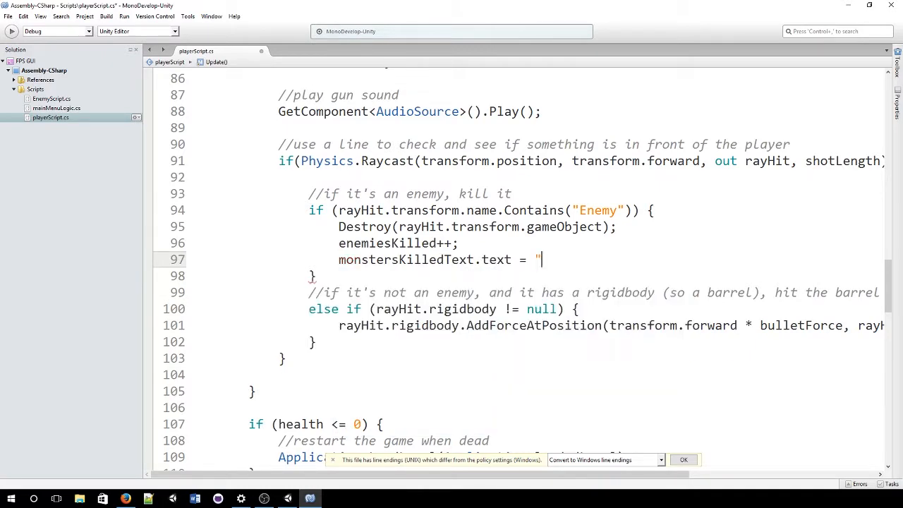
key("alt+Tab")
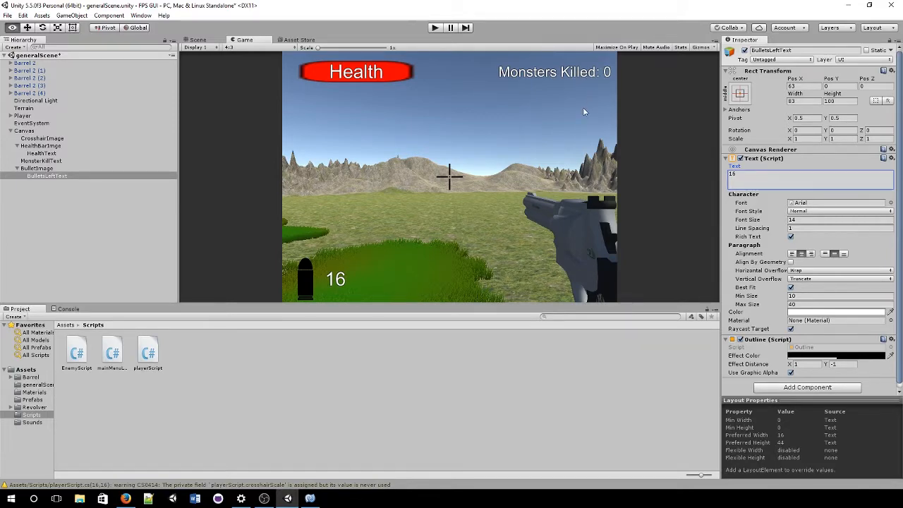
key("alt+Tab")
type("Monster")
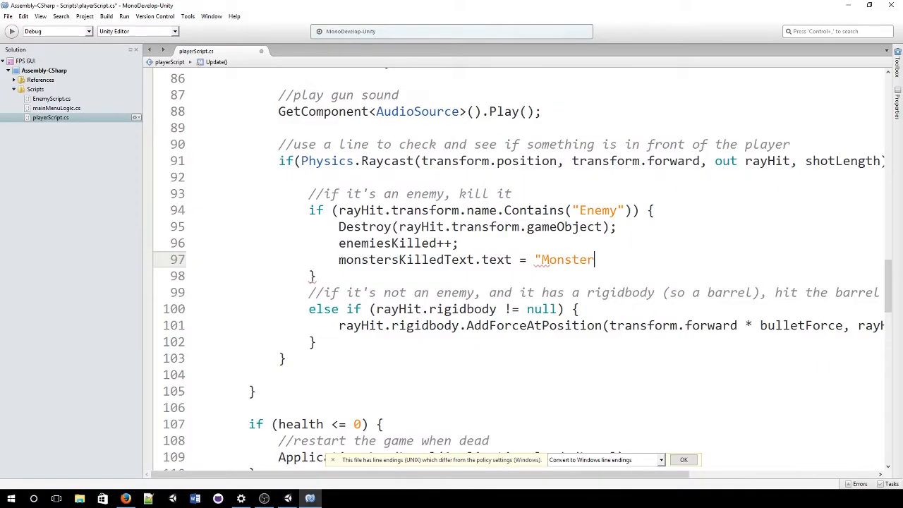
type("s Killed")
type(": \" +")
Step: Finish the line with + enemiesKilled; and save the script
key("Return")
type("\"")
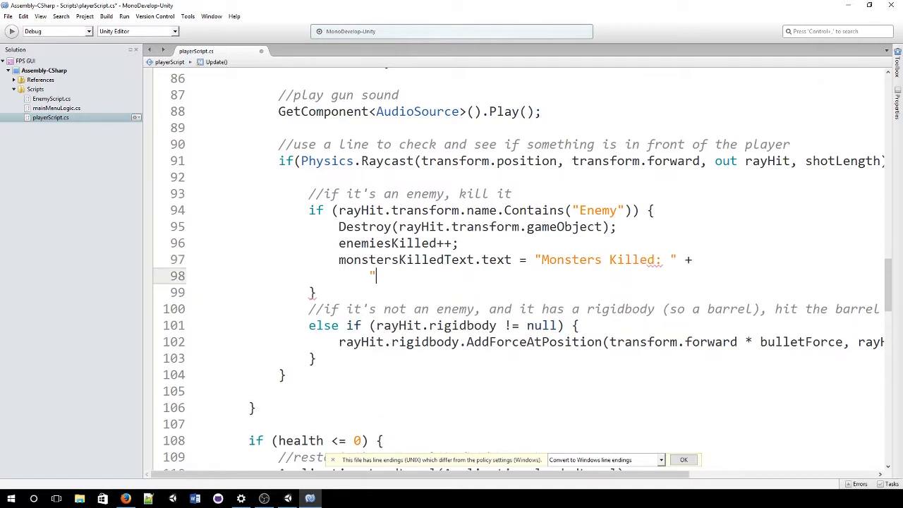
key("BackSpace")
key("BackSpace")
key("BackSpace")
key("BackSpace")
key("BackSpace")
type("\" + ")
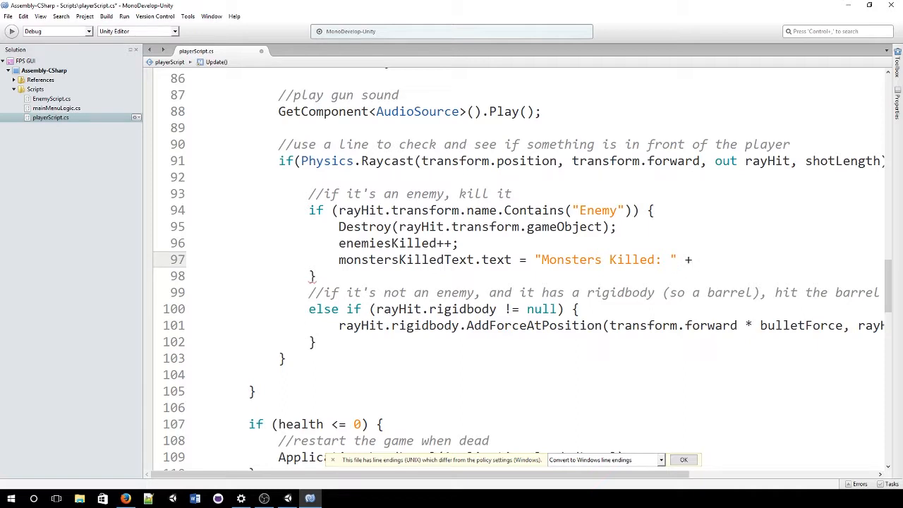
type("ene")
key("Down")
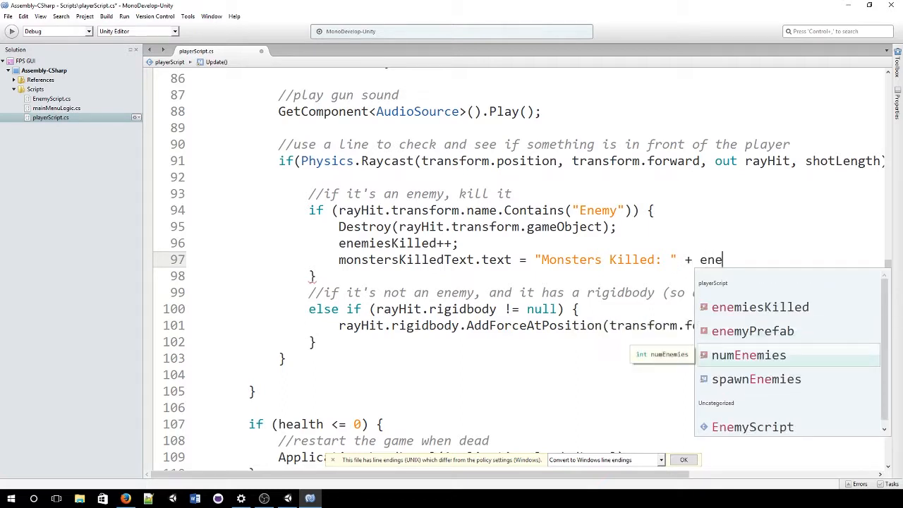
key("Up")
key("Up")
type("miesKilled;")
key("ctrl+s")
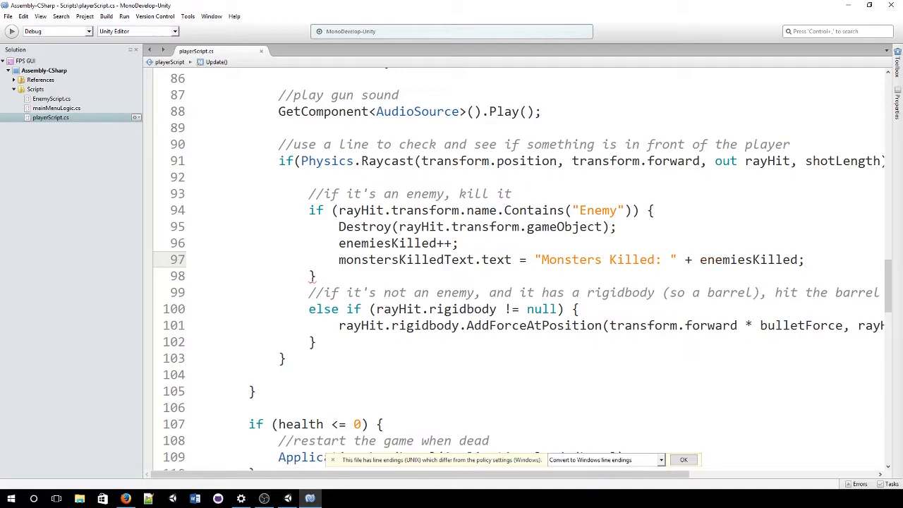
Step: Compare with the Monsters Killed text in Unity, then select 'Killed' in the string
key("alt+Tab")
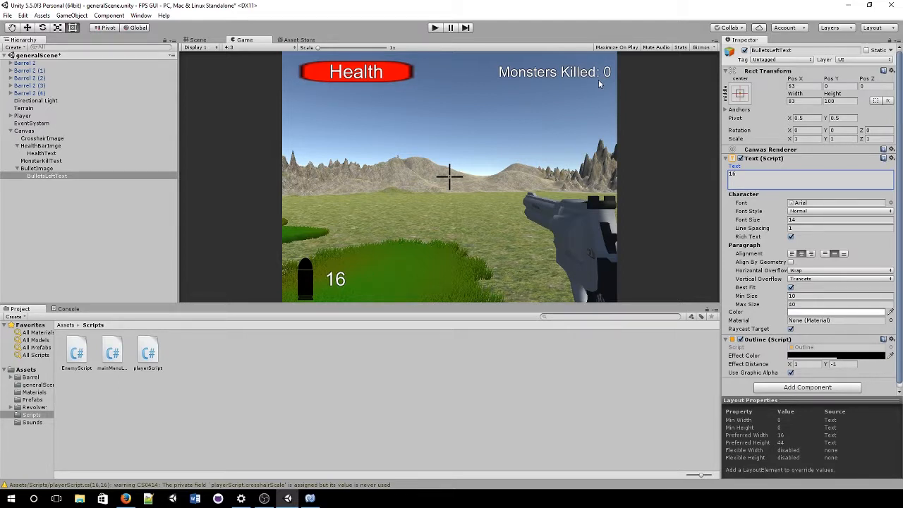
key("alt+Tab")
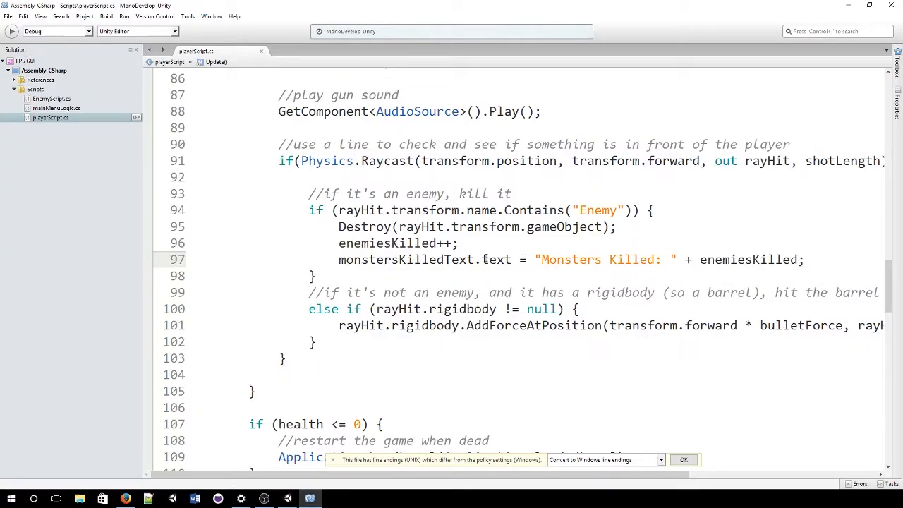
double_click(628, 260)
left_click(714, 260)
Step: Below 'ammo = 16;' in the reload block, add bulletsLeftText.text = "" + ammo;
scroll(563, 267, "down", 1)
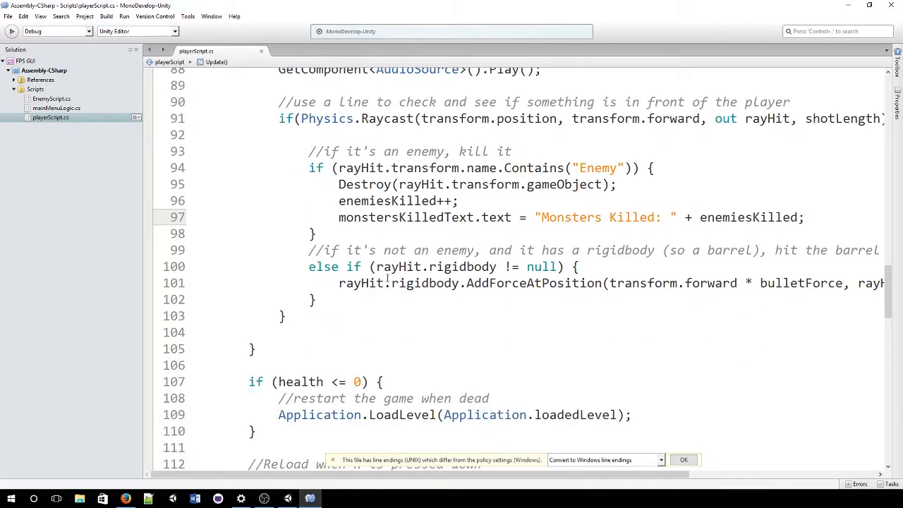
scroll(387, 277, "down", 4)
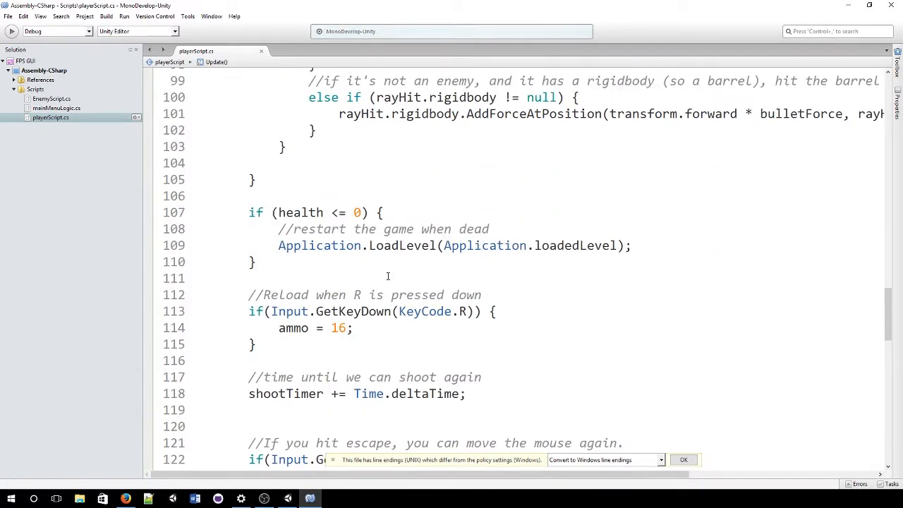
scroll(387, 276, "down", 2)
scroll(387, 276, "up", 1)
left_click(368, 286)
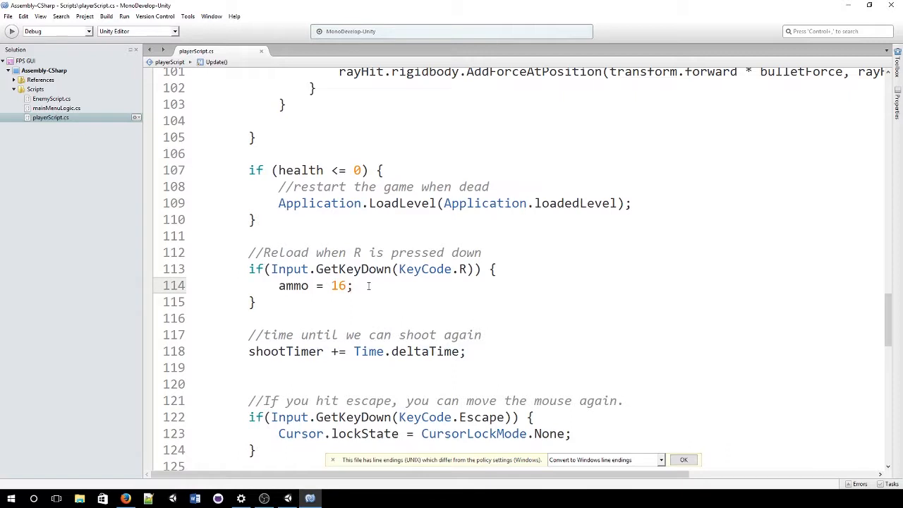
key("Return")
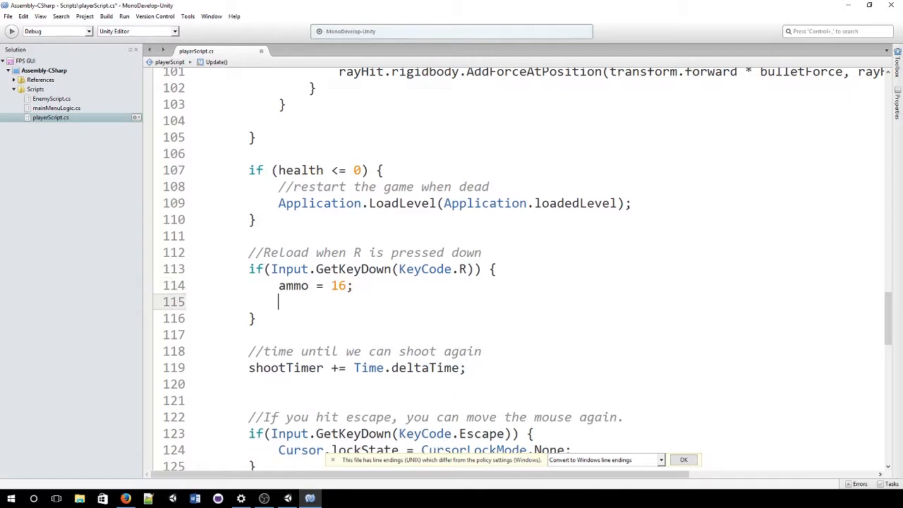
type("bu")
key("Down")
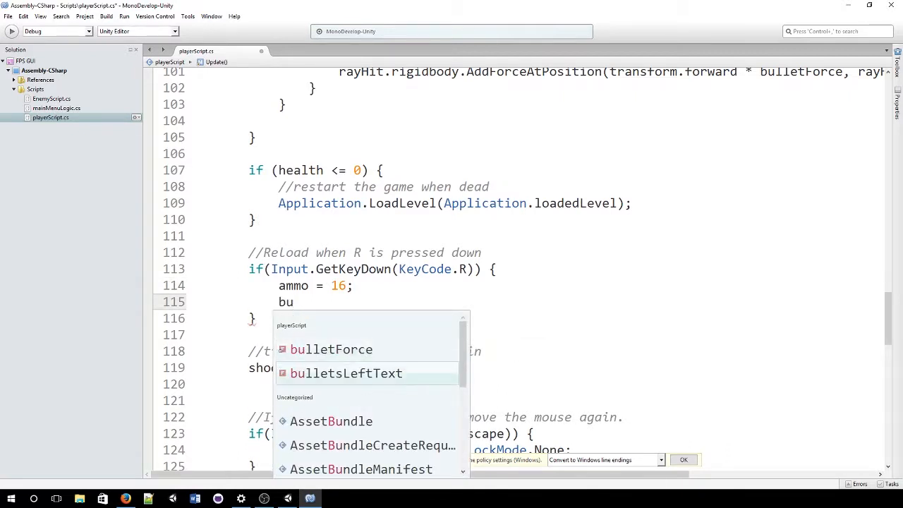
type(".a")
key("BackSpace")
type("te")
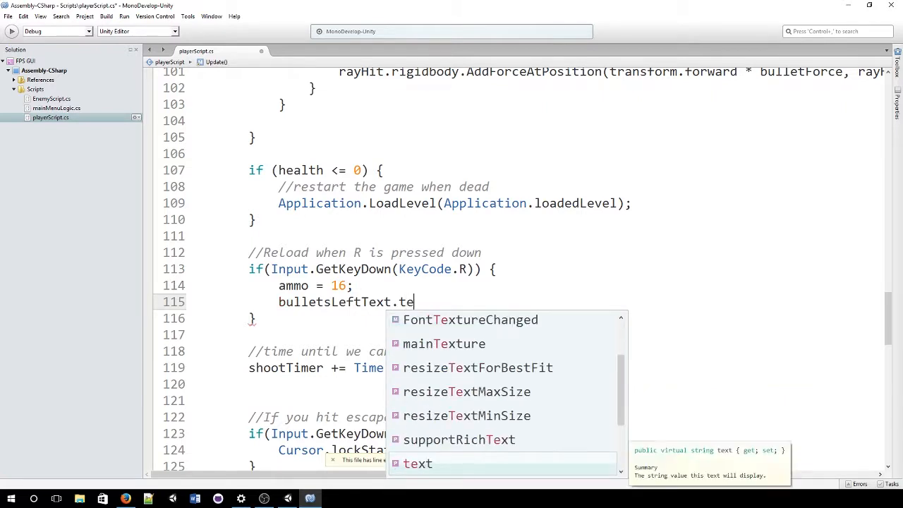
key("Return")
type("= \"\"")
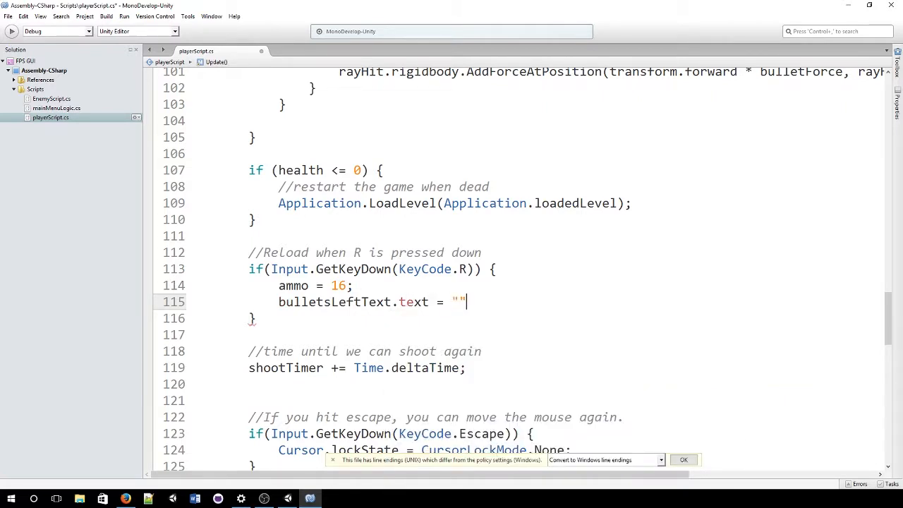
type(" + ammo;")
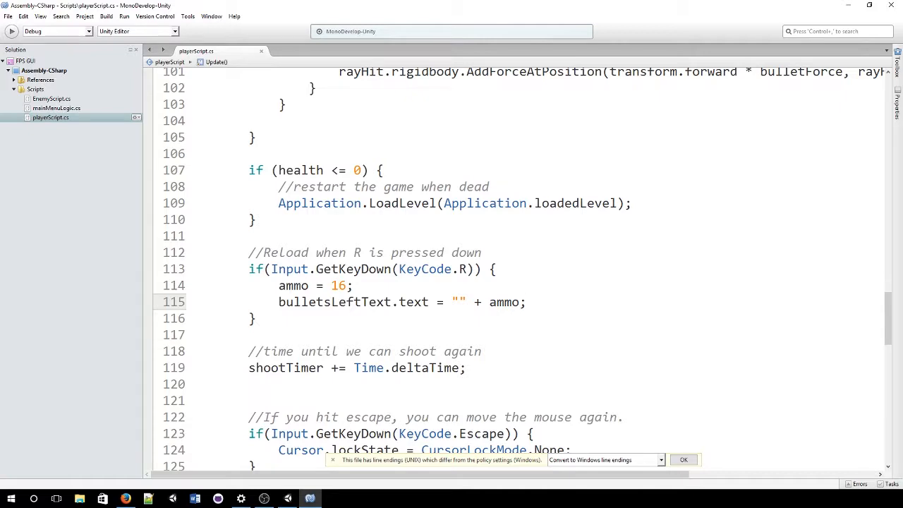
scroll(423, 273, "down", 7)
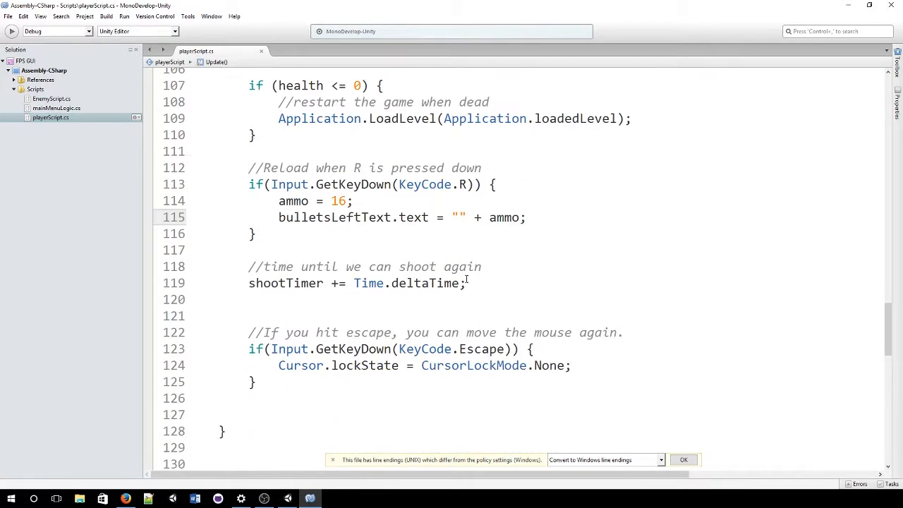
scroll(465, 280, "up", 1)
scroll(246, 323, "down", 1)
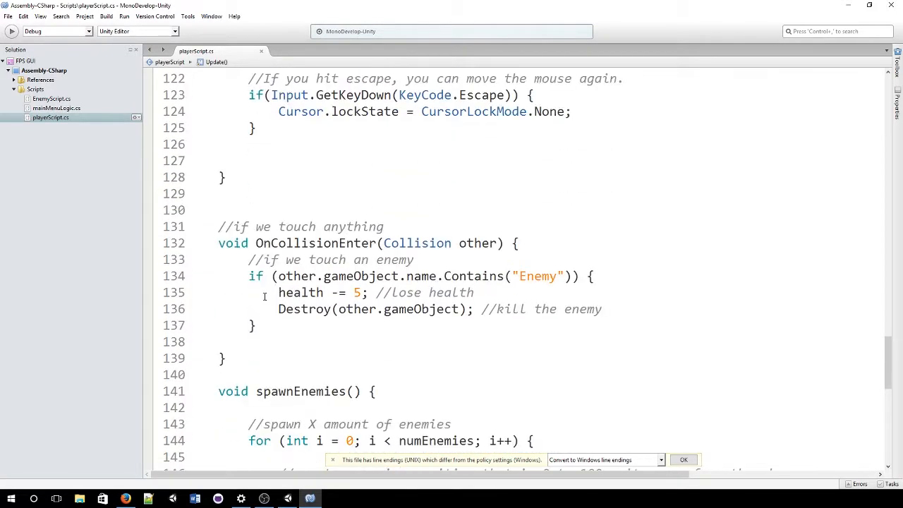
Step: Below the Destroy call, add healthBarImage.fillAmount = health/100.0F; and save playerScript.cs
left_click(639, 311)
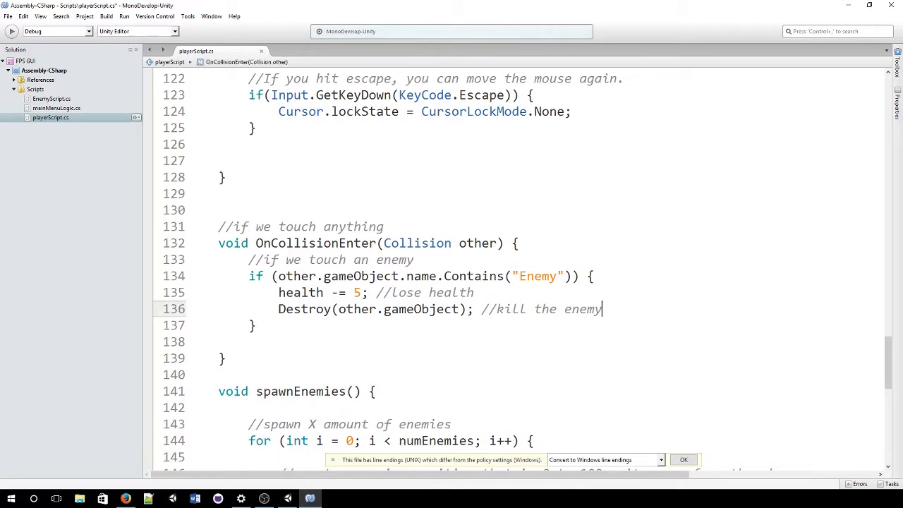
key("Return")
type("heal")
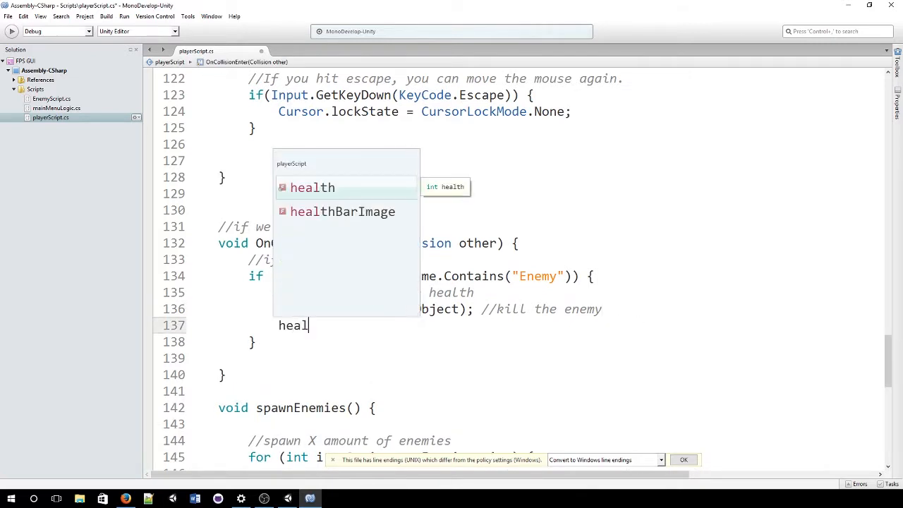
key("Down")
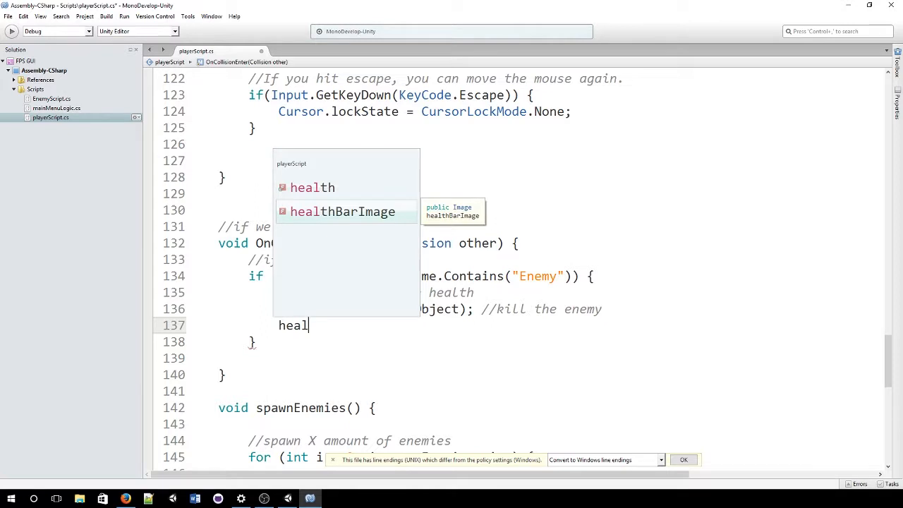
type("thBarImage.")
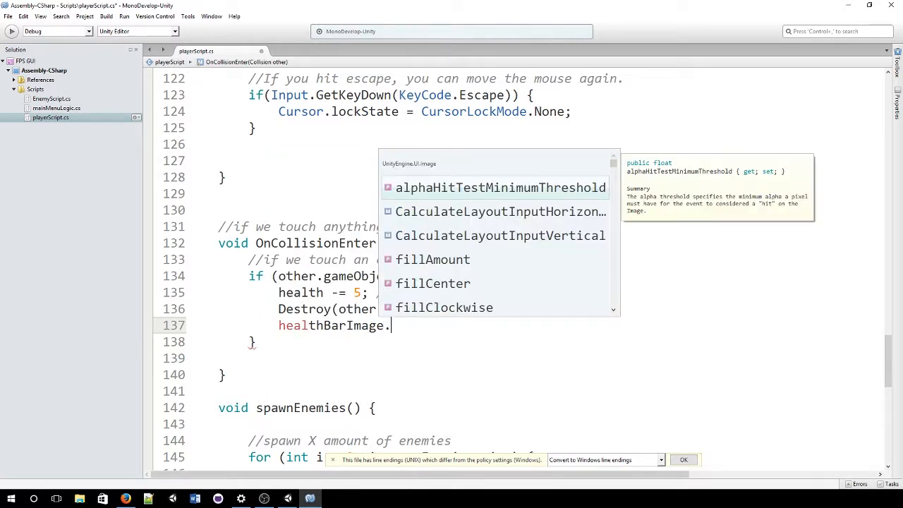
key("Down")
key("Down")
key("Down")
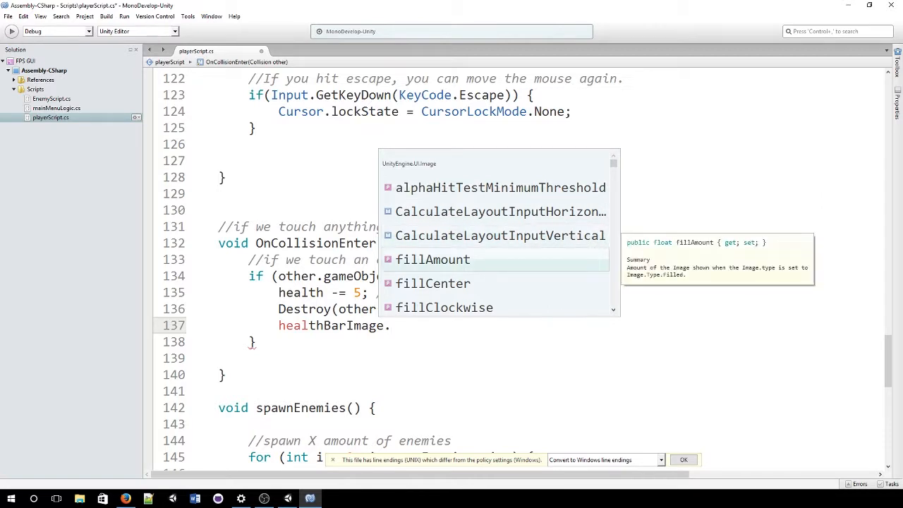
key("Return")
type("=")
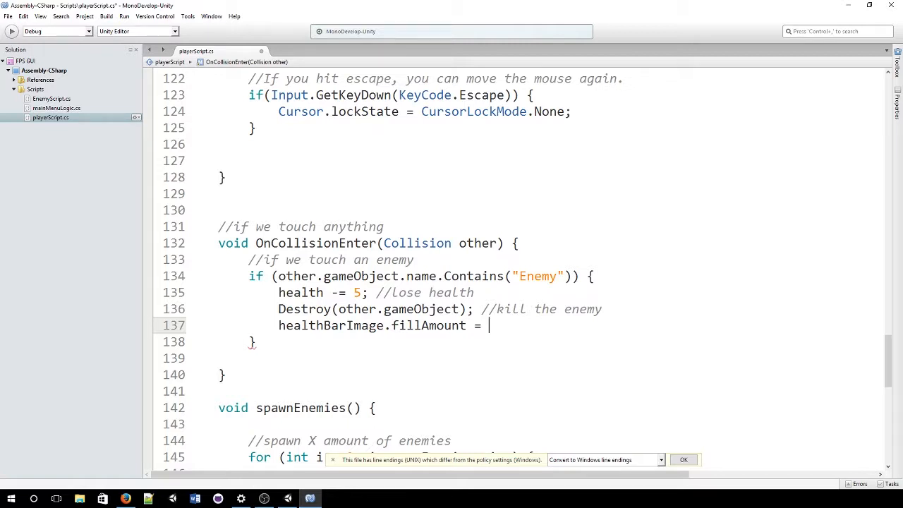
type("health/100.0F;")
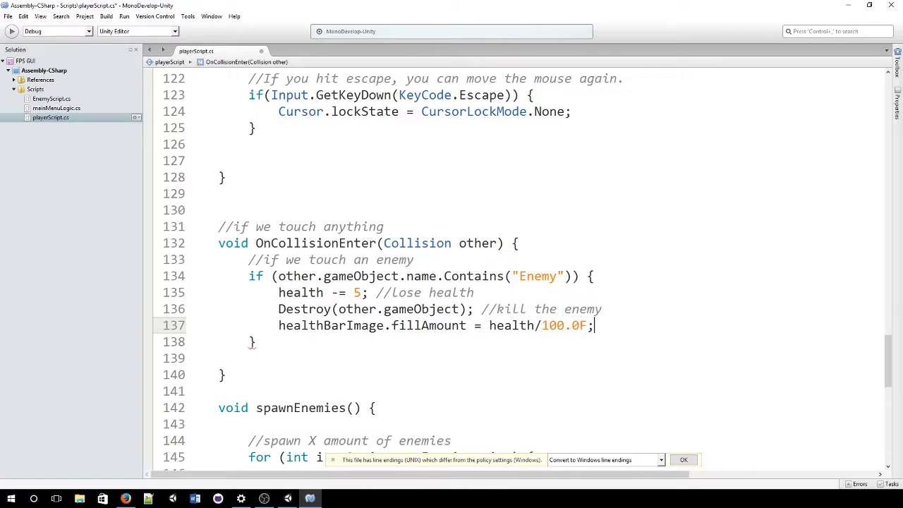
key("ctrl+s")
scroll(596, 321, "down", 7)
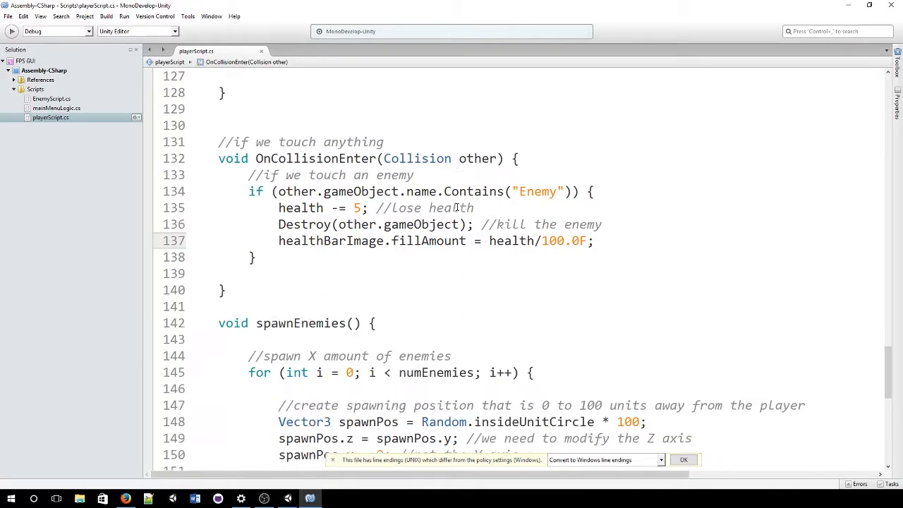
scroll(456, 206, "up", 3)
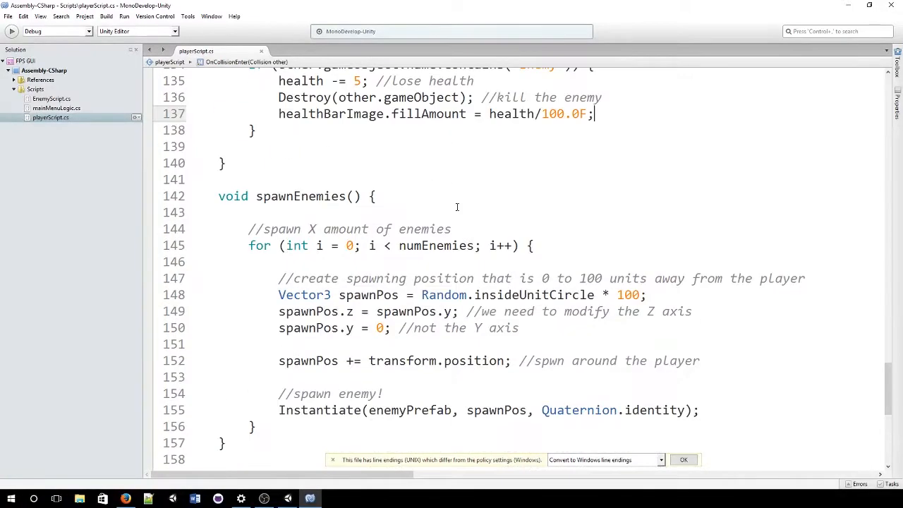
scroll(457, 207, "up", 5)
scroll(456, 207, "up", 15)
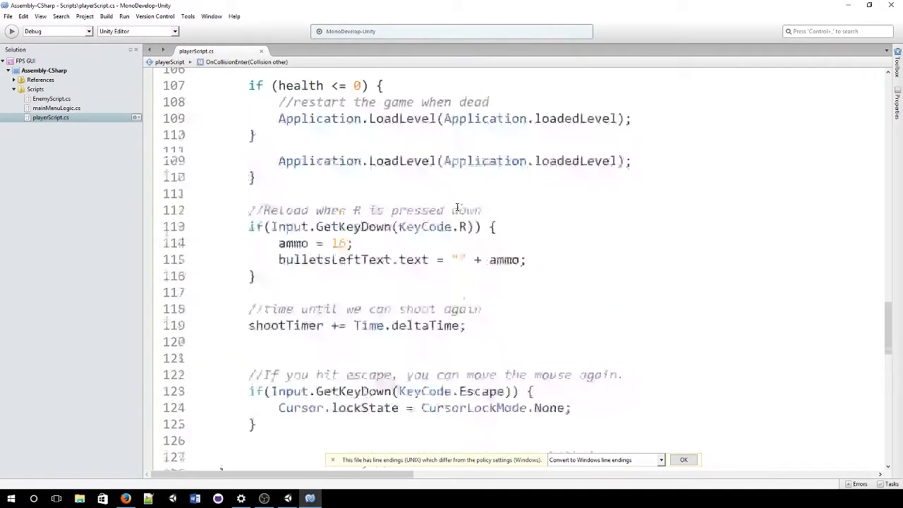
scroll(457, 207, "down", 1)
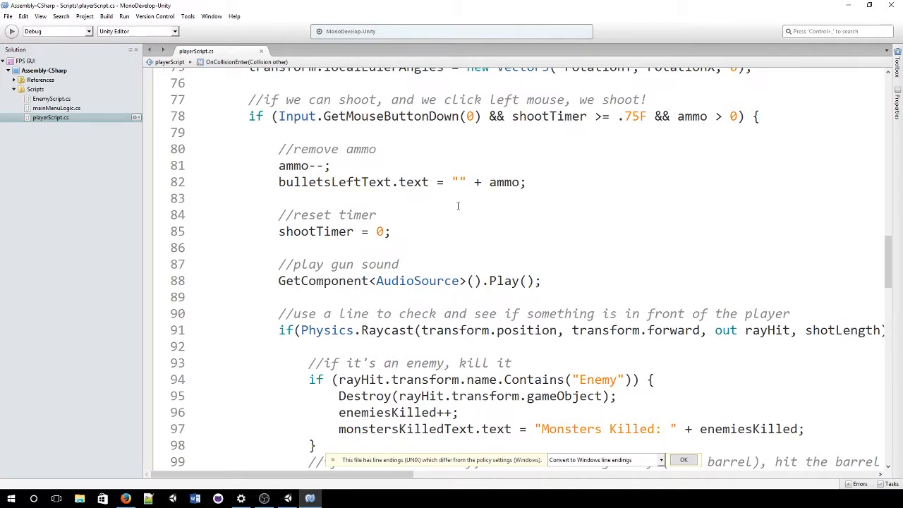
scroll(412, 289, "up", 2)
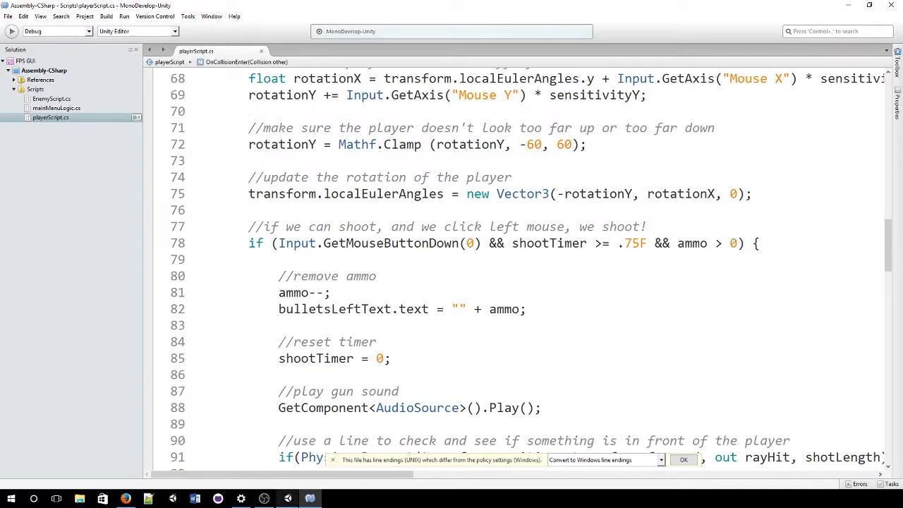
Step: Select Player and assign HealthBarImge to the Player Script's Health Bar Image field
left_click(290, 500)
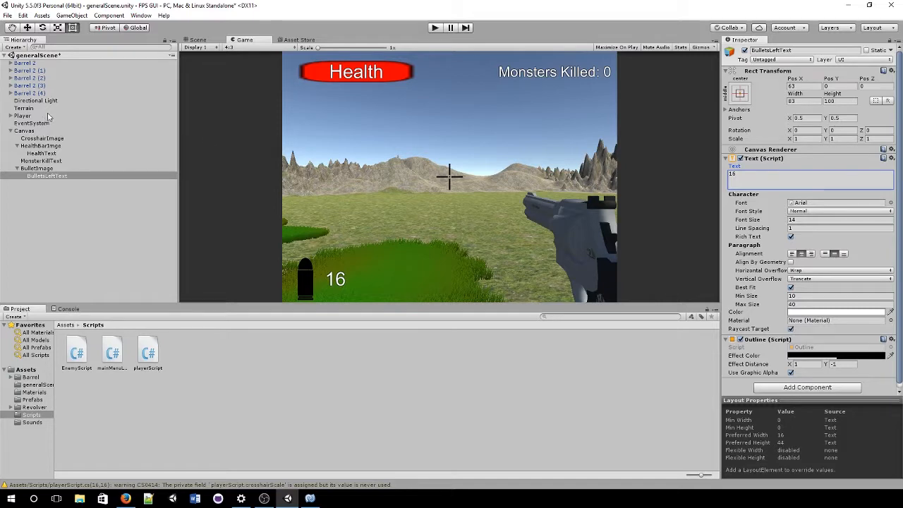
left_click(72, 116)
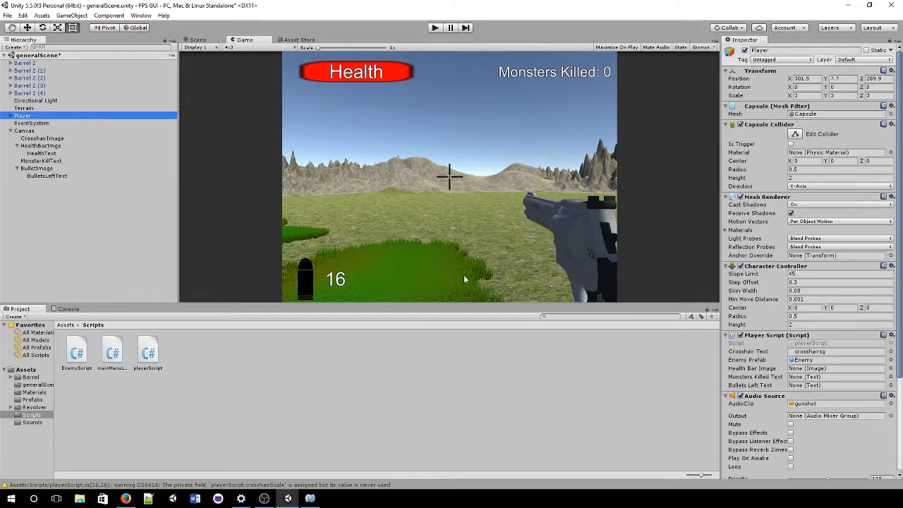
scroll(804, 402, "down", 5)
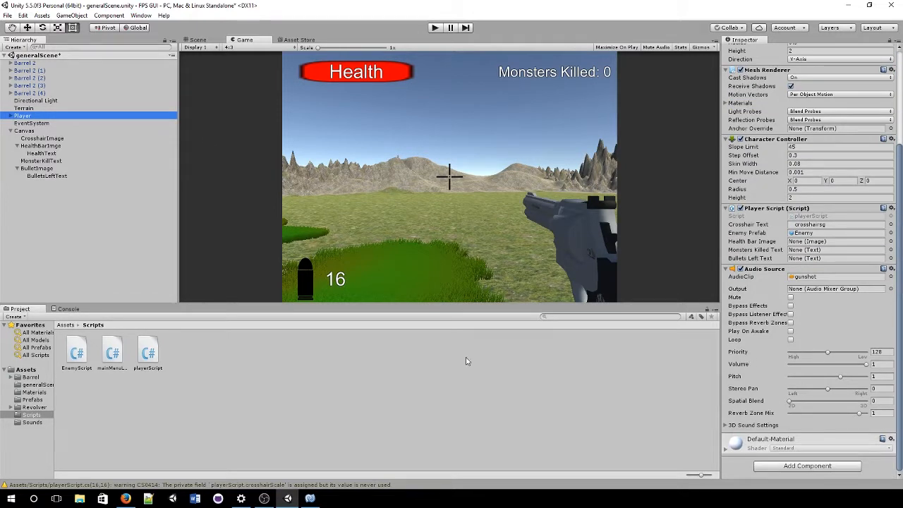
scroll(783, 236, "up", 5)
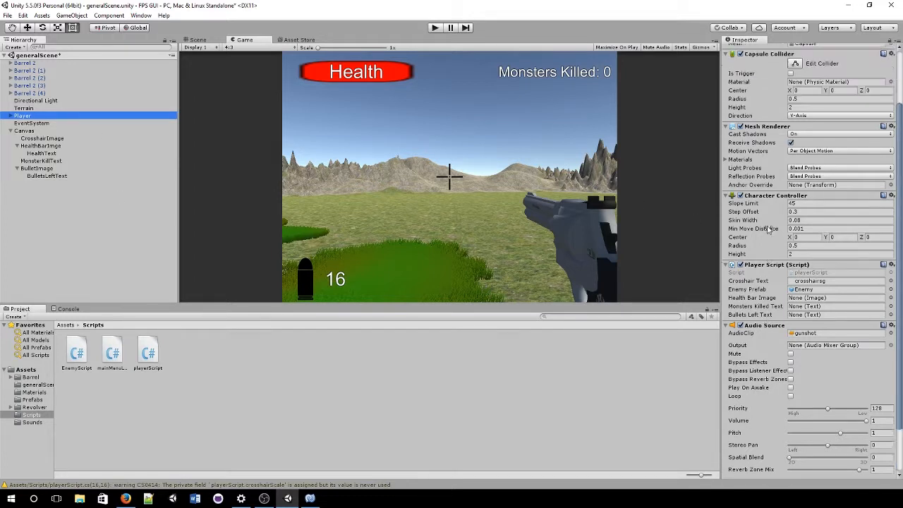
scroll(769, 229, "down", 5)
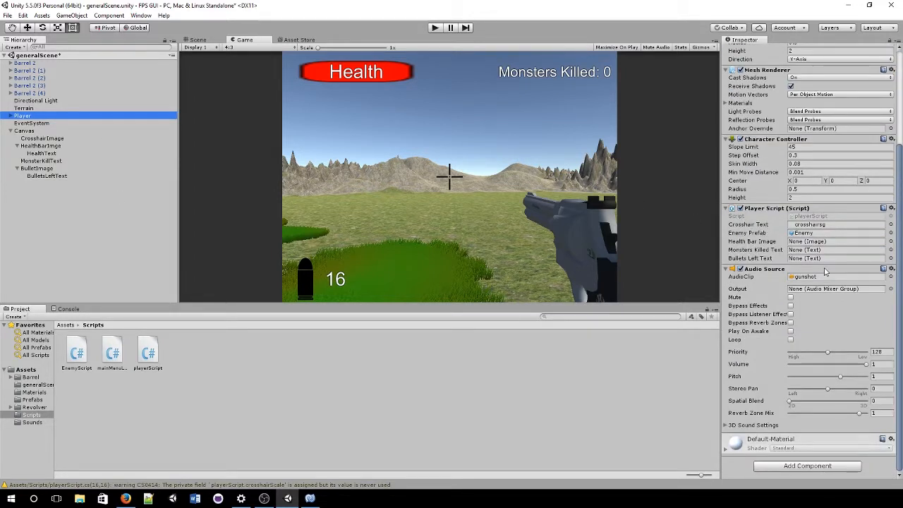
left_click(799, 242)
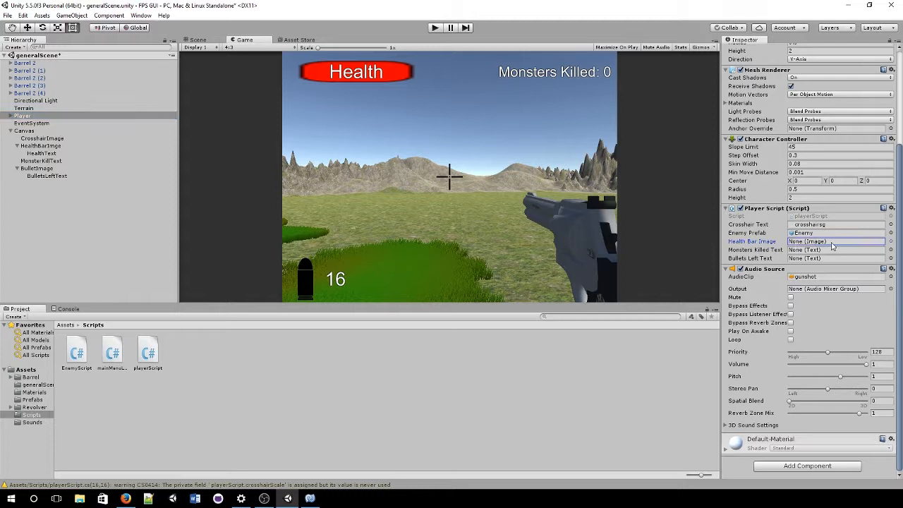
left_click(890, 242)
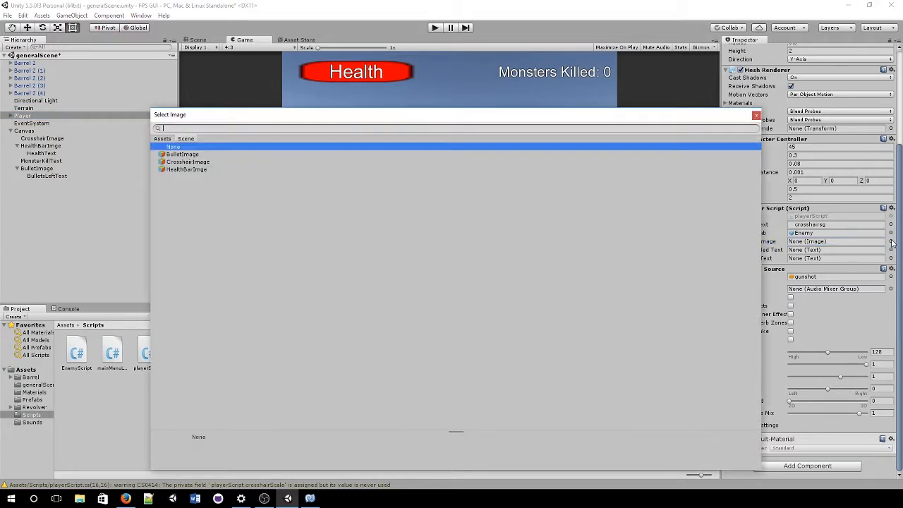
double_click(197, 170)
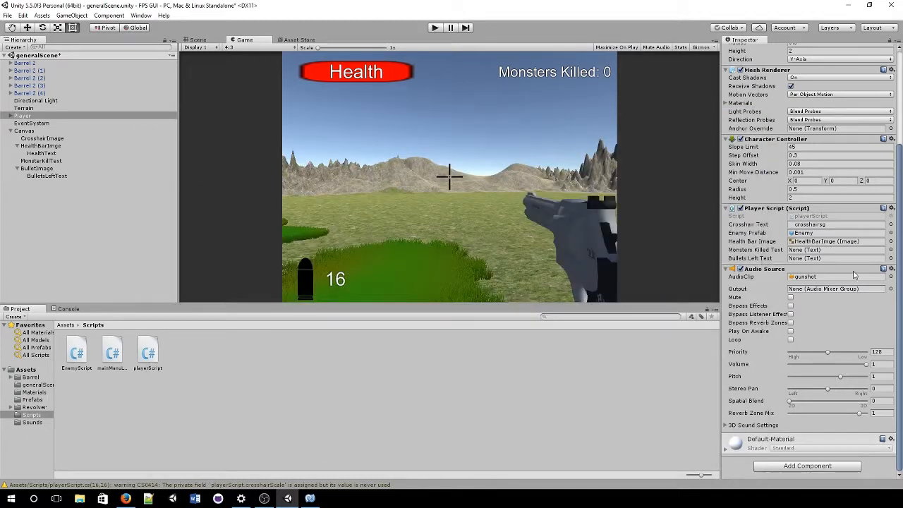
Step: Assign MonsterKillText and BulletsLeftText to the Monsters Killed Text and Bullets Left Text fields
left_click(891, 249)
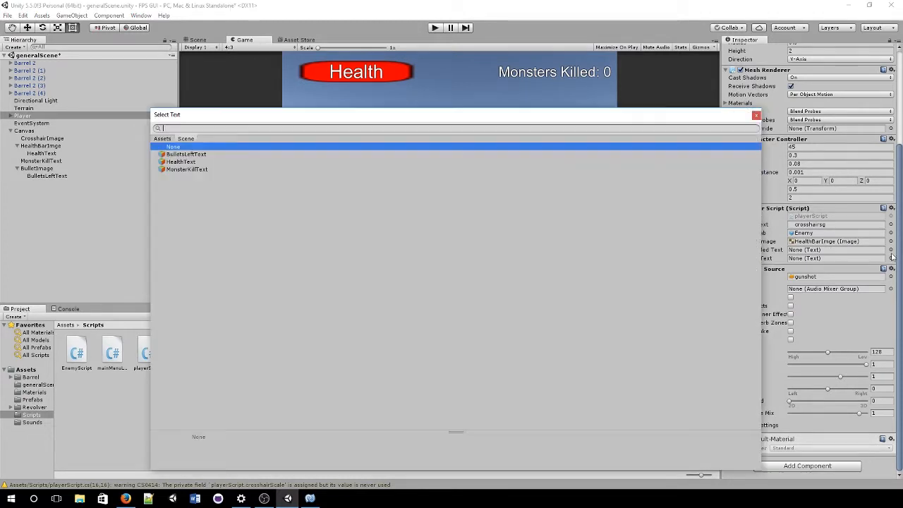
left_click(188, 171)
double_click(189, 171)
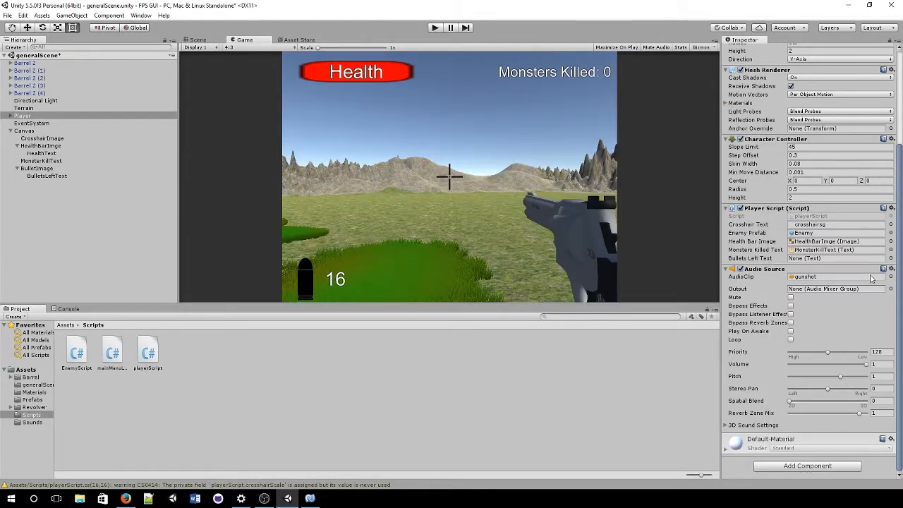
left_click(890, 259)
double_click(230, 155)
Step: Start Play mode and fire a burst of shots at the monsters to test the ammo counter
left_click(435, 28)
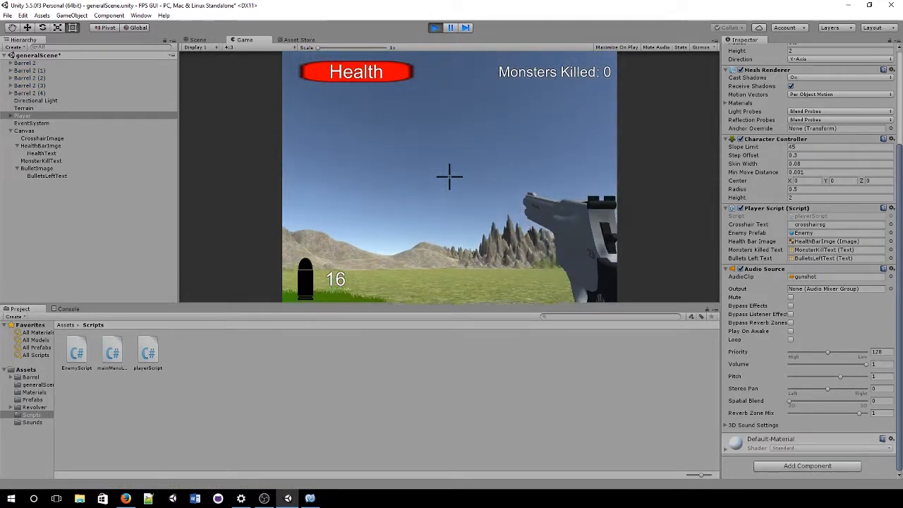
left_click(450, 177)
left_click(449, 177)
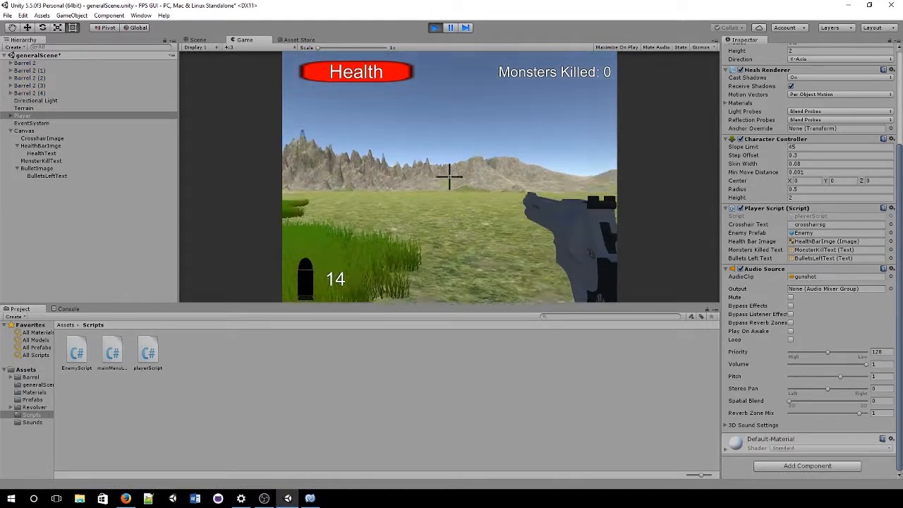
left_click(450, 176)
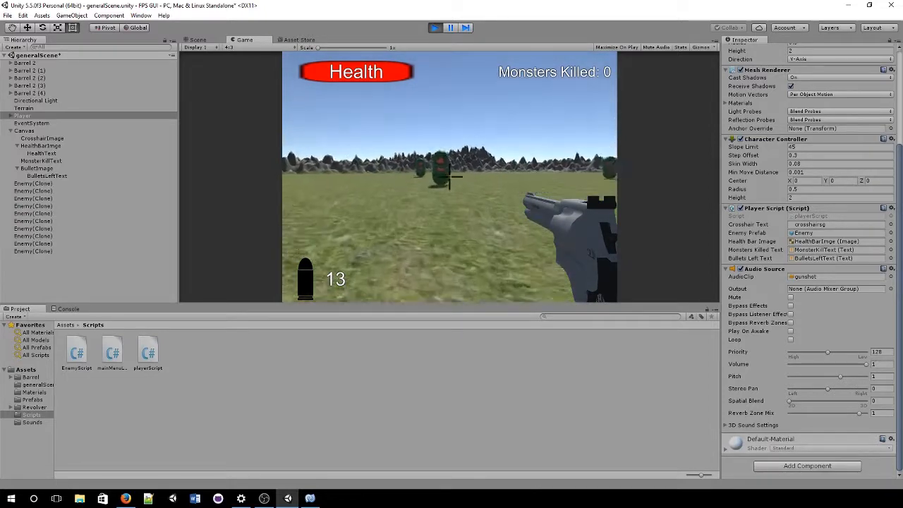
left_click(449, 176)
left_click(450, 176)
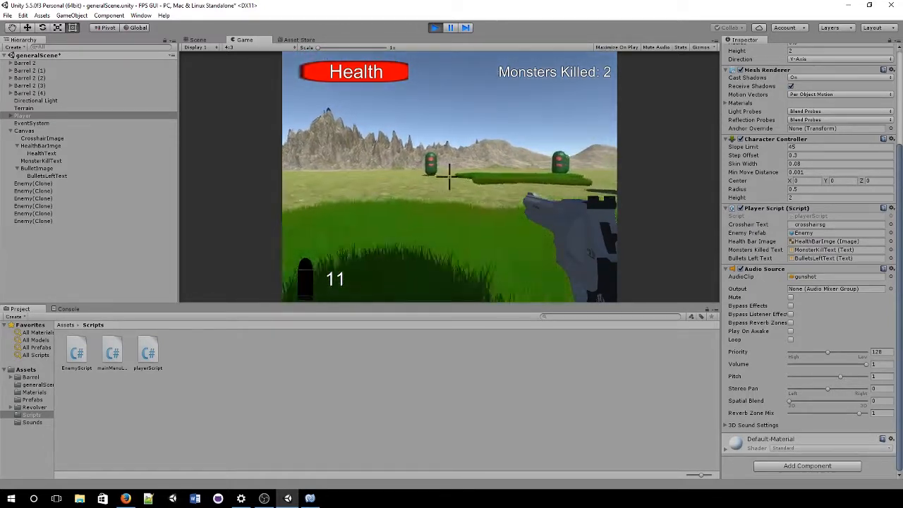
Step: Walk the player forward among the enemies and barrels and shoot at the nearby enemies
key("w")
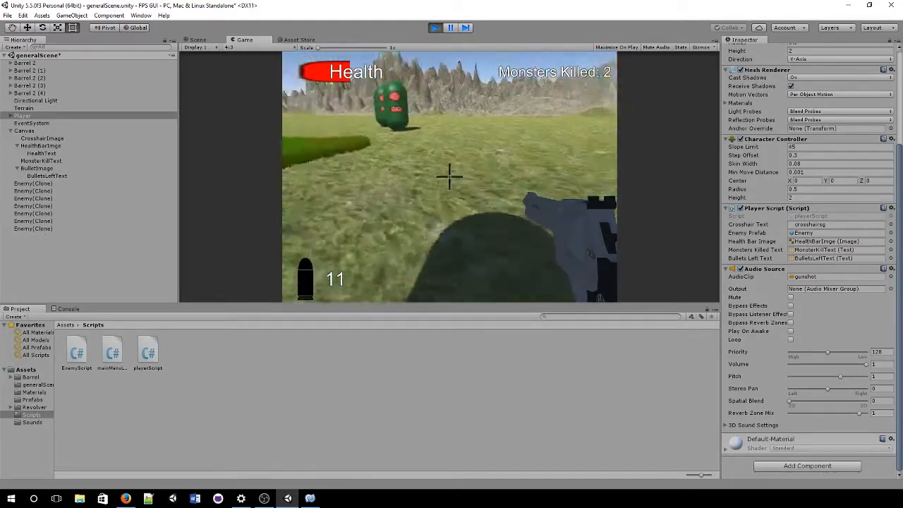
key("w")
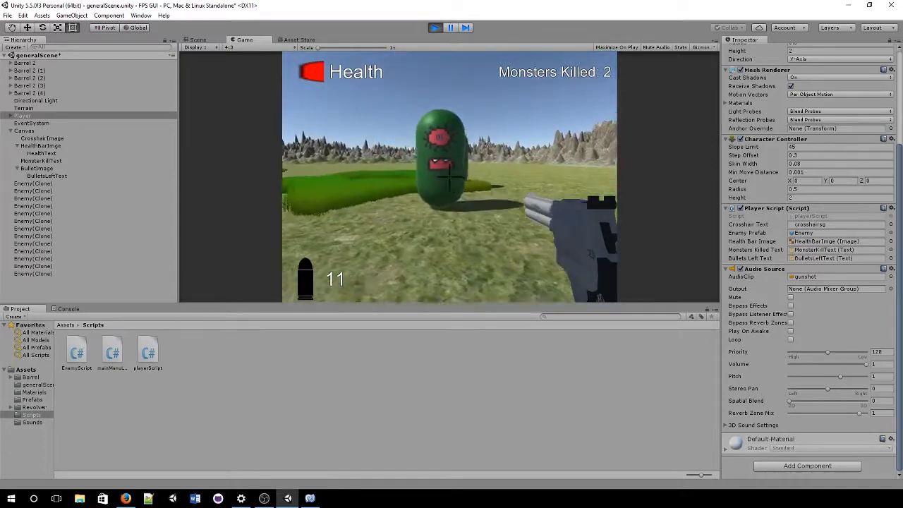
key("w")
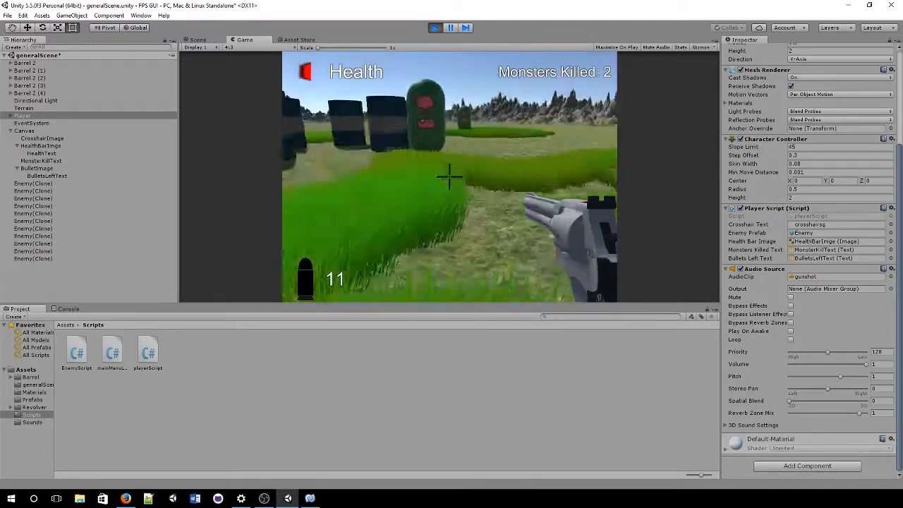
key("w")
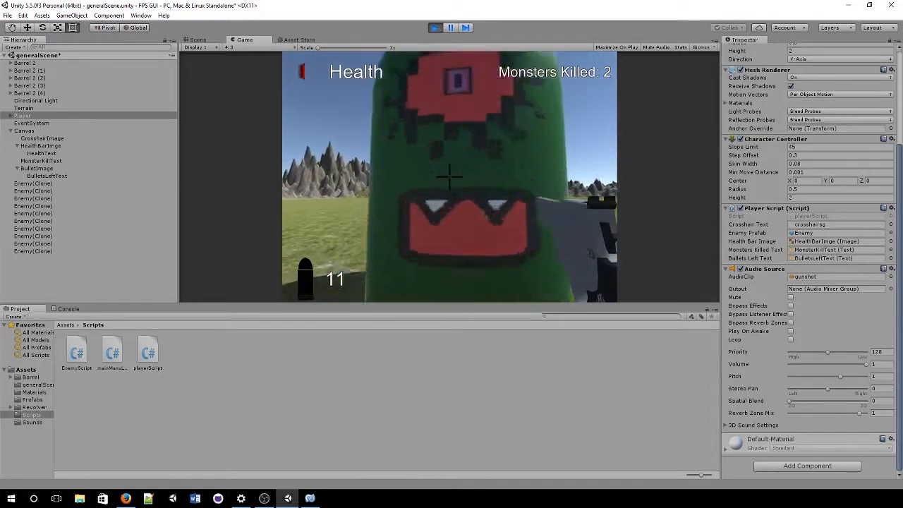
left_click(450, 177)
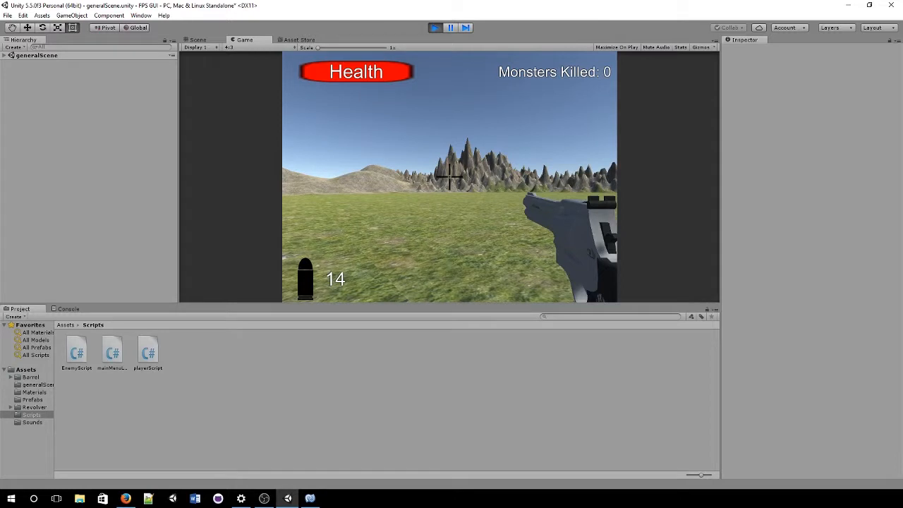
left_click(450, 177)
left_click(449, 176)
left_click(450, 176)
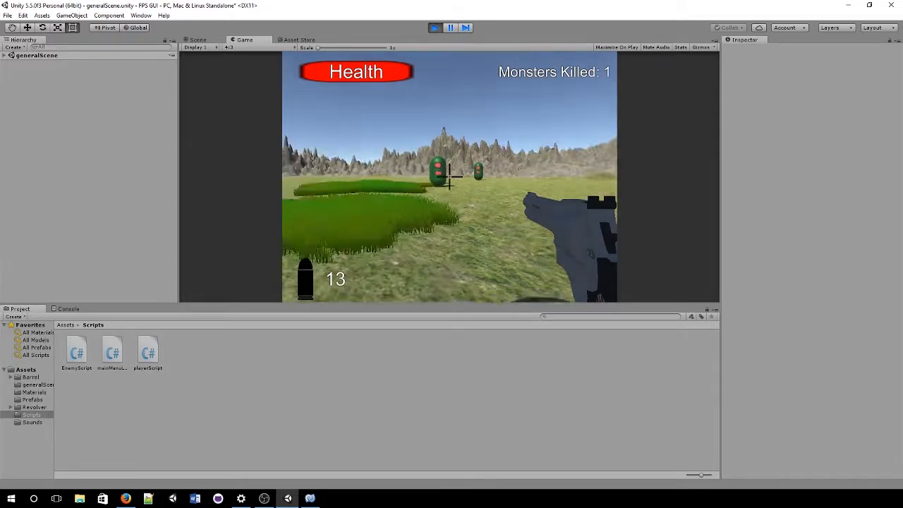
left_click(449, 176)
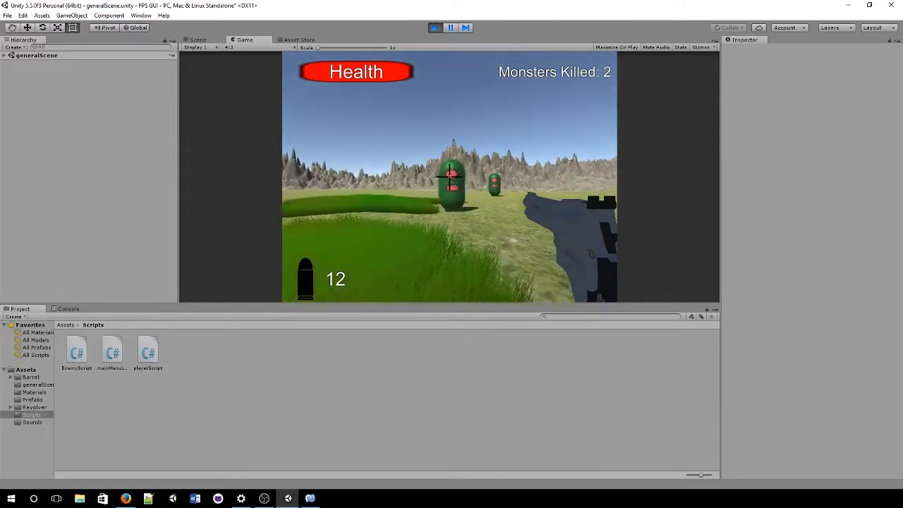
Step: Shoot the remaining monster and the barrels, knocking over the left barrel, then stop the game
left_click(450, 175)
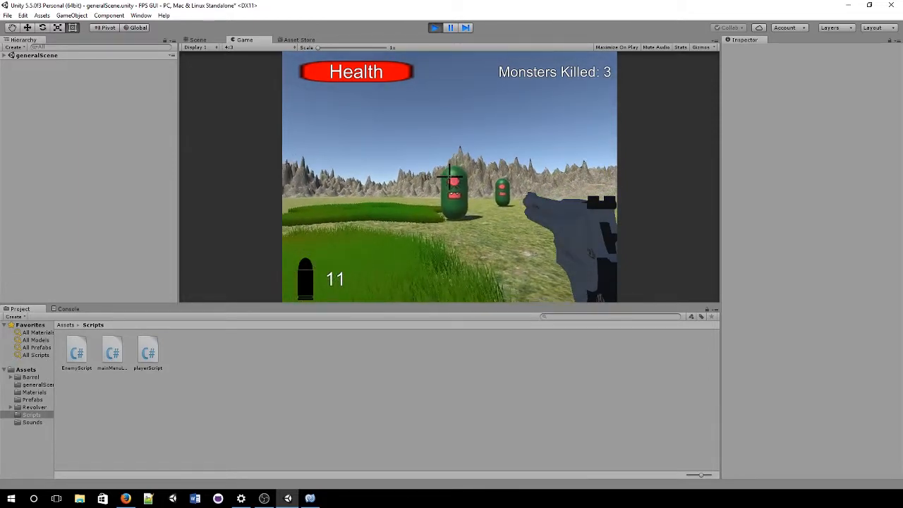
left_click(450, 177)
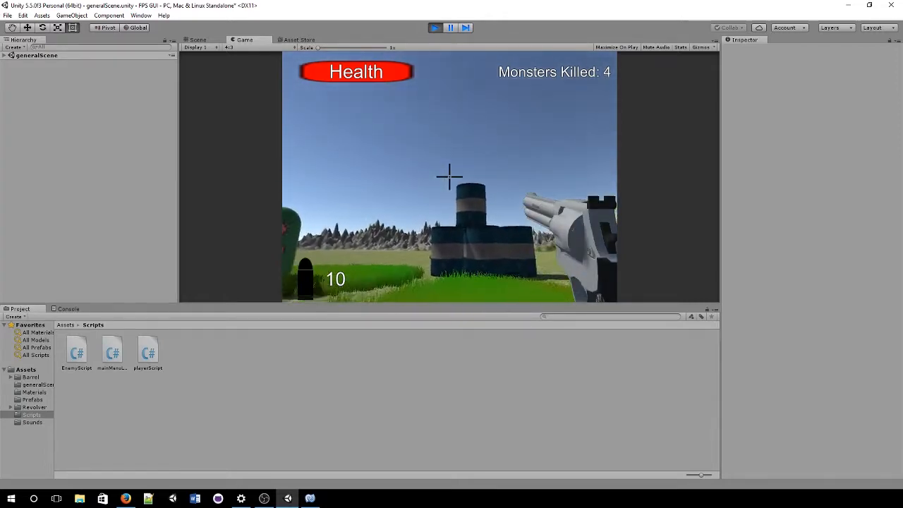
left_click(449, 175)
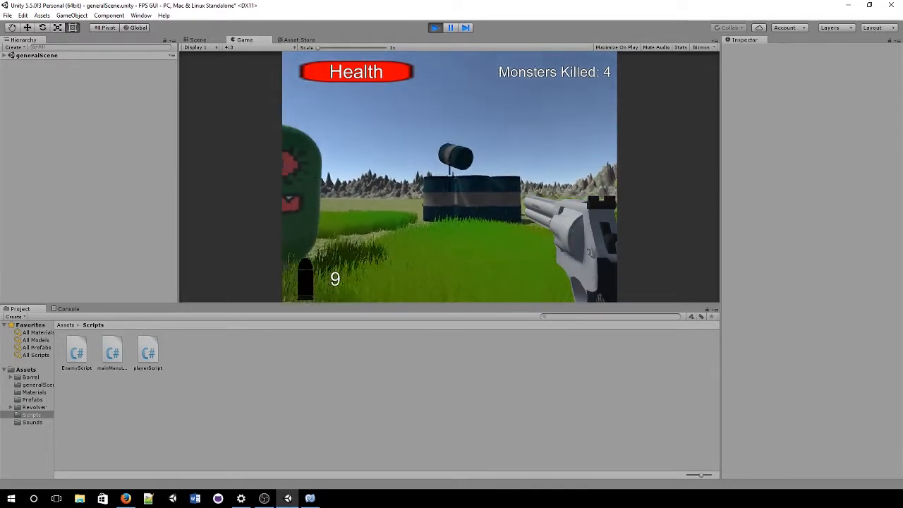
left_click(449, 175)
left_click(449, 175)
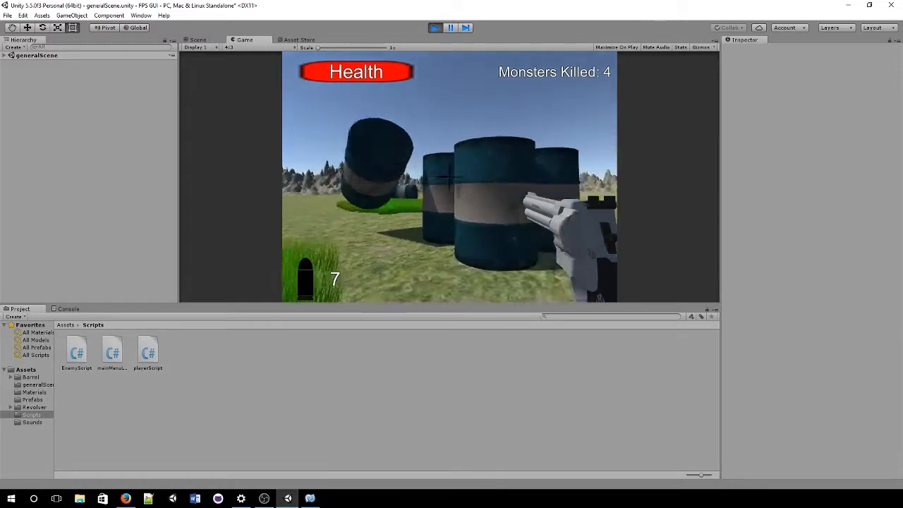
left_click(450, 174)
left_click(449, 175)
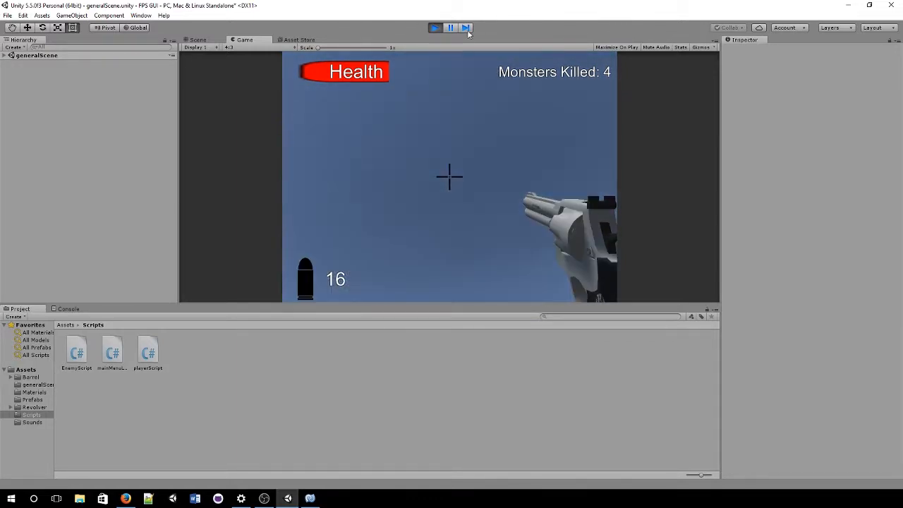
left_click(435, 29)
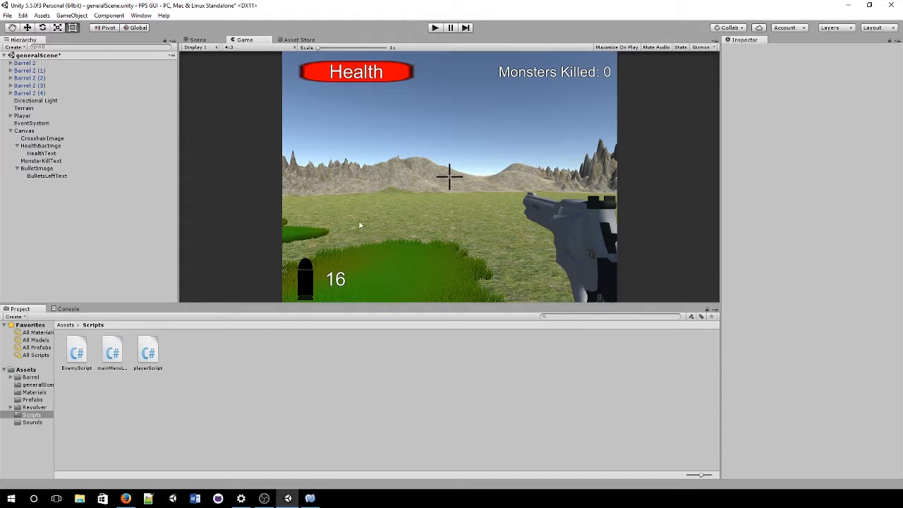
left_click(9, 15)
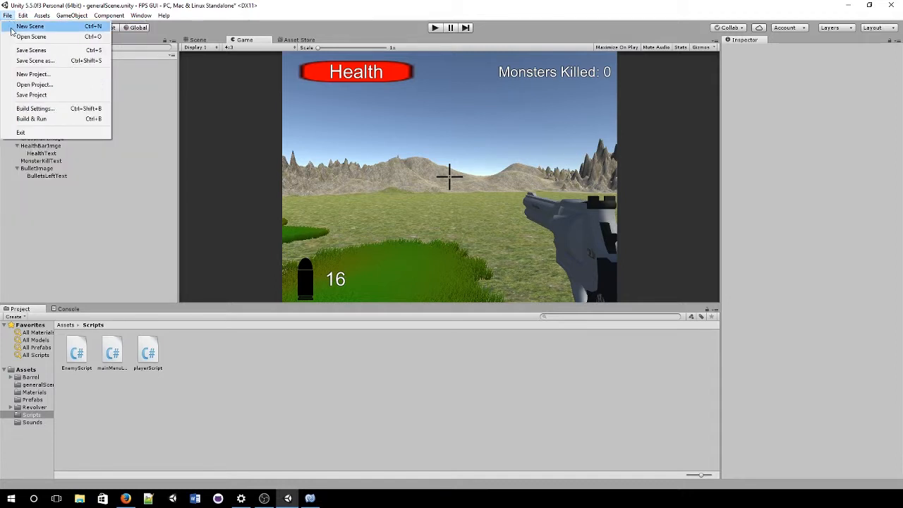
left_click(108, 4)
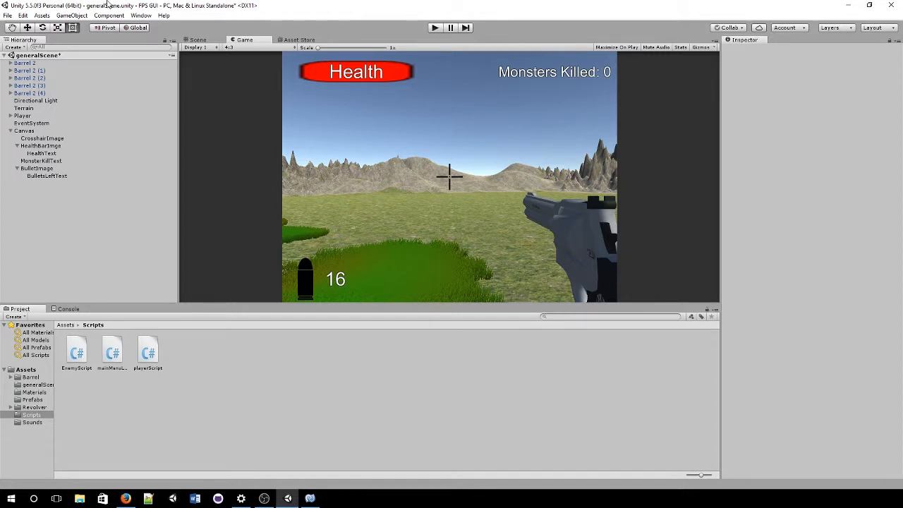
Step: Save generalScene with Ctrl+S
left_click(10, 15)
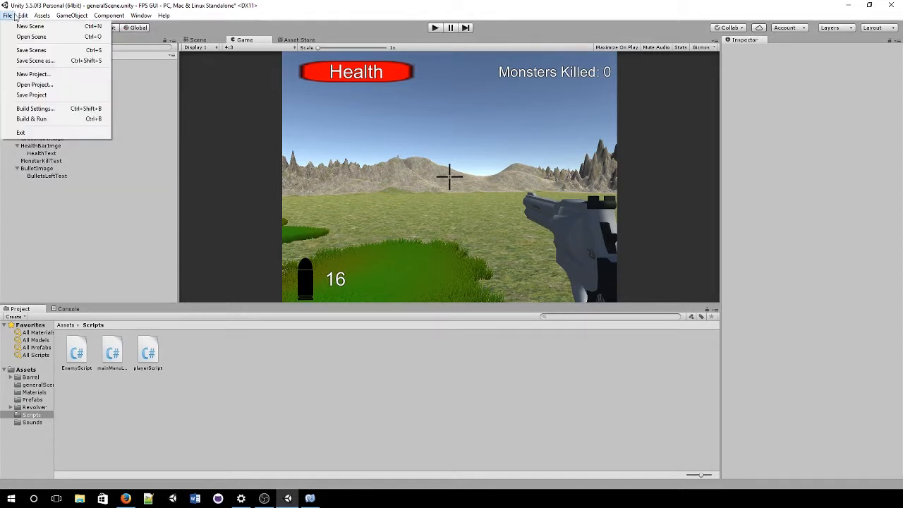
left_click(116, 4)
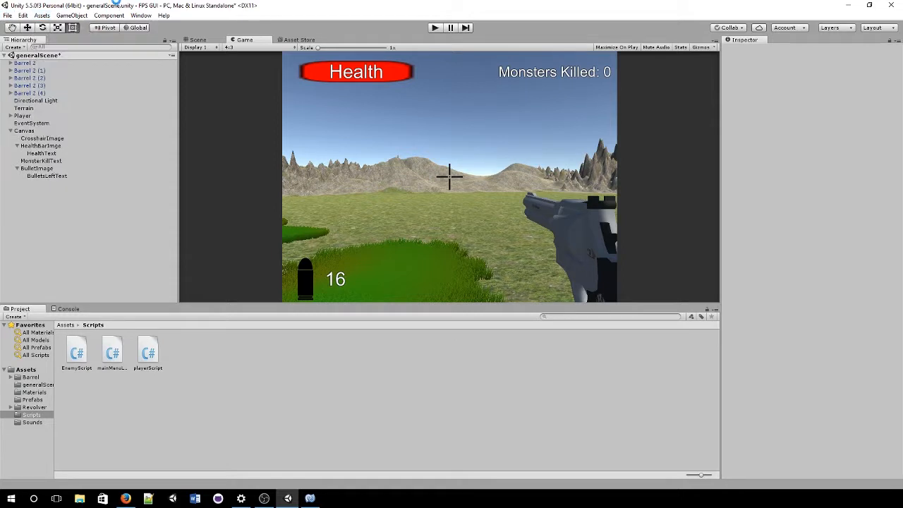
key("ctrl+s")
Step: Add the open generalScene to the Build Settings scene list and close the window
left_click(8, 15)
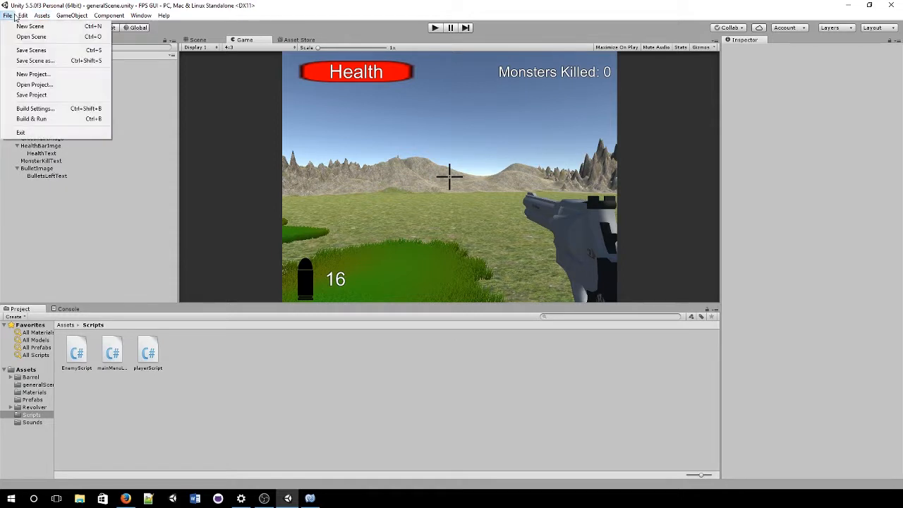
left_click(75, 109)
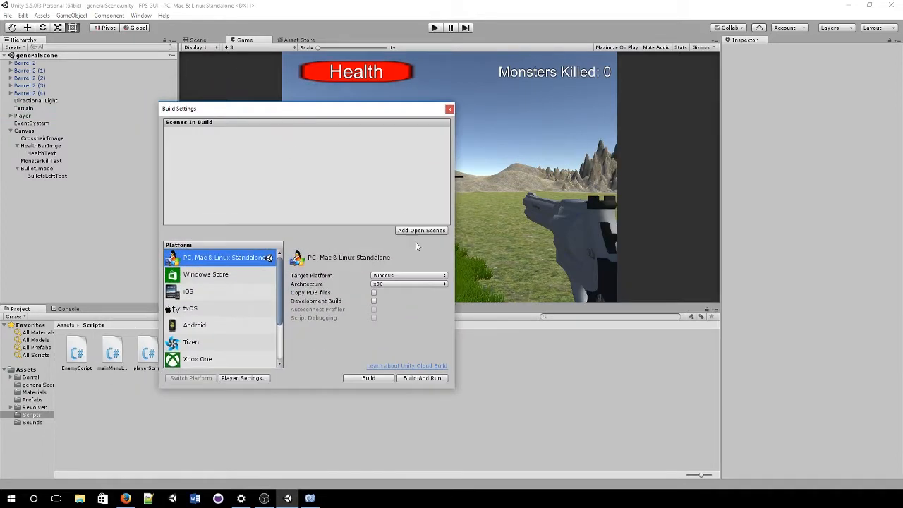
left_click(441, 232)
left_click(212, 131)
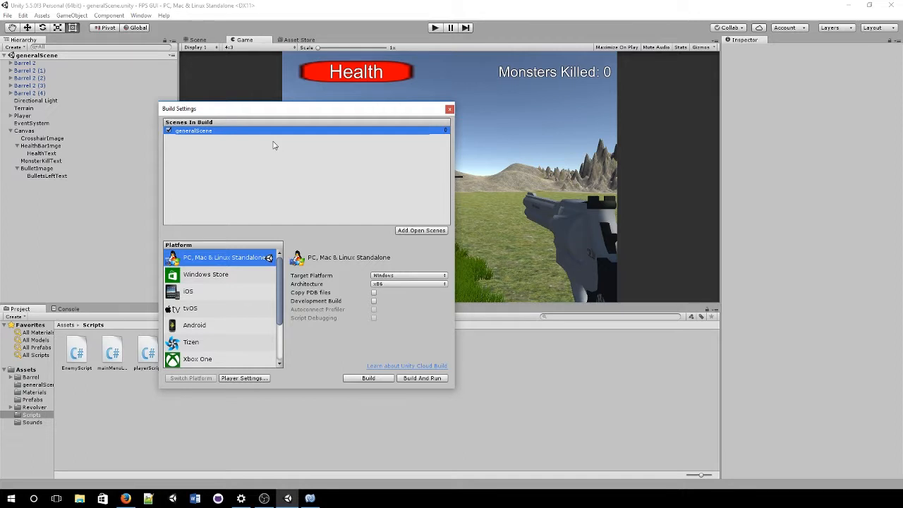
left_click(450, 109)
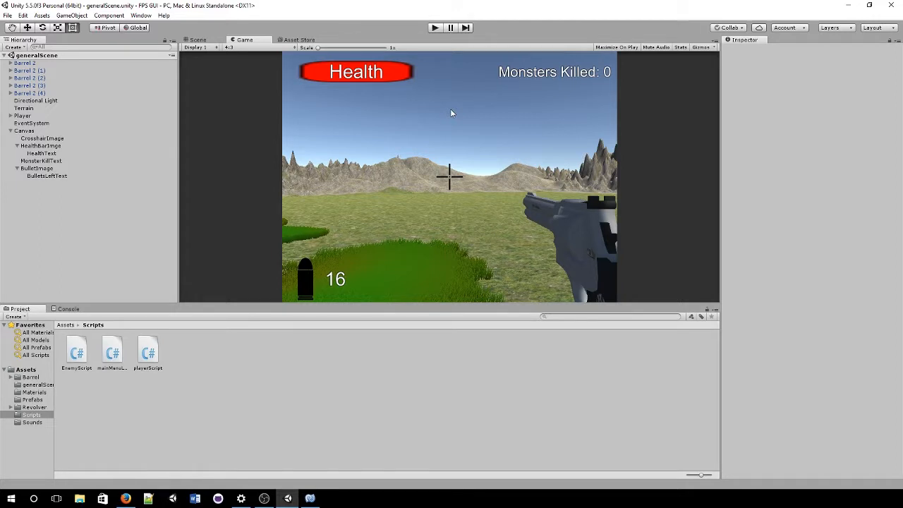
left_click(9, 16)
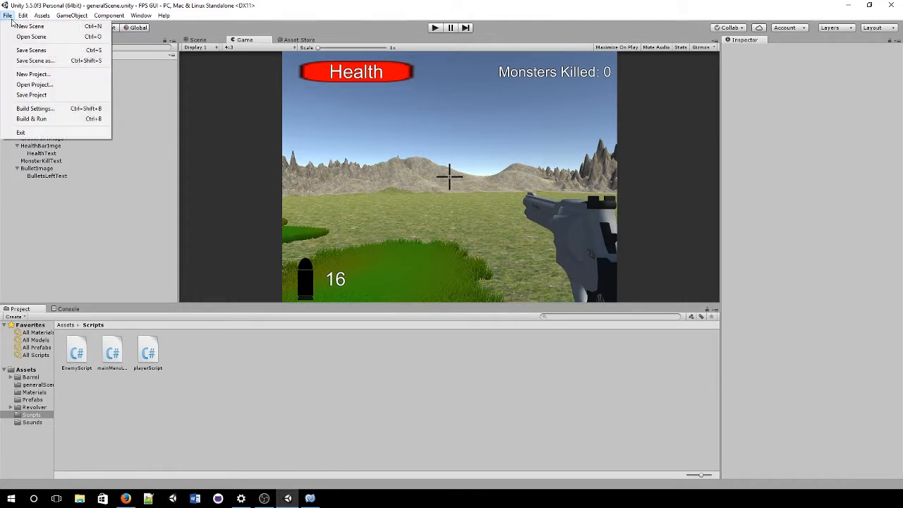
Step: Create a new untitled scene and add a UI Text object from the Hierarchy's context menu
left_click(28, 26)
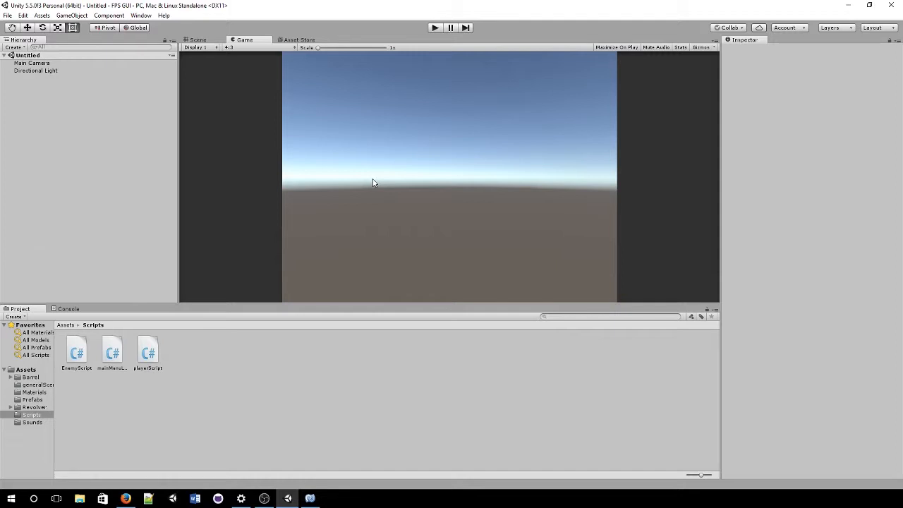
right_click(71, 163)
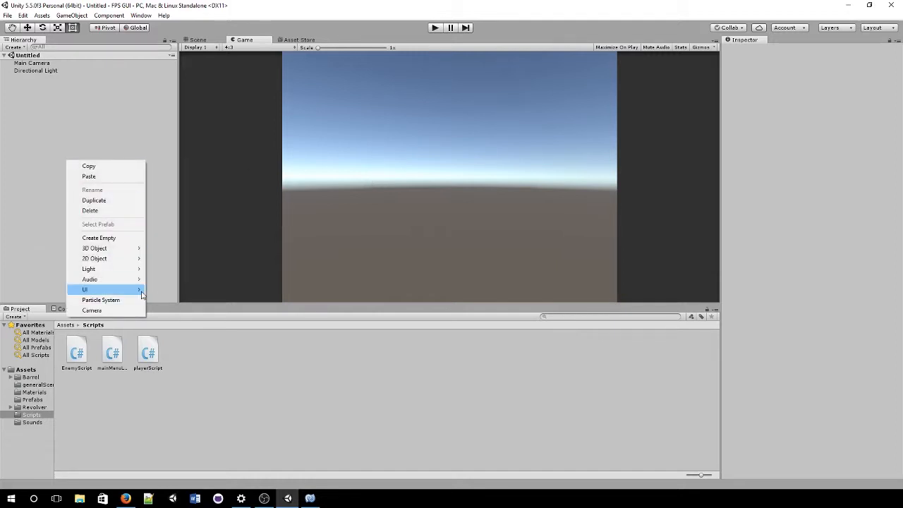
mouse_move(145, 291)
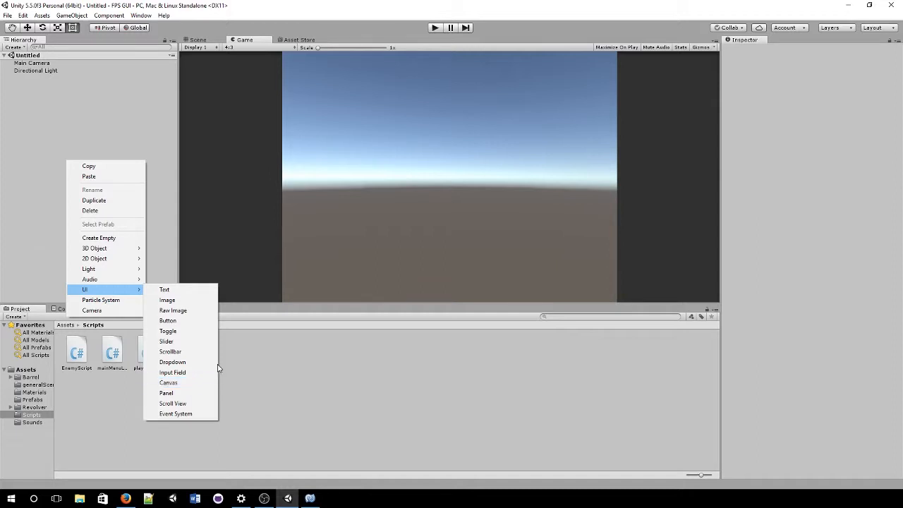
left_click(200, 290)
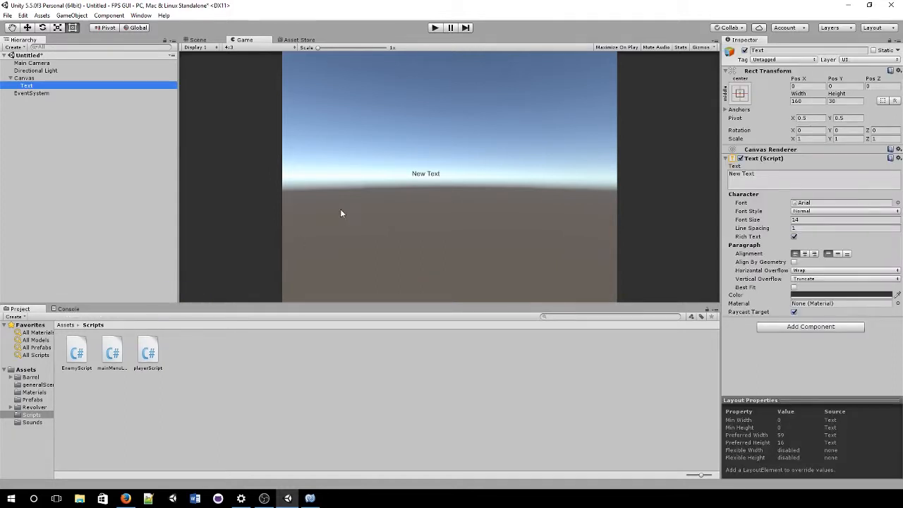
Step: Rename the new Text object to TitleText
left_click(23, 94)
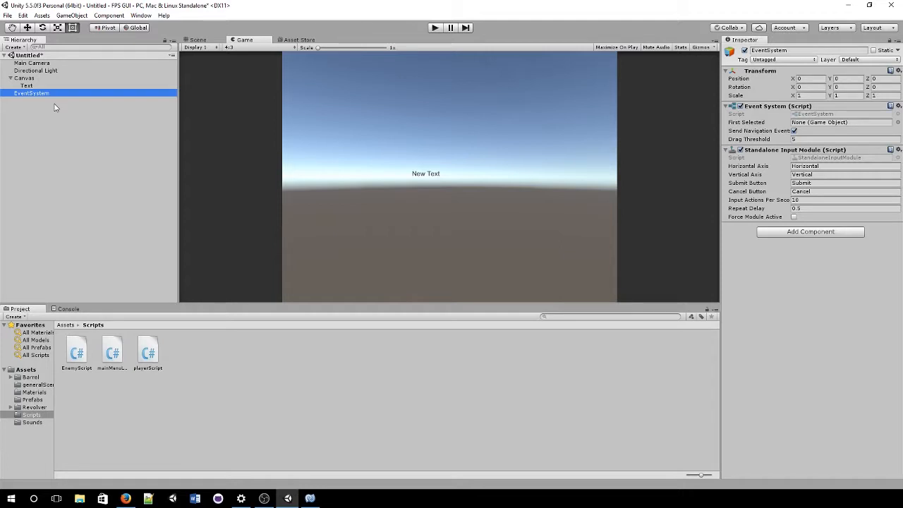
left_click(26, 85)
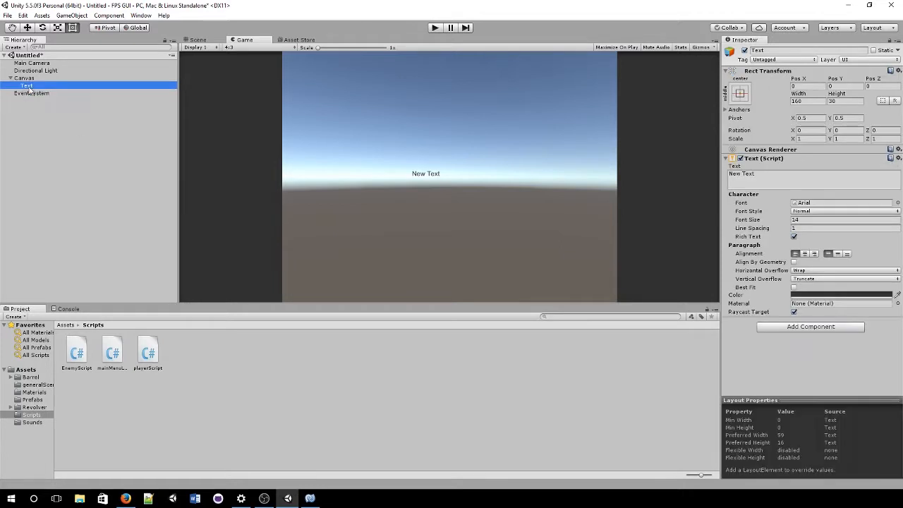
left_click(862, 51)
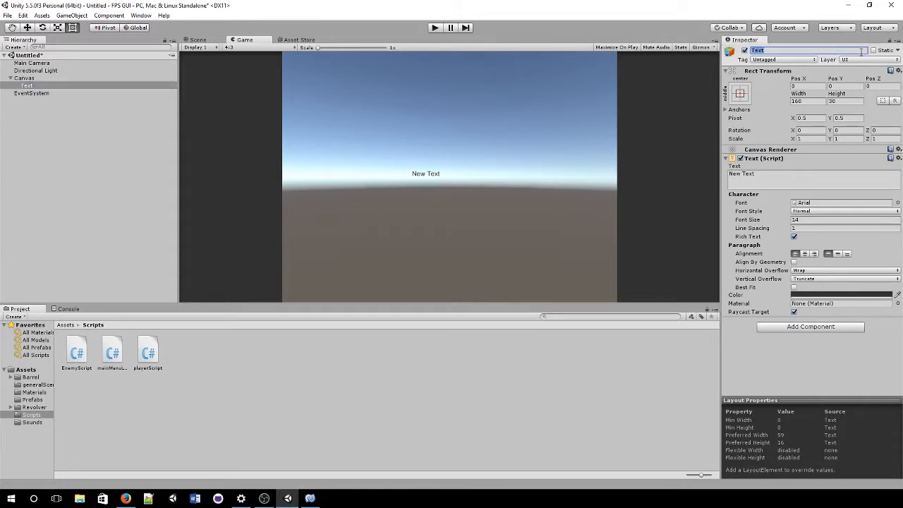
type("Title")
left_click(861, 51)
left_click(855, 53)
type("Tex")
key("BackSpace")
key("BackSpace")
type("ext")
key("Return")
Step: Make the text read 'Cooking Banaza' in violet purple with Best Fit enabled
left_click(798, 182)
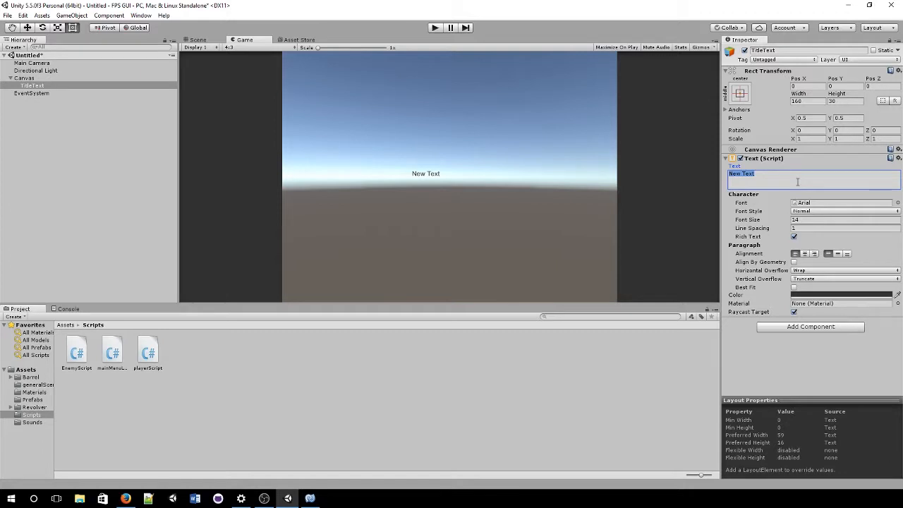
type("Cooking Banaza")
left_click(843, 294)
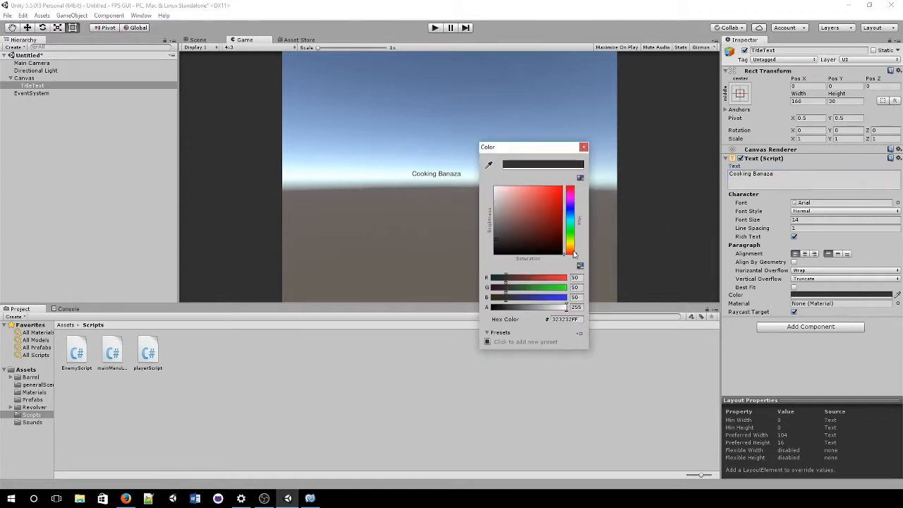
left_click_drag(572, 216, 578, 168)
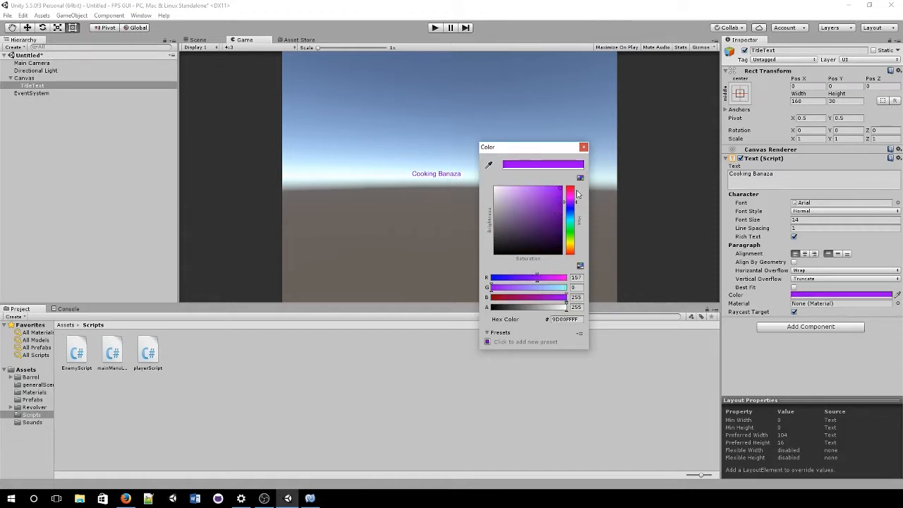
left_click(572, 203)
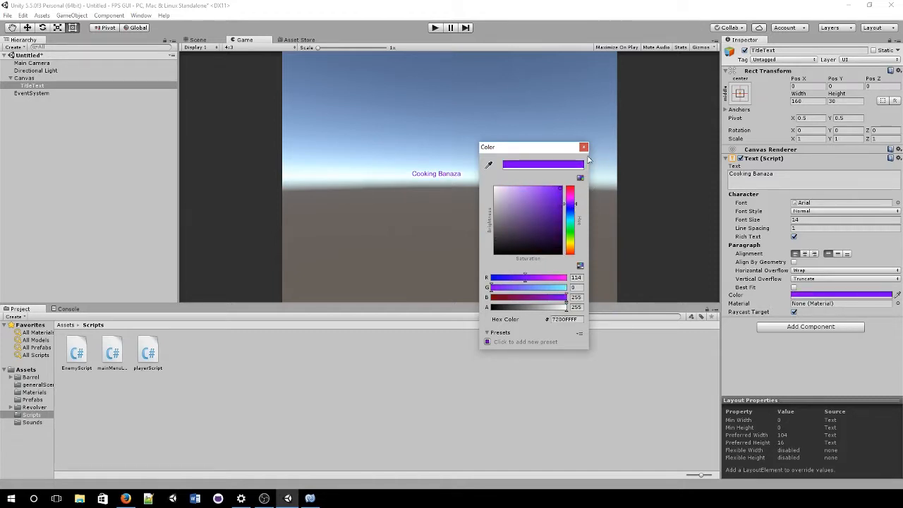
left_click(583, 147)
left_click(794, 288)
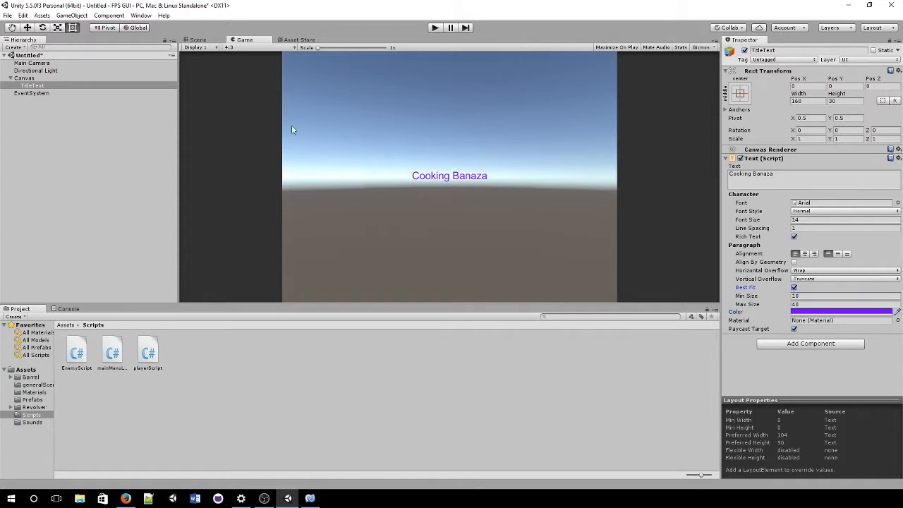
Step: In the Scene view, enlarge the TitleText box with the rect tool
left_click(209, 40)
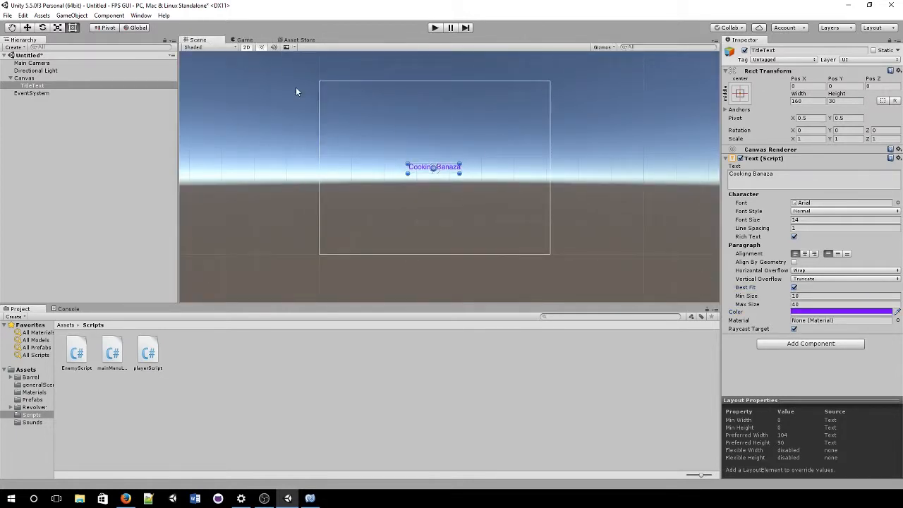
left_click(246, 46)
key("w")
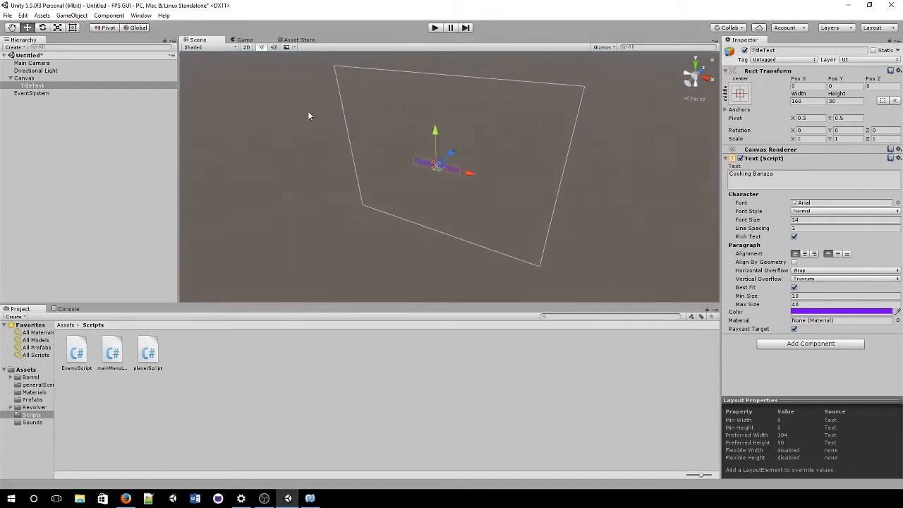
key("t")
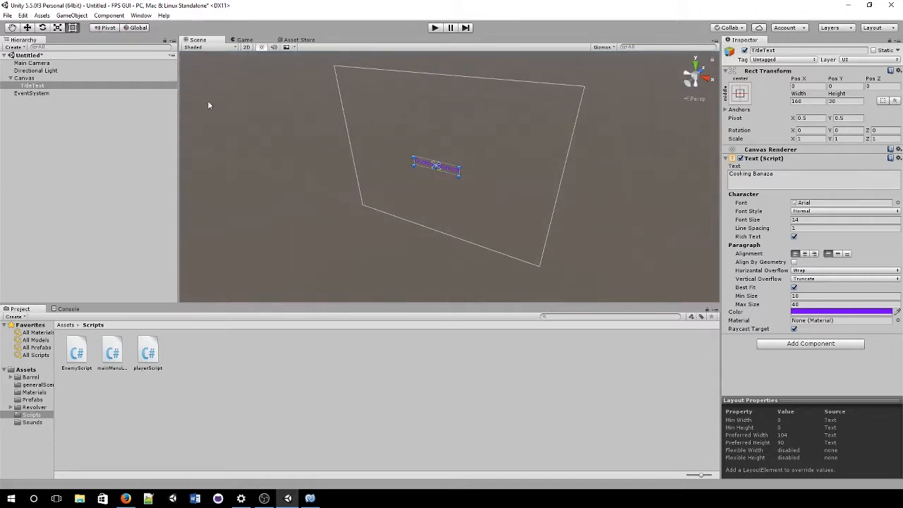
left_click_drag(411, 220, 327, 138, "alt")
left_click(247, 46)
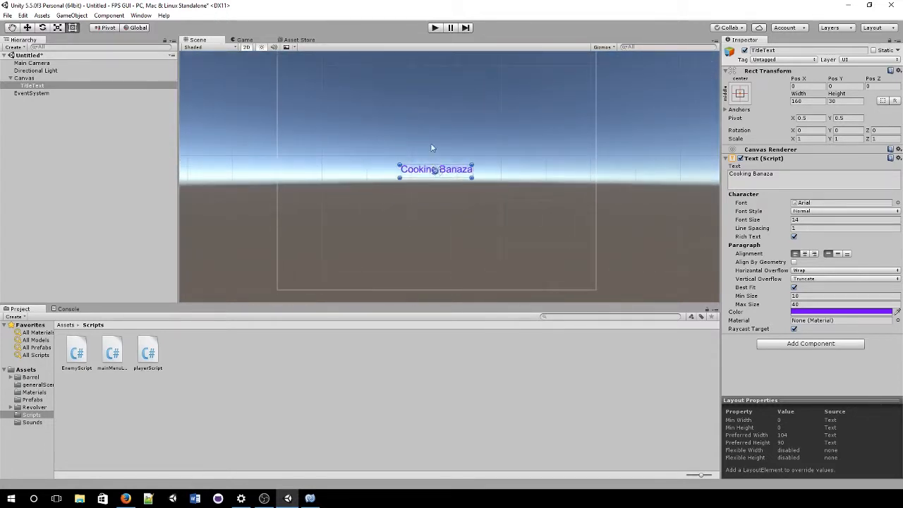
scroll(444, 164, "down", 2)
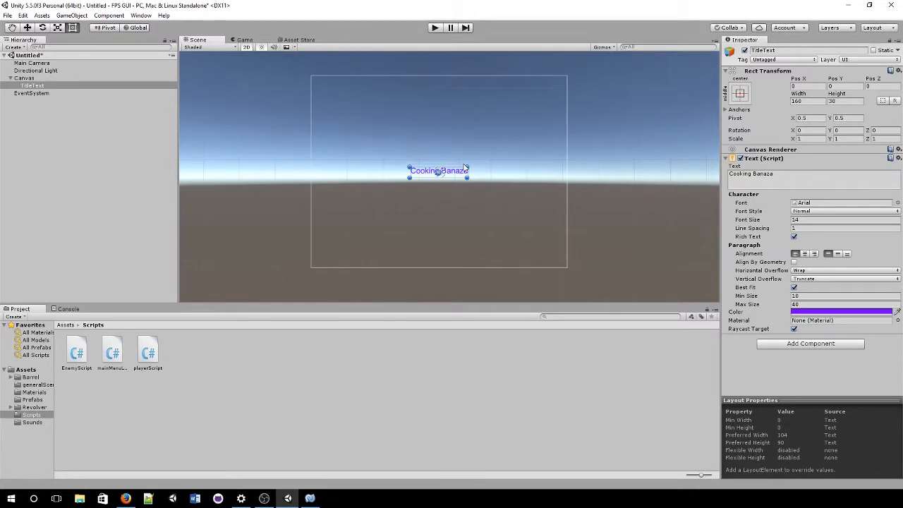
left_click_drag(468, 167, 566, 76)
left_click_drag(409, 178, 310, 172)
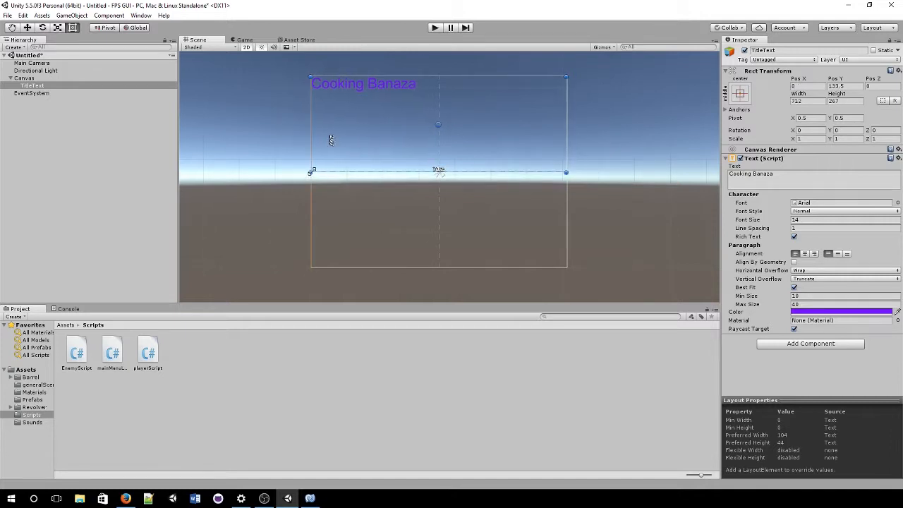
Step: Centre the title horizontally and vertically, set Best Fit Max Size to 300, and preview it in Game view
left_click(805, 253)
left_click(837, 254)
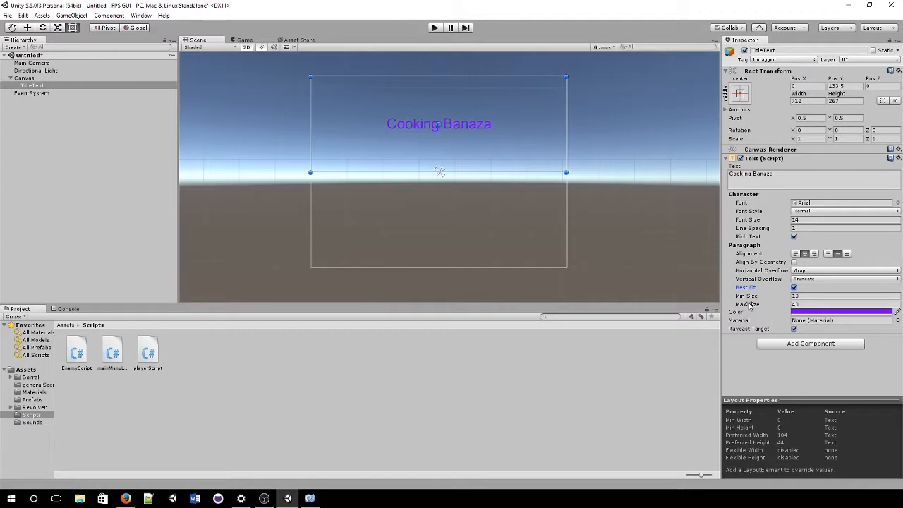
left_click(821, 303)
type("3")
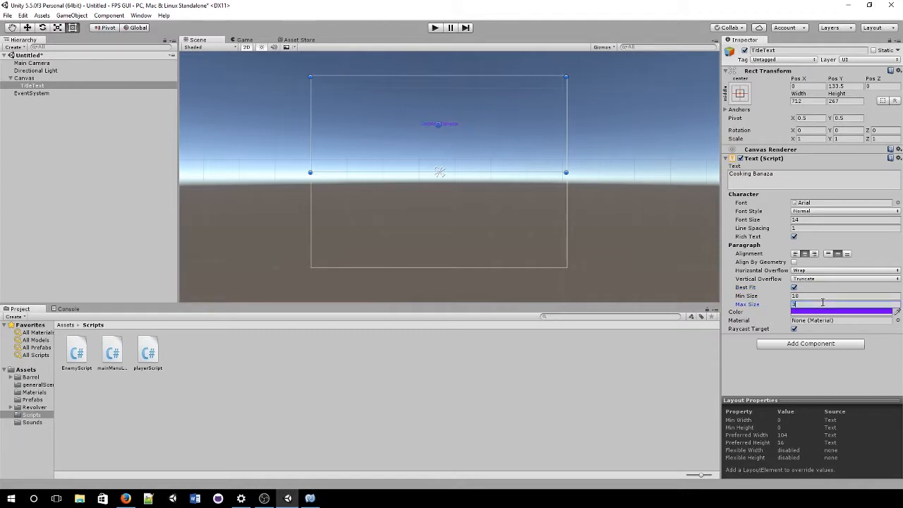
type("00")
scroll(483, 203, "up", 1)
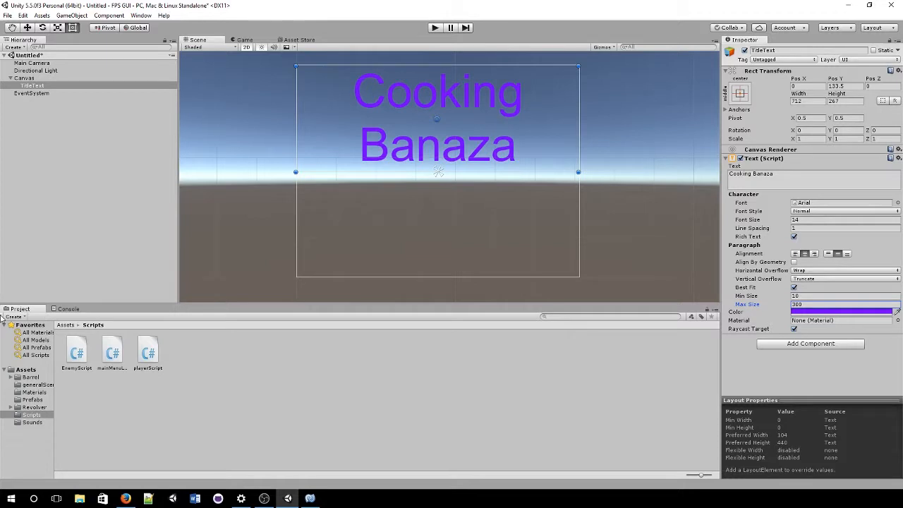
left_click_drag(743, 306, 2, 352)
left_click(827, 305)
type("299")
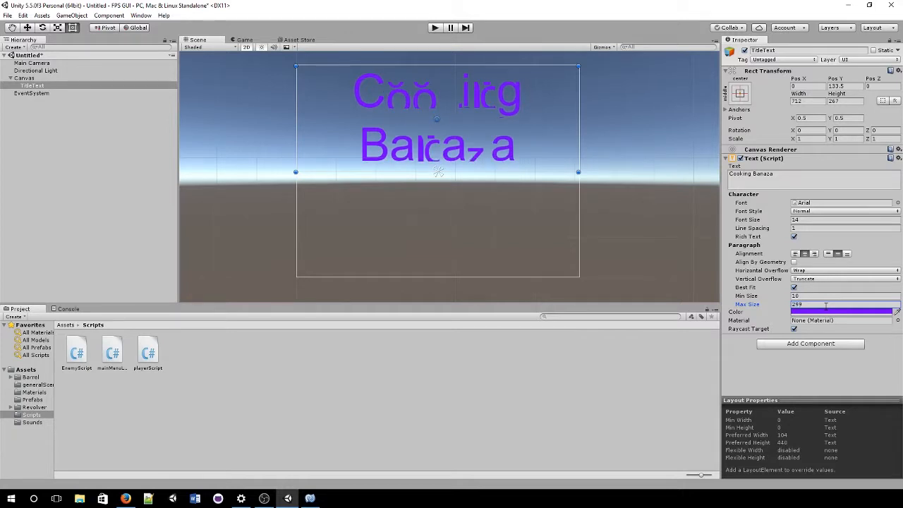
left_click_drag(744, 305, 838, 314)
left_click_drag(763, 304, 691, 300)
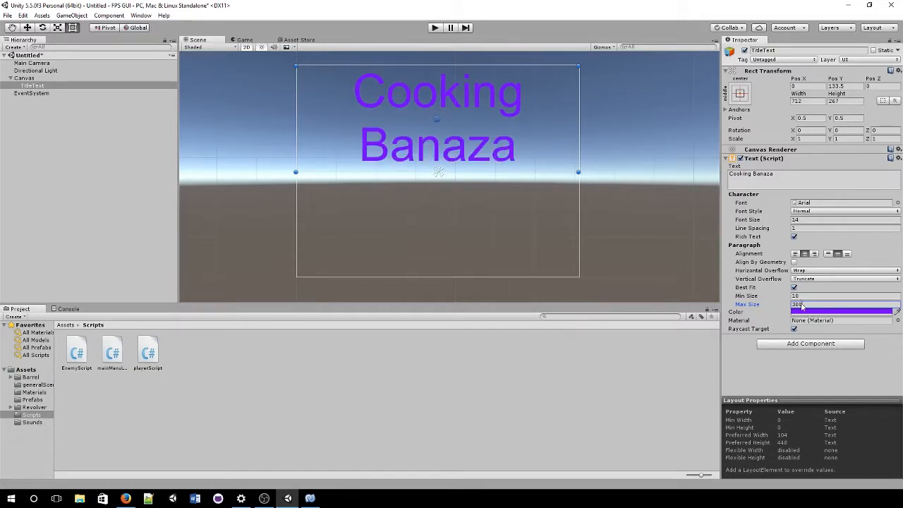
left_click(258, 41)
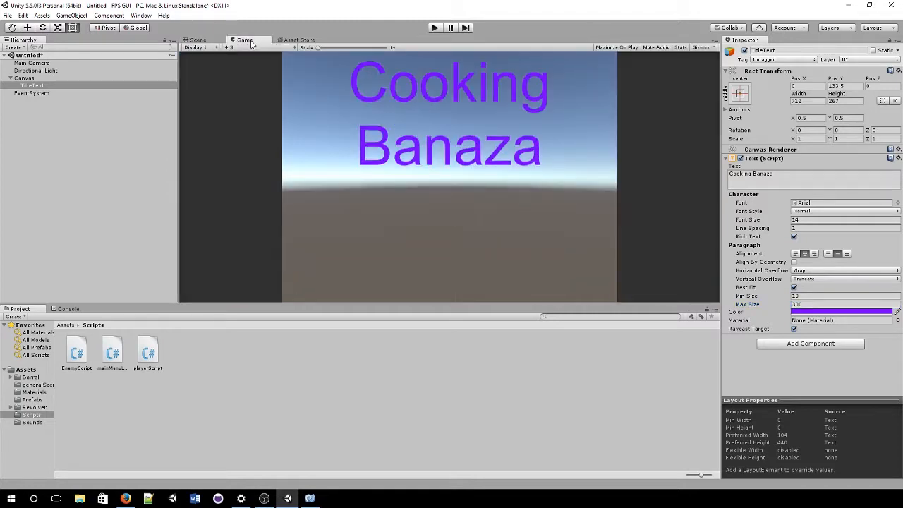
left_click(205, 41)
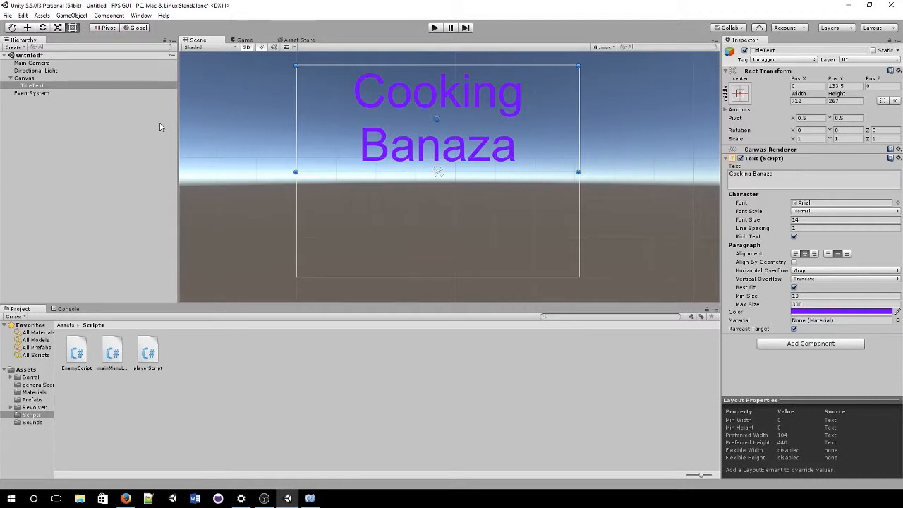
Step: Add a UI Button under the Canvas and move it just below the title
left_click(57, 85)
right_click(67, 78)
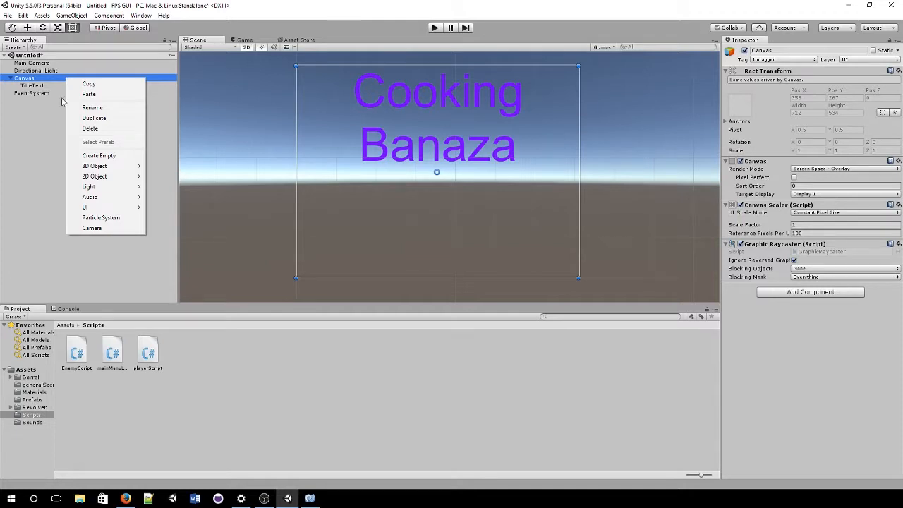
mouse_move(116, 207)
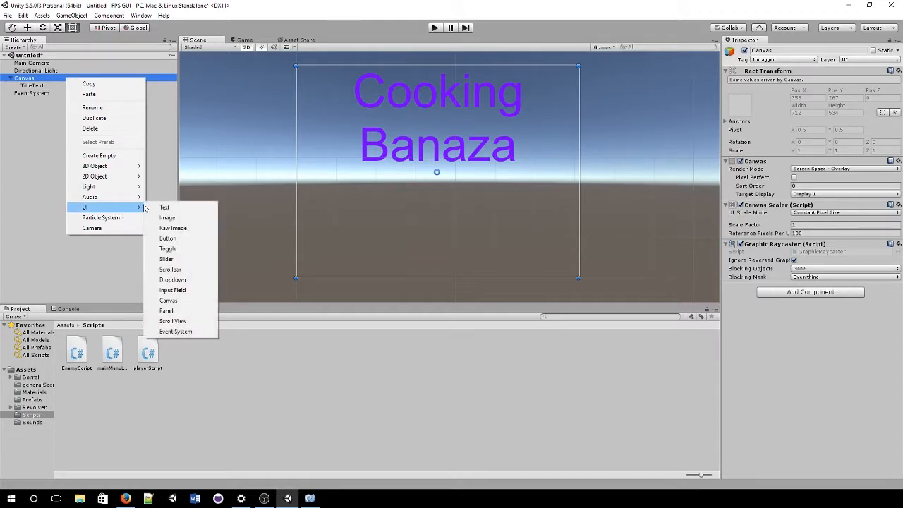
left_click(208, 244)
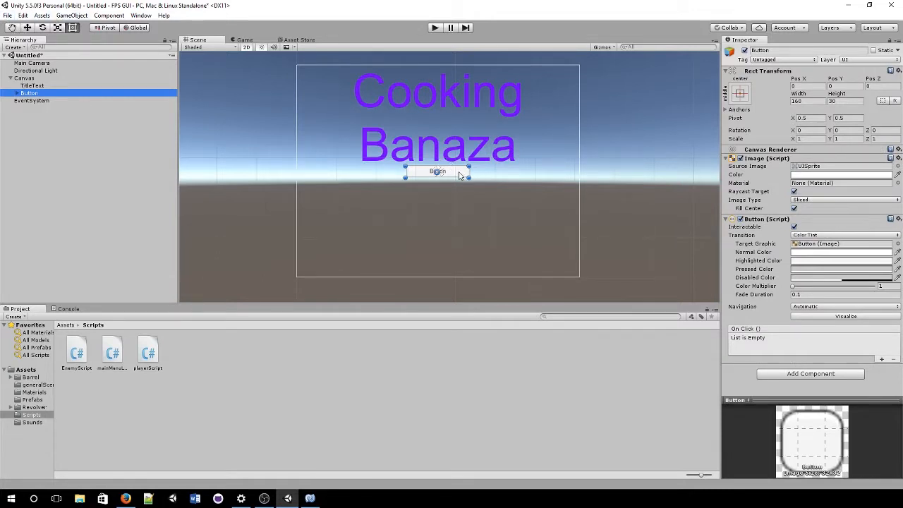
left_click_drag(462, 176, 457, 201)
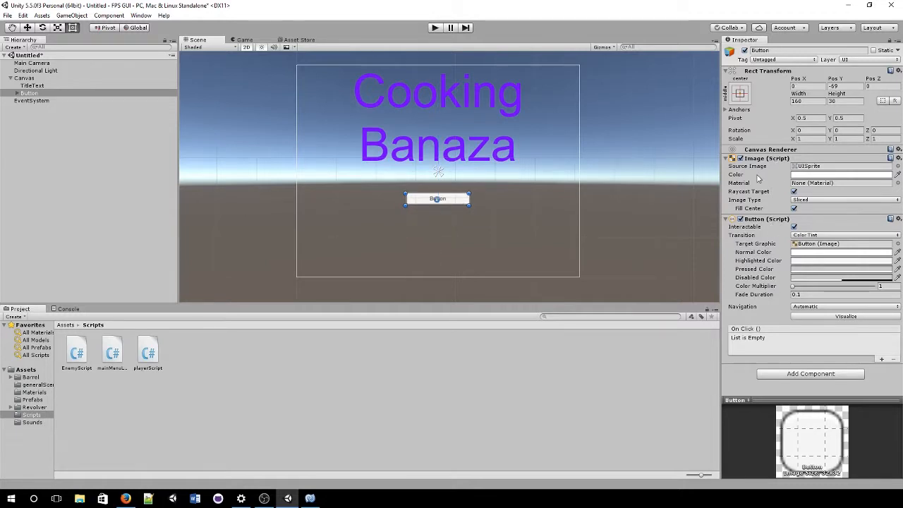
Step: Change the button's child label text to 'Play Game' and enable Best Fit
left_click(17, 95)
left_click(17, 94)
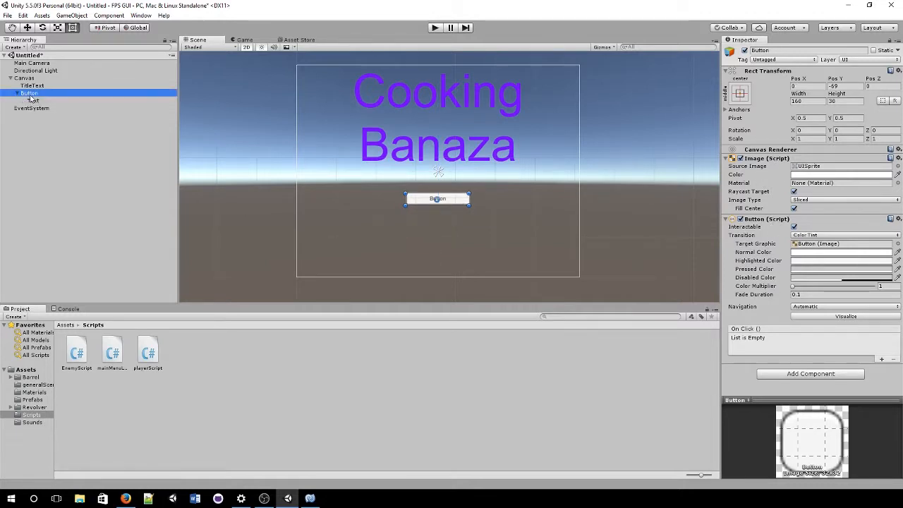
left_click(31, 101)
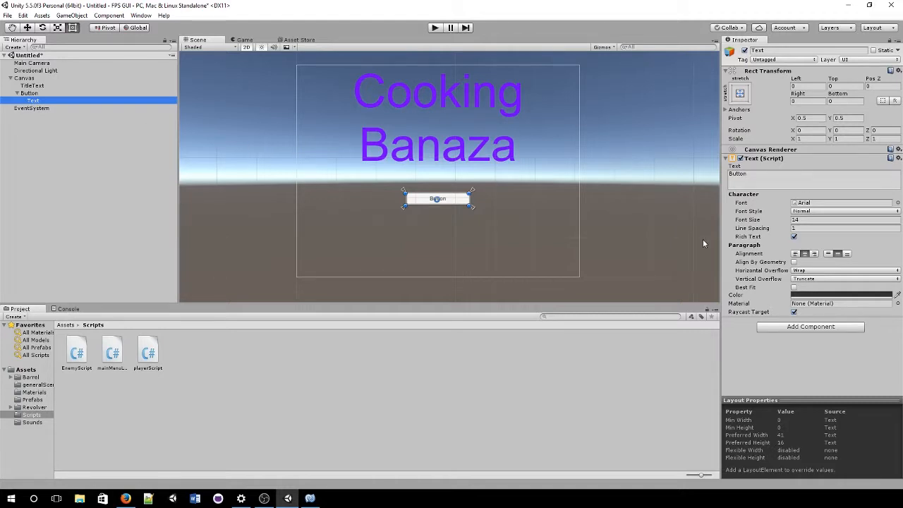
left_click(744, 50)
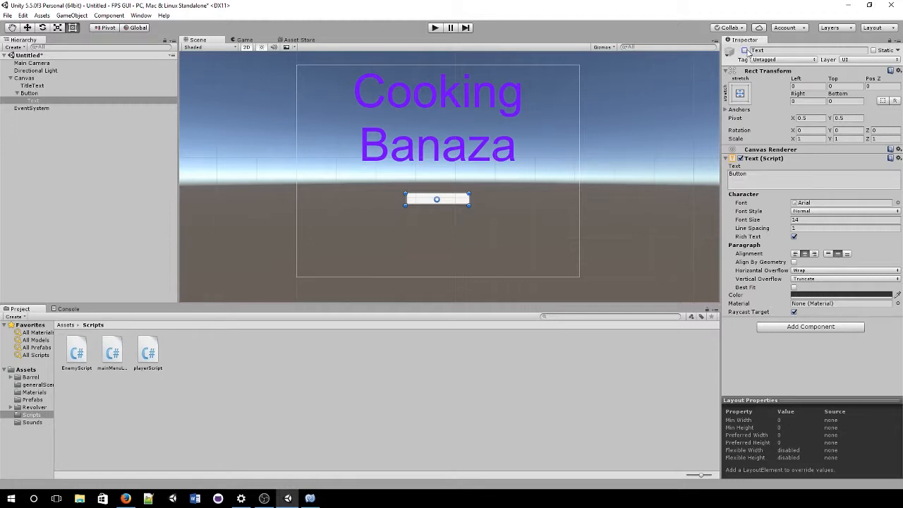
left_click(745, 50)
left_click(764, 179)
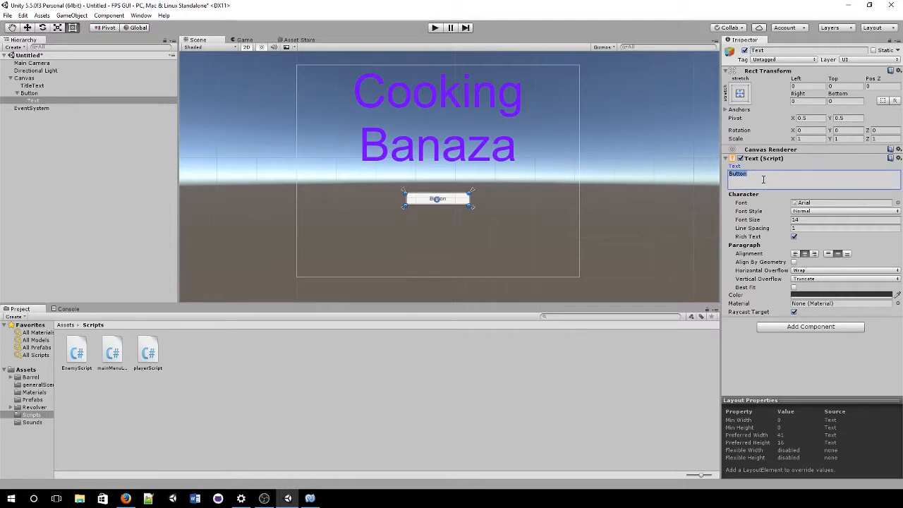
type("Play Game")
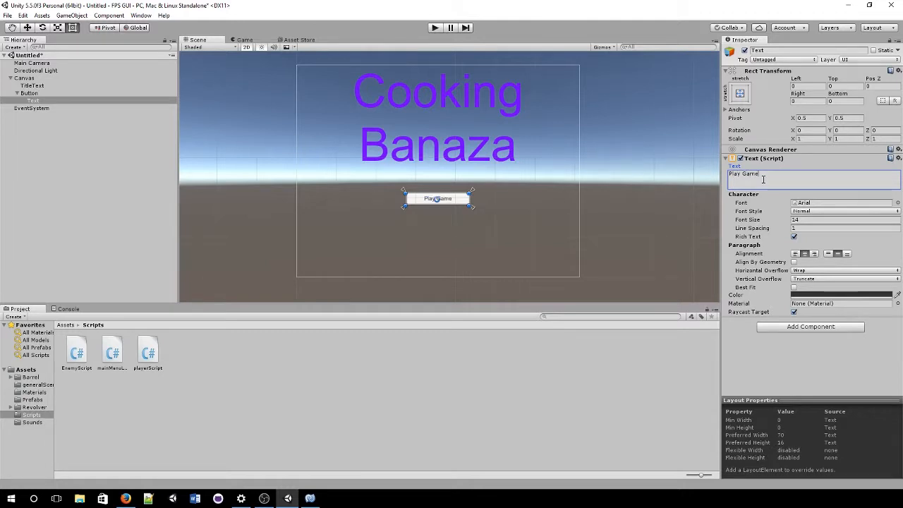
left_click(793, 287)
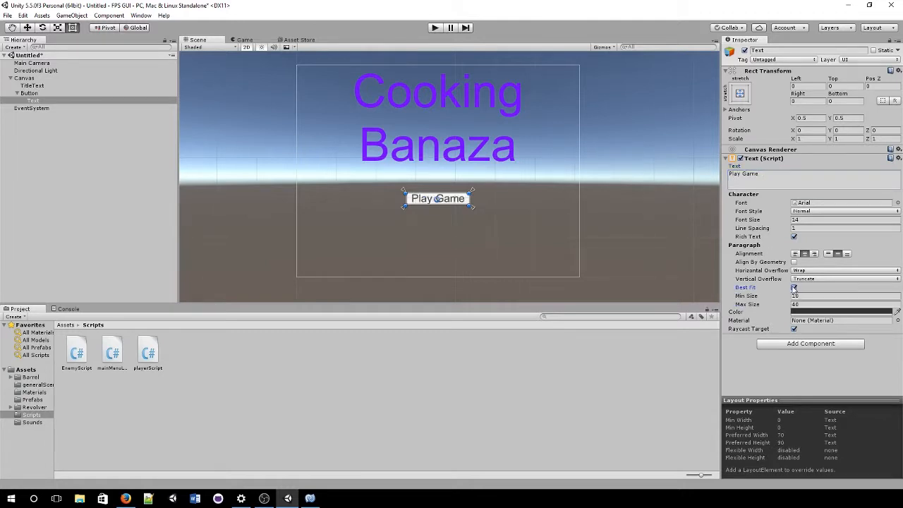
scroll(398, 209, "up", 3)
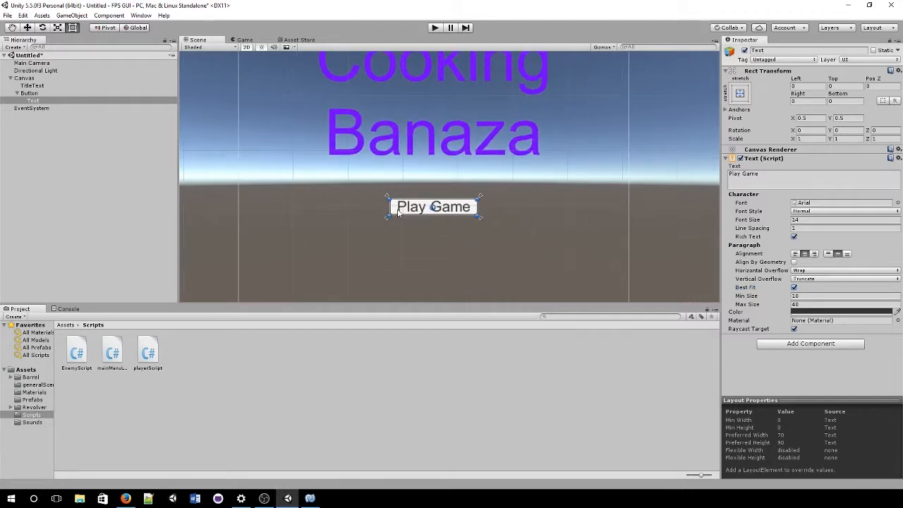
scroll(399, 213, "down", 1)
scroll(397, 212, "up", 1)
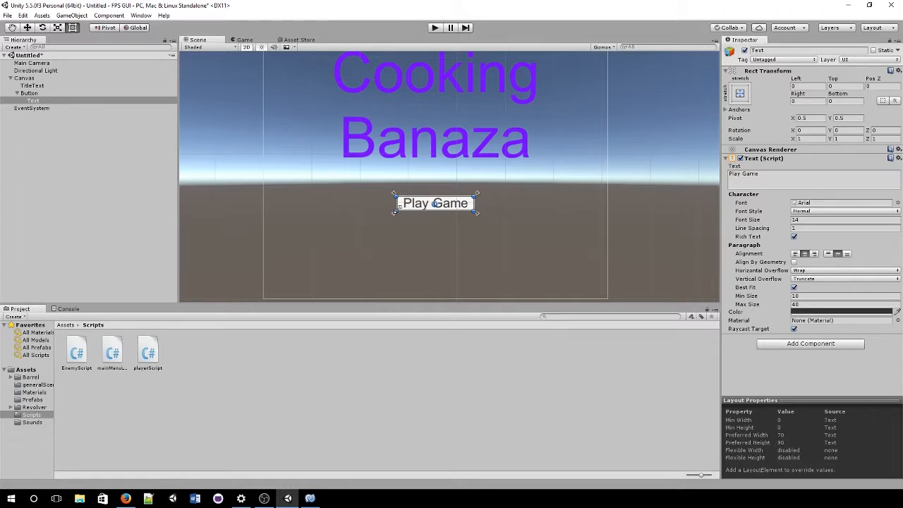
left_click(64, 93)
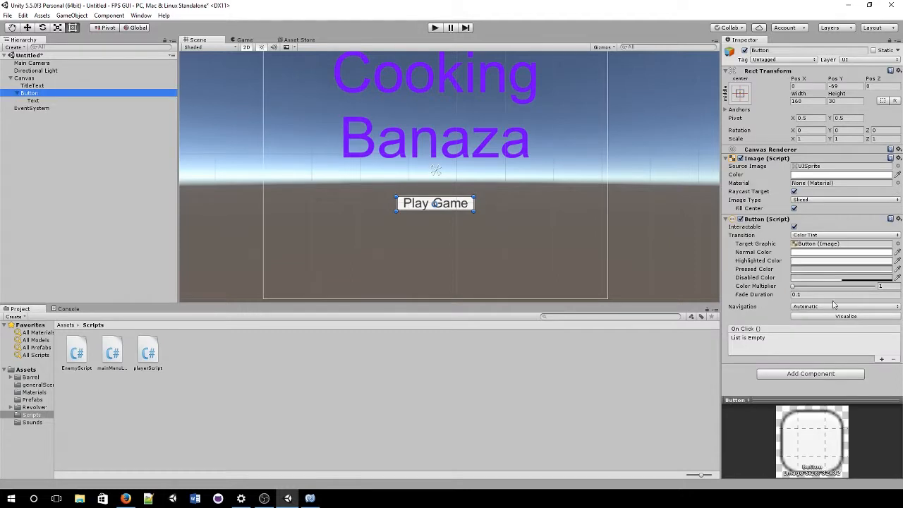
scroll(467, 217, "up", 5)
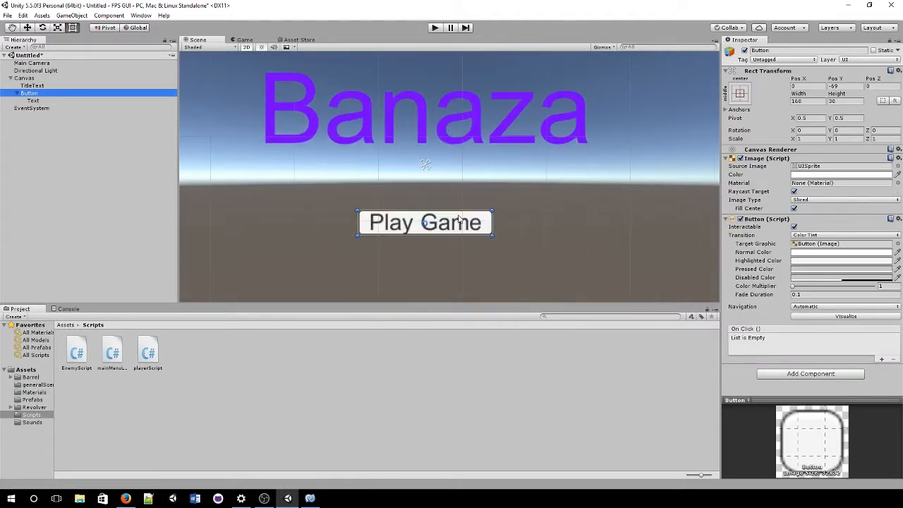
scroll(451, 259, "up", 2)
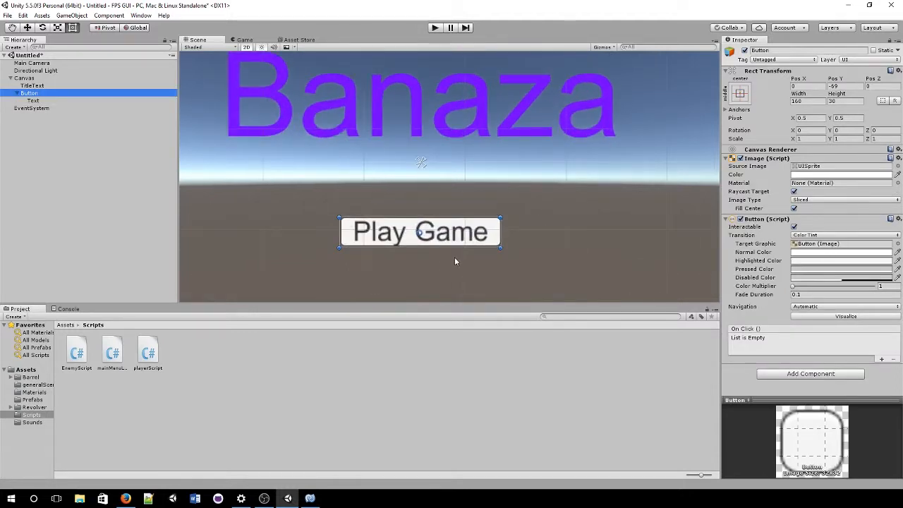
left_click(847, 167)
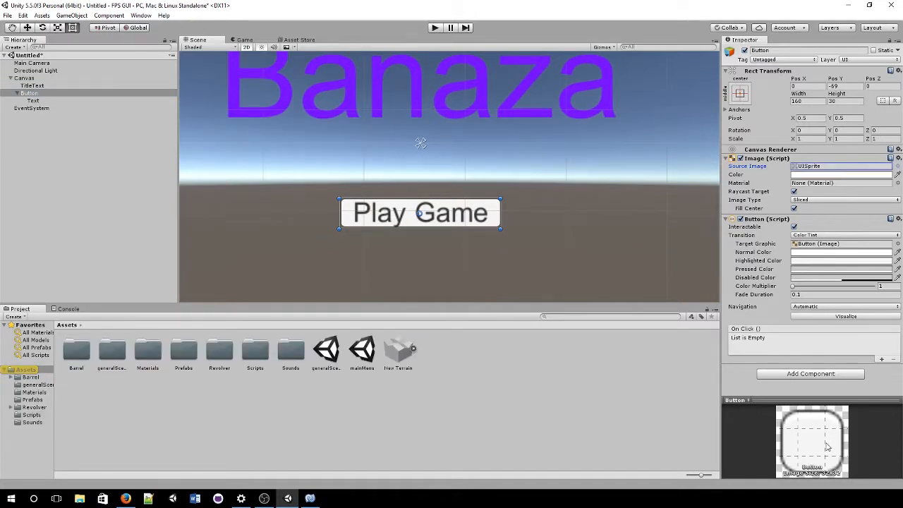
left_click(898, 167)
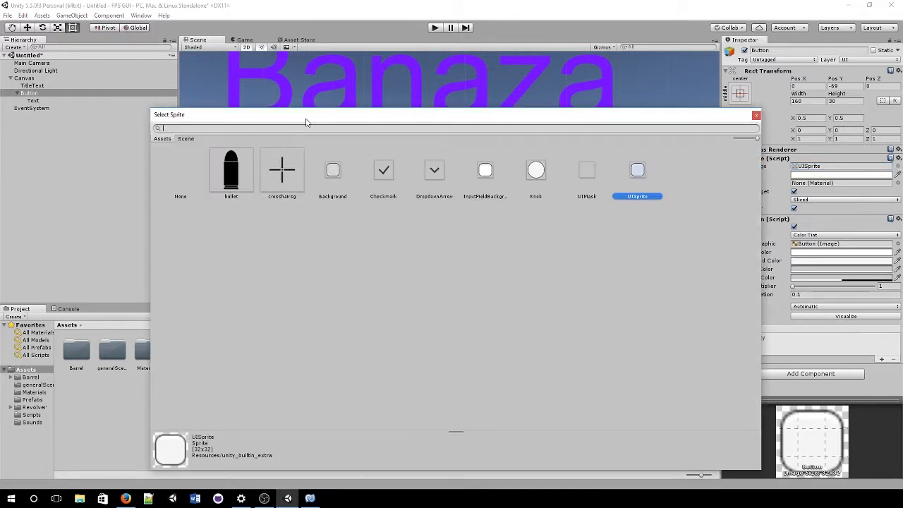
left_click_drag(304, 122, 739, 153)
left_click(728, 192)
scroll(453, 240, "up", 3)
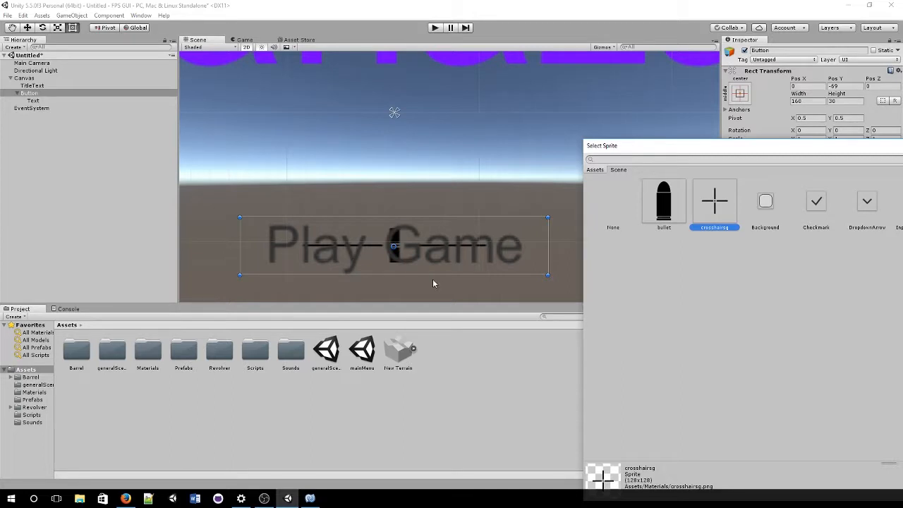
left_click(673, 202)
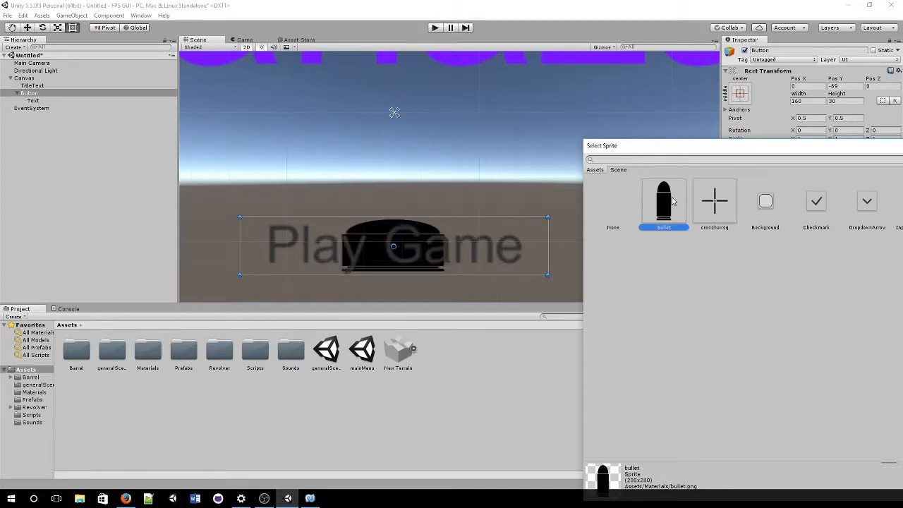
left_click_drag(747, 149, 515, 155)
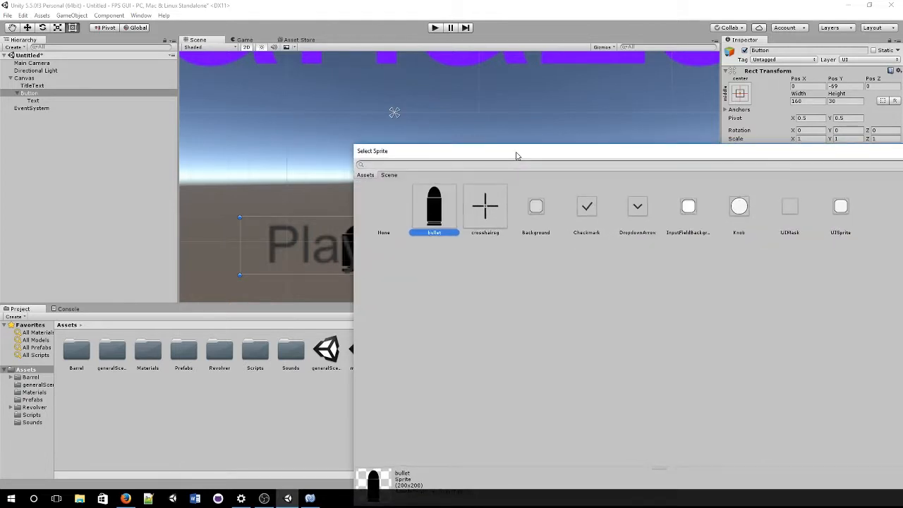
left_click(628, 212)
left_click_drag(616, 155, 520, 126)
double_click(741, 182)
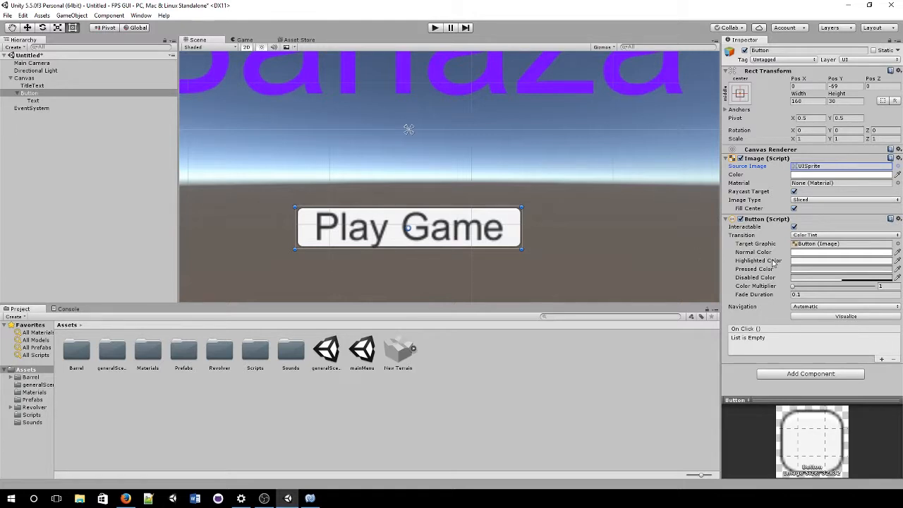
scroll(463, 253, "down", 2)
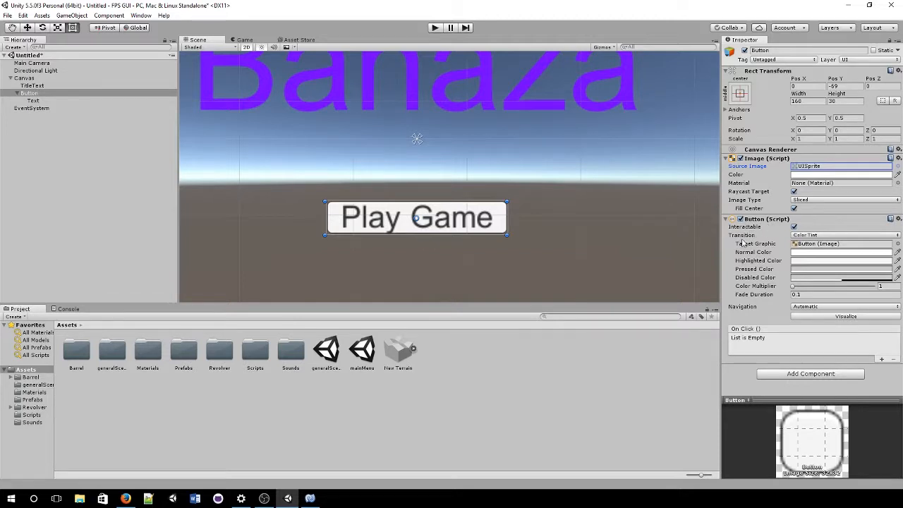
left_click(794, 226)
left_click(794, 227)
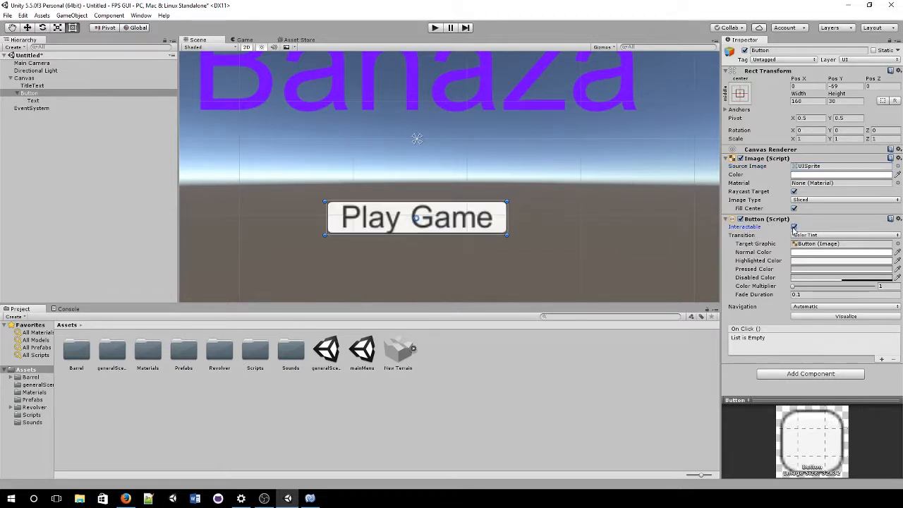
left_click(793, 227)
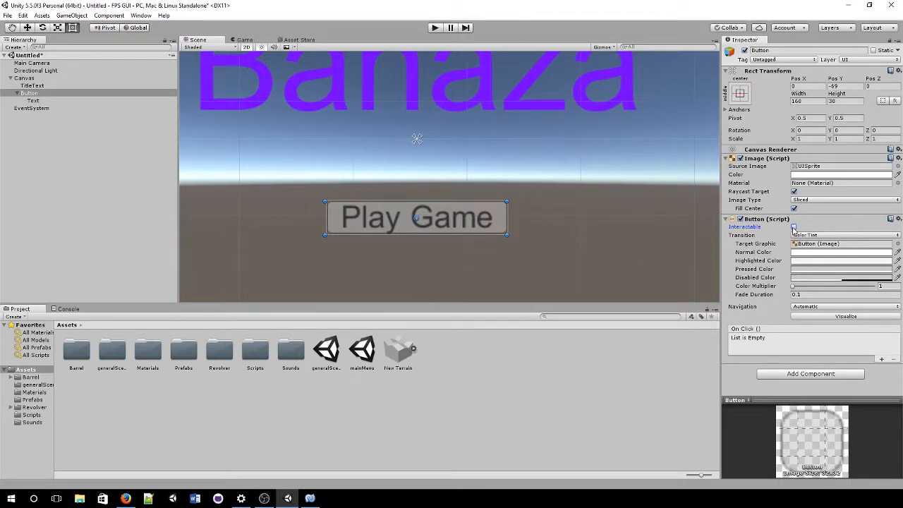
left_click(794, 227)
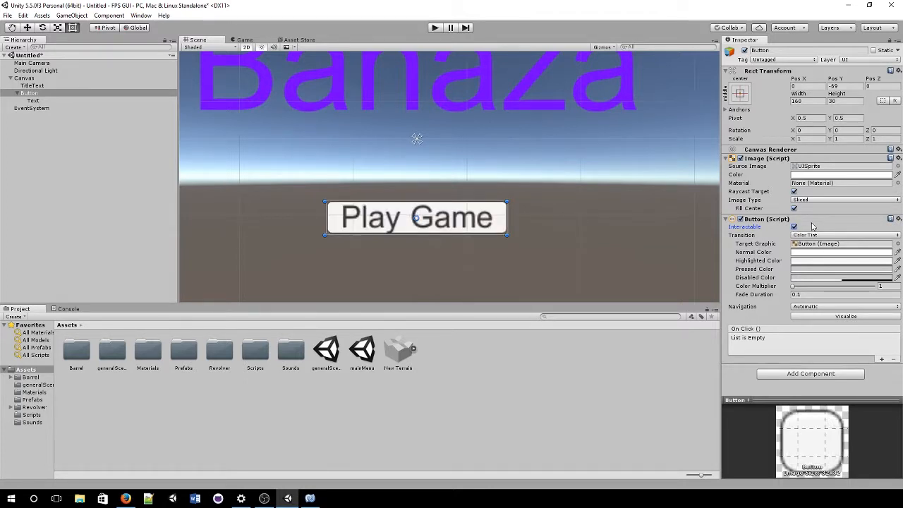
left_click(860, 236)
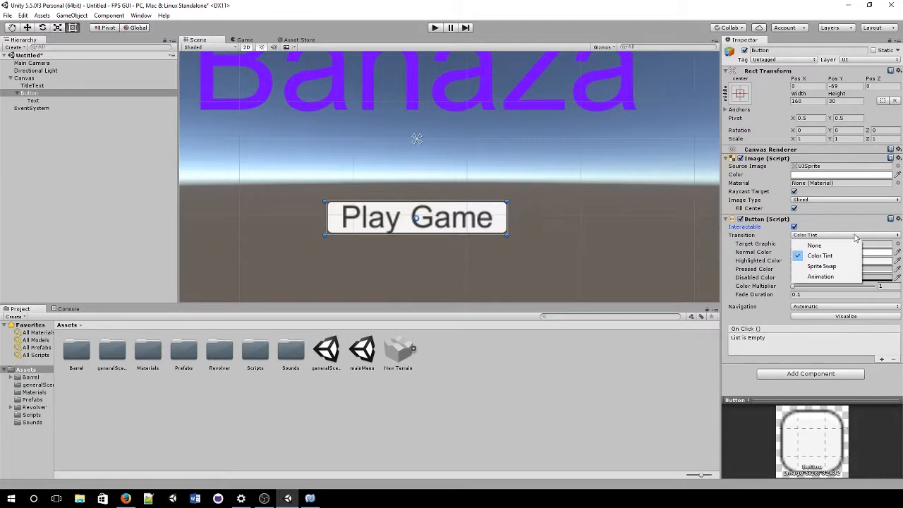
left_click(780, 238)
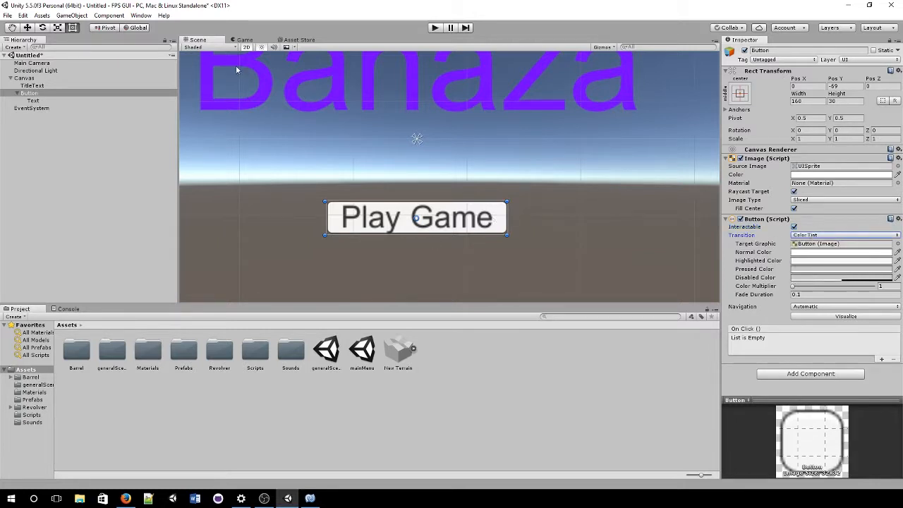
left_click(241, 40)
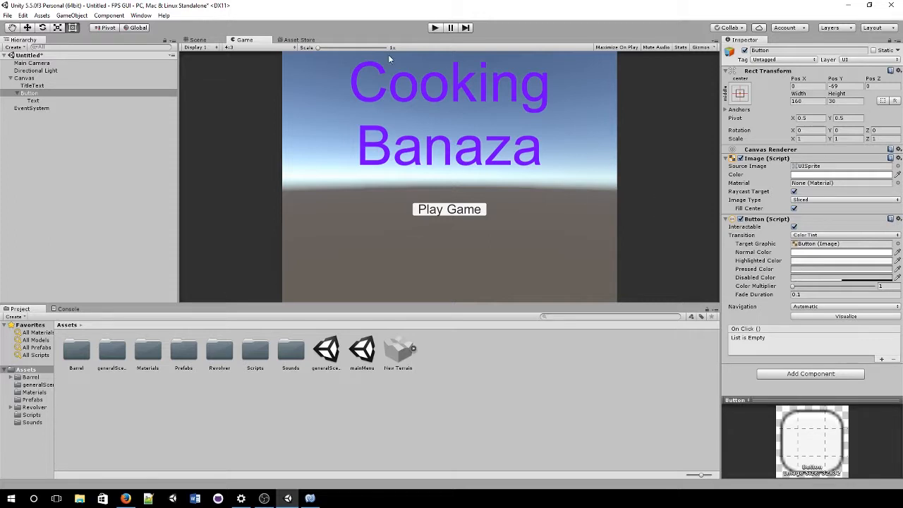
left_click(199, 40)
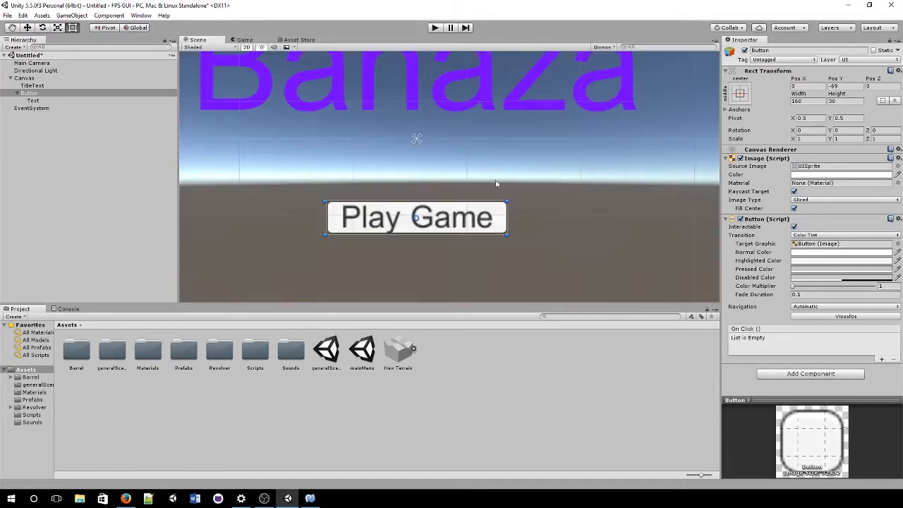
left_click(818, 236)
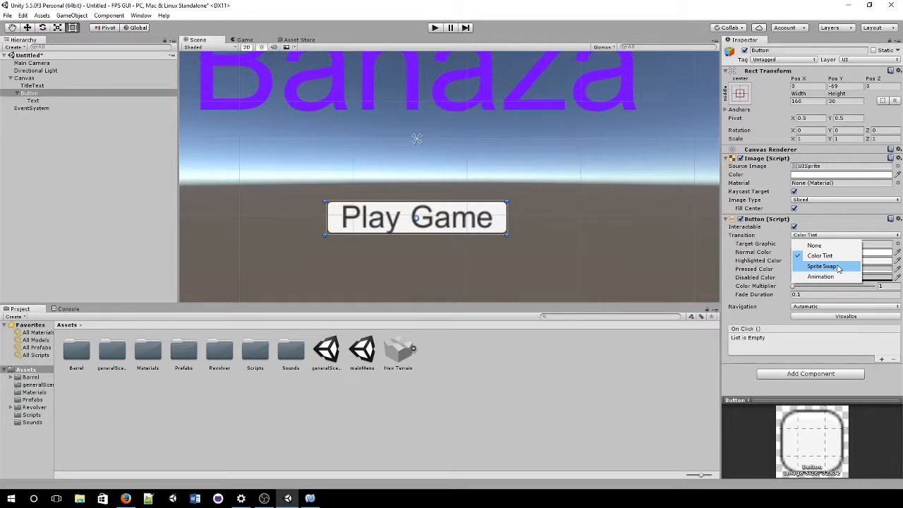
left_click(821, 255)
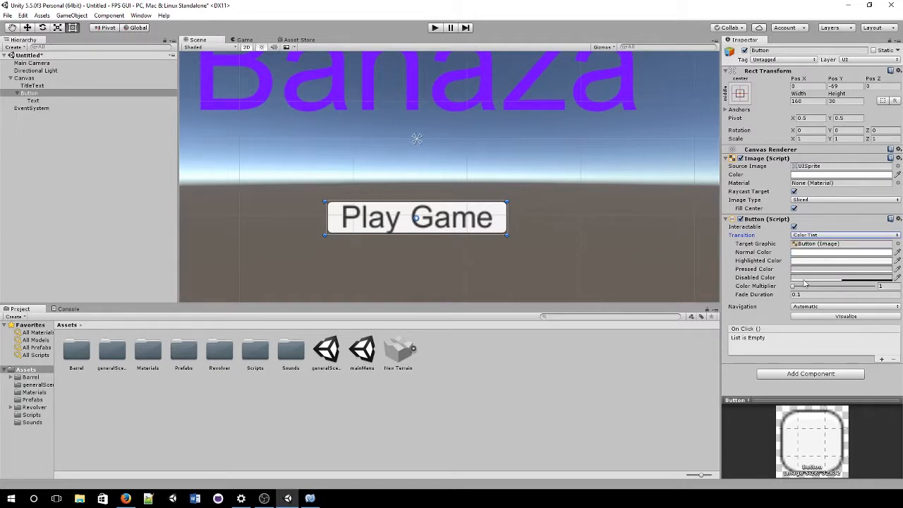
left_click(754, 307)
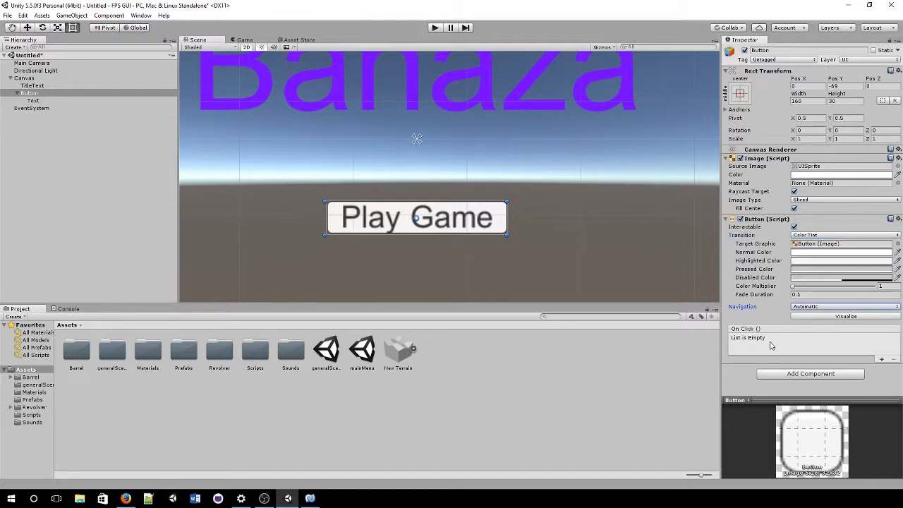
scroll(538, 300, "down", 4)
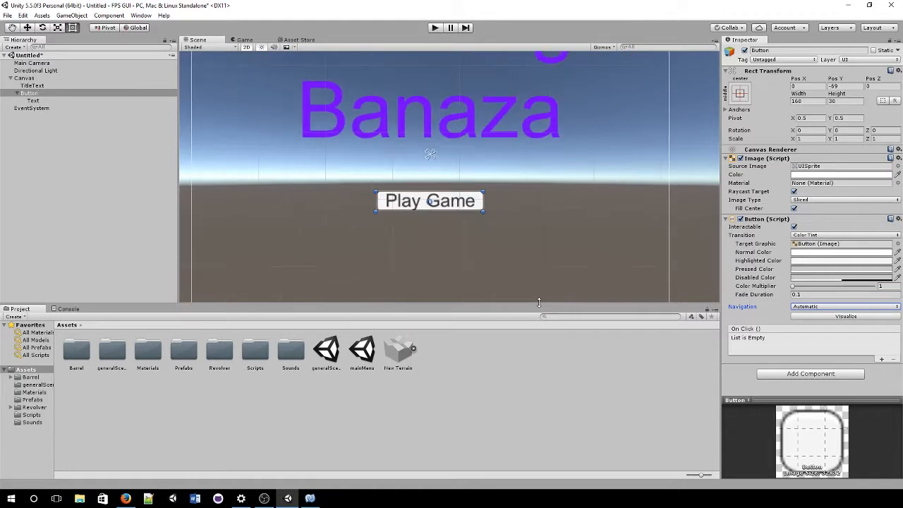
scroll(518, 283, "down", 2)
Step: Rename the Button object to PlayGameButton in the Inspector
middle_click_drag(466, 244, 466, 257)
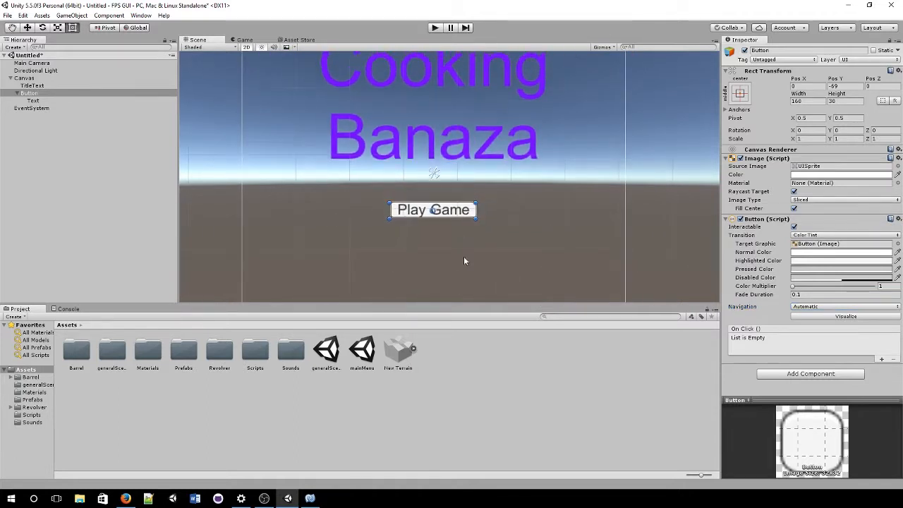
left_click(784, 50)
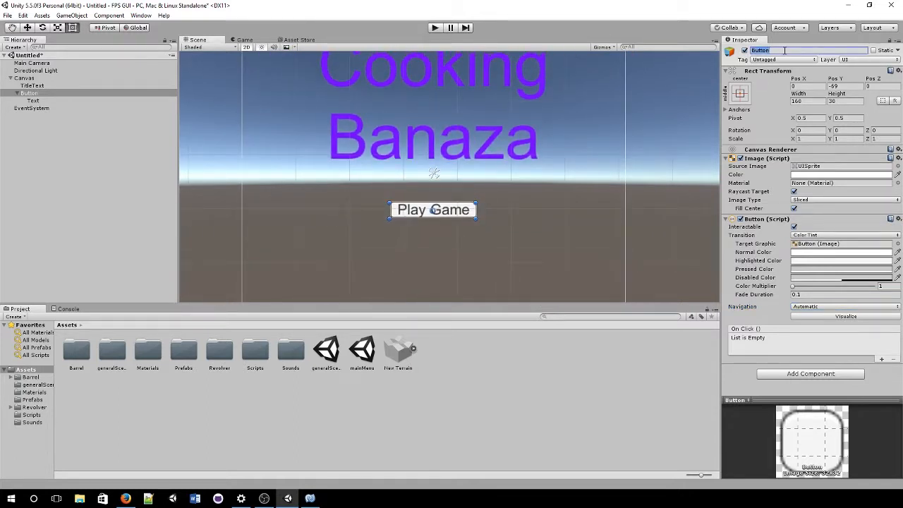
type("PlayGameB")
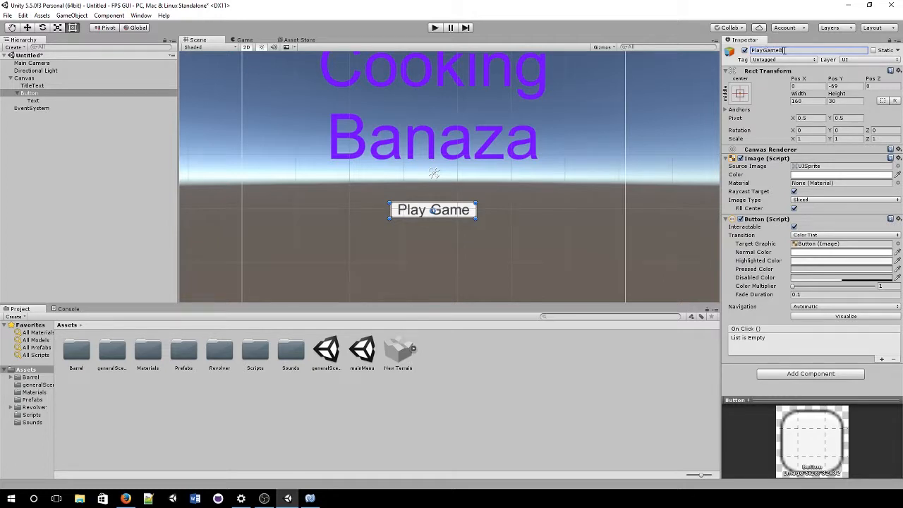
type("utton")
key("Return")
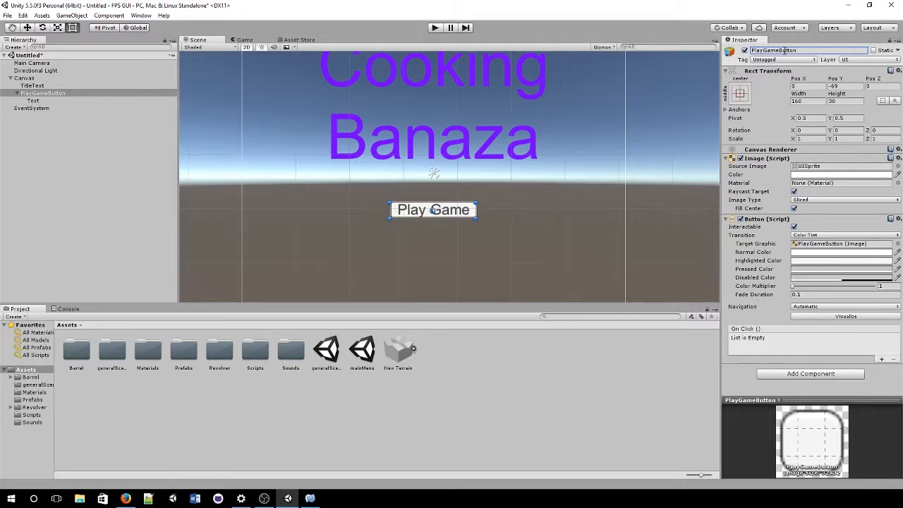
left_click(33, 79)
Step: Add another UI Button to the Canvas, name it CreditsButton, and move it below Play Game
right_click(33, 79)
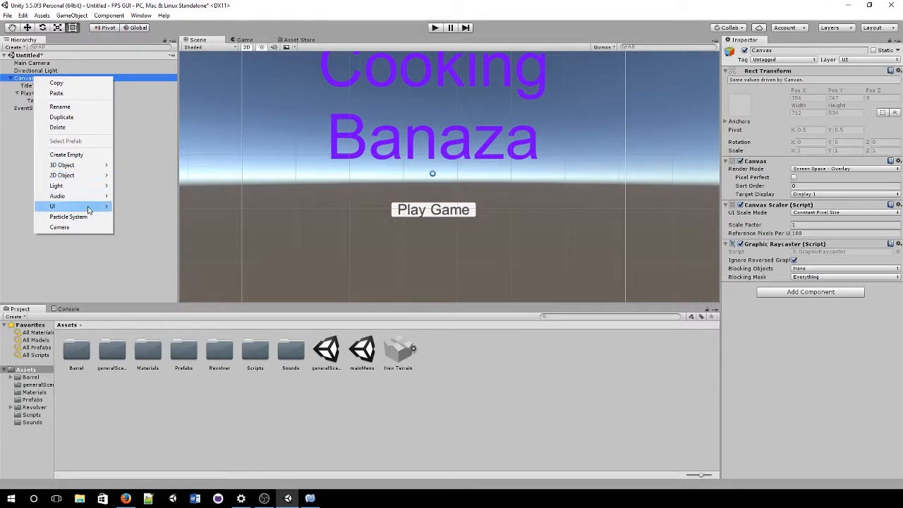
mouse_move(91, 206)
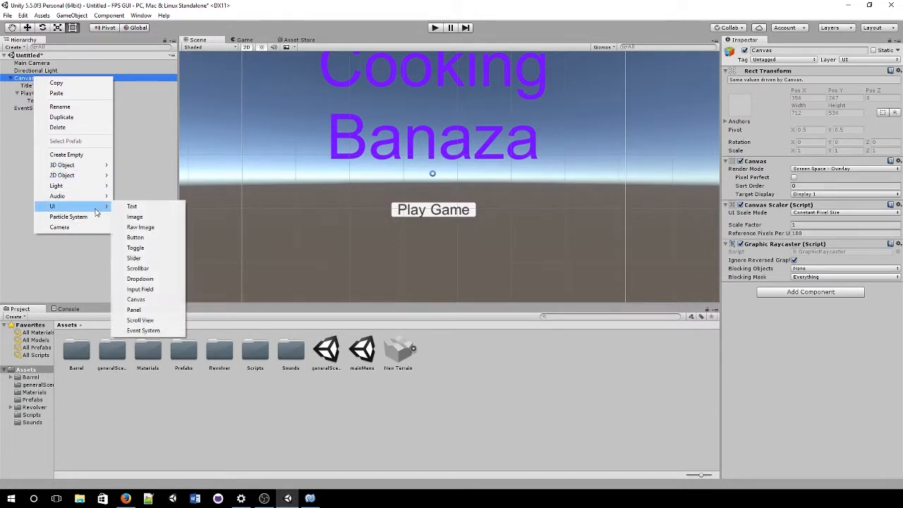
left_click(136, 237)
left_click(811, 51)
type("Credit")
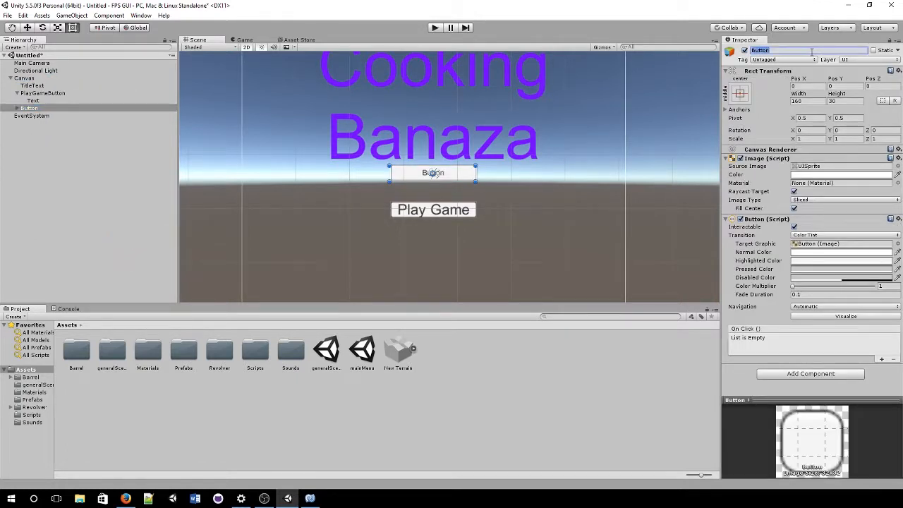
type("sButton")
key("Return")
left_click_drag(457, 178, 459, 258)
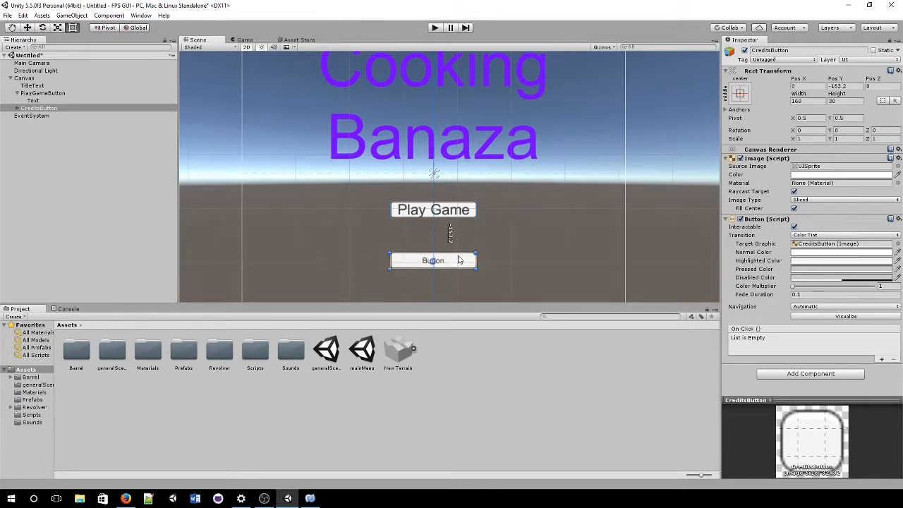
Step: Set the CreditsButton label text to 'Credits' with Best Fit enabled
scroll(447, 161, "down", 1)
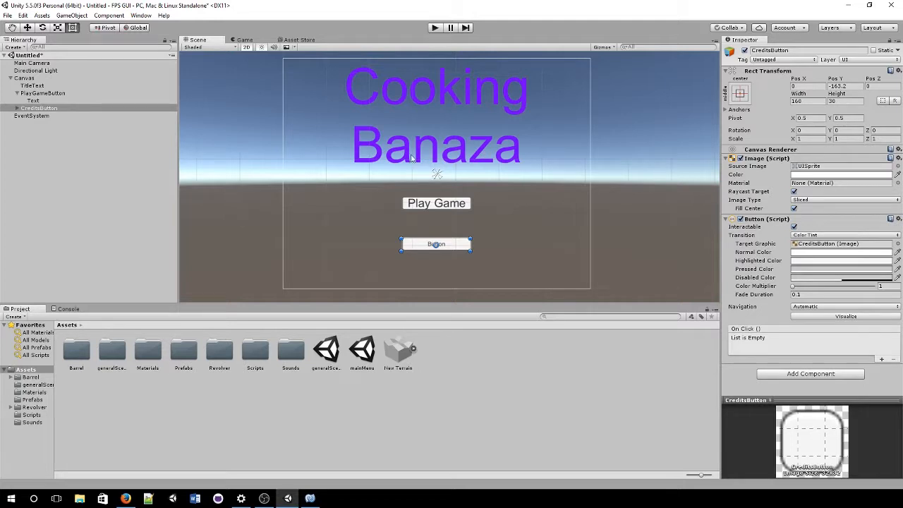
left_click(17, 108)
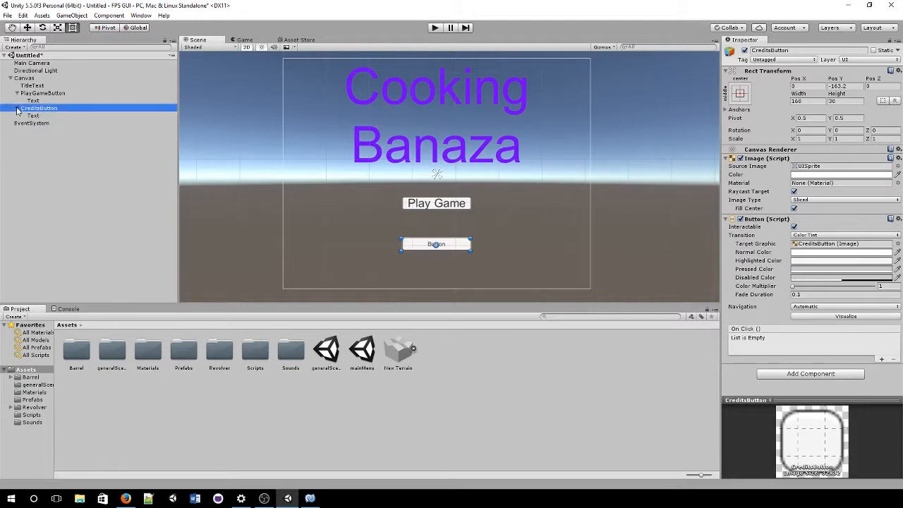
left_click(33, 115)
left_click(782, 174)
type("Credits")
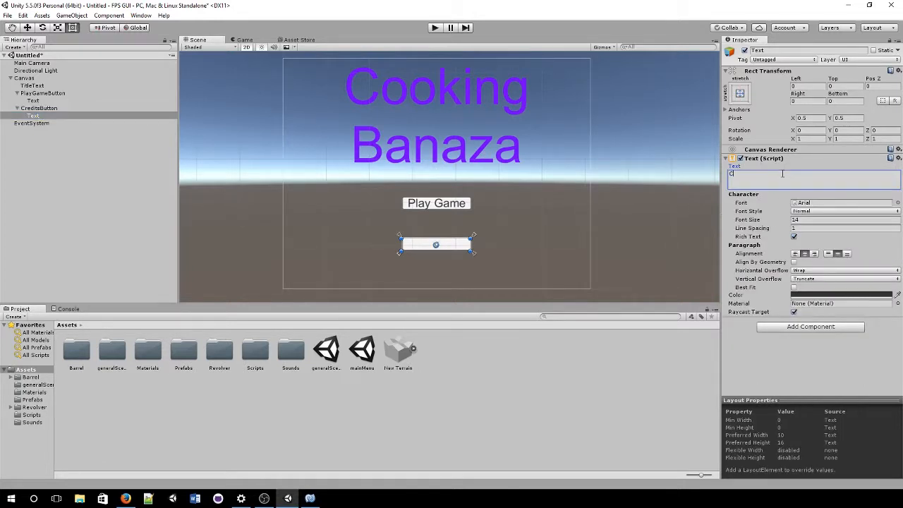
left_click(794, 287)
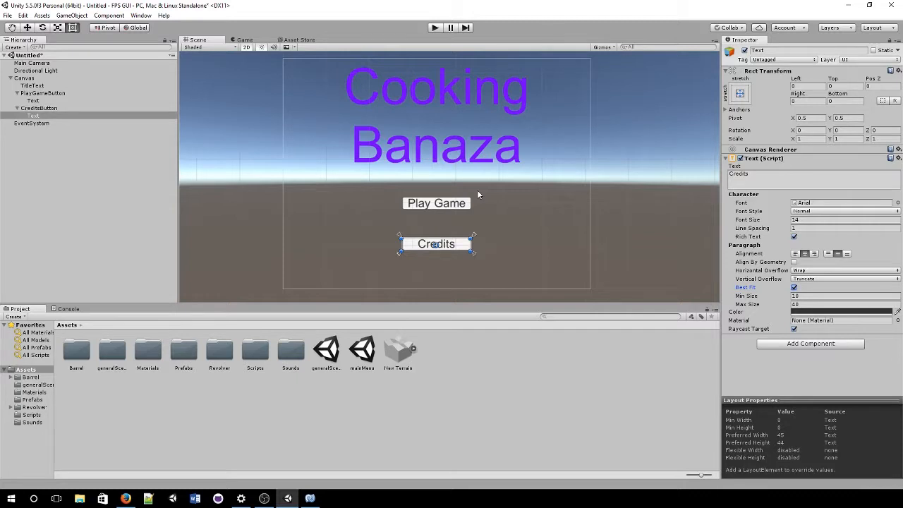
Step: Enlarge the Credits button to 484×160, centred below Play Game at Pos Y -175
left_click(61, 109)
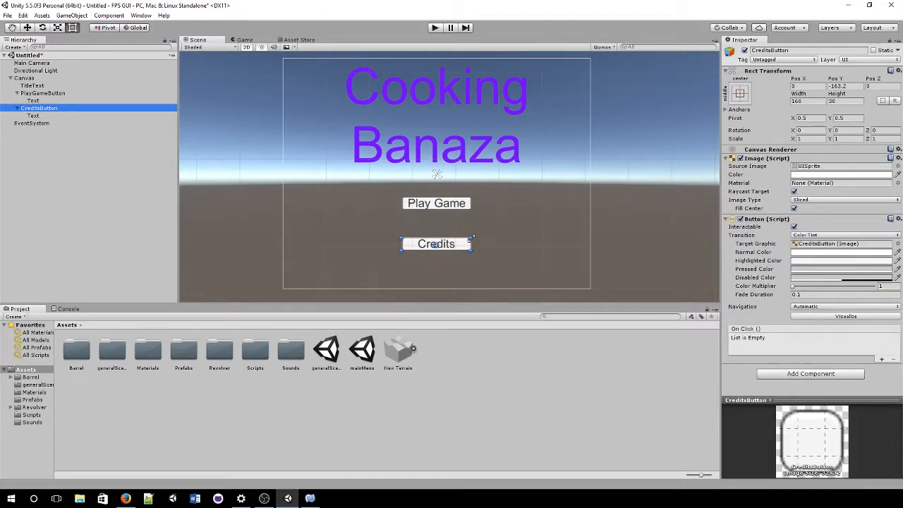
left_click_drag(472, 238, 611, 182)
left_click_drag(565, 218, 511, 244)
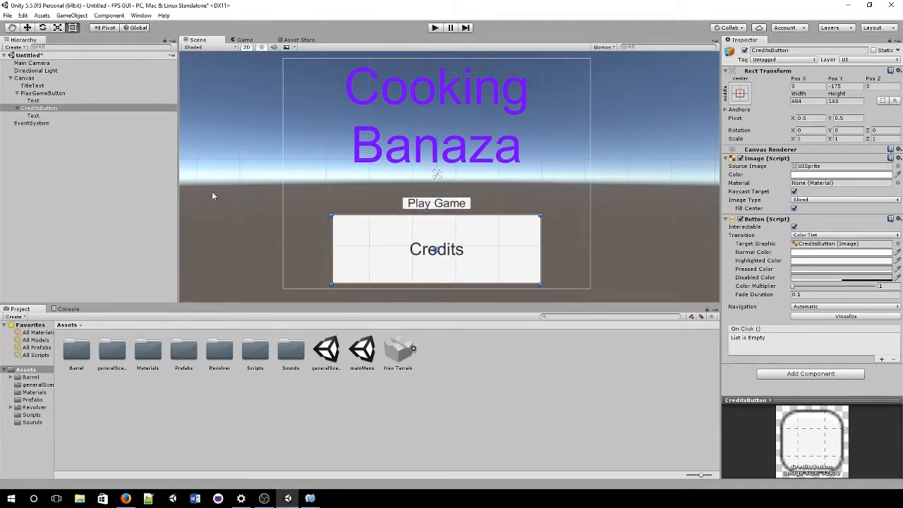
left_click(69, 117)
left_click(83, 109)
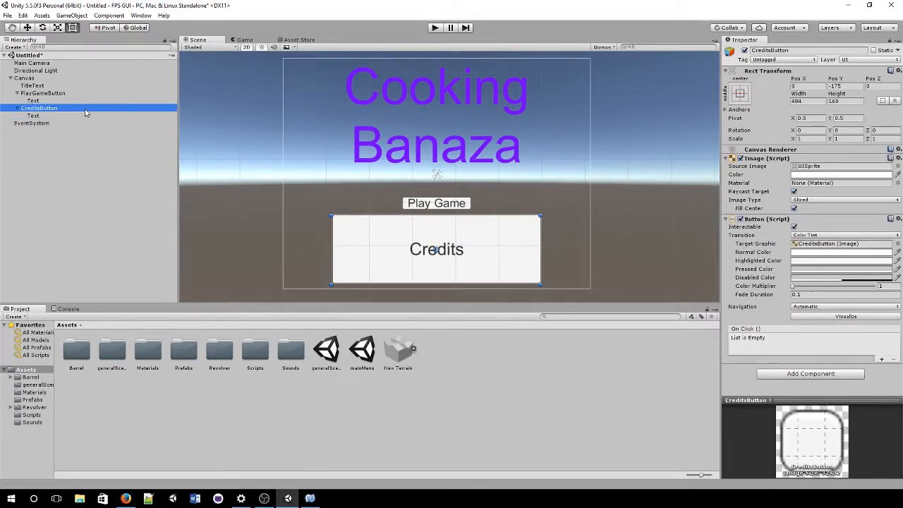
Step: Select the Canvas and type MainMenuCanvas as its name in the Inspector
left_click(28, 78)
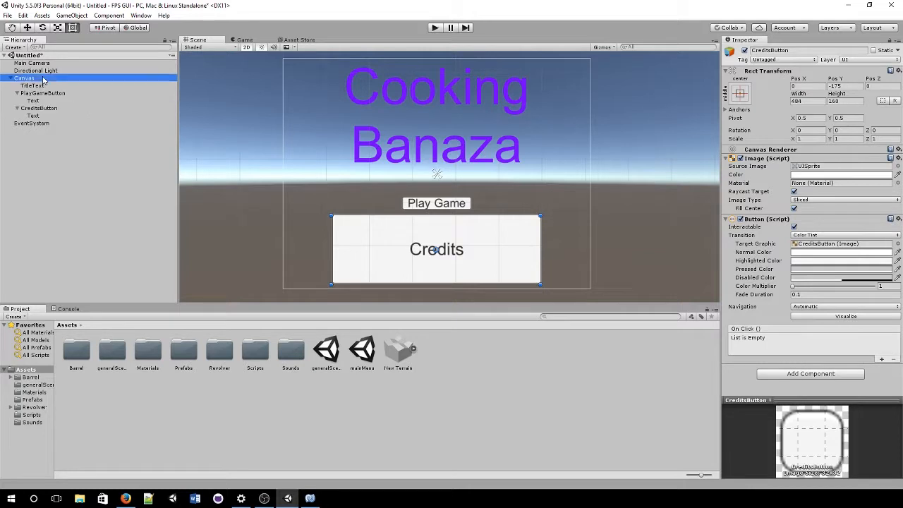
left_click(829, 49)
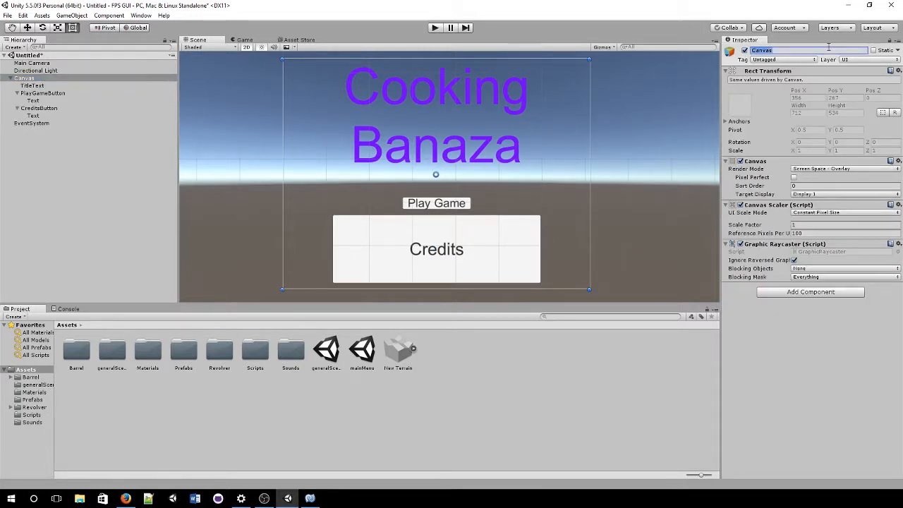
type("MainMenuCanva")
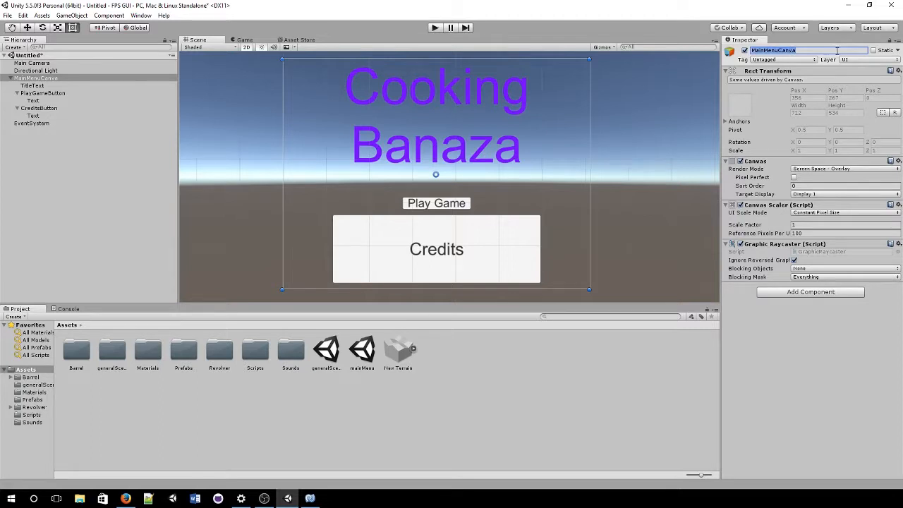
type("s")
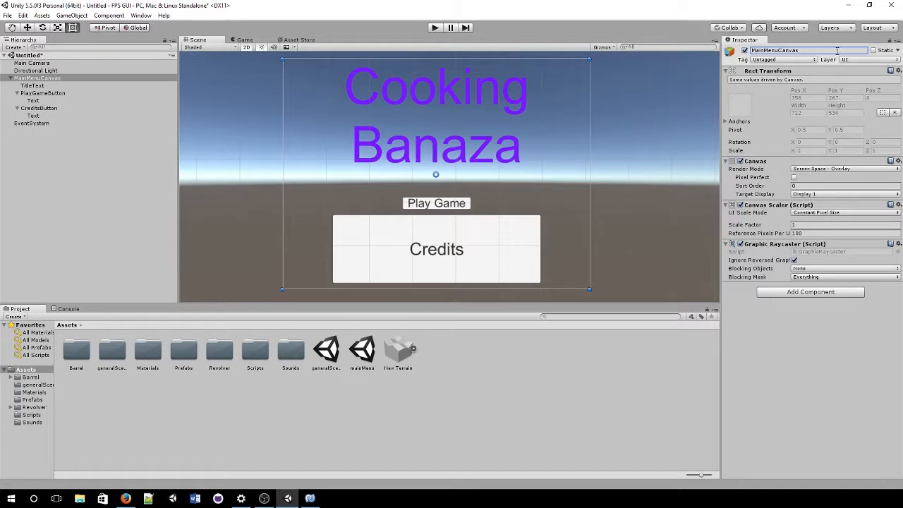
Step: Duplicate MainMenuCanvas and name the copy CreditsCanvas
left_click(83, 155)
right_click(84, 155)
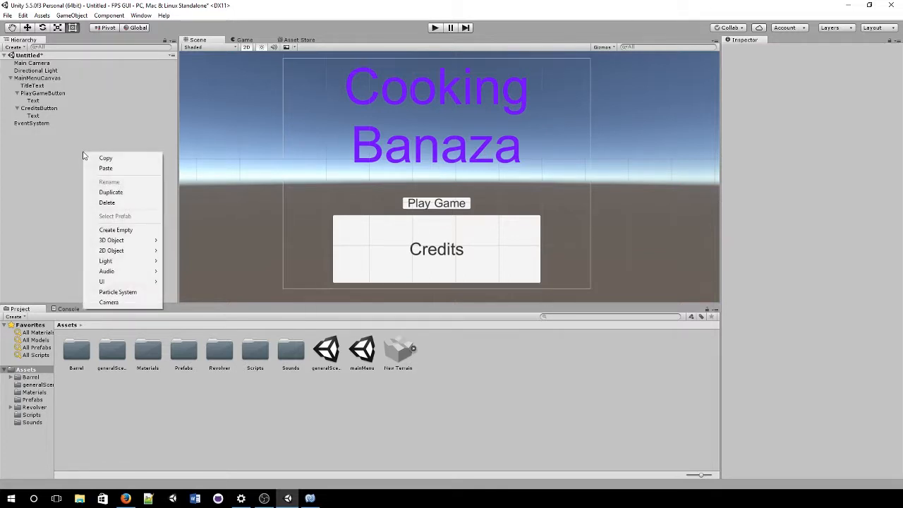
mouse_move(124, 281)
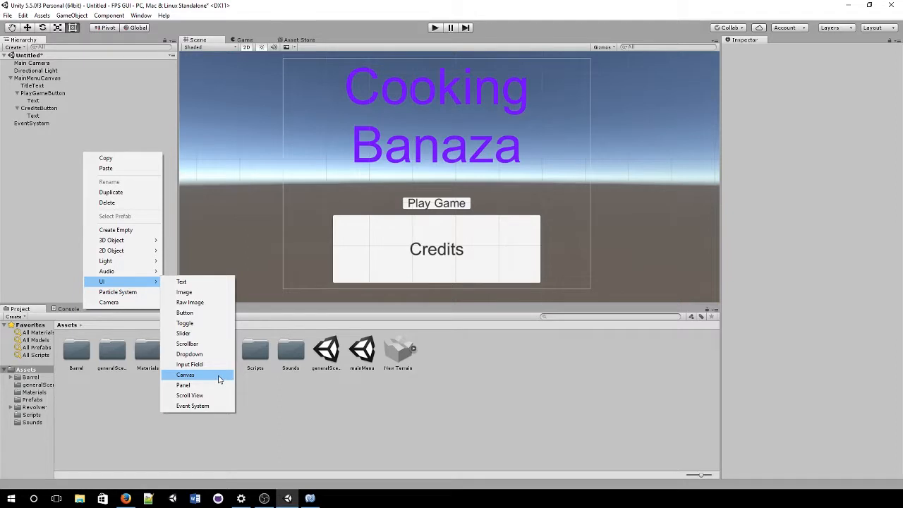
left_click(35, 78)
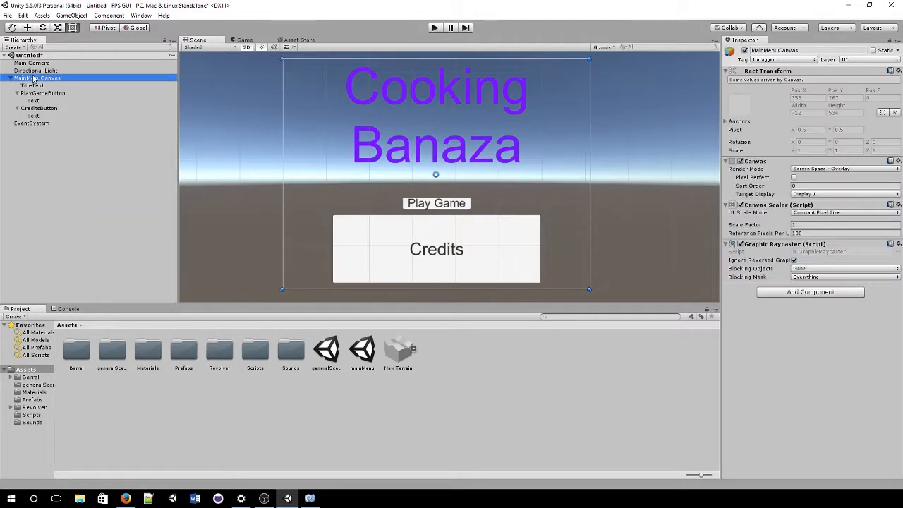
left_click(9, 78)
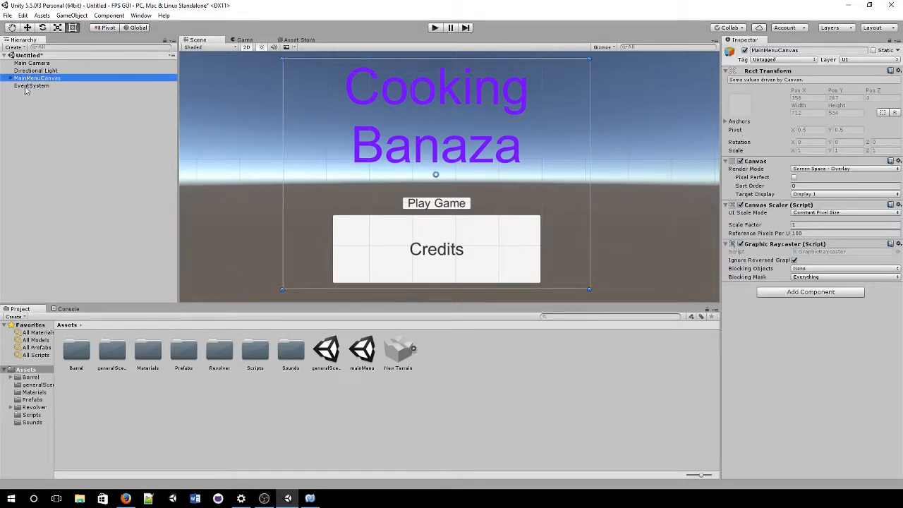
key("ctrl+d")
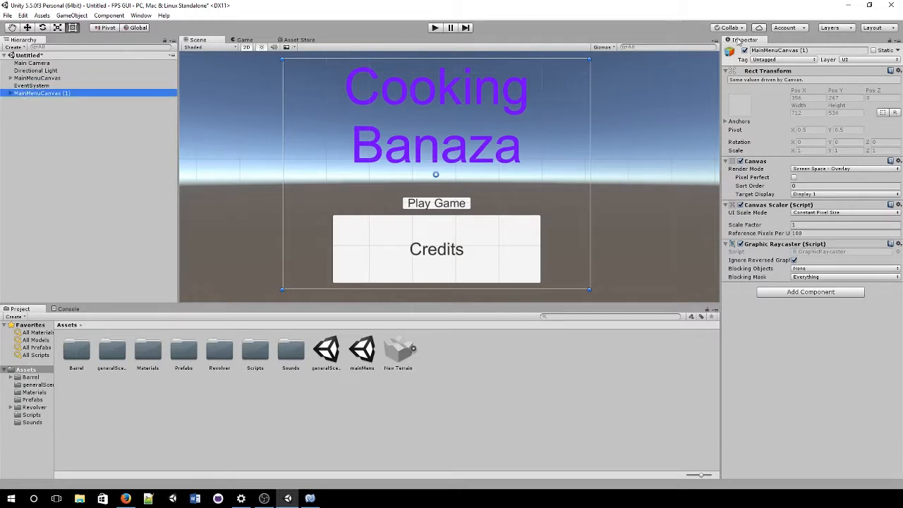
left_click(847, 48)
type("CreditsCanvas")
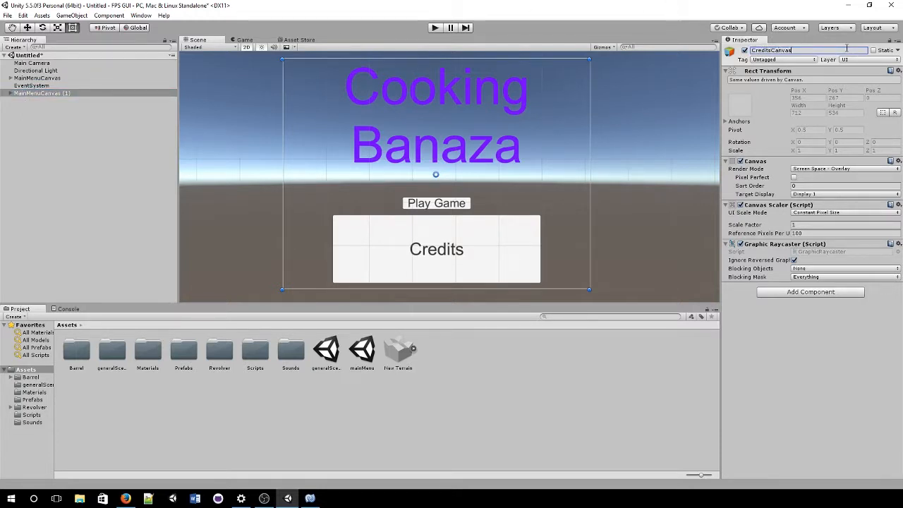
key("Return")
Step: In CreditsCanvas, delete the copied CreditsButton and rename PlayGameButton to BackButton
left_click(11, 93)
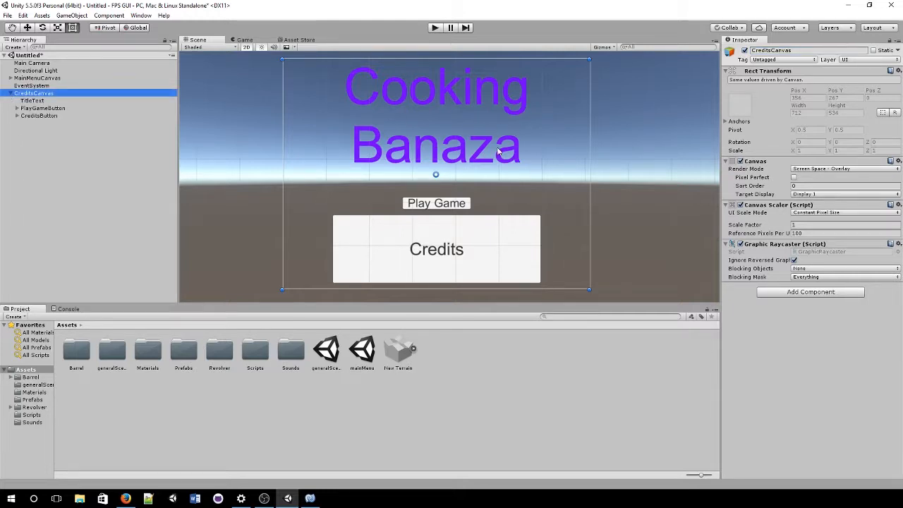
left_click(44, 116)
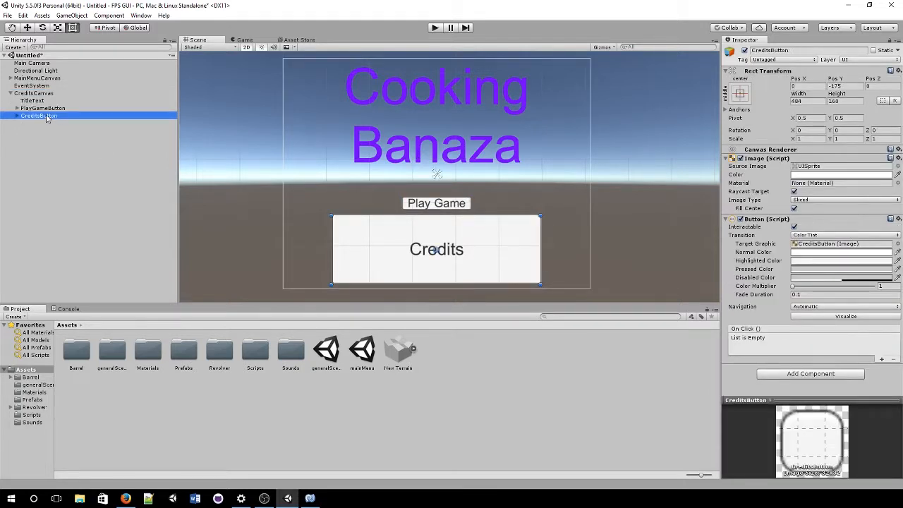
key("Delete")
left_click(67, 111)
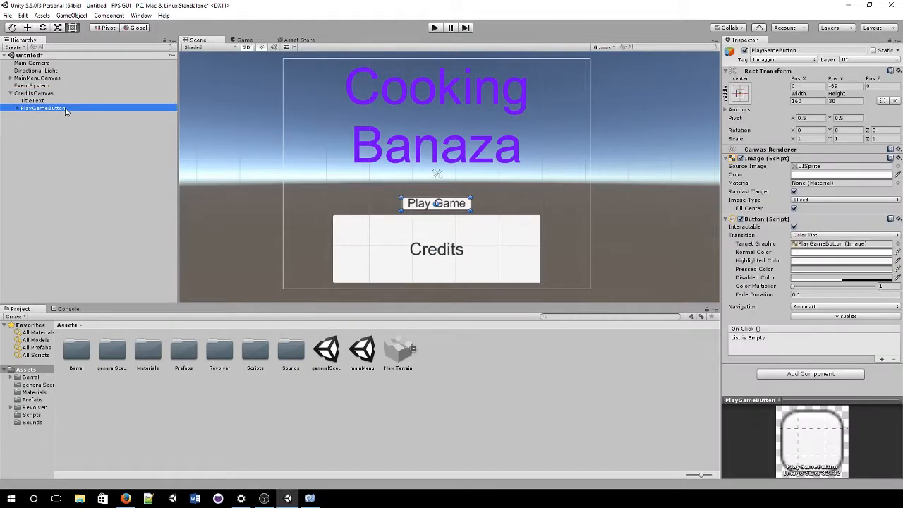
left_click(51, 81)
left_click(46, 110)
left_click(811, 50)
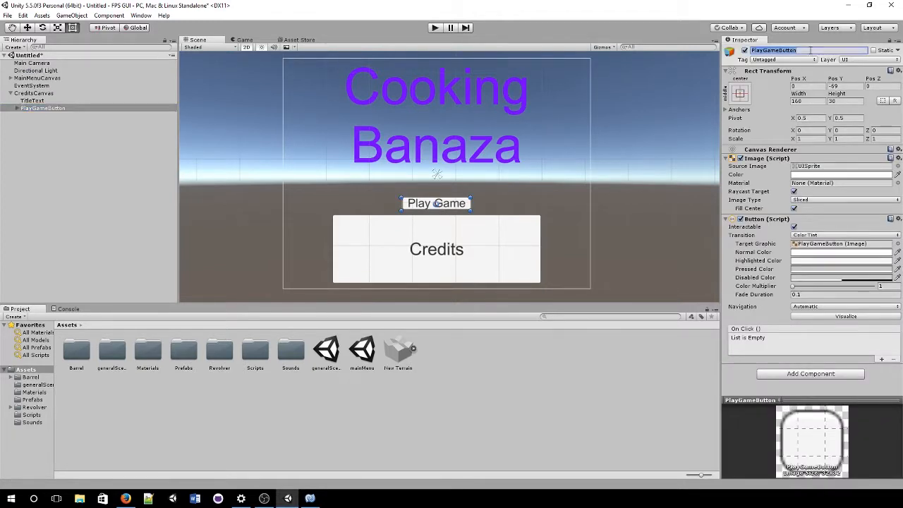
type("BackButton")
key("Return")
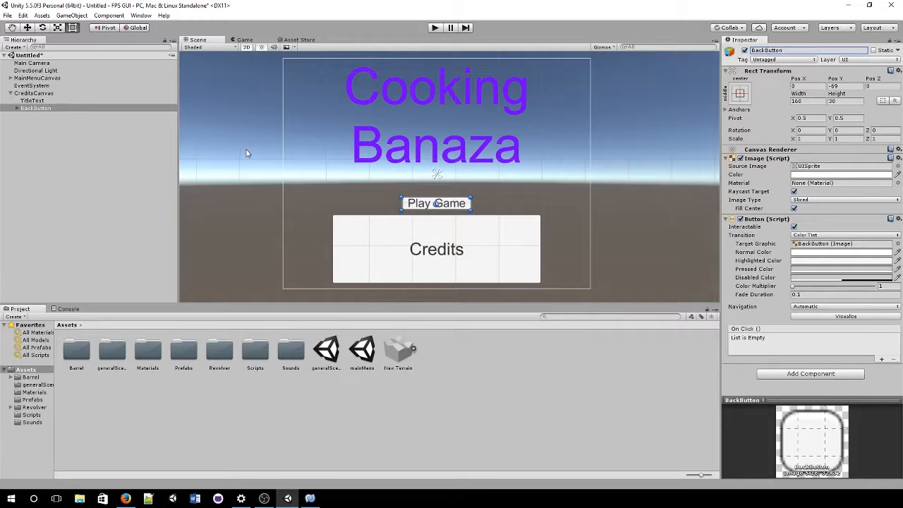
scroll(403, 244, "down", 1)
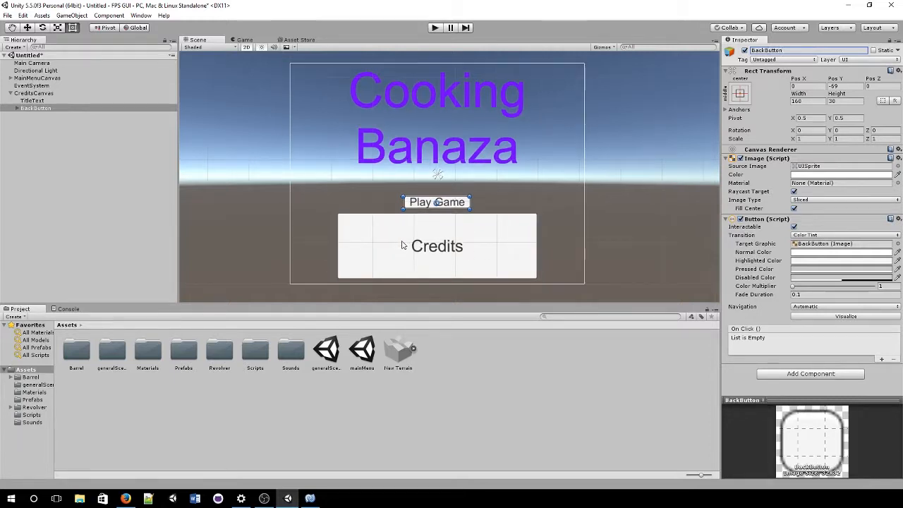
scroll(403, 245, "up", 1)
left_click(38, 78)
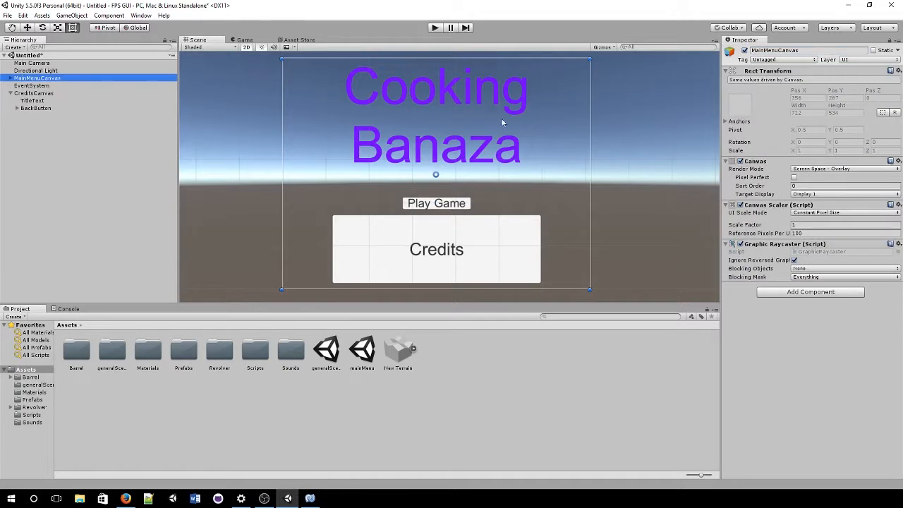
Step: Deactivate MainMenuCanvas and change the BackButton's label text to 'Back'
left_click(744, 50)
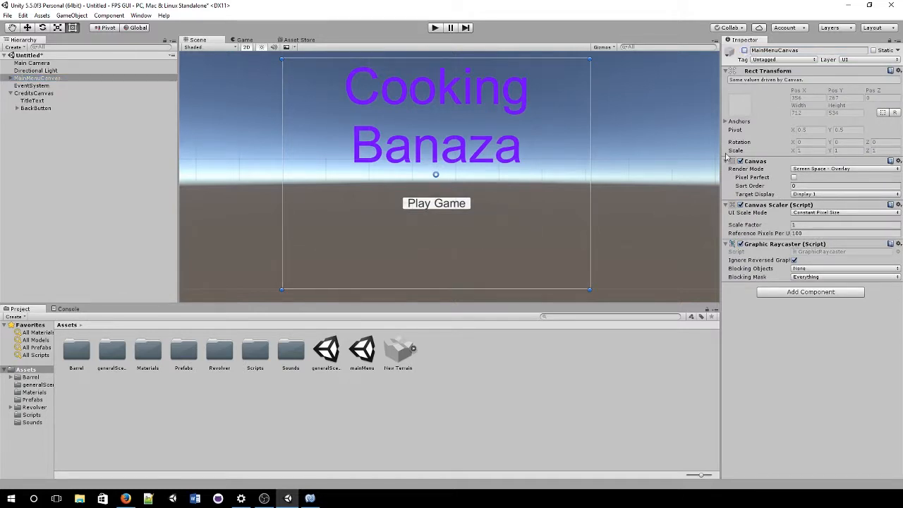
left_click(88, 94)
left_click(57, 111)
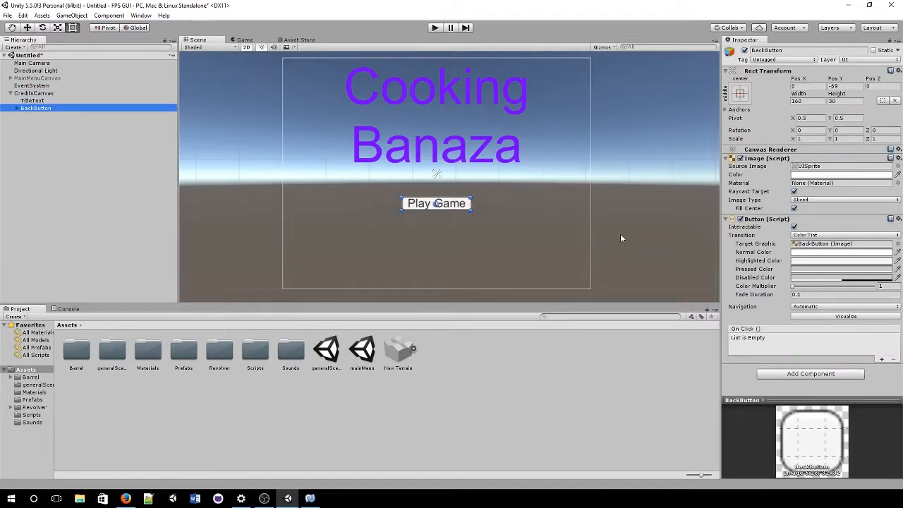
left_click(16, 108)
left_click(32, 116)
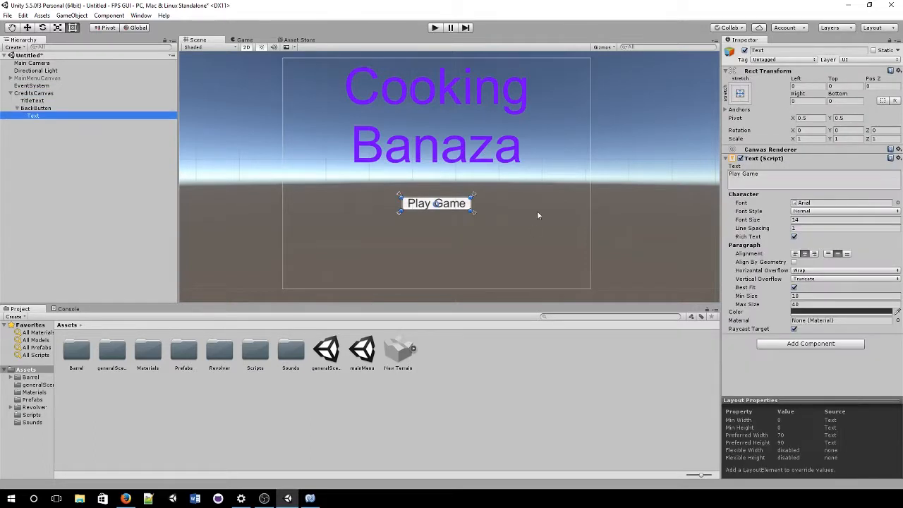
left_click(792, 183)
type("Baack")
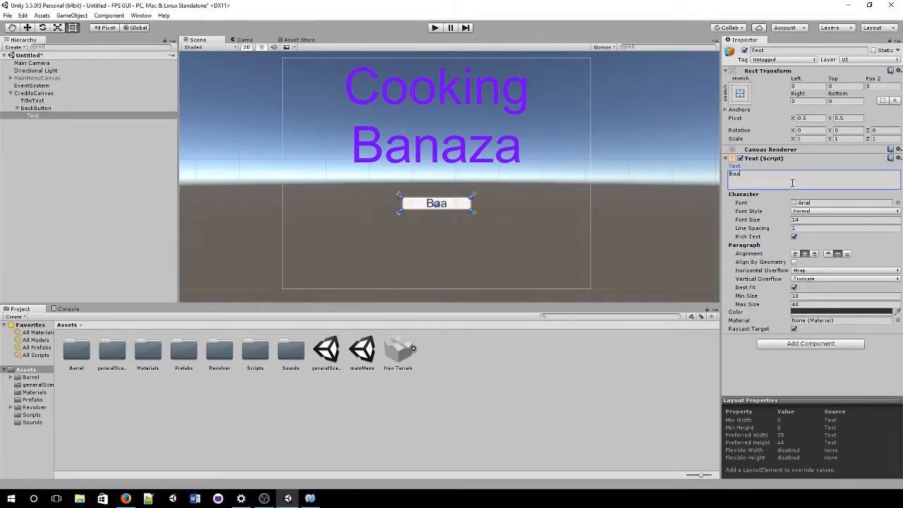
key("BackSpace")
key("BackSpace")
key("BackSpace")
type("cl")
key("BackSpace")
type("k")
left_click(456, 200)
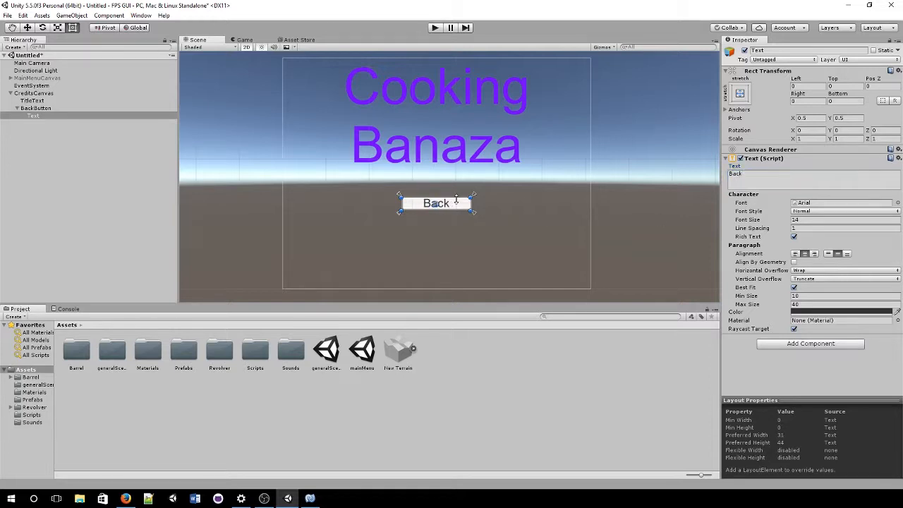
Step: Move BackButton down on CreditsCanvas to about Pos Y -188
left_click(459, 205)
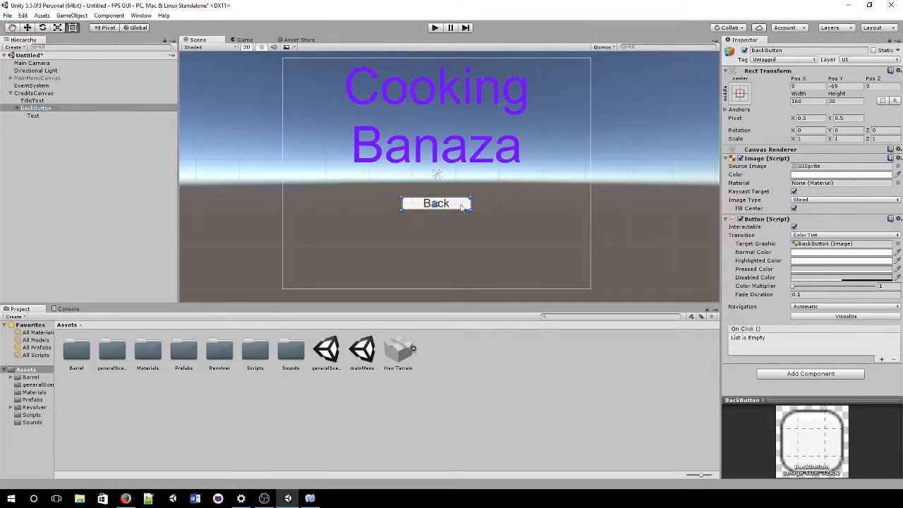
left_click_drag(460, 206, 461, 260)
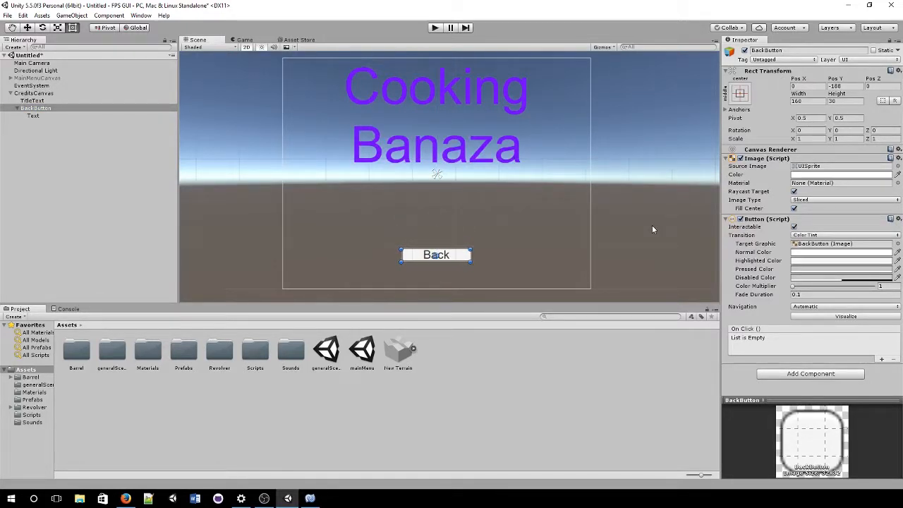
right_click(68, 94)
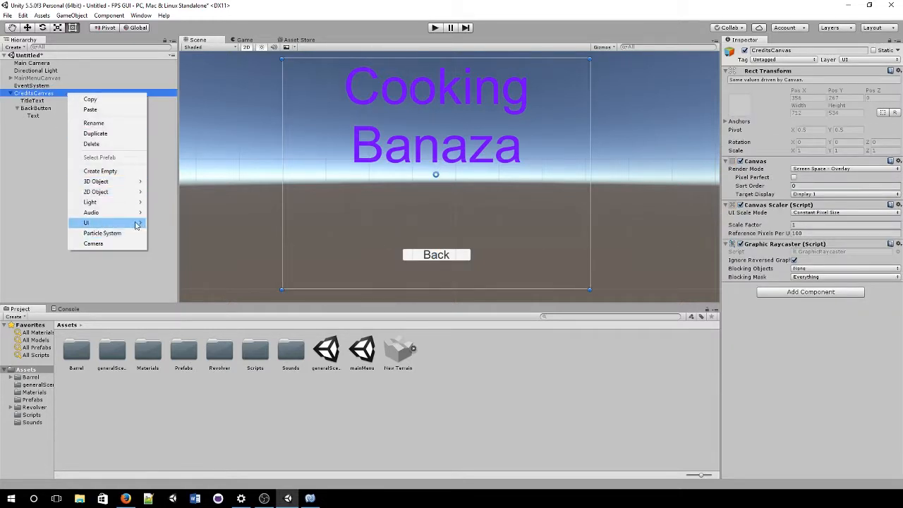
Step: Add a Text element to CreditsCanvas and stretch it across the canvas
left_click(173, 224)
left_click_drag(471, 180, 589, 245)
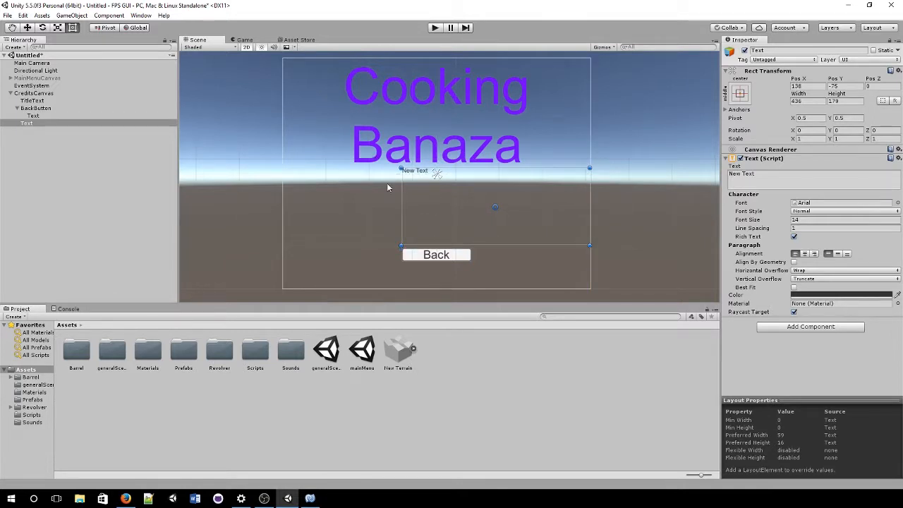
left_click_drag(402, 199, 282, 187)
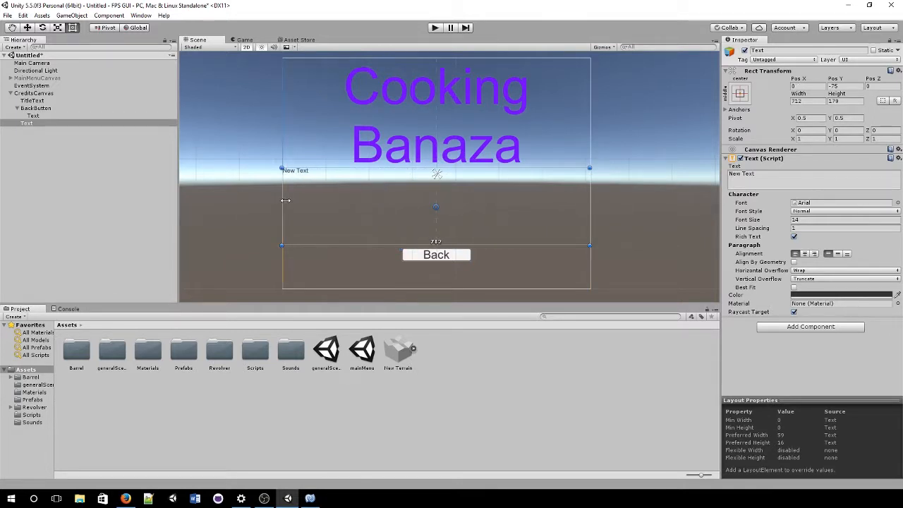
left_click_drag(352, 170, 353, 177)
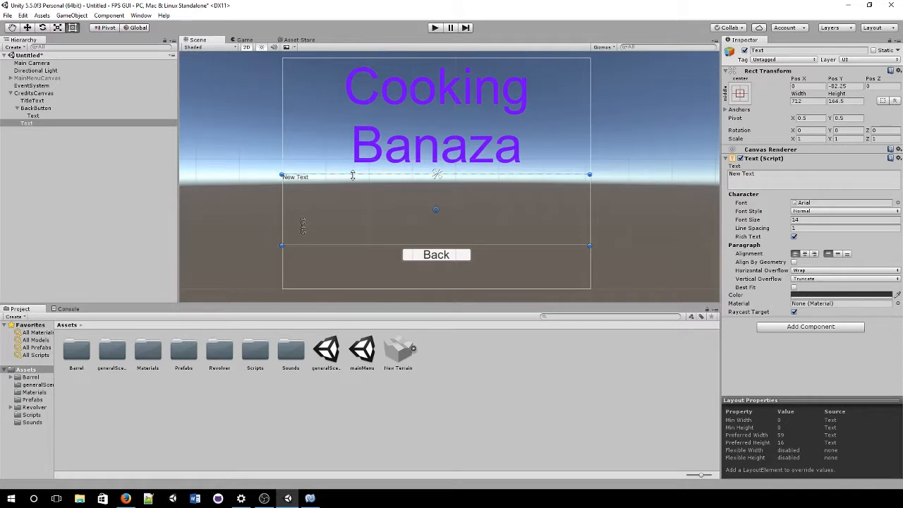
Step: Replace 'New Text' with the creator's name and, on a second line, their social handle
left_click(765, 186)
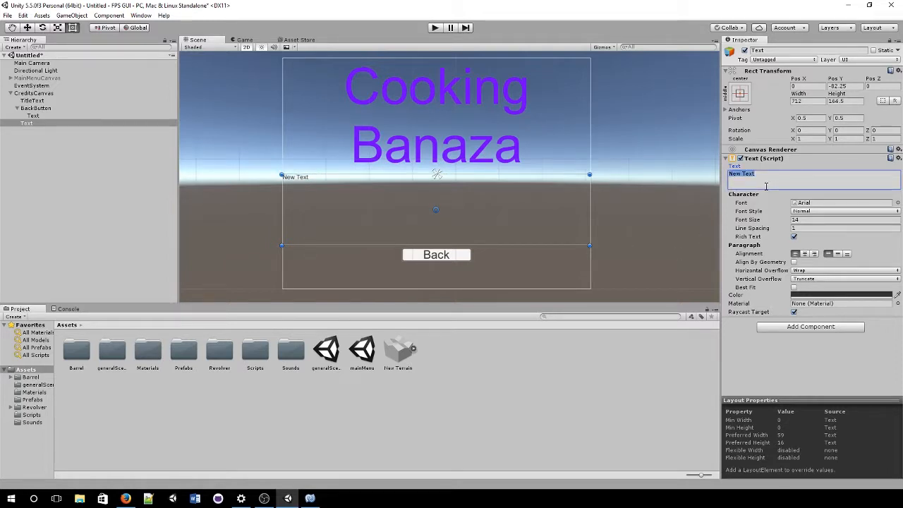
key("BackSpace")
key("BackSpace")
key("BackSpace")
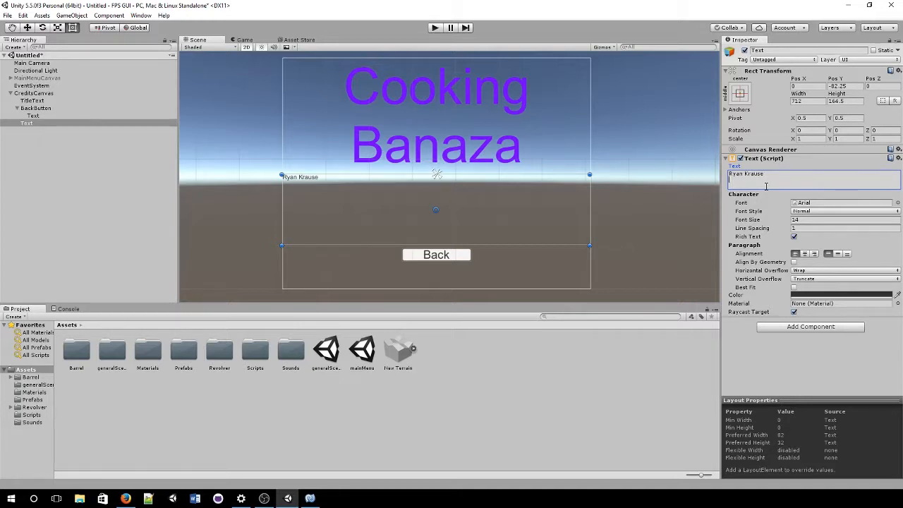
key("Return")
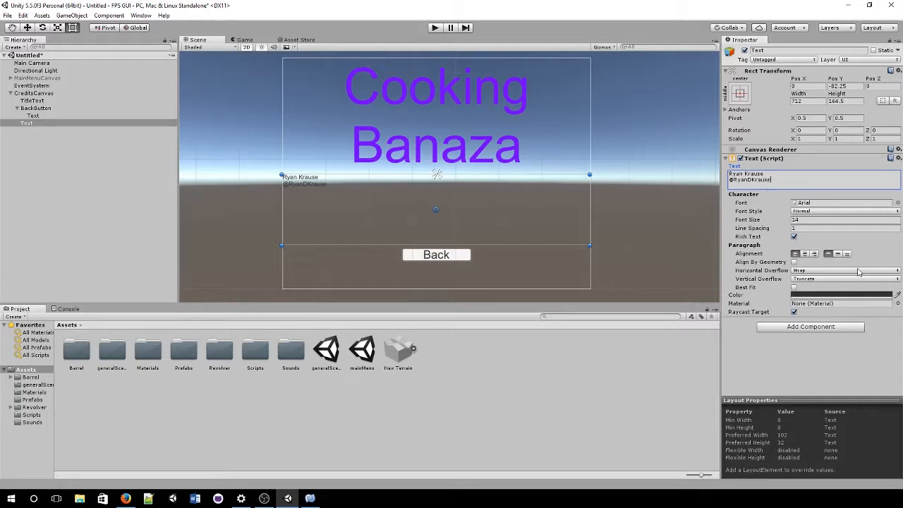
Step: Centre the credits text both ways, enable Best Fit, colour it white, and add an Outline
left_click(805, 254)
left_click(838, 254)
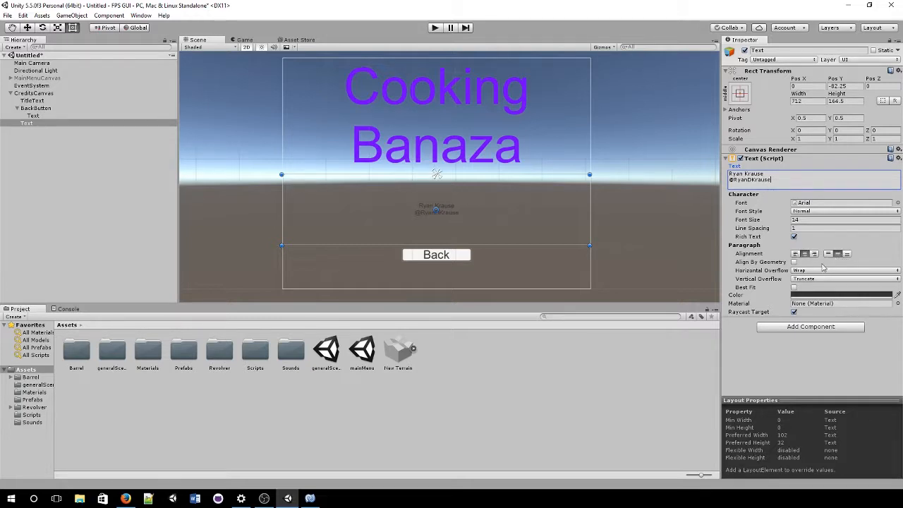
left_click(794, 288)
left_click(807, 311)
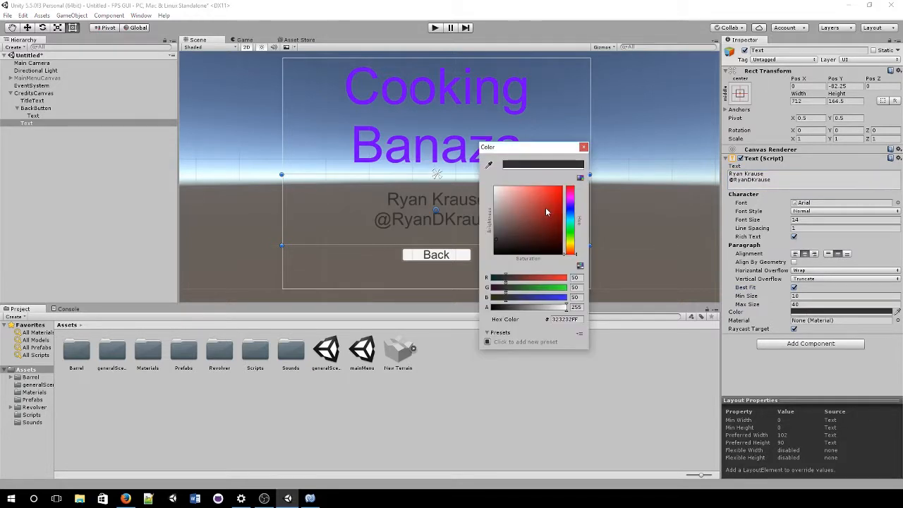
left_click_drag(545, 207, 494, 186)
left_click(583, 146)
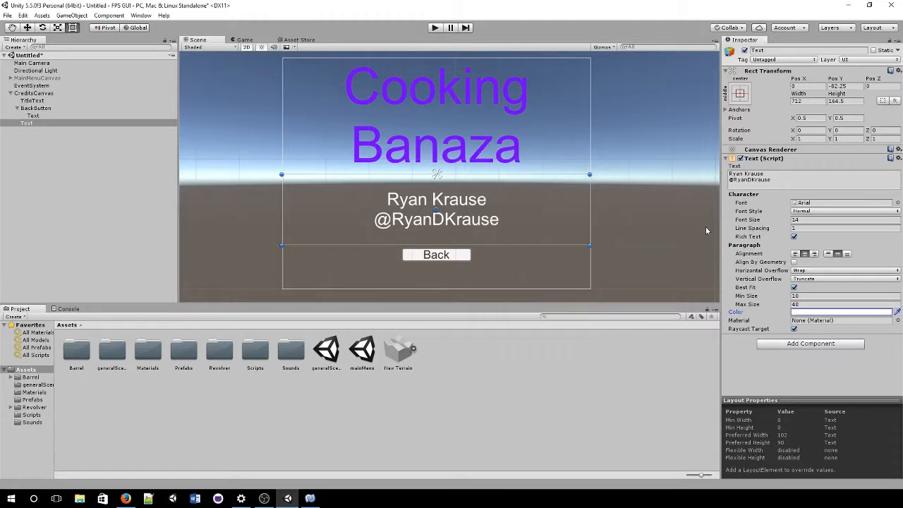
left_click(810, 344)
left_click(785, 221)
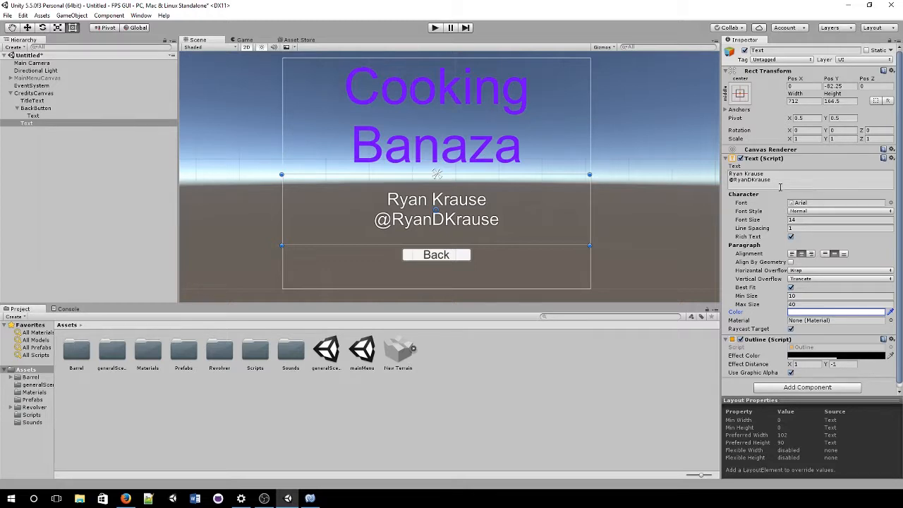
left_click(823, 181)
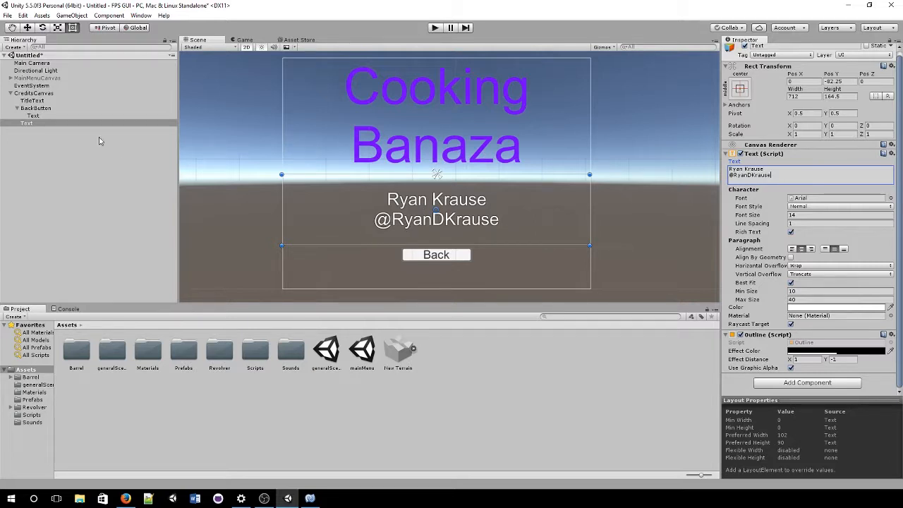
left_click(42, 108)
Step: Re-enable MainMenuCanvas so the Play Game and Credits buttons show again
left_click(45, 100)
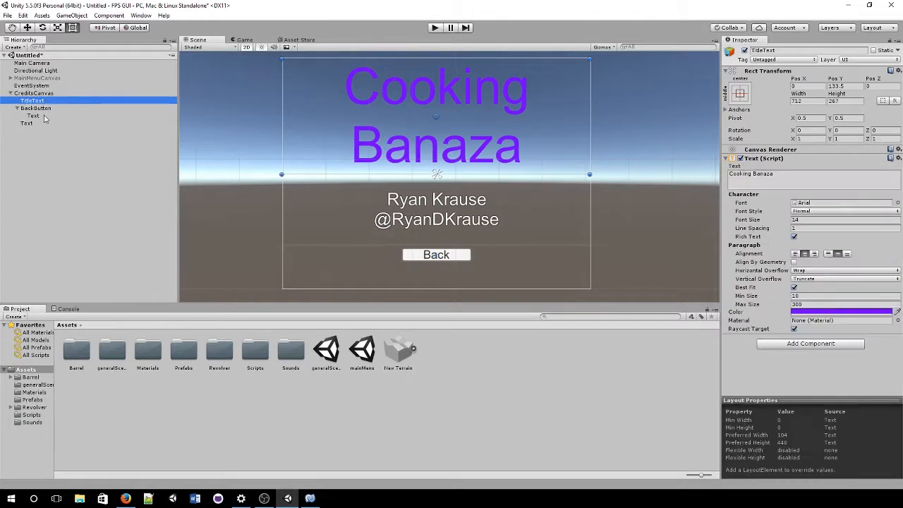
left_click(24, 78)
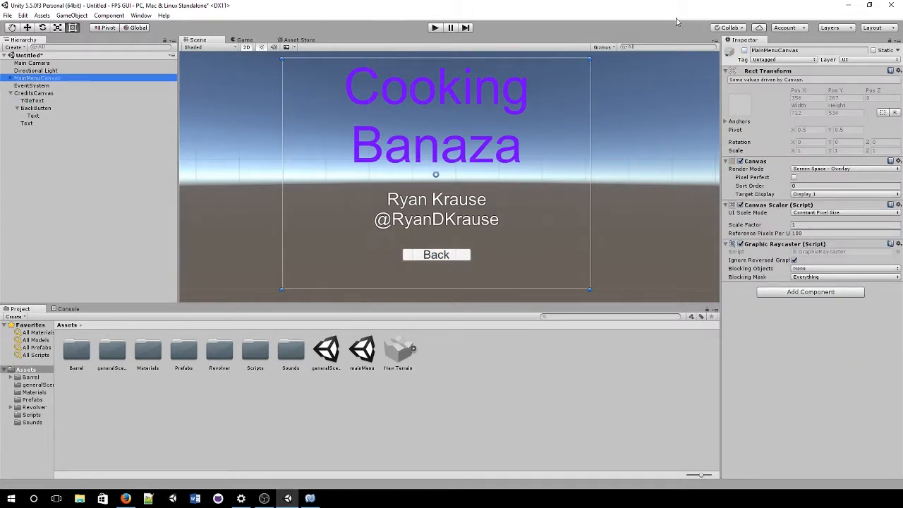
left_click(745, 51)
left_click(745, 52)
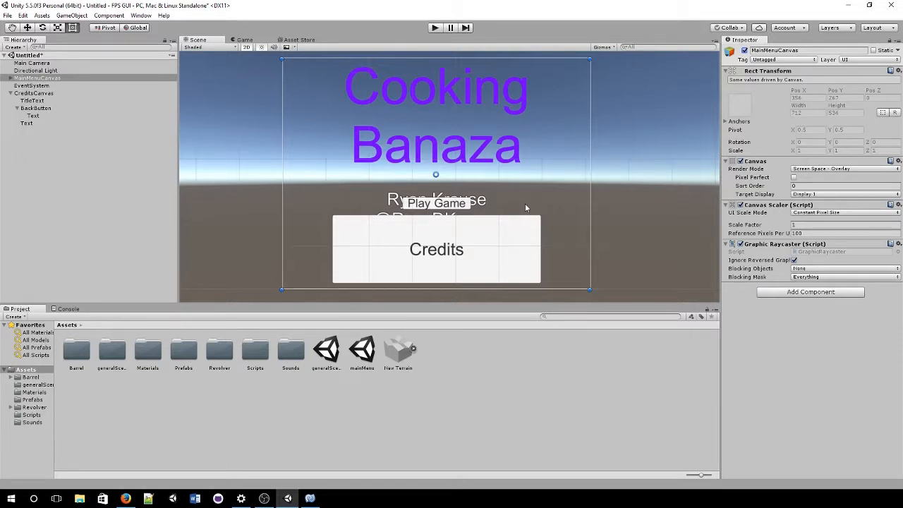
left_click(498, 377)
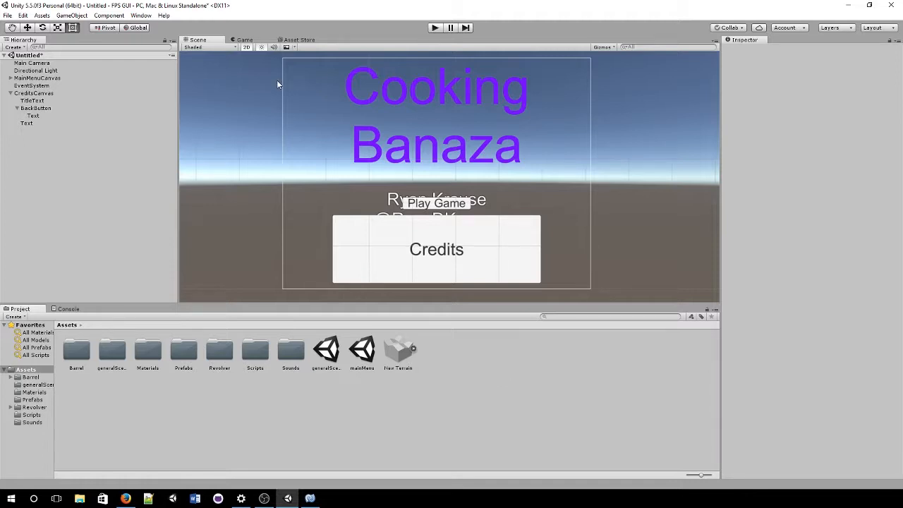
Step: Play-test the scene, trying the Credits button, then stop play mode
left_click(433, 27)
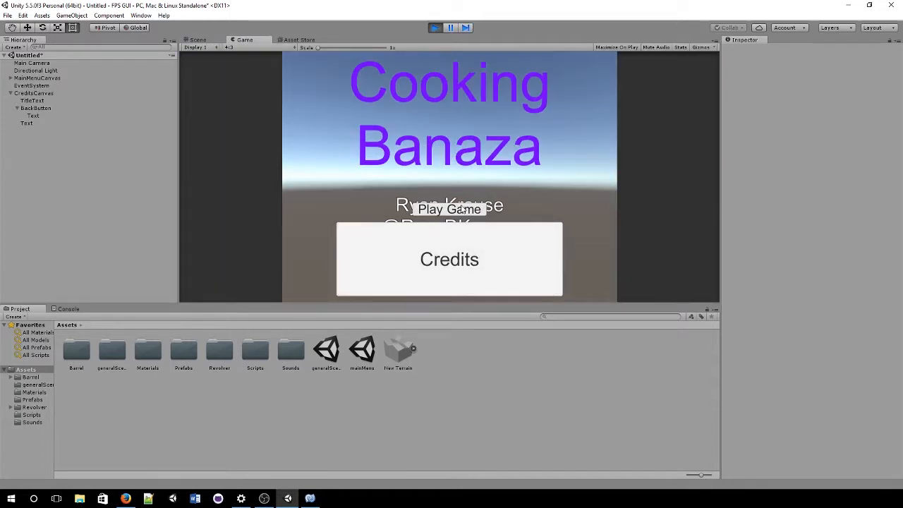
left_click(479, 261)
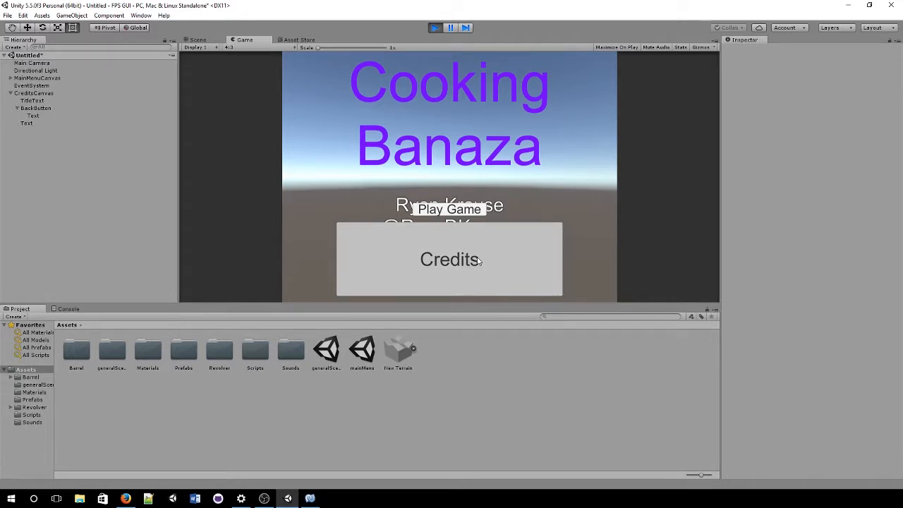
left_click(481, 261)
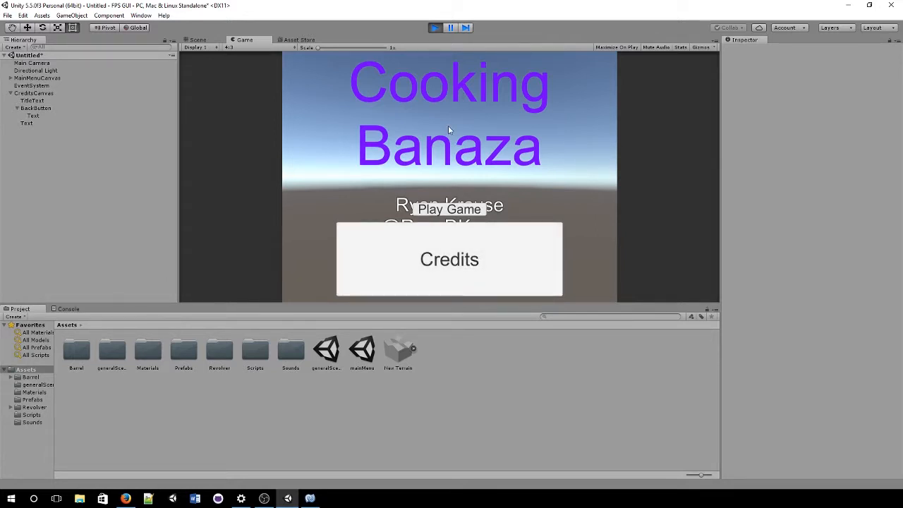
left_click(436, 28)
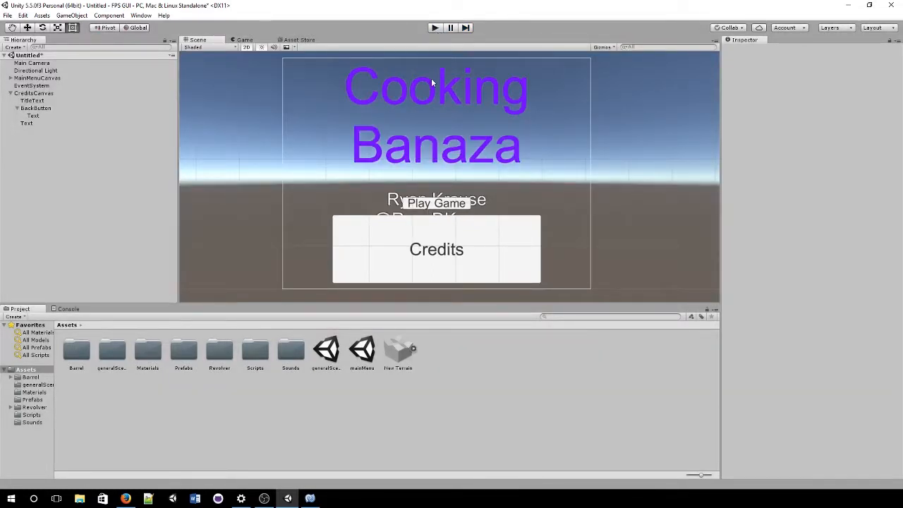
Step: Create a MainMenuLogics C# script in Assets and open it in MonoDevelop
right_click(489, 365)
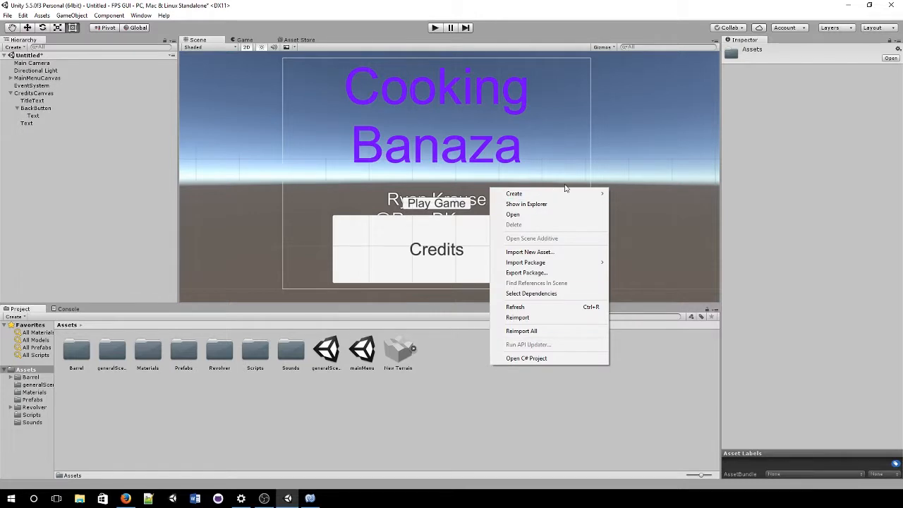
mouse_move(573, 193)
left_click(630, 206)
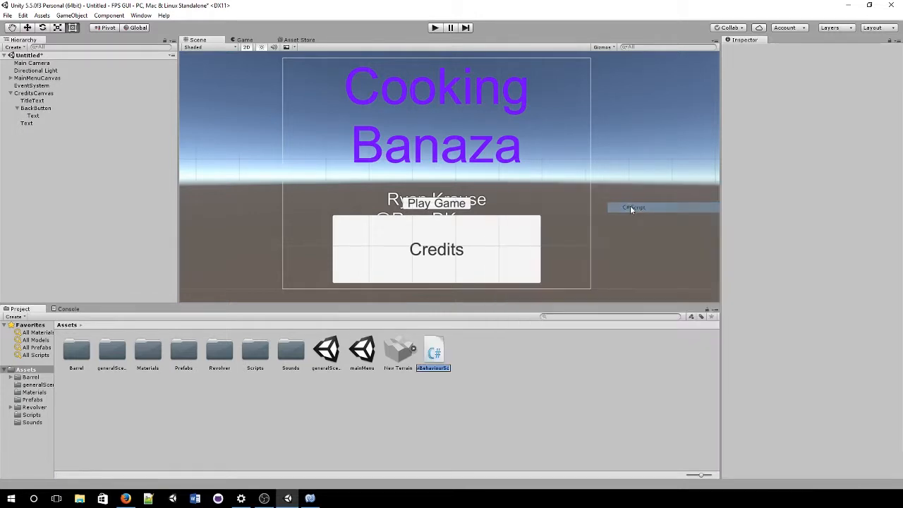
type("MainMenuLog")
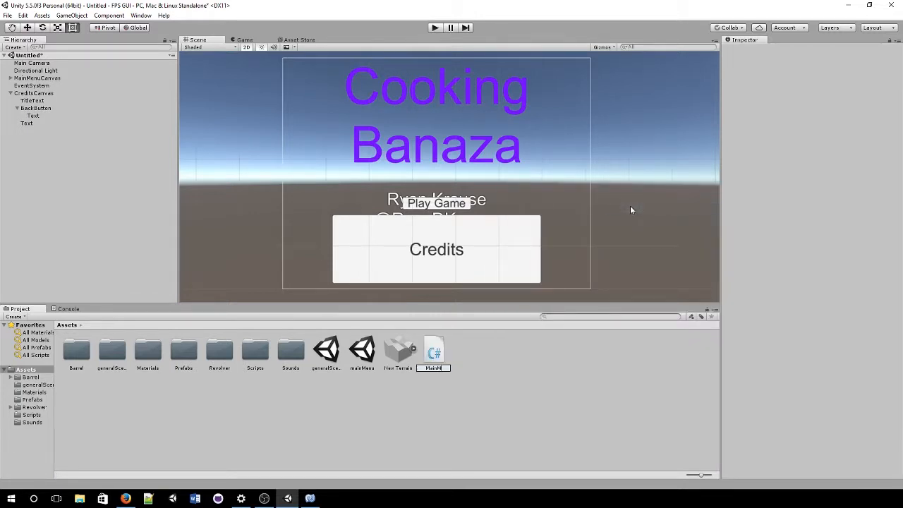
type("ics")
key("Return")
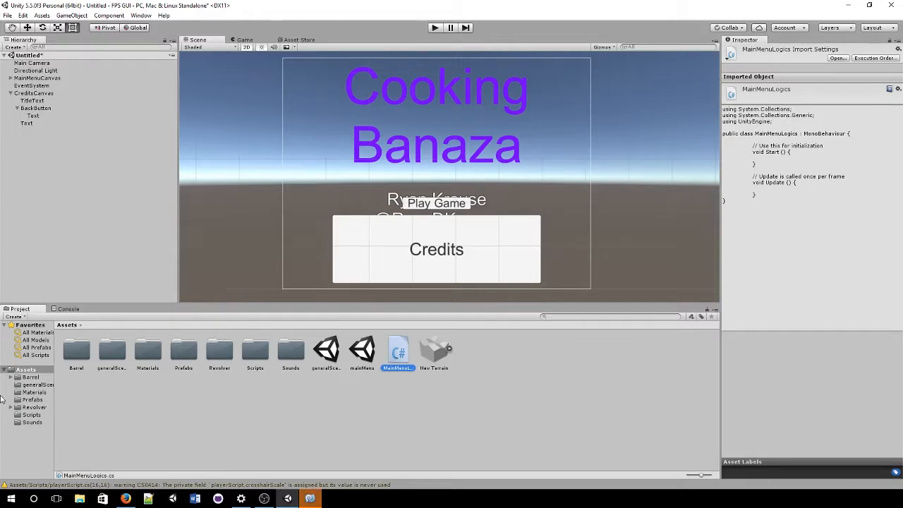
left_click(314, 497)
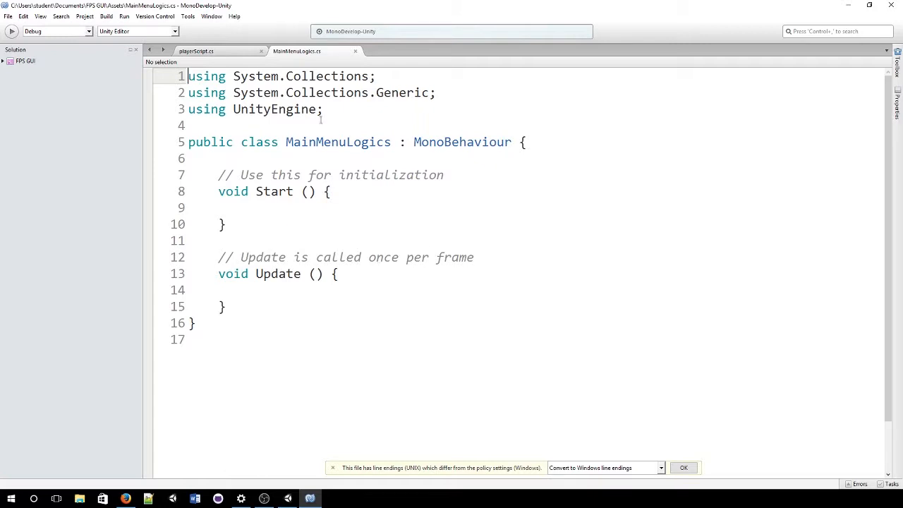
Step: Add 'using UnityEngine.UI;' below the UnityEngine import
left_click(353, 113)
key("Return")
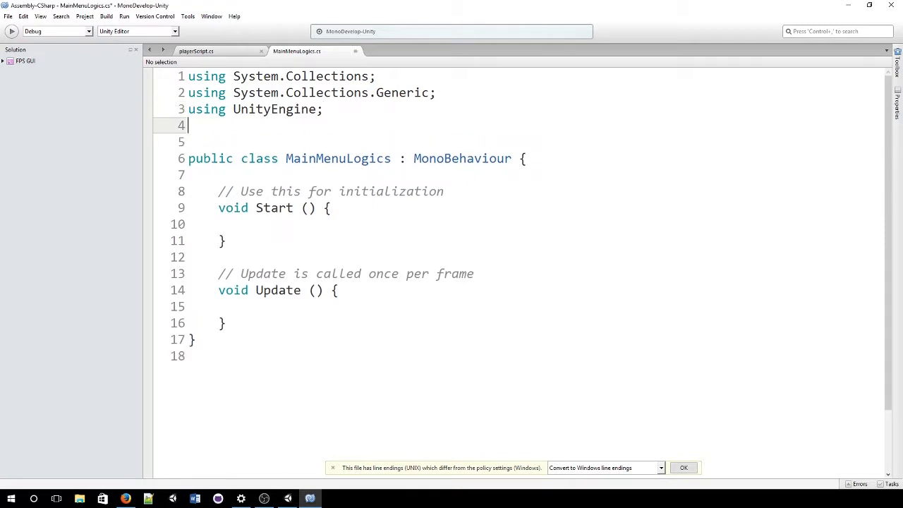
type("using Un")
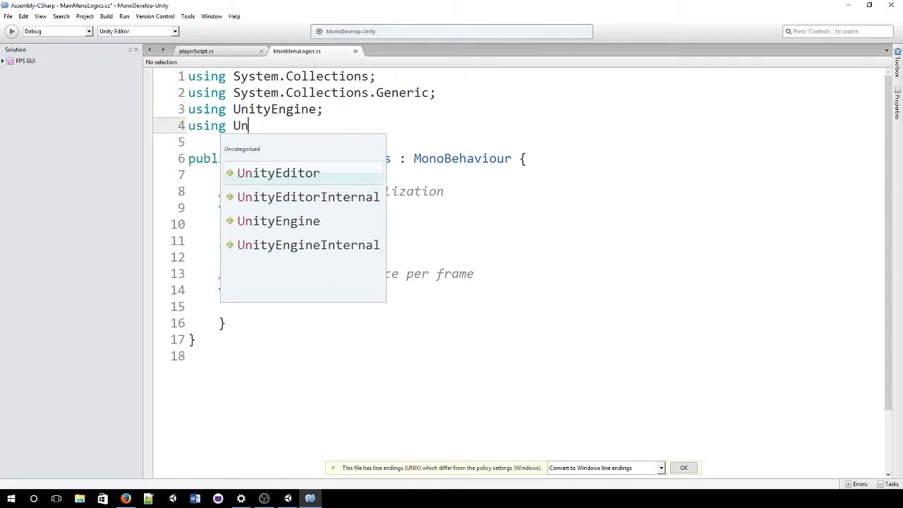
key("Down")
key("Down")
key("Return")
type(".ui")
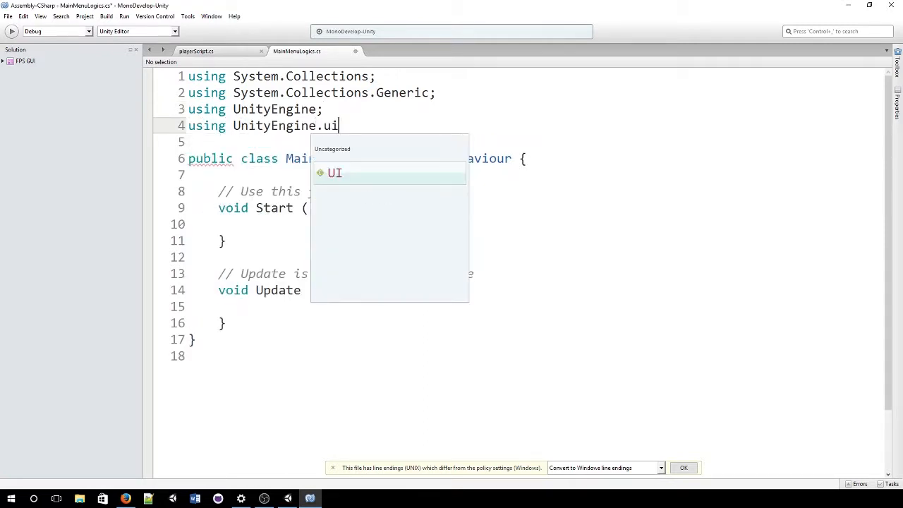
key("Return")
type(";")
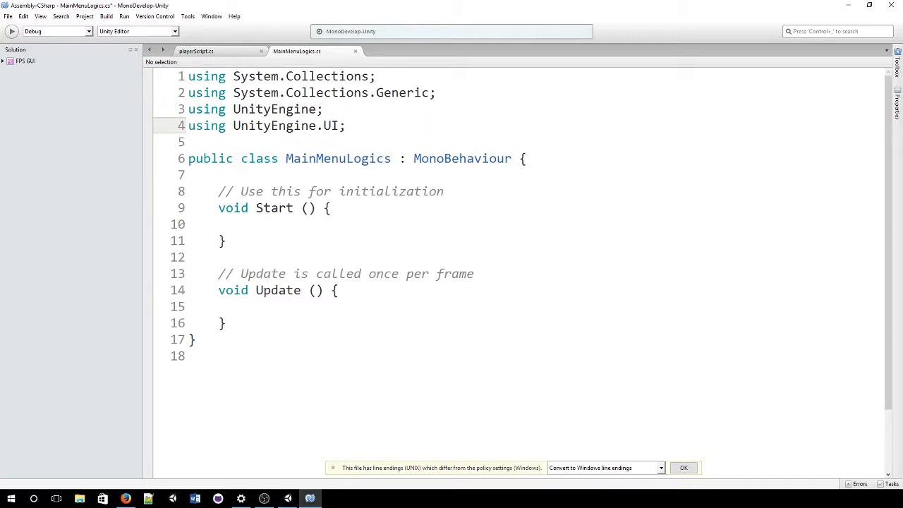
Step: Add 'using UnityEngine.SceneManagement;' on the following line
key("Return")
type("using ")
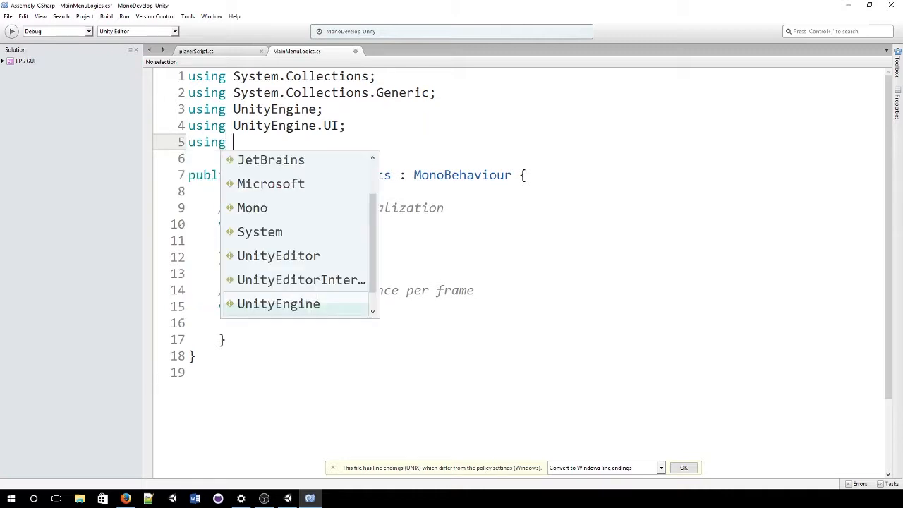
type("Un")
key("Down")
key("Down")
key("Return")
type(".s")
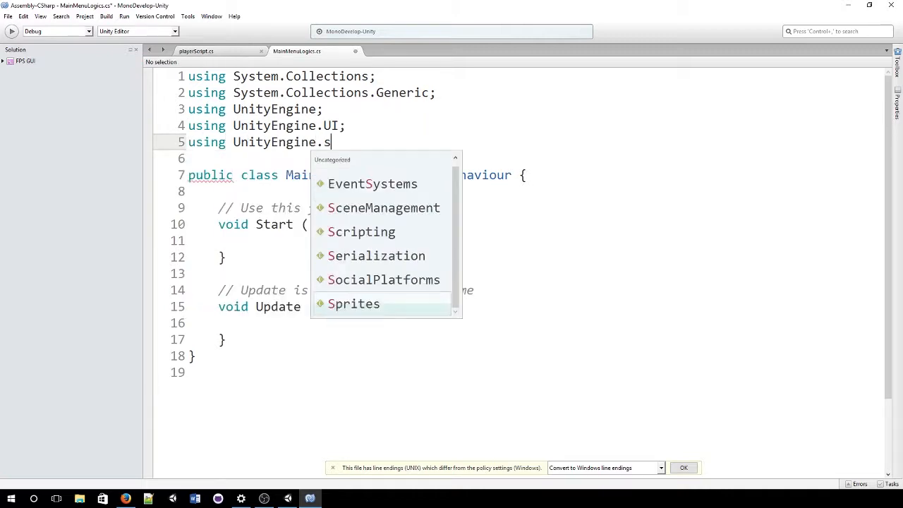
type("cene")
key("Return")
type(";")
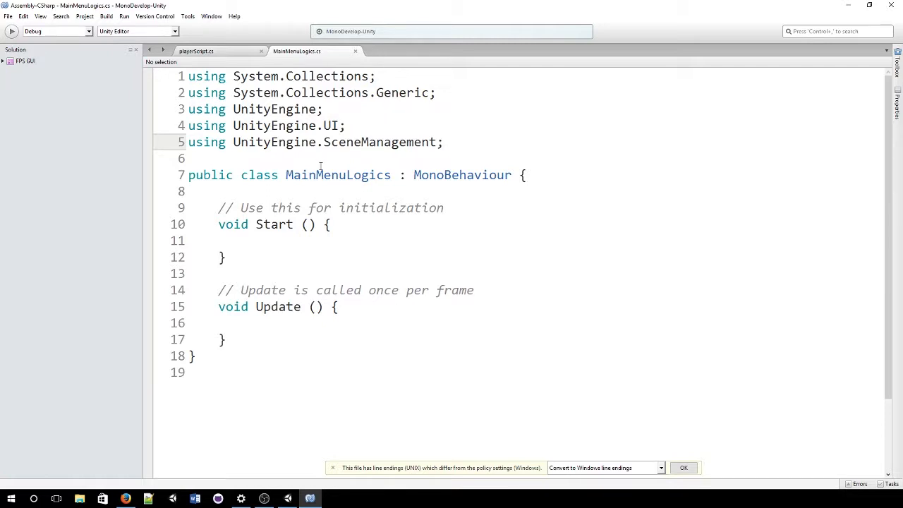
scroll(268, 228, "down", 1)
left_click(287, 201)
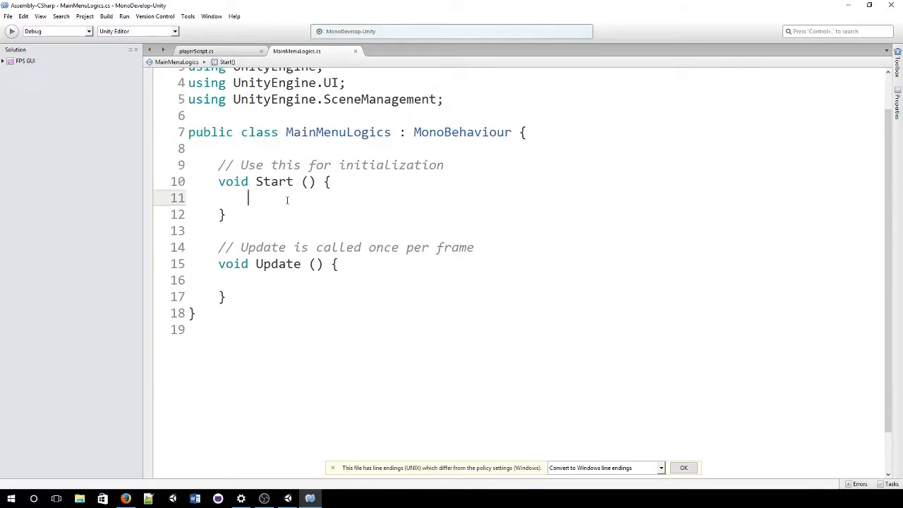
Step: Declare public Canvas fields mainMenuCanvas and creditCanvas in the class
left_click(269, 147)
key("Return")
key("Return")
key("Return")
key("Up")
key("Up")
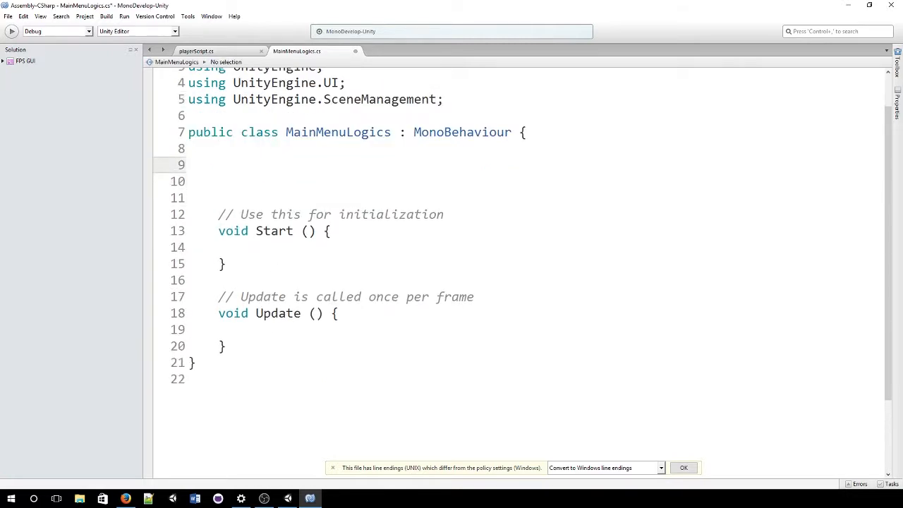
type("public ca")
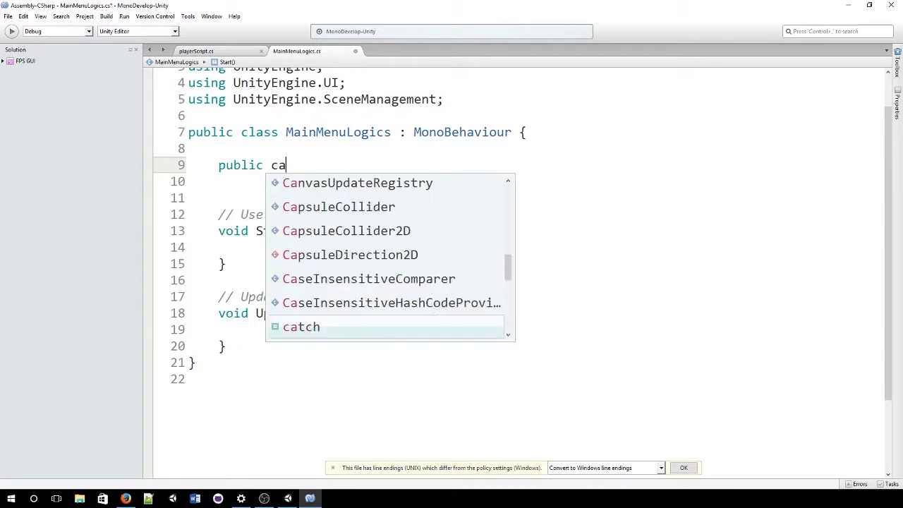
type("nvas ma")
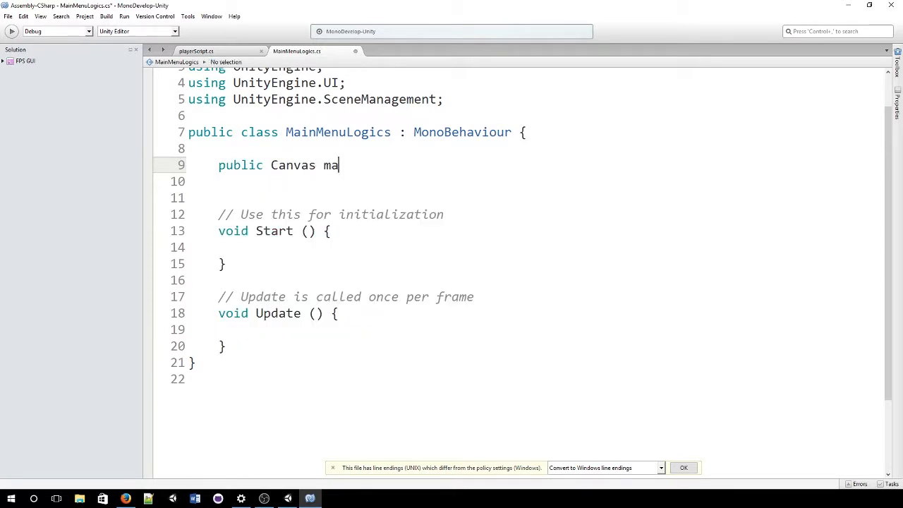
type("inMenuCanvas;")
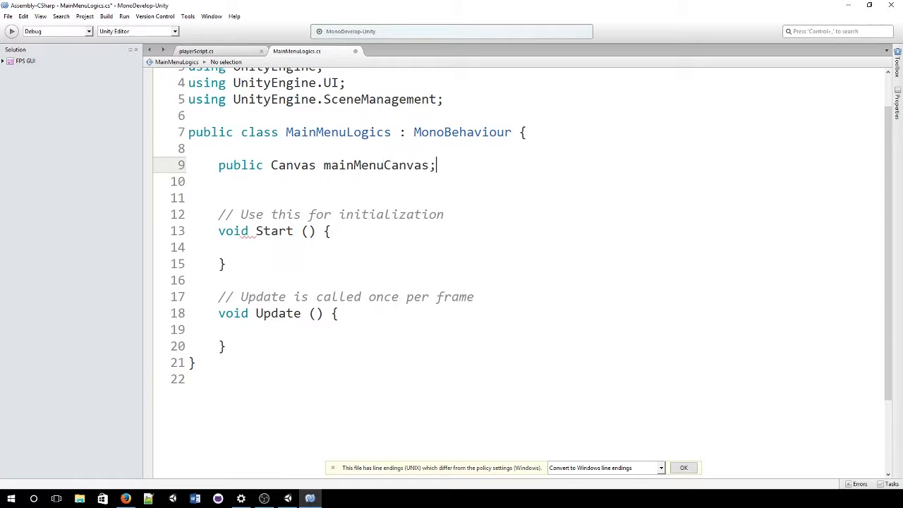
key("Return")
type("public Canvas ")
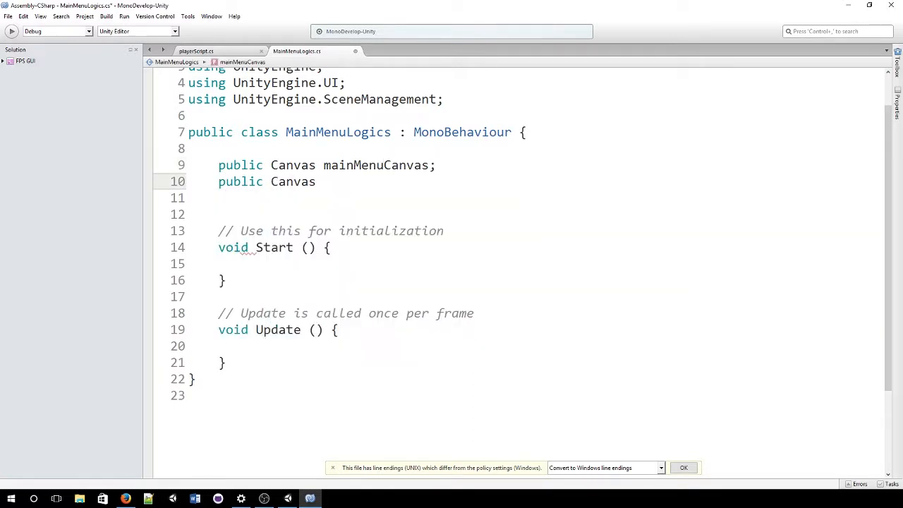
type("creditCanvas;")
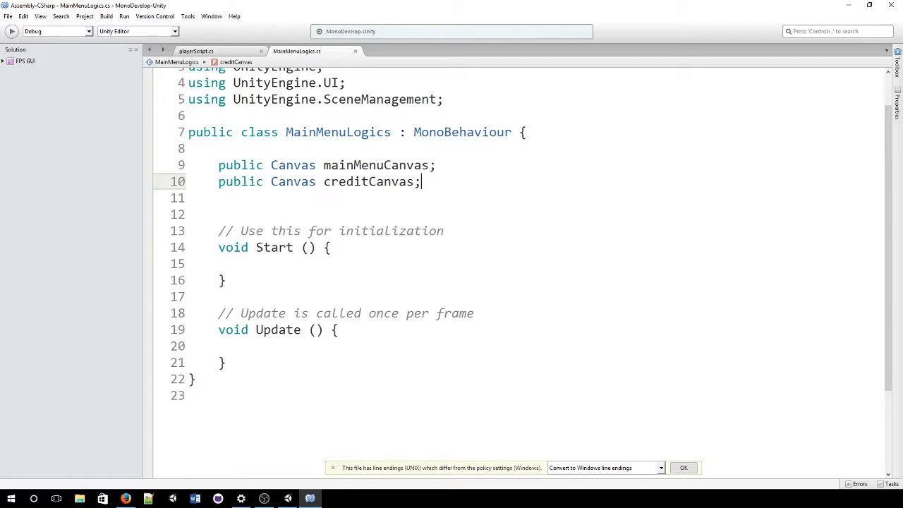
key("Delete")
Step: In Start(), set mainMenuCanvas.enabled = true and creditCanvas.enabled = false, then save
key("Down")
key("Down")
key("Down")
key("Down")
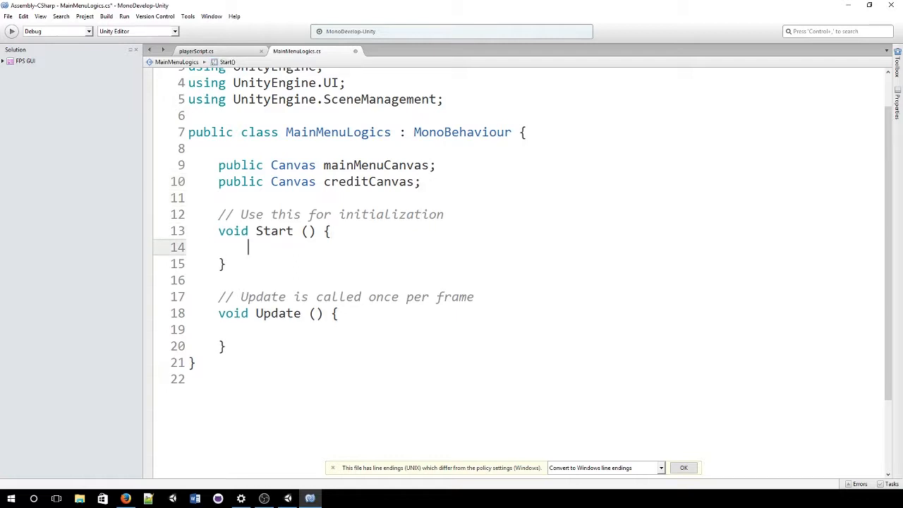
key("Return")
key("Up")
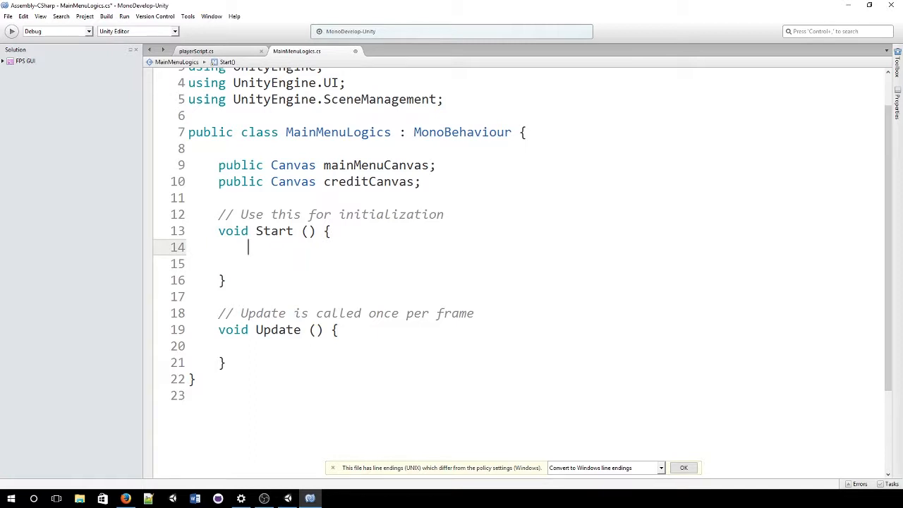
type("main")
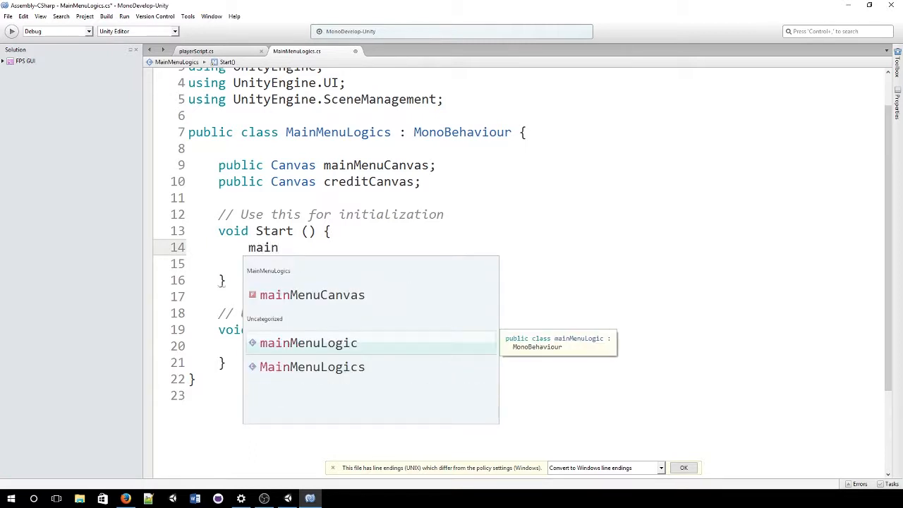
key("Down")
key("Up")
key("Up")
type("MenuCanvas.")
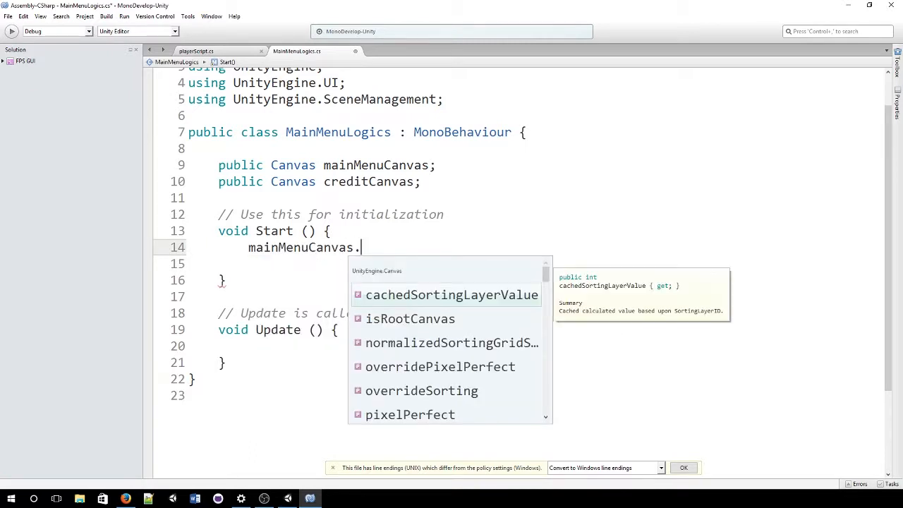
type("enabled = ")
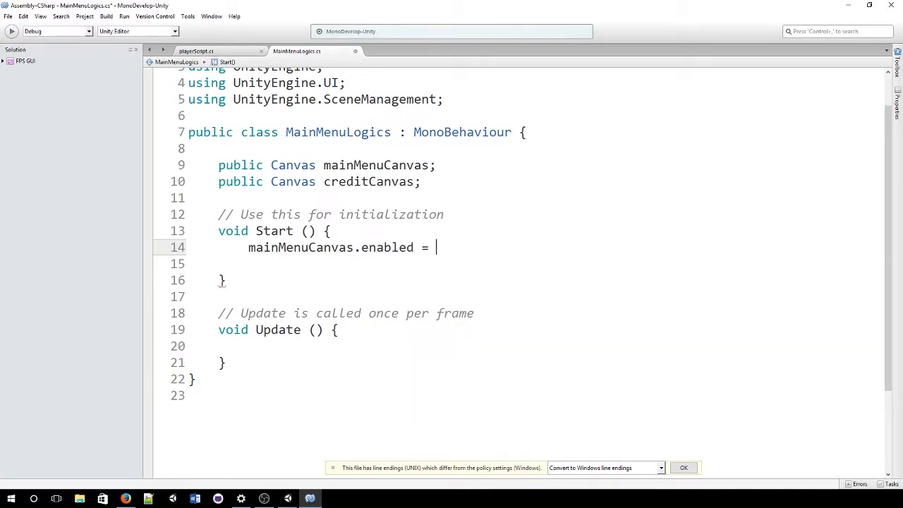
type("fals")
key("BackSpace")
key("BackSpace")
key("BackSpace")
key("BackSpace")
type("tru")
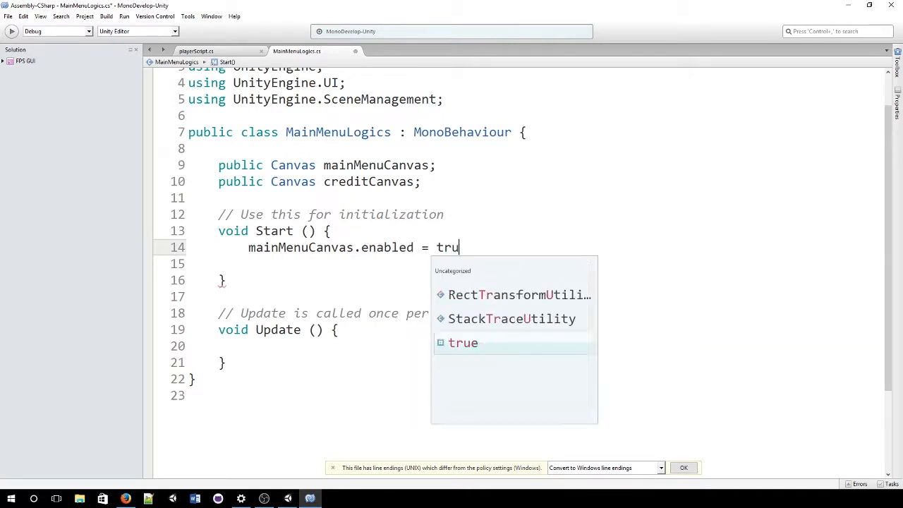
type("e;")
key("Return")
type("cre")
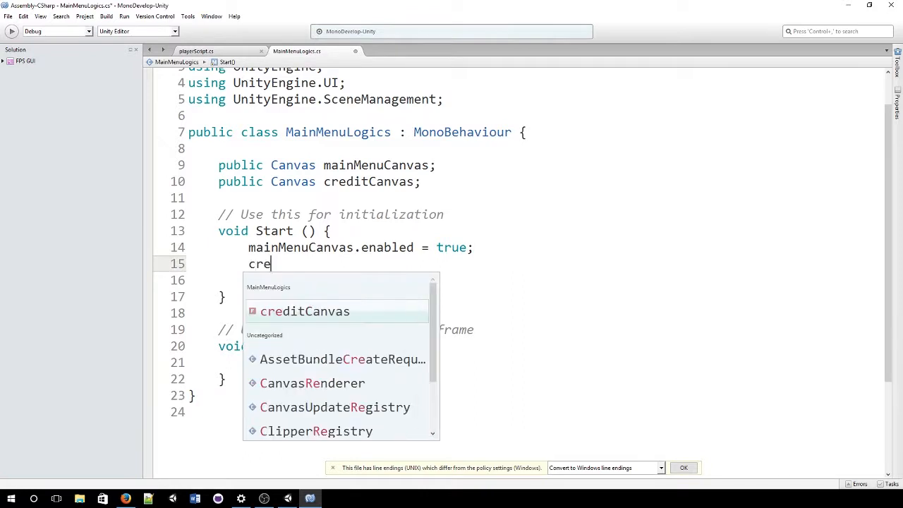
type("ditCanvas.enabled -= f")
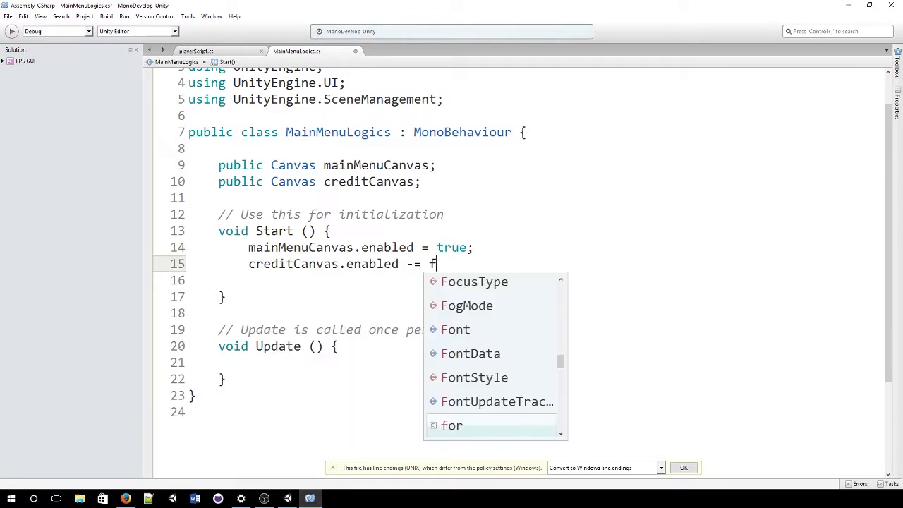
key("BackSpace")
key("BackSpace")
key("BackSpace")
key("BackSpace")
type("= false;")
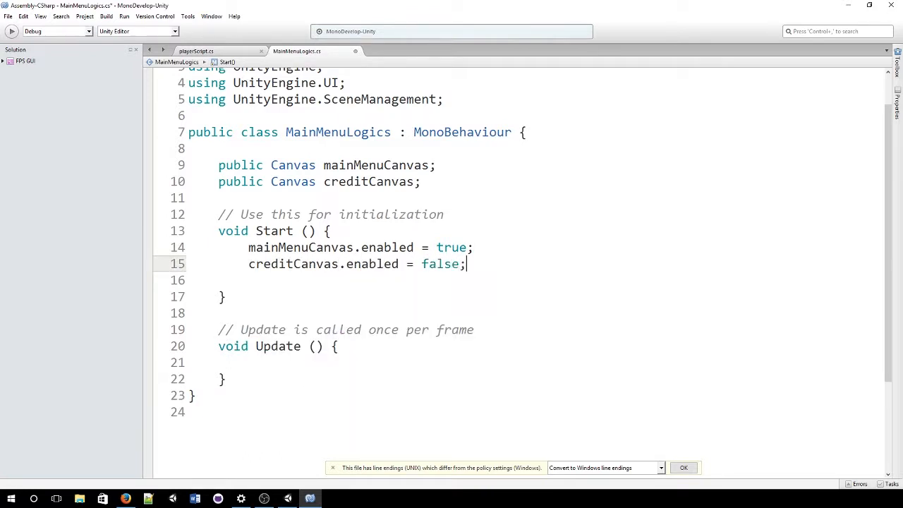
key("ctrl+s")
key("Delete")
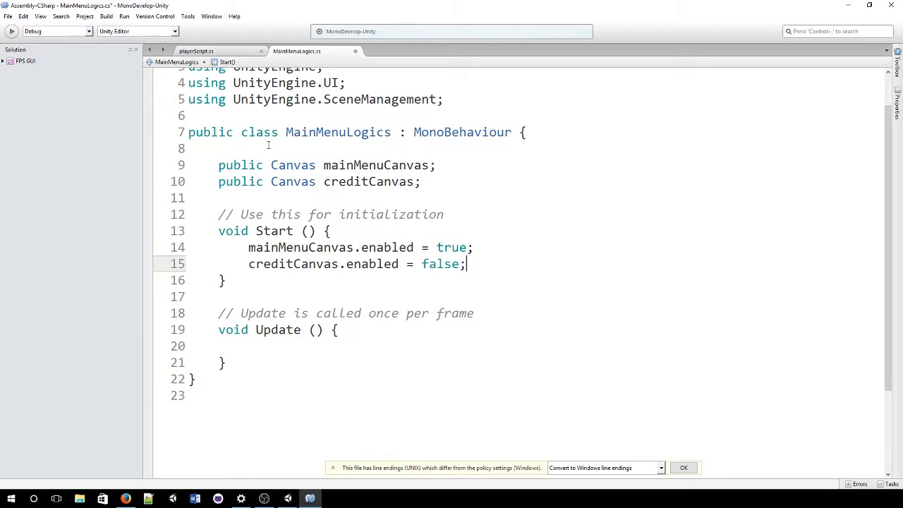
Step: Replace Update() with public void startGame() calling SceneManager.LoadScene("generalScene")
left_click_drag(226, 362, 216, 302)
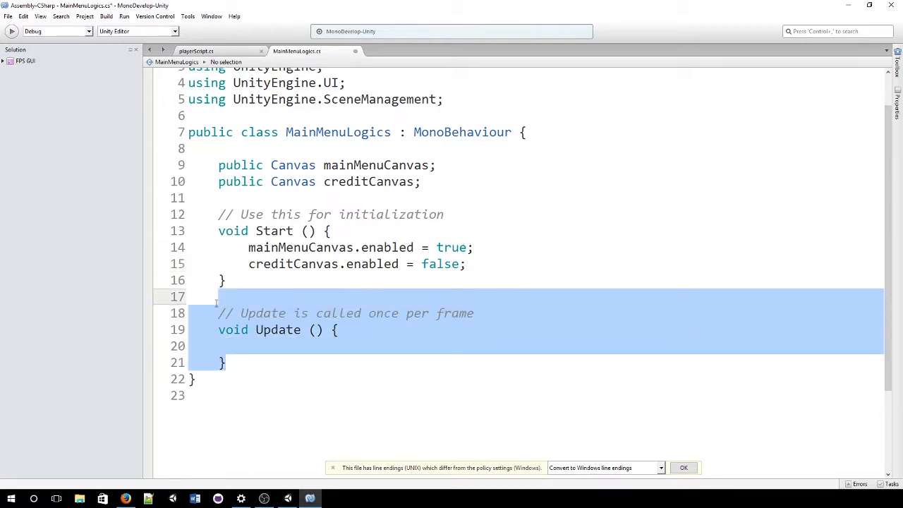
key("BackSpace")
key("Return")
key("Return")
key("Up")
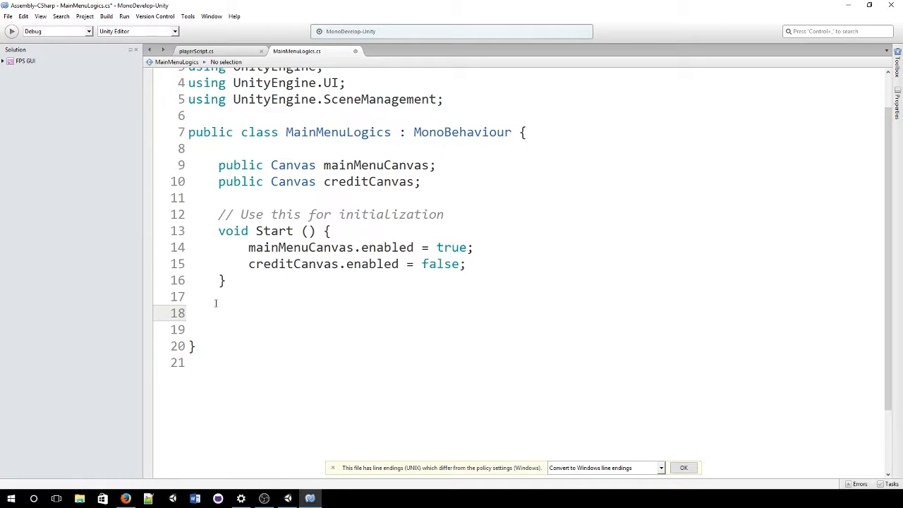
type("public void start")
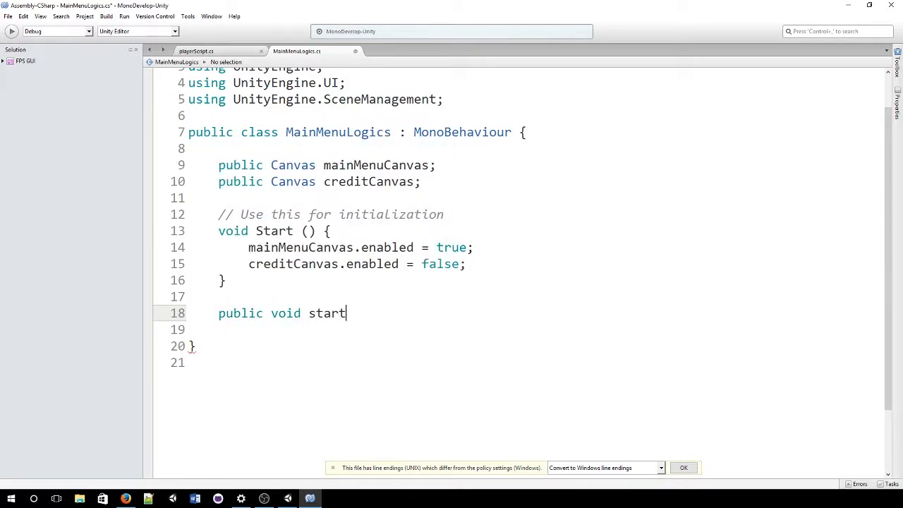
type("Game() {")
key("Return")
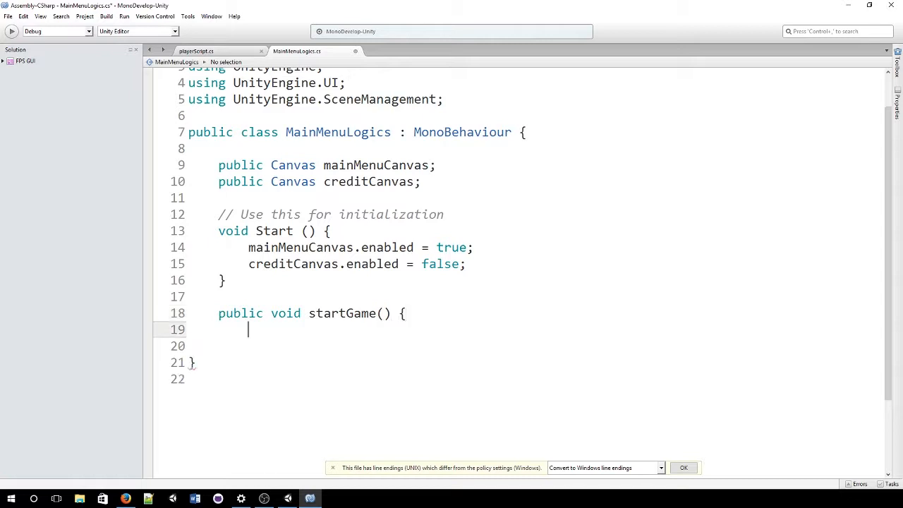
key("Return")
type("}")
key("Up")
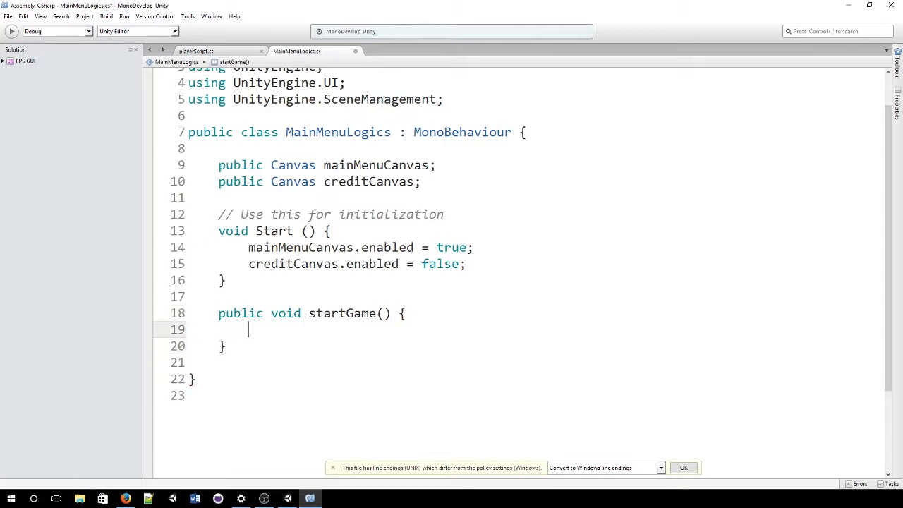
type("Scenemanager.")
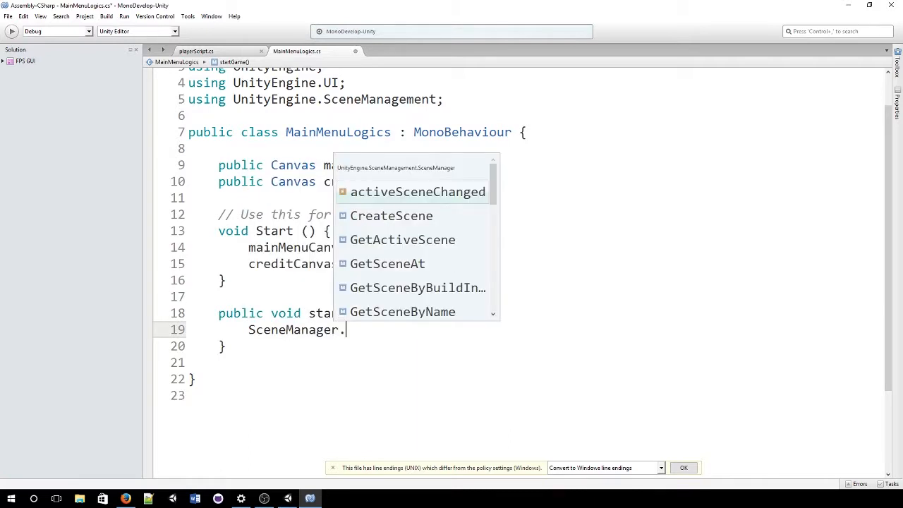
type("LoadScene(")
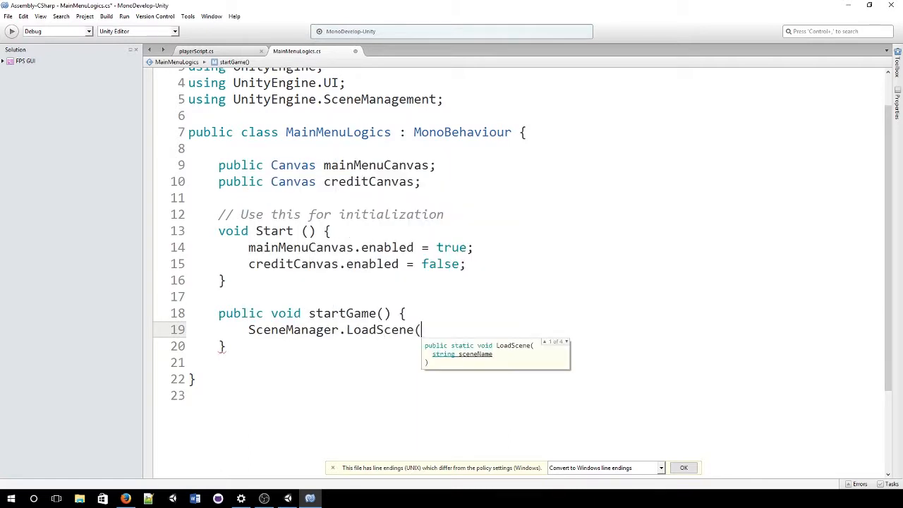
type("\"generalS")
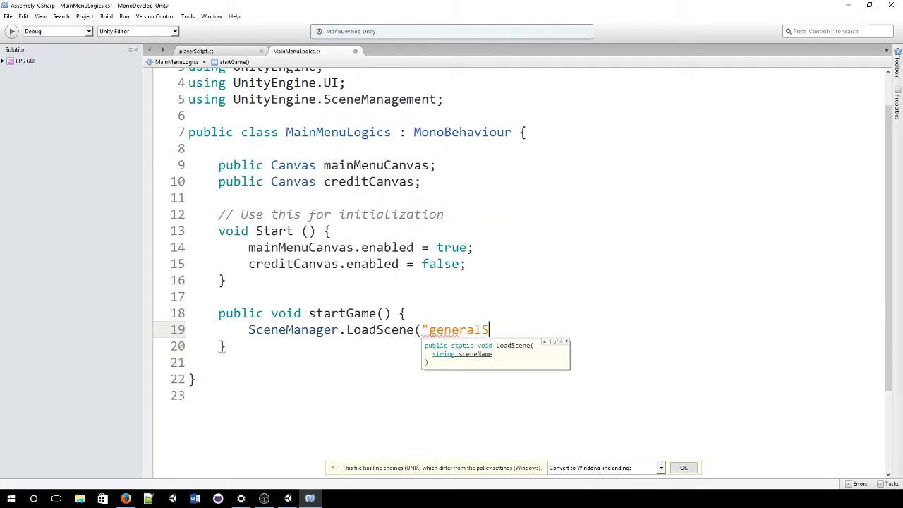
type("cene\");")
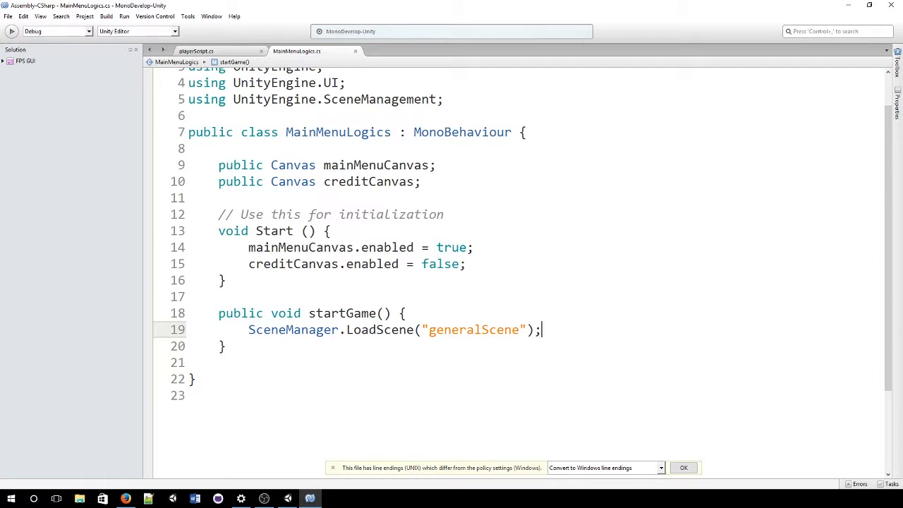
Step: Begin a second public method, 'public void goToCredt…', below startGame()
key("Down")
key("Return")
key("Return")
type("pub")
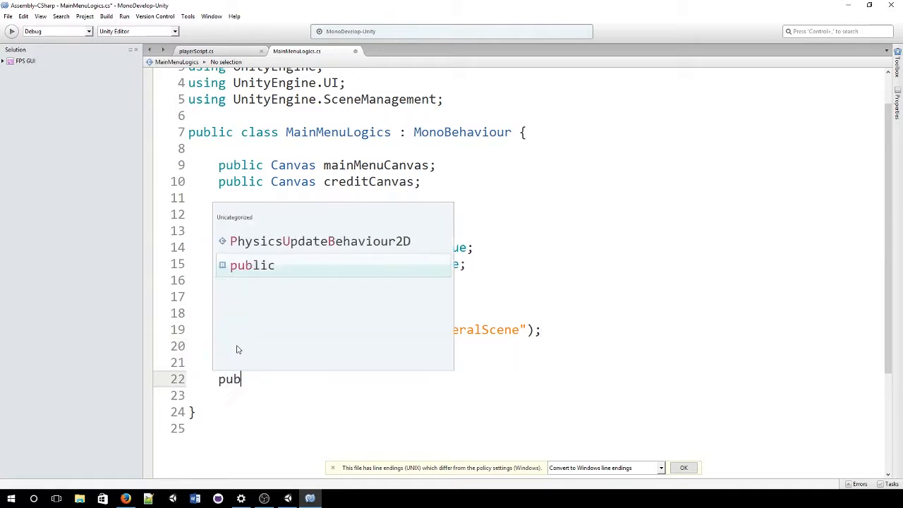
type("lic void ")
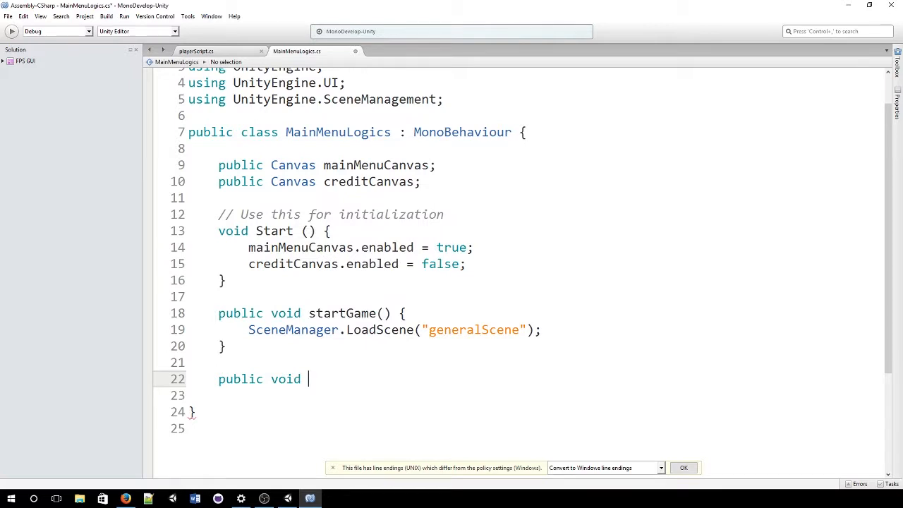
type("goToCredits() {")
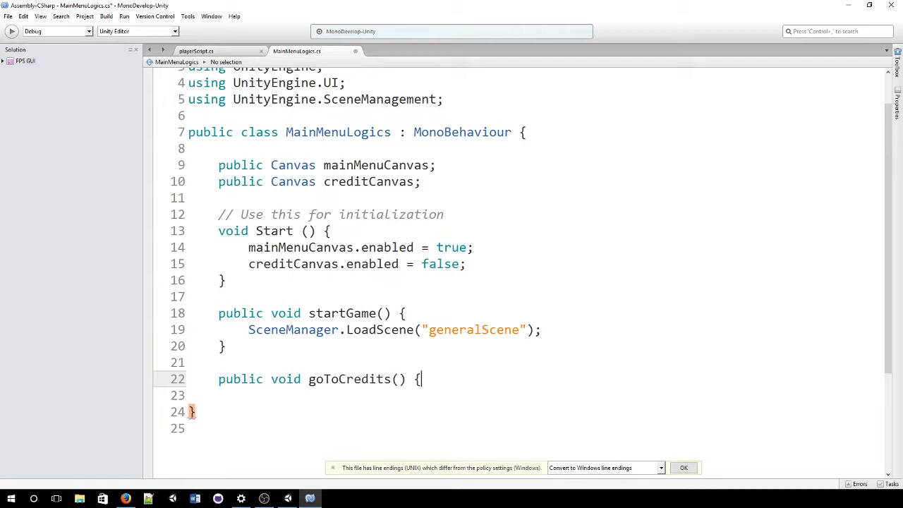
Step: Complete the public goToCredits() method so it sets mainMenuCanvas.enabled = false
key("Return")
key("Return")
type("}")
key("Up")
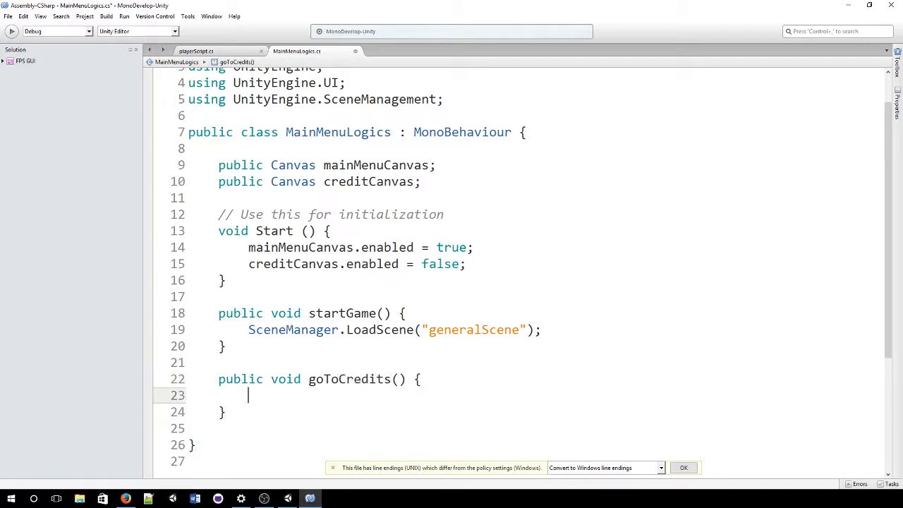
type("main")
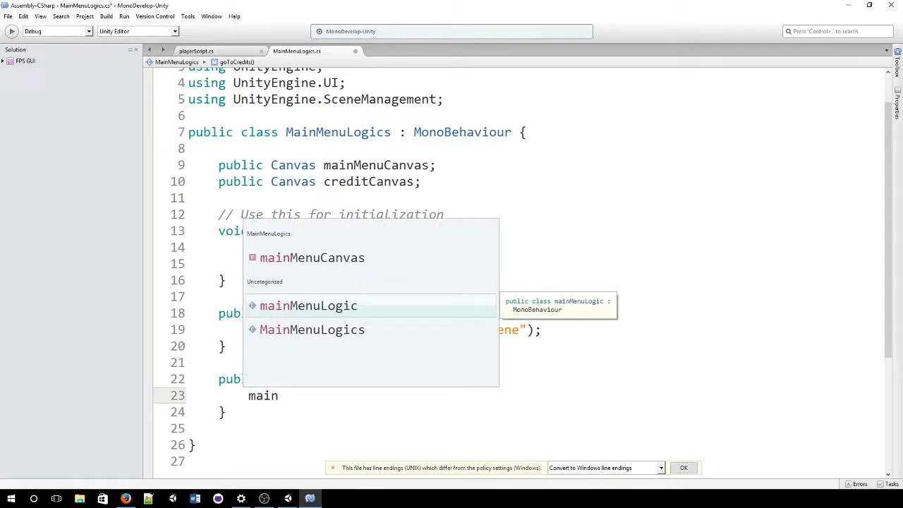
key("Up")
type(".")
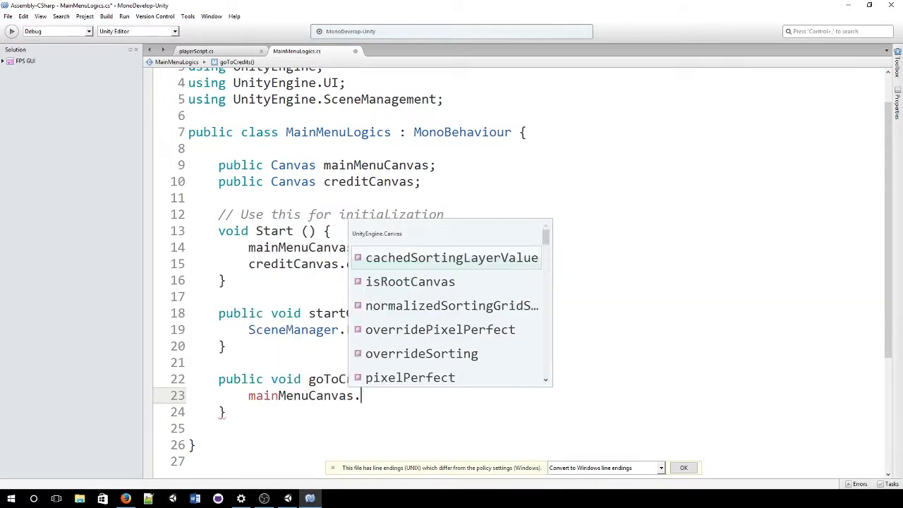
type("enabled = fl")
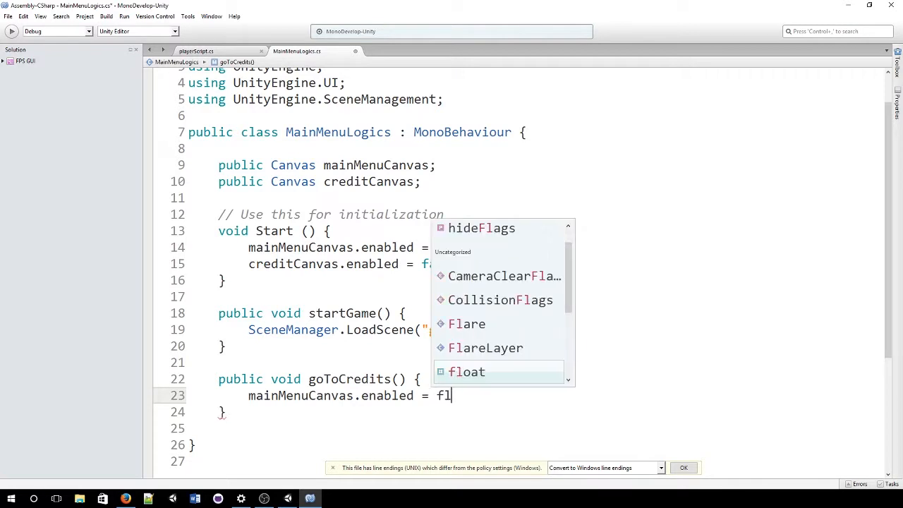
key("BackSpace")
type("alse")
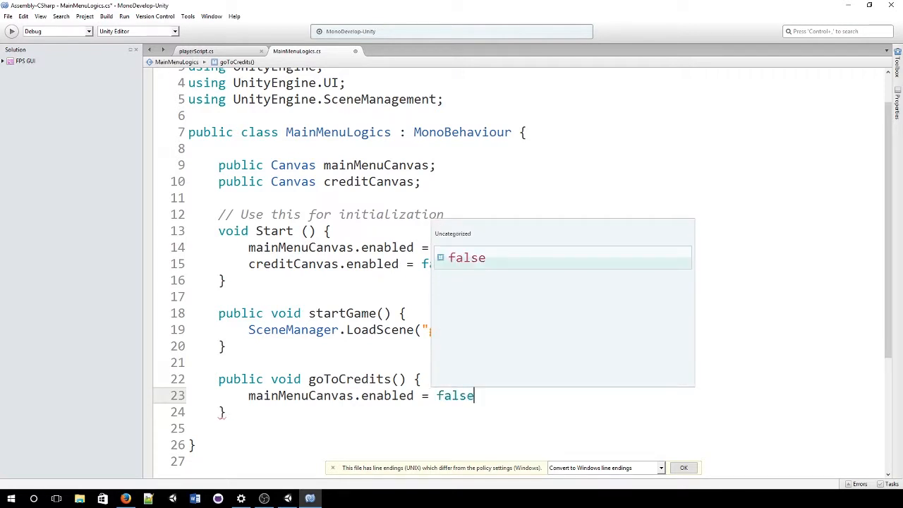
type(";")
key("Return")
Step: Add creditCanvas.enabled = true; and leave blank lines below goToCredits
type("creditCanvas")
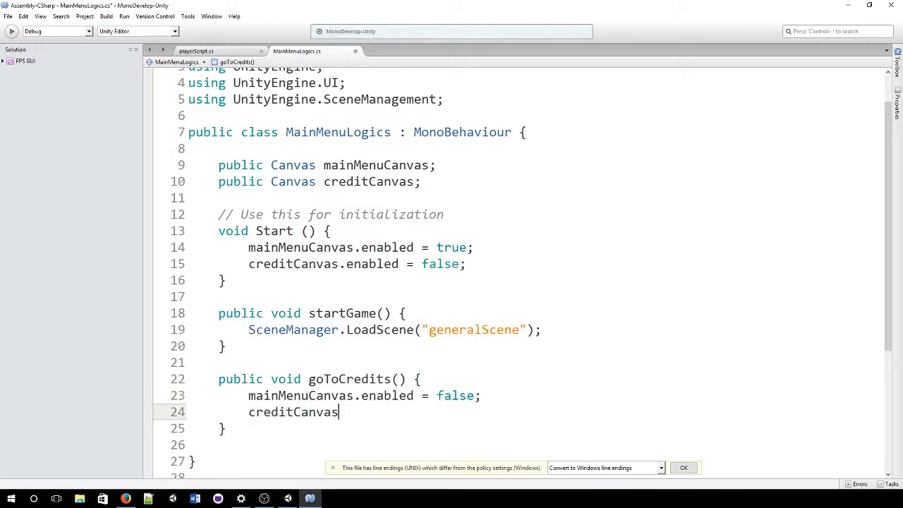
type(".enabled = try")
key("Escape")
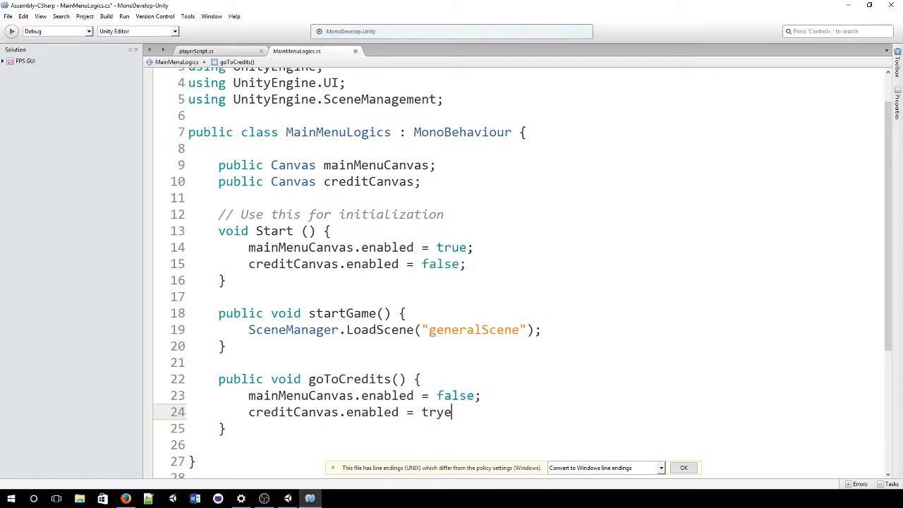
key("BackSpace")
type("ue;")
key("Down")
key("Return")
key("Return")
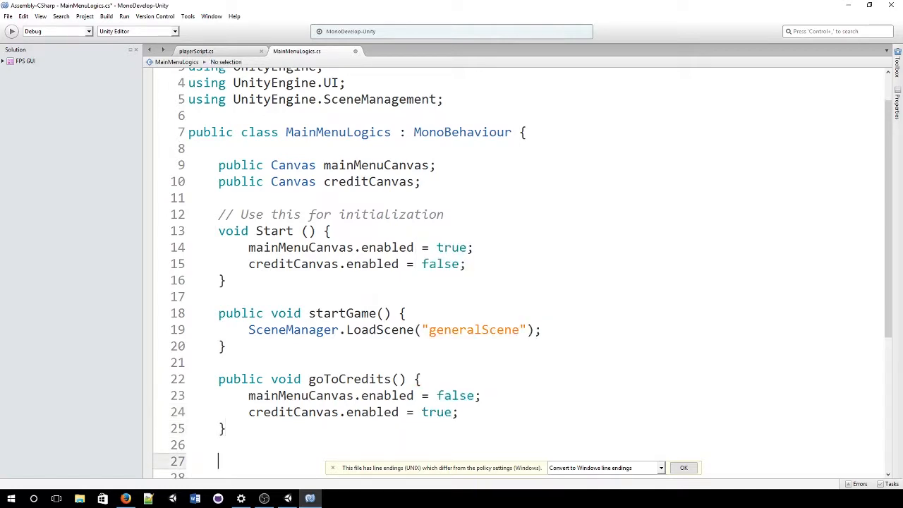
scroll(244, 342, "down", 3)
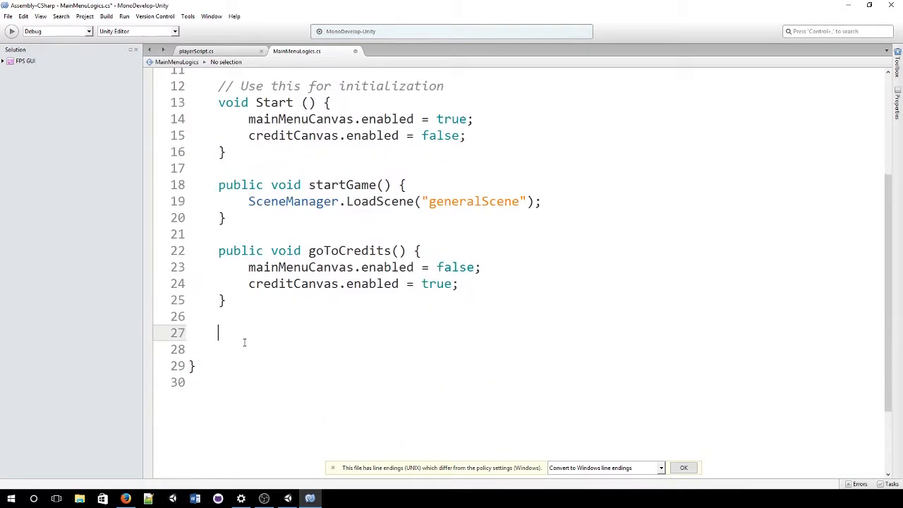
Step: Write a public void goToMainMenu() method whose body calls Start();
type("public void goToMainMenu(")
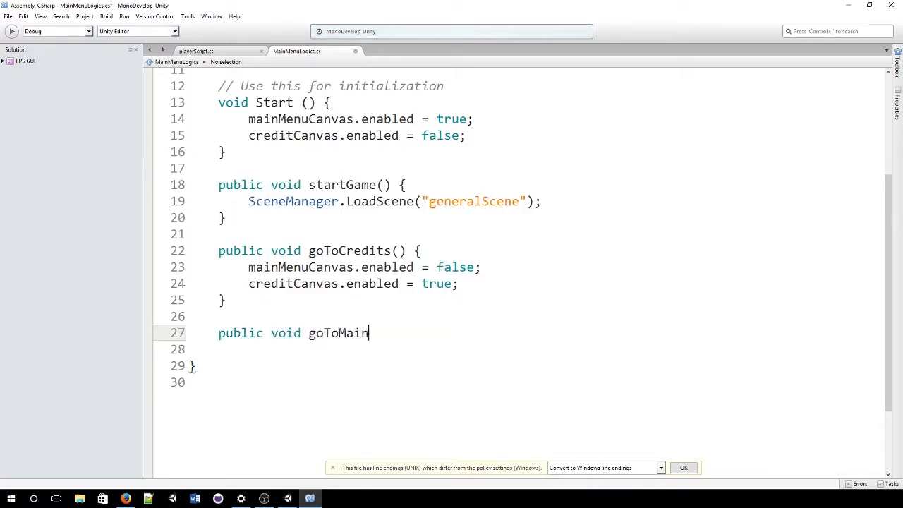
key("BackSpace")
type("() {")
key("Return")
key("Return")
type("}")
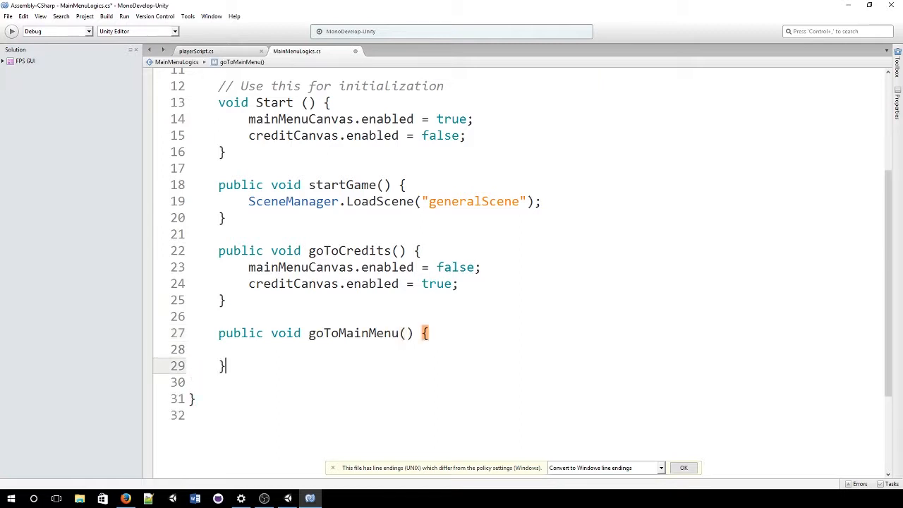
key("Up")
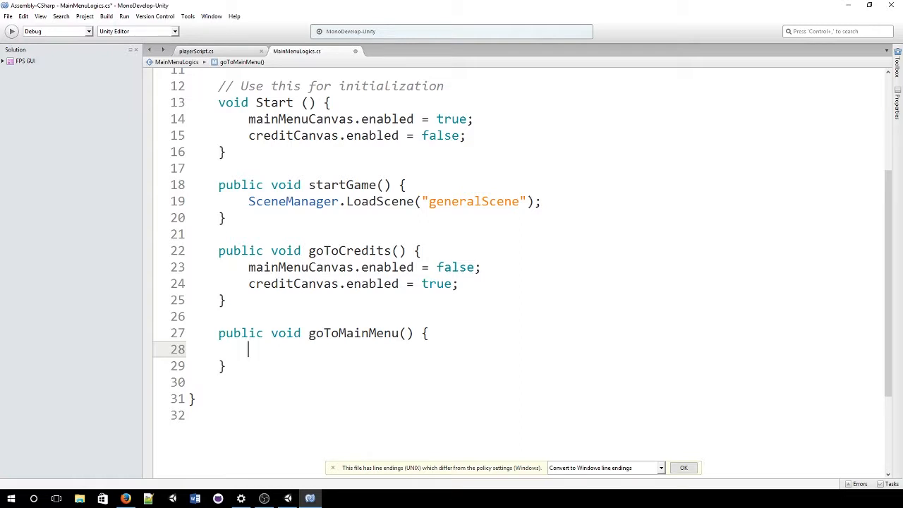
type("start")
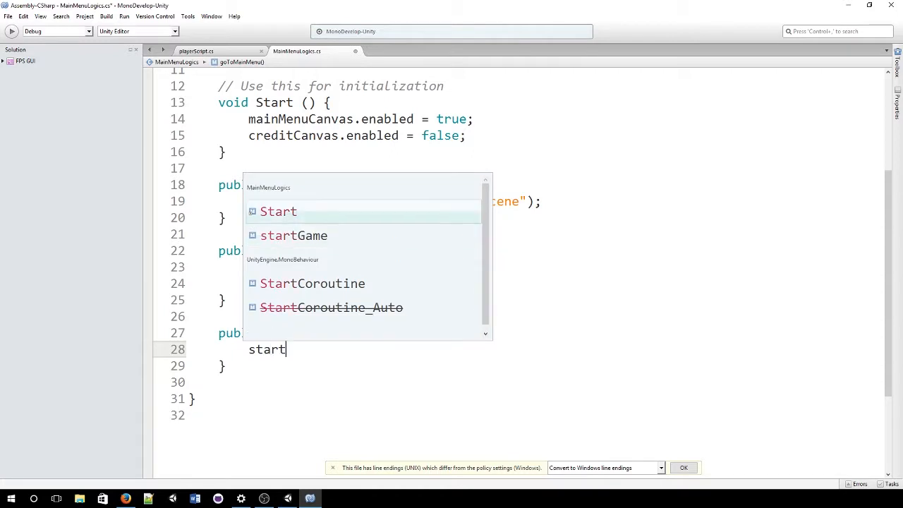
key("Return")
type("();")
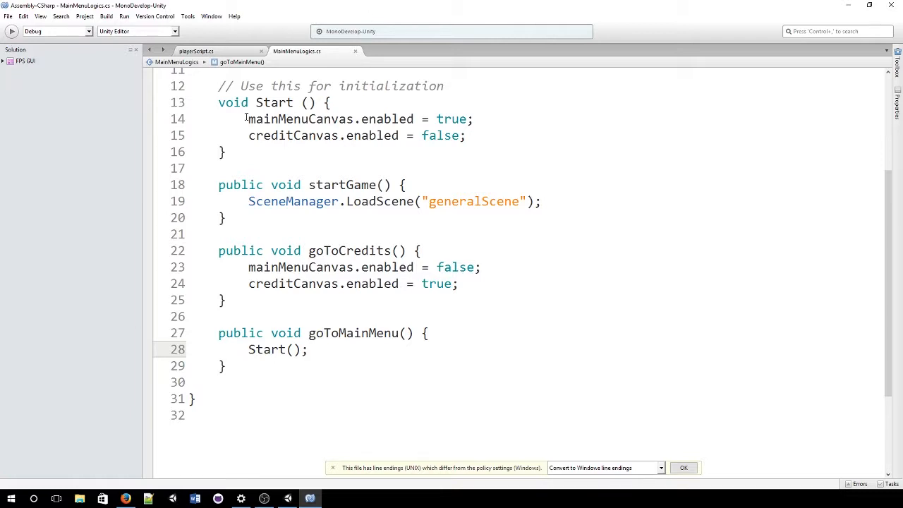
Step: Look over the Start() body lines, then return to the Unity editor
left_click_drag(235, 119, 512, 145)
left_click(326, 141)
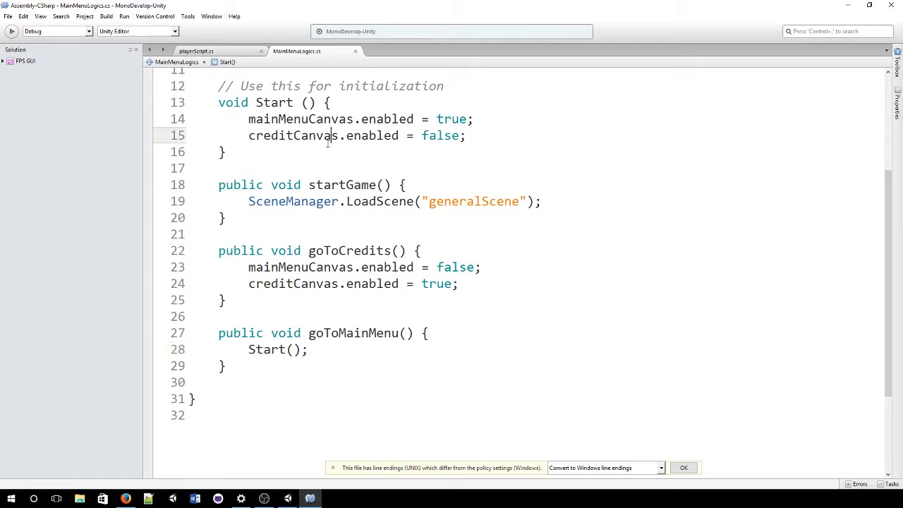
scroll(282, 156, "up", 2)
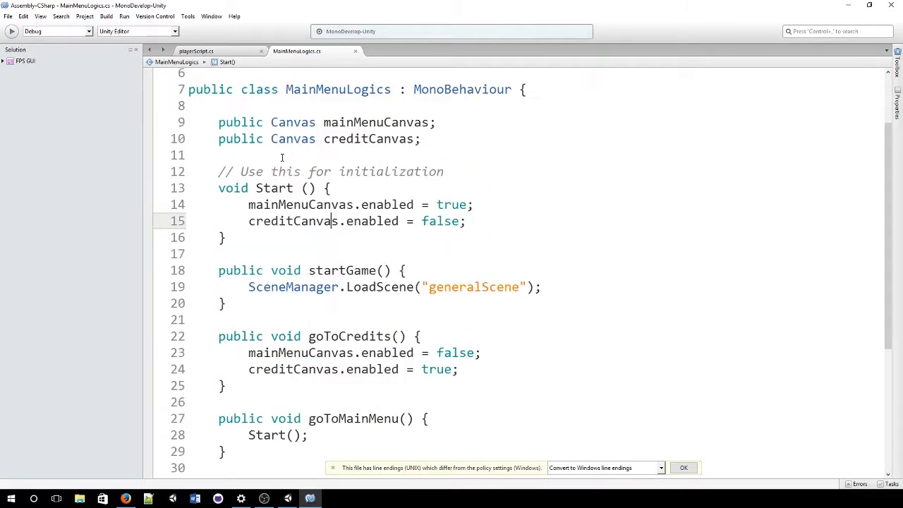
scroll(283, 155, "down", 1)
mouse_move(285, 157)
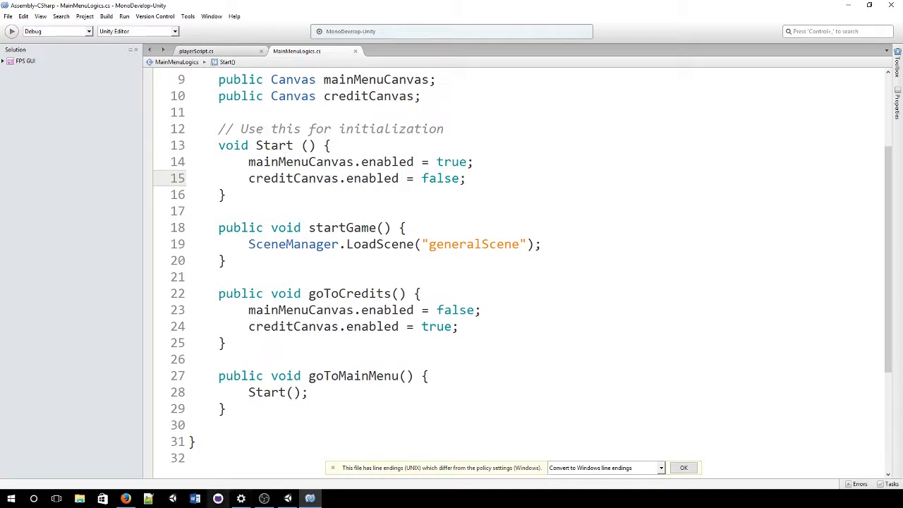
left_click(287, 499)
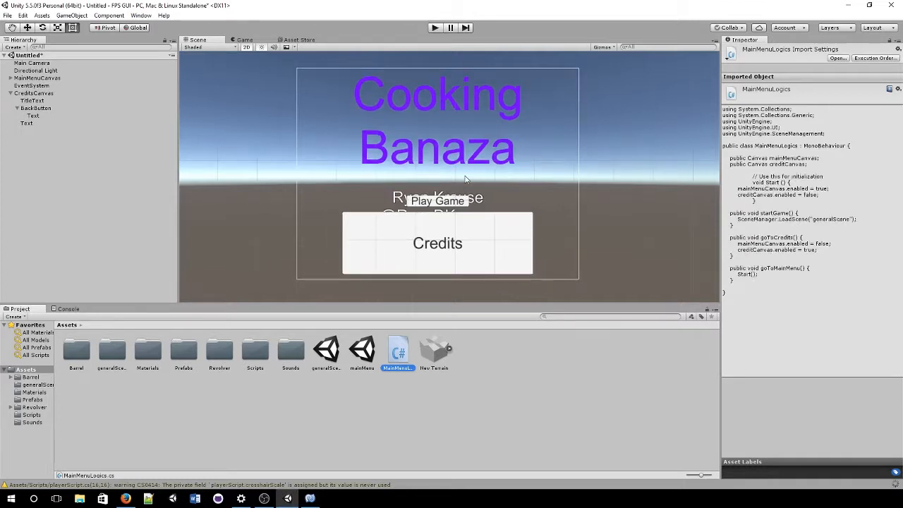
Step: Add the Main Menu Logics script component to the Main Camera
scroll(457, 178, "down", 2)
scroll(454, 183, "up", 1)
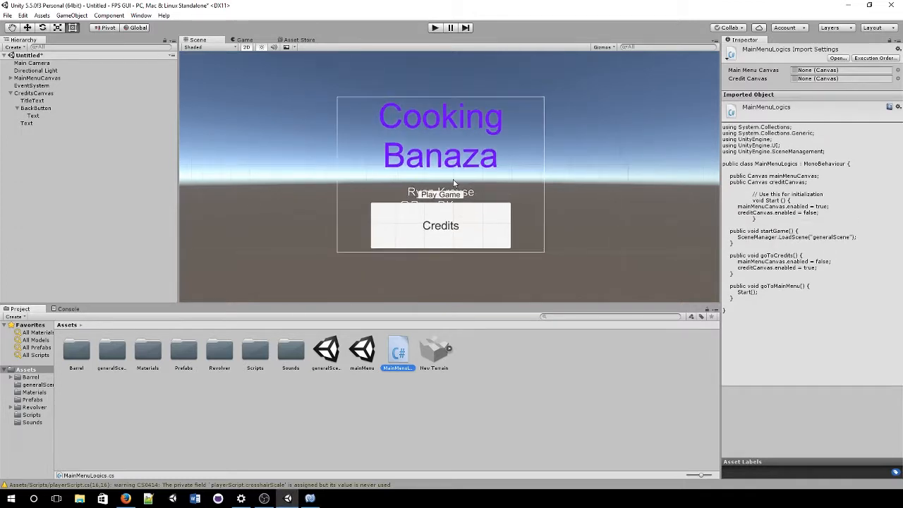
left_click(36, 64)
left_click(832, 284)
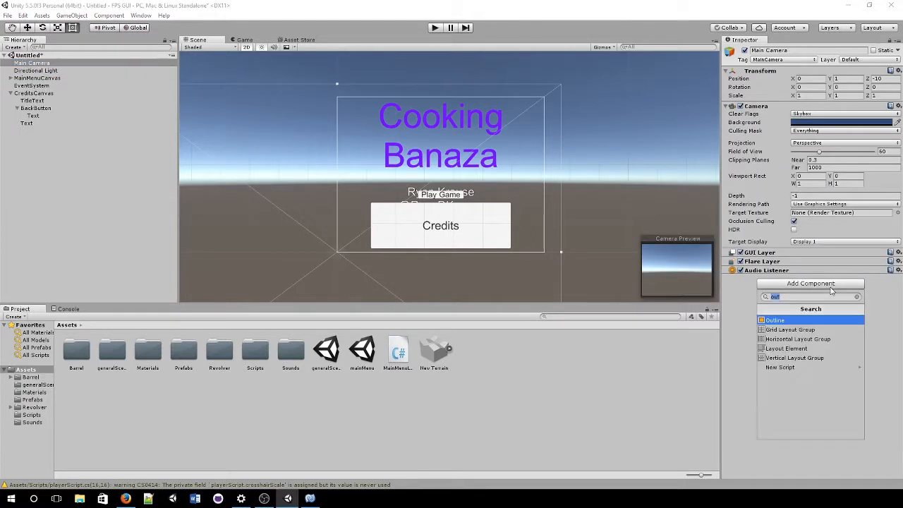
type("main")
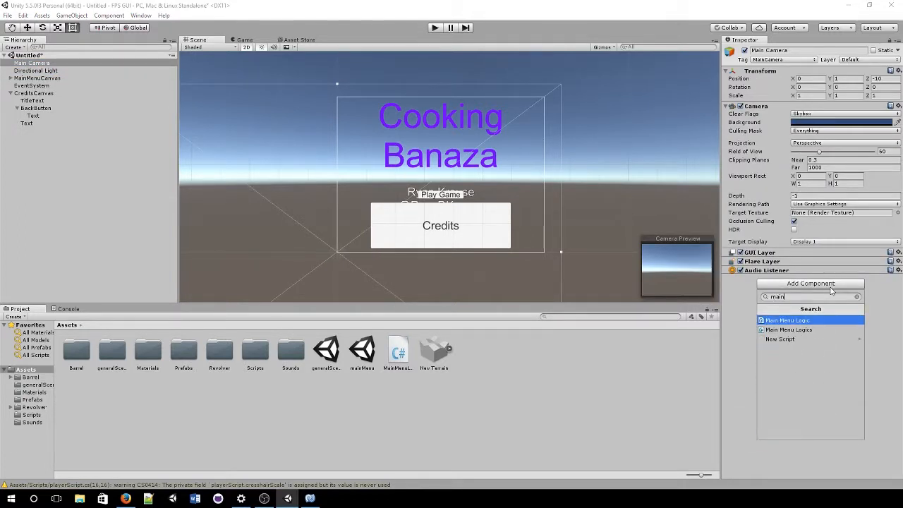
key("Return")
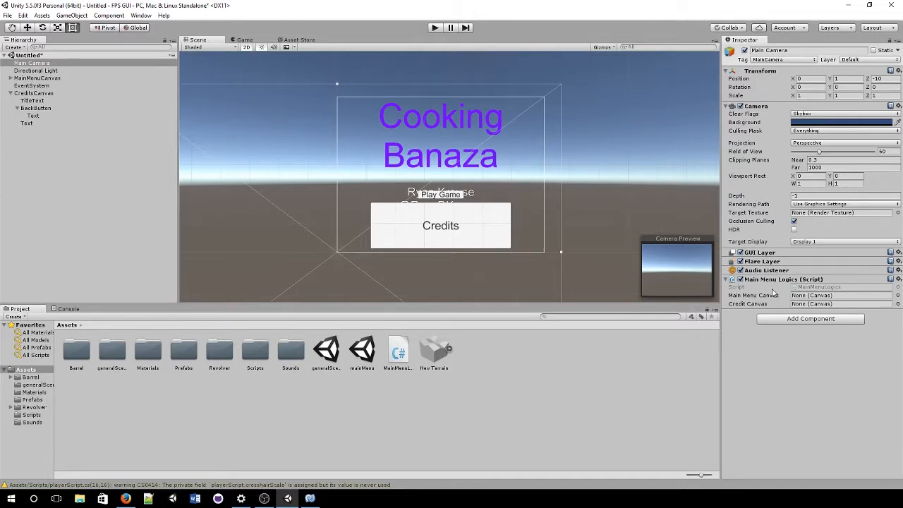
Step: Assign MainMenuCanvas and CreditsCanvas to the script's canvas slots
left_click(898, 299)
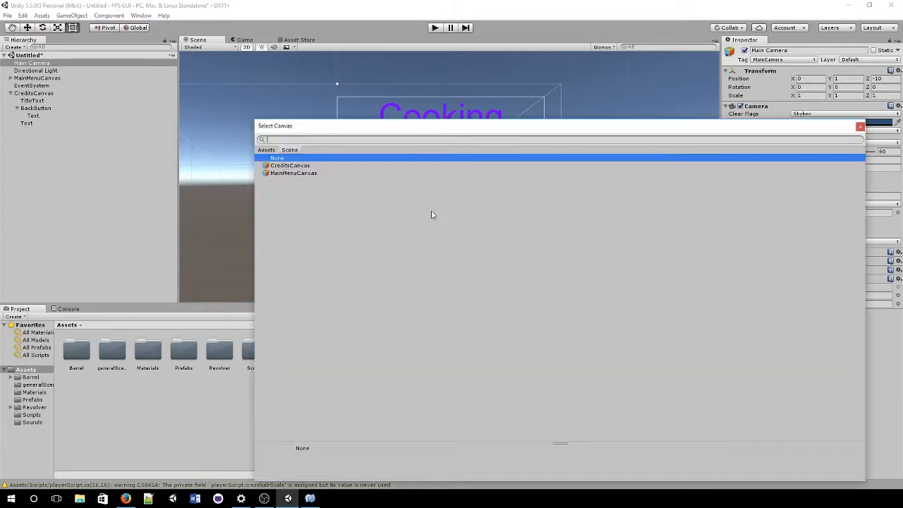
double_click(291, 176)
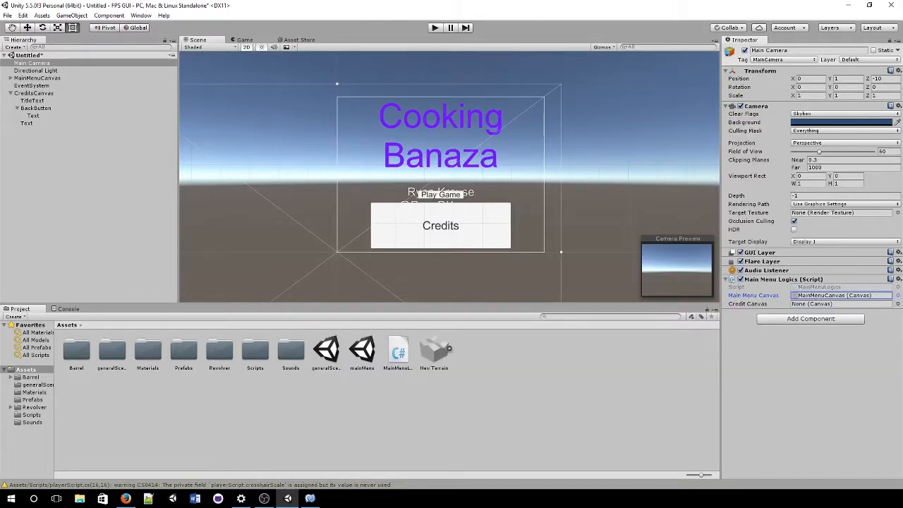
left_click(898, 304)
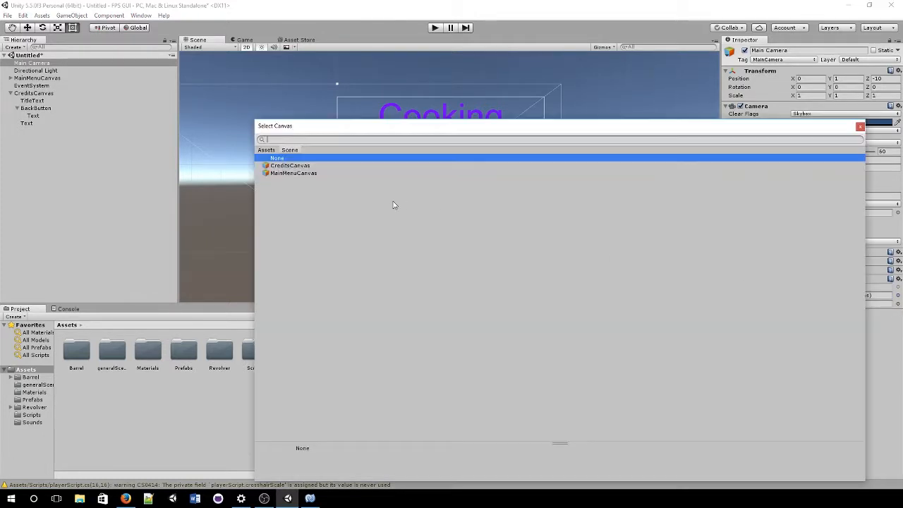
double_click(328, 166)
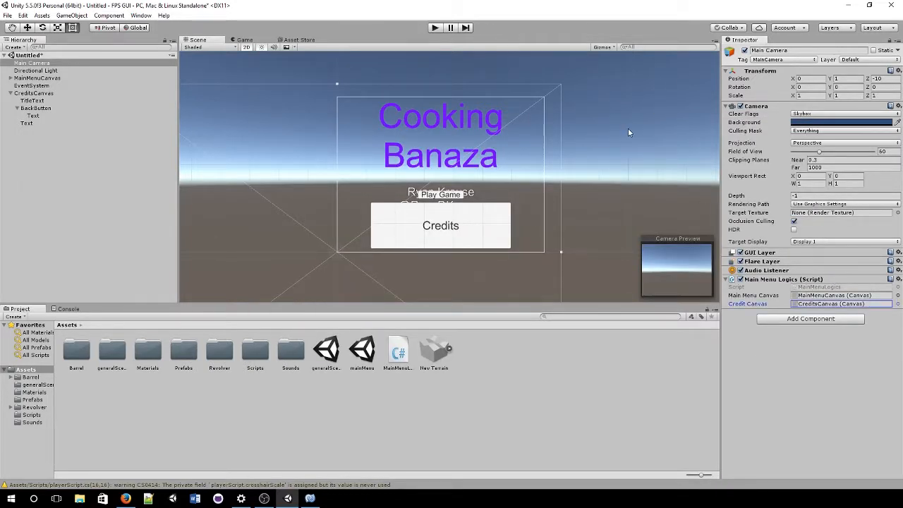
Step: Play-test the title menu, stop, and expand MainMenuCanvas to show its buttons
left_click(432, 28)
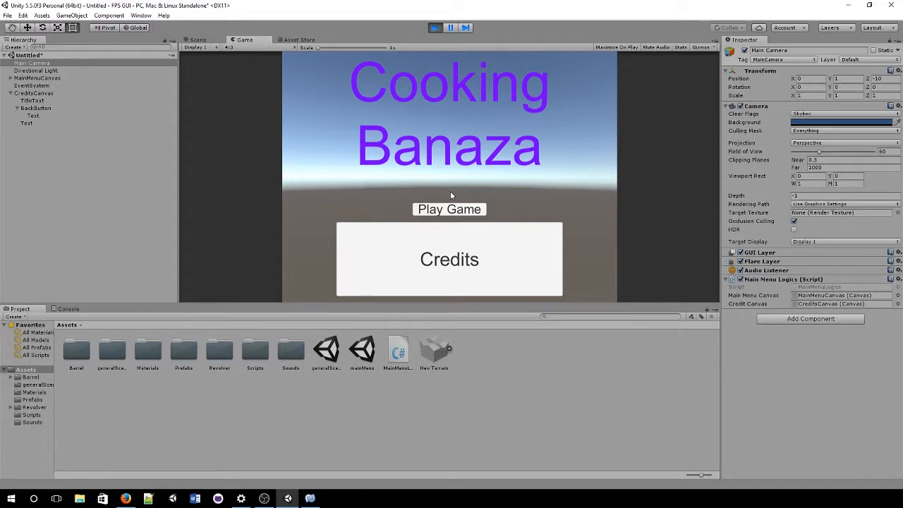
left_click(436, 28)
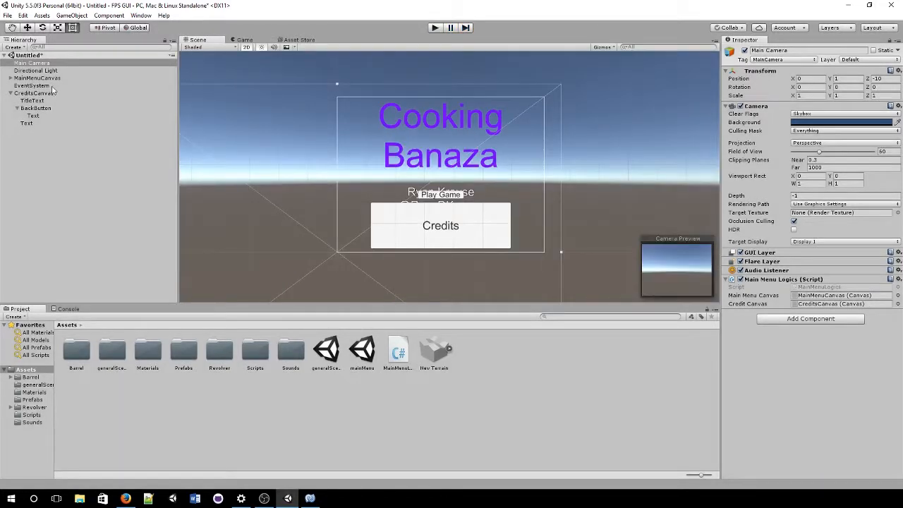
left_click(11, 79)
Step: Give PlayGameButton a Runtime Only On Click entry calling Main Camera's MainMenuLogics.startGame()
left_click(39, 94)
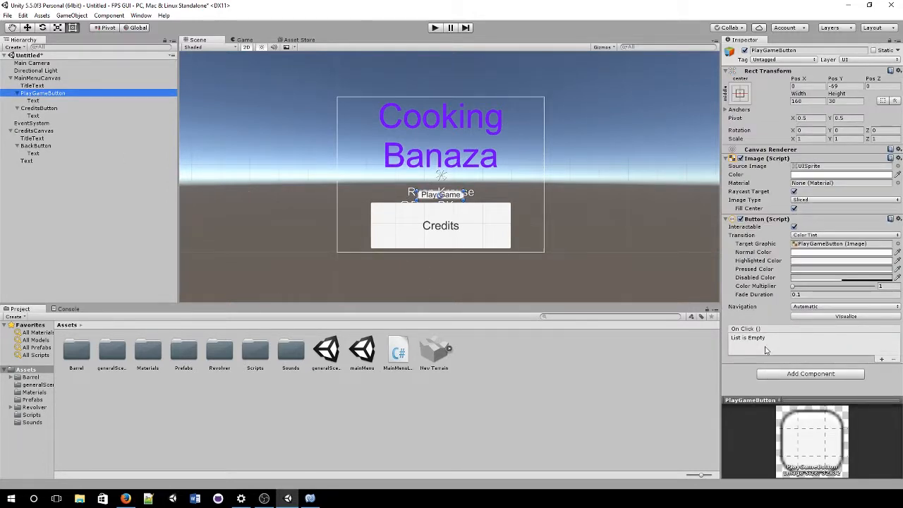
left_click(884, 360)
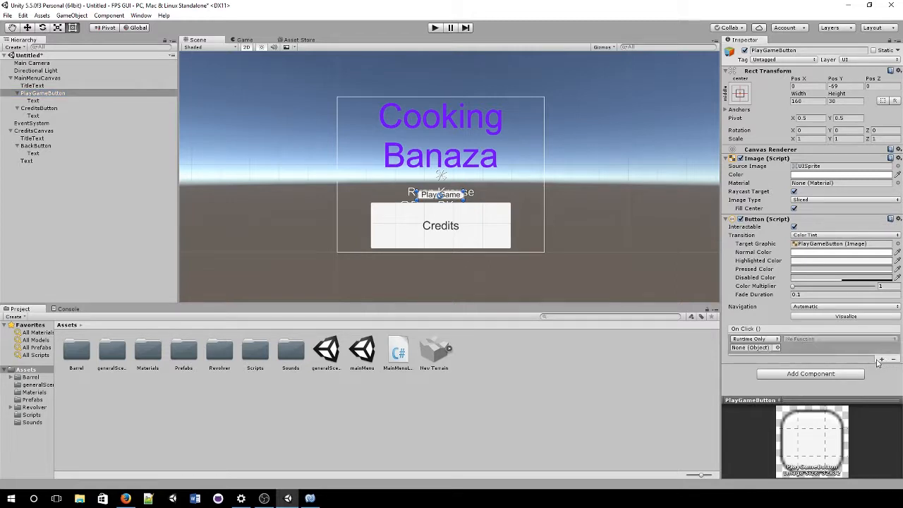
left_click(776, 339)
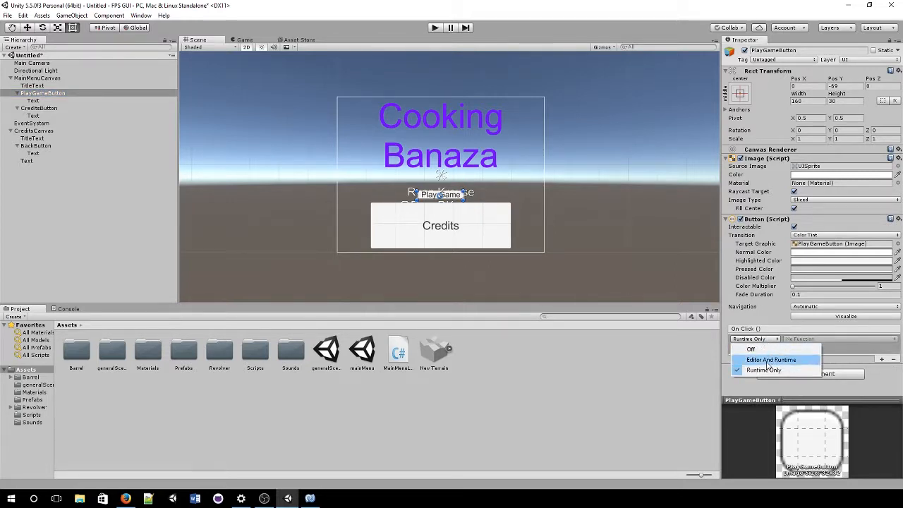
left_click(786, 371)
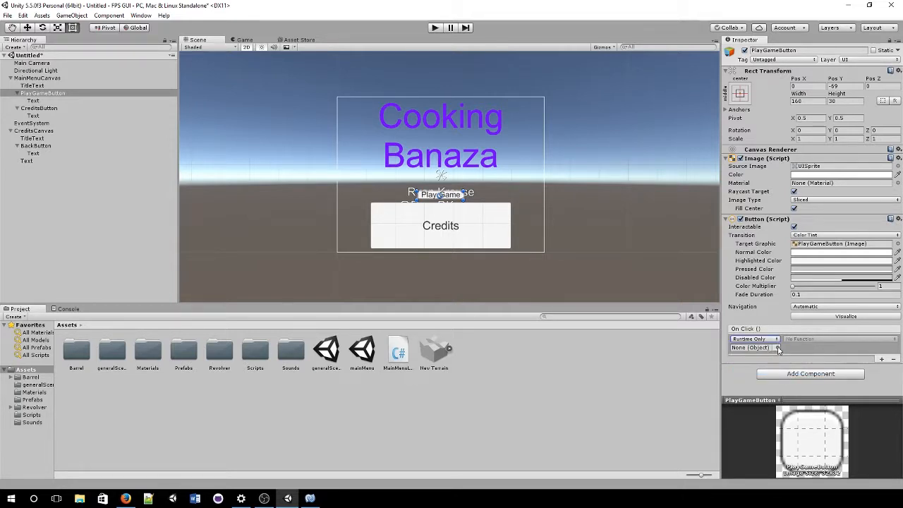
left_click(779, 349)
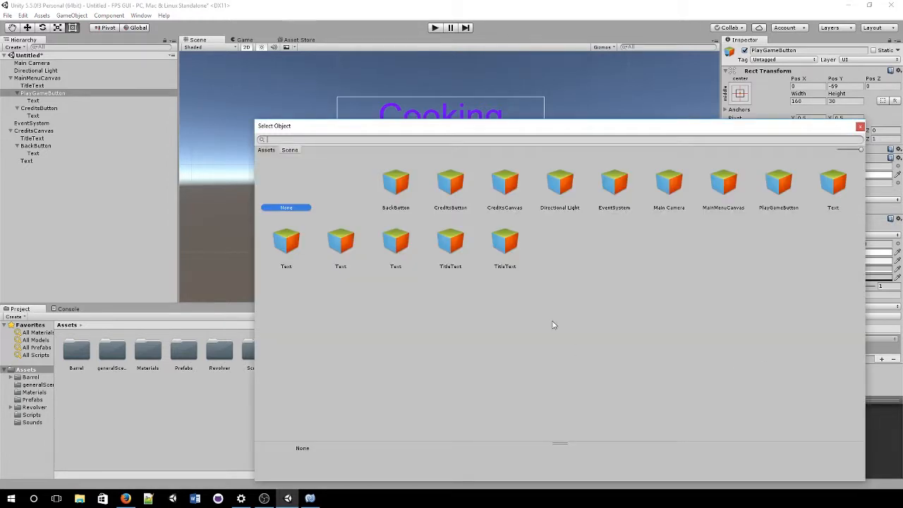
left_click(670, 185)
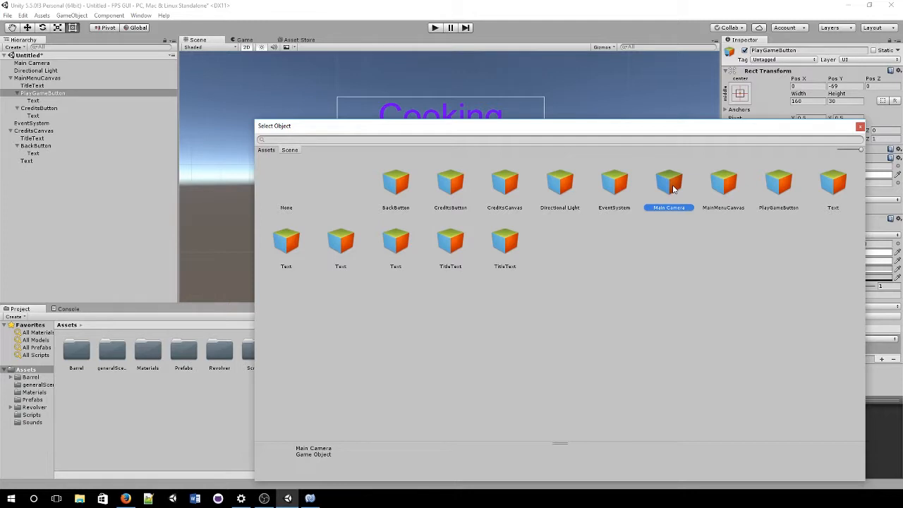
double_click(672, 185)
left_click(799, 340)
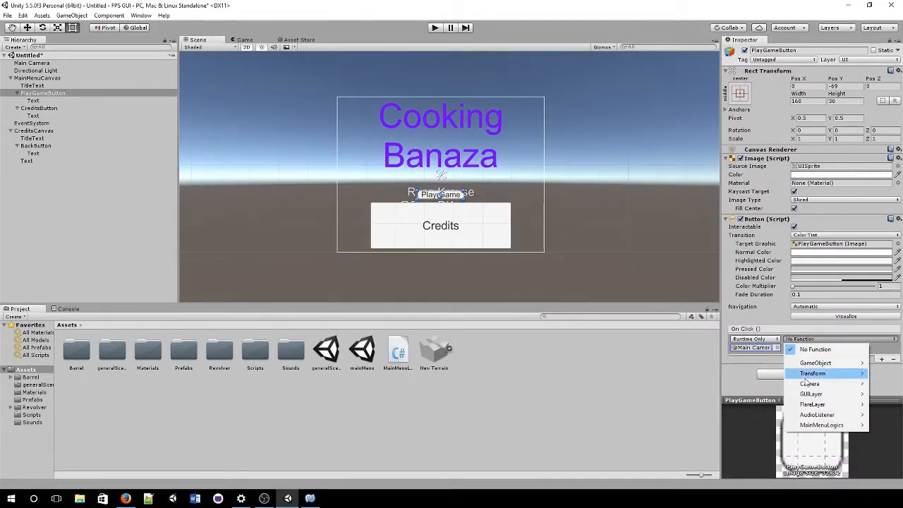
mouse_move(845, 427)
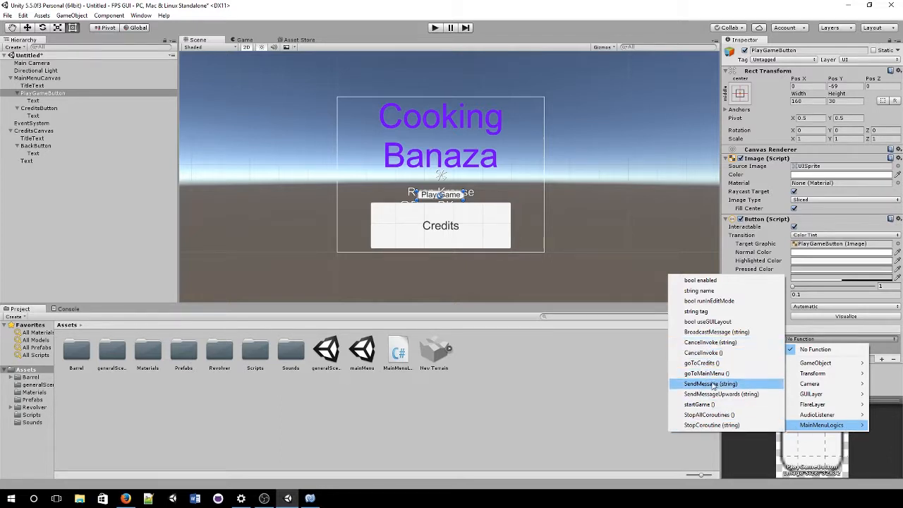
left_click(718, 406)
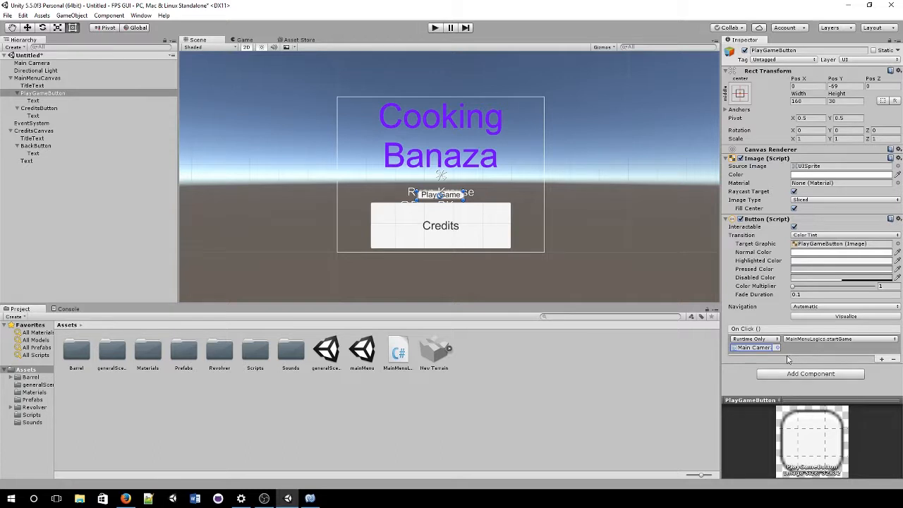
Step: Add one On Click entry on CreditsButton targeting Main Camera with MainMenuLogics.goToCredits()
left_click(12, 108)
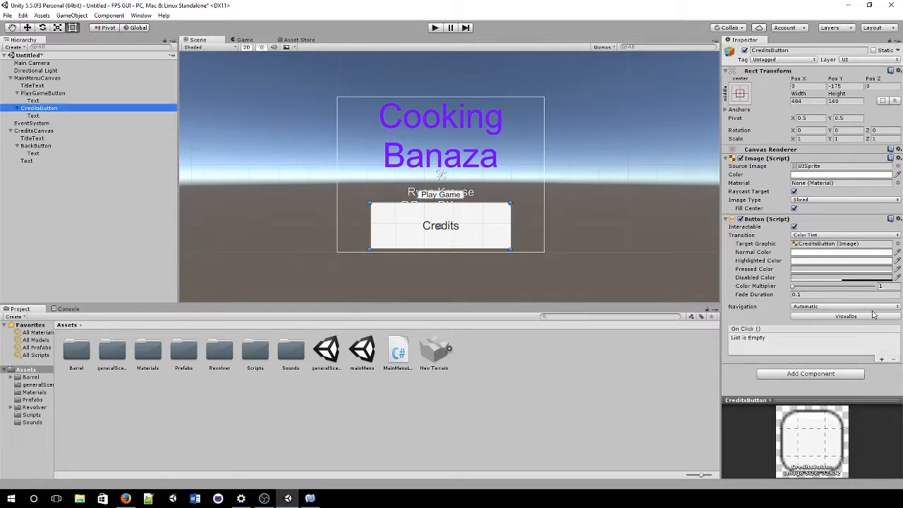
left_click(879, 360)
left_click(879, 360)
left_click(886, 379)
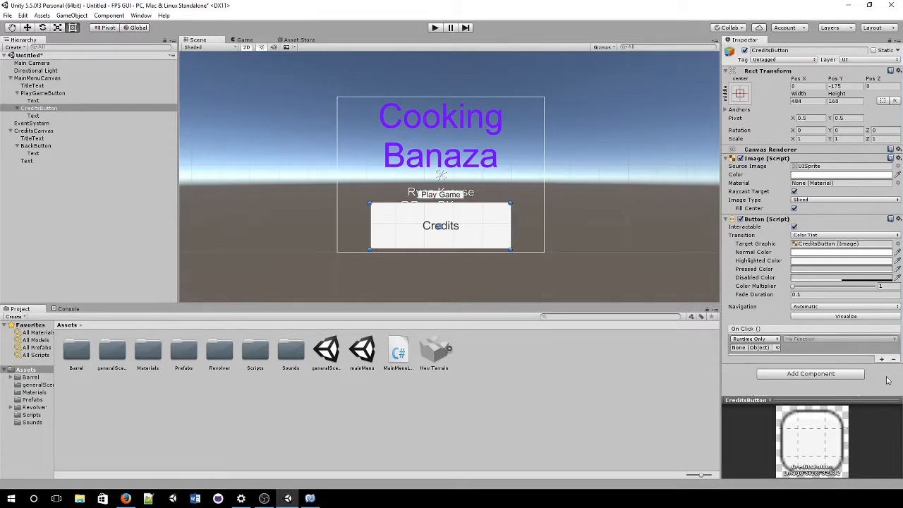
left_click(775, 347)
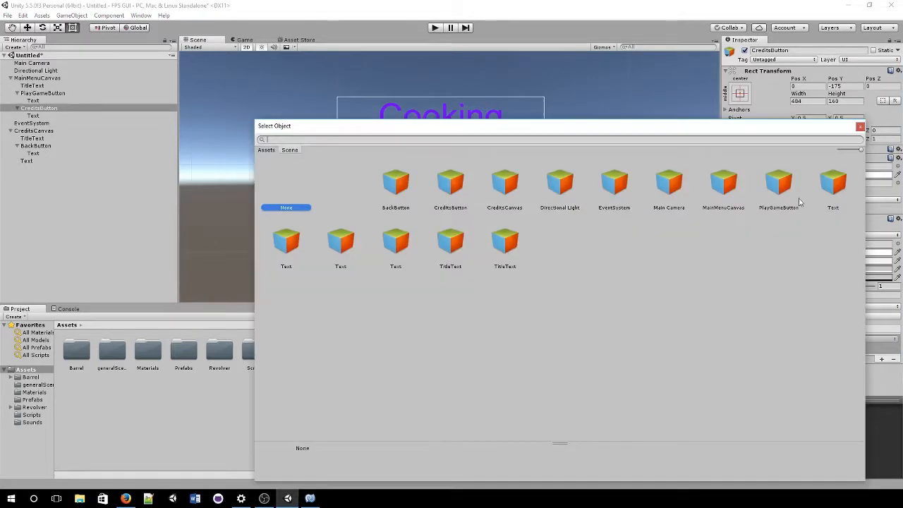
double_click(669, 182)
left_click(840, 339)
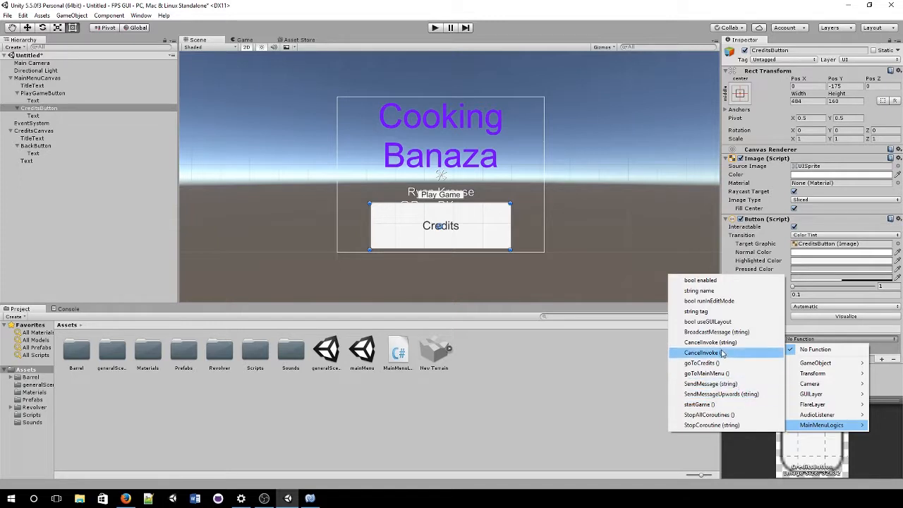
left_click(718, 364)
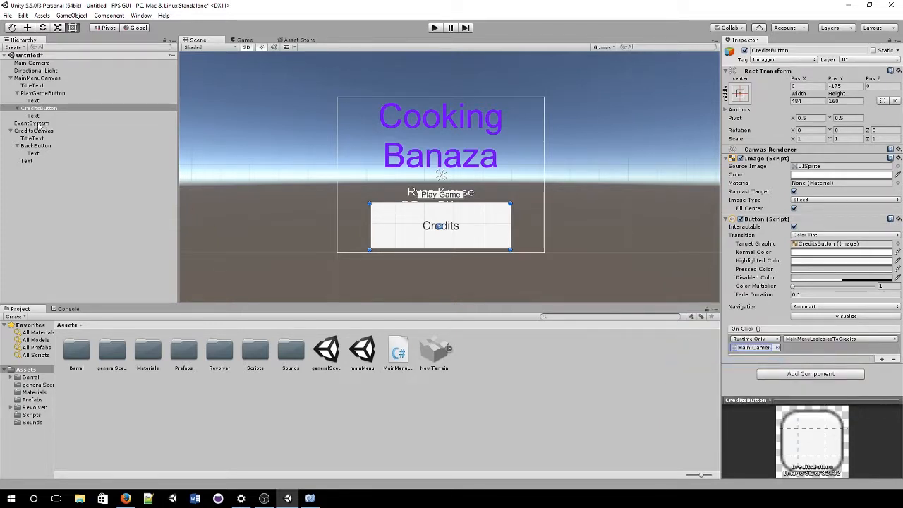
Step: Add a BackButton On Click entry calling MainMenuLogics.goToMainMenu() on the Main Camera
left_click(37, 145)
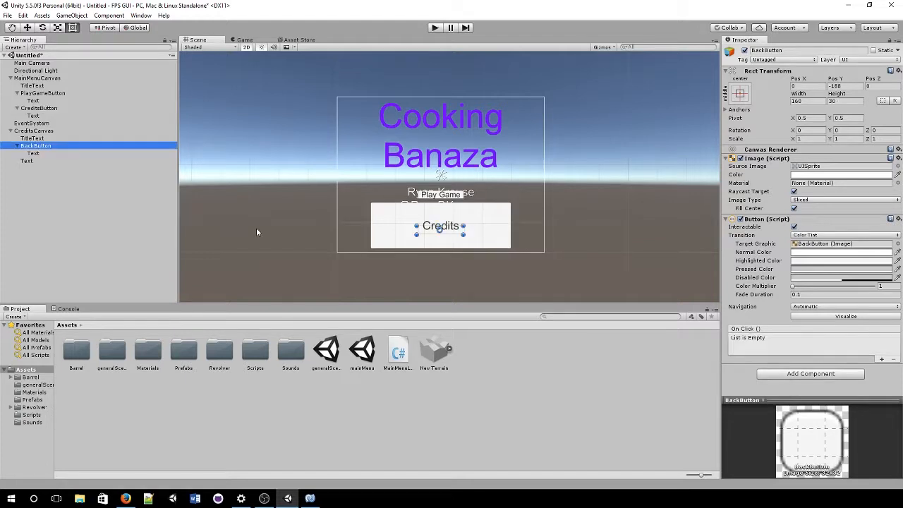
left_click(881, 359)
left_click(780, 352)
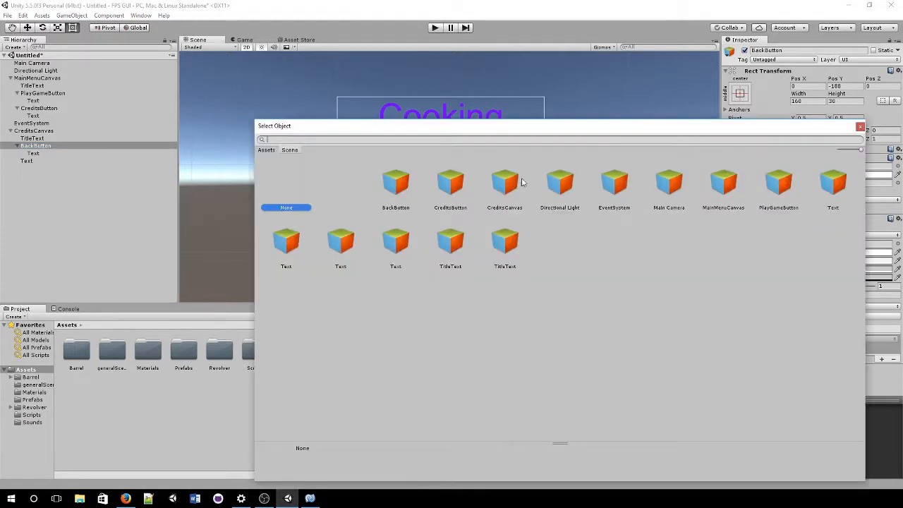
double_click(669, 183)
left_click(825, 339)
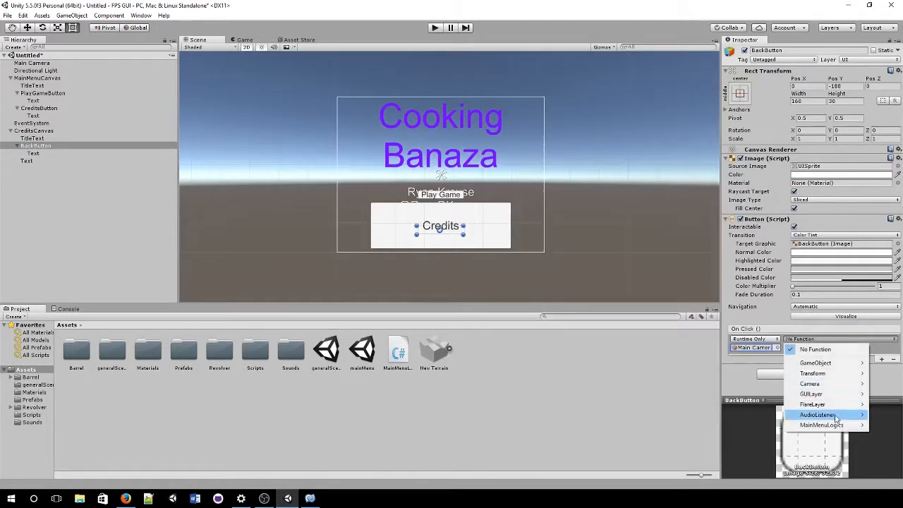
mouse_move(821, 425)
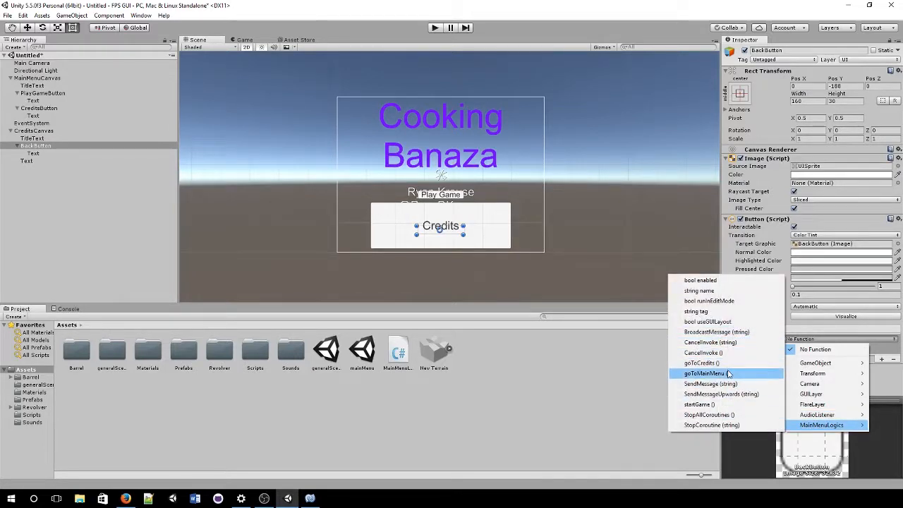
left_click(706, 373)
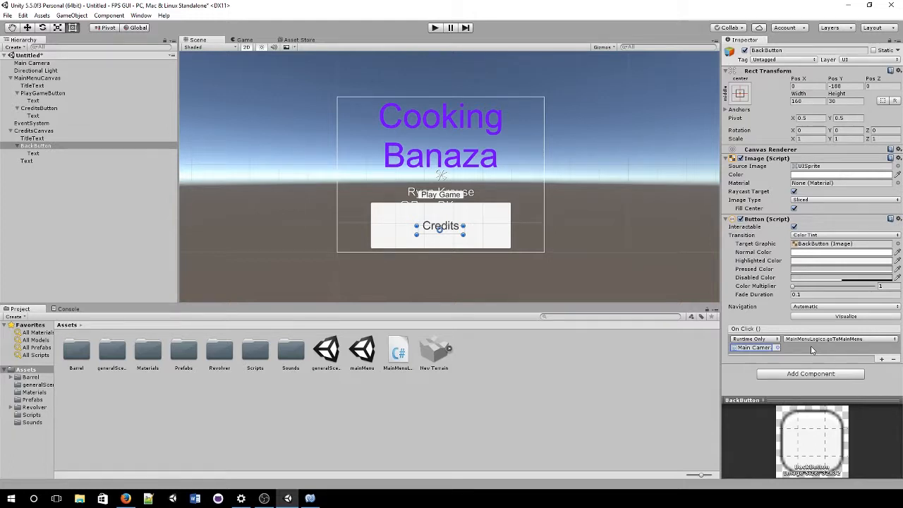
left_click(831, 351)
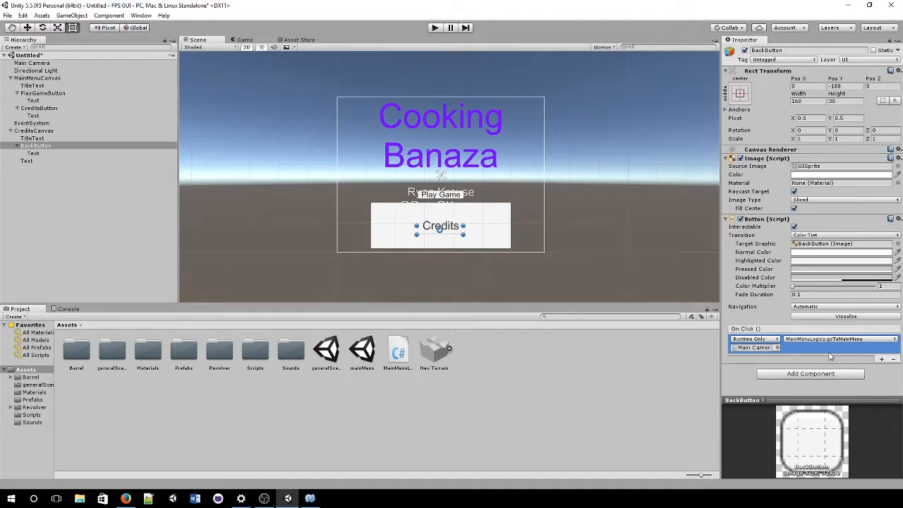
Step: Enter Play mode and switch between the Credits screen and main menu
left_click(436, 30)
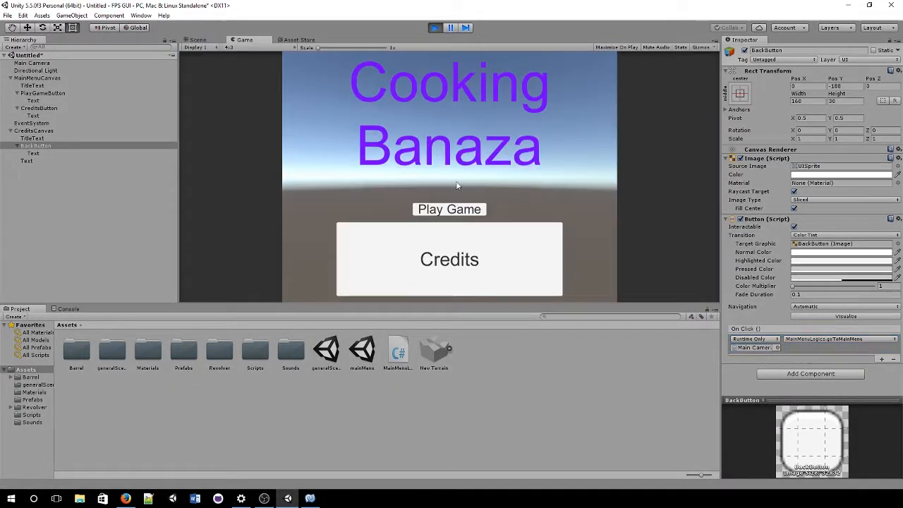
left_click(501, 262)
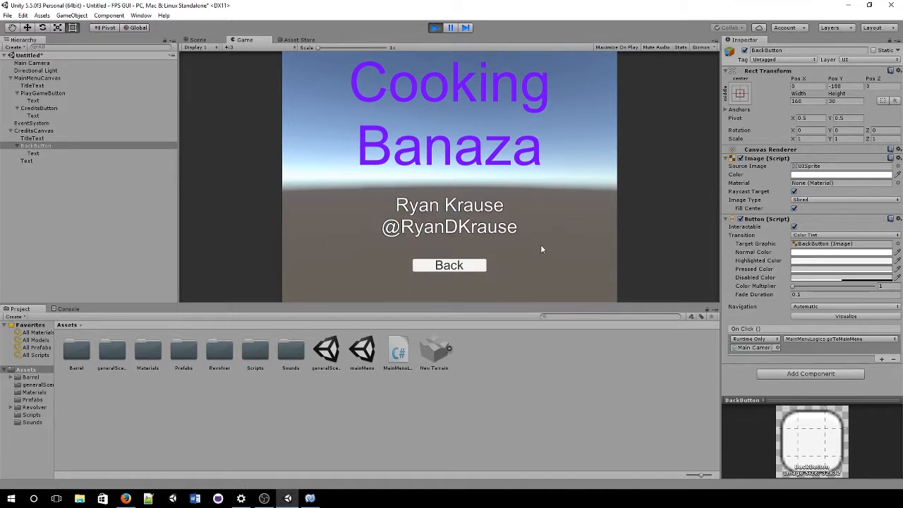
left_click(455, 266)
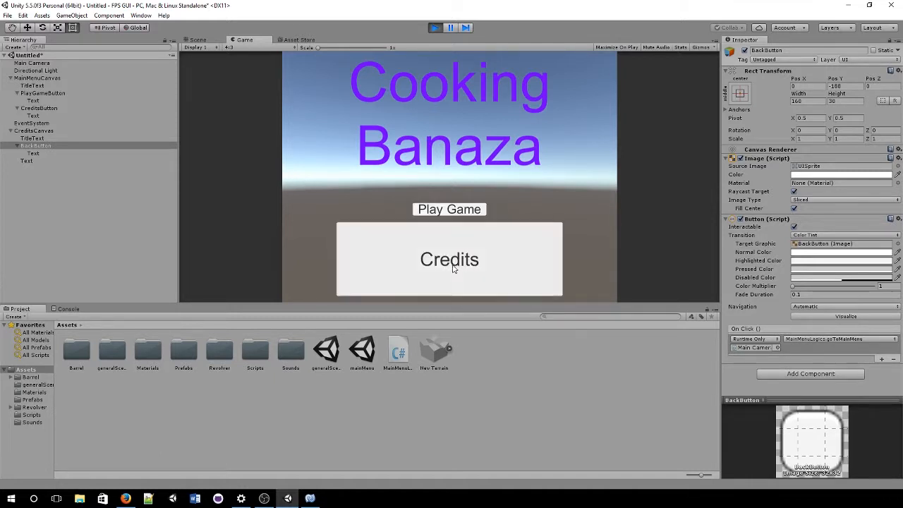
left_click(428, 255)
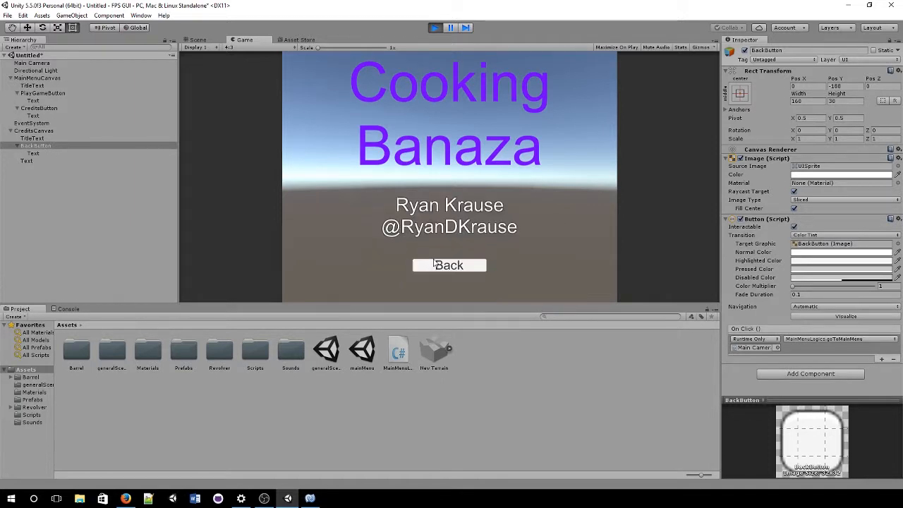
left_click(449, 266)
left_click(449, 266)
left_click(449, 266)
Step: Toggle Credits and Back a few more times, then launch the FPS level via Play Game
left_click(448, 266)
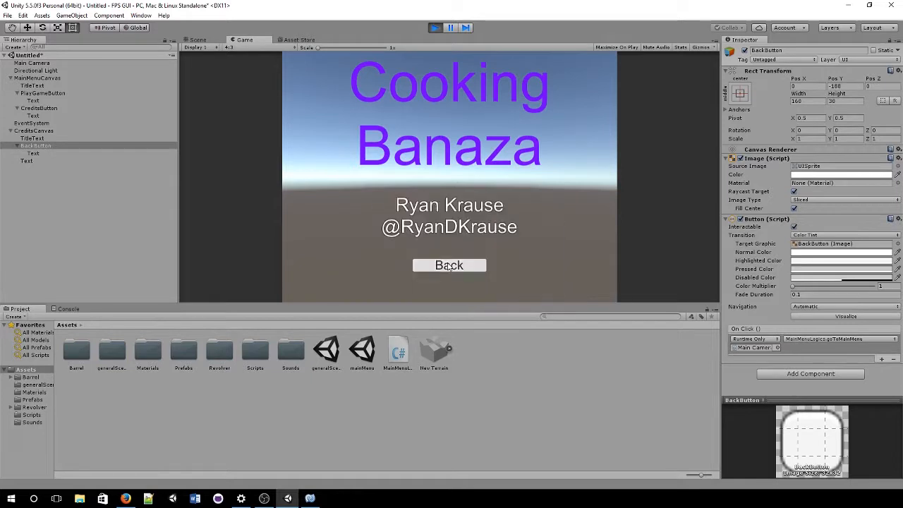
left_click(449, 266)
left_click(449, 265)
left_click(449, 266)
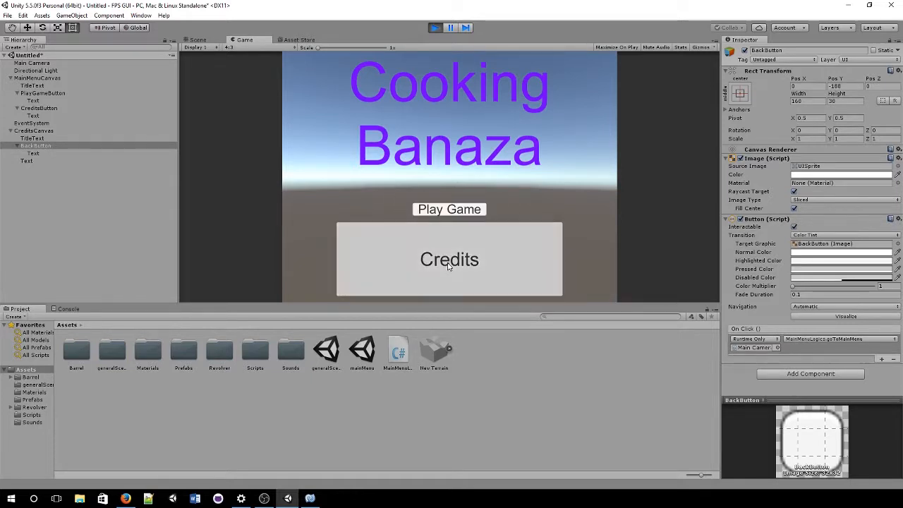
left_click(449, 266)
left_click(450, 266)
left_click(449, 266)
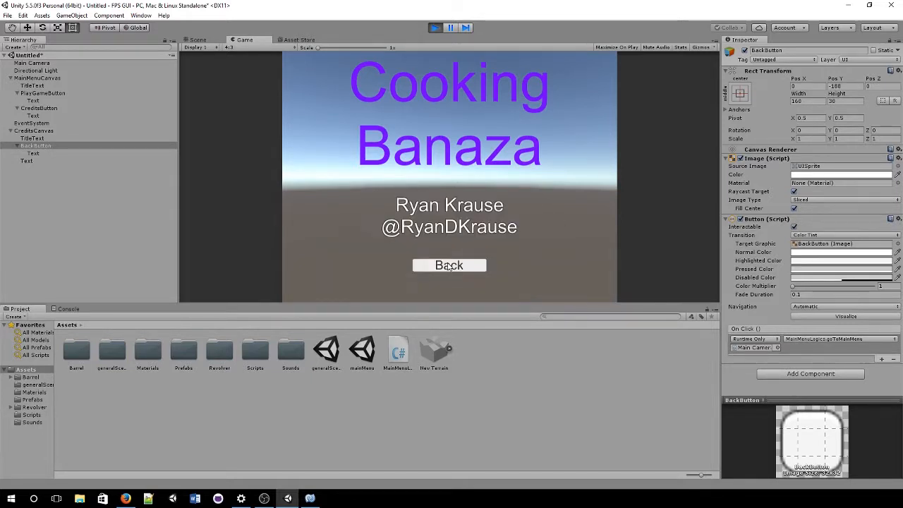
left_click(450, 266)
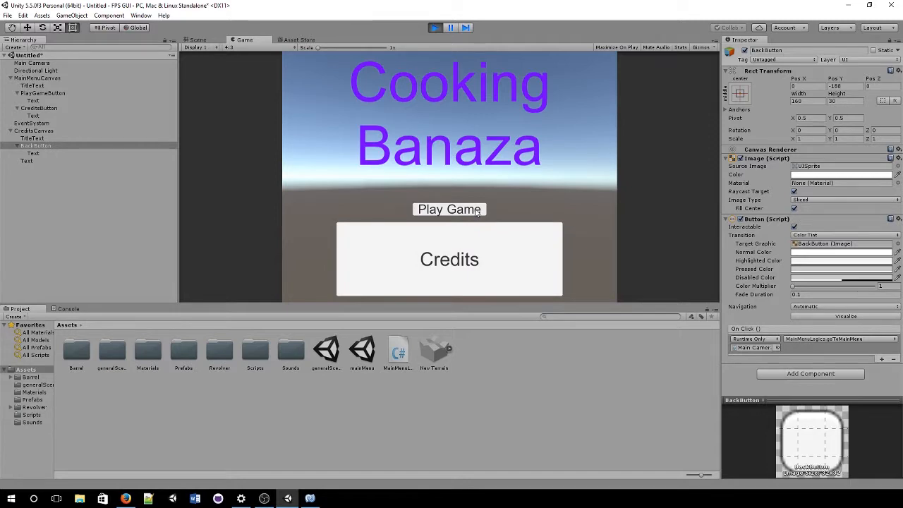
left_click(477, 211)
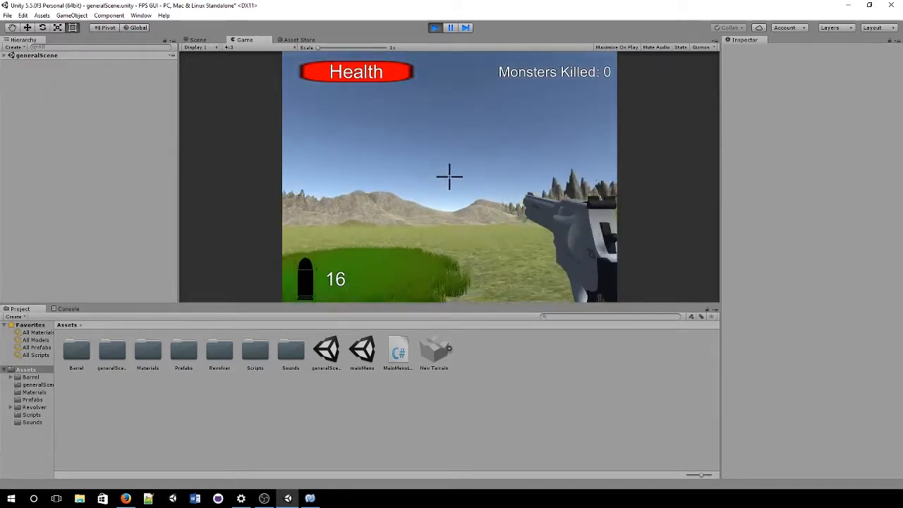
Step: Walk toward the barrel stack and shoot the monsters around it
key("w")
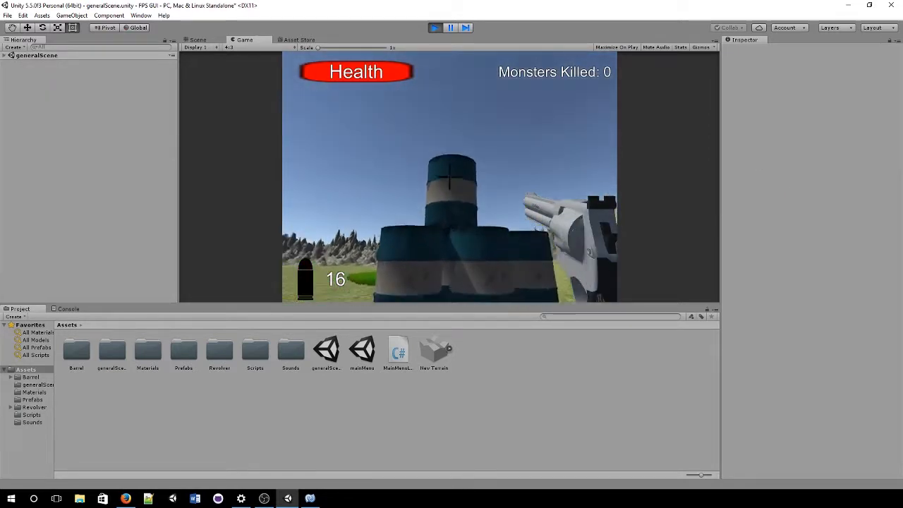
left_click(450, 177)
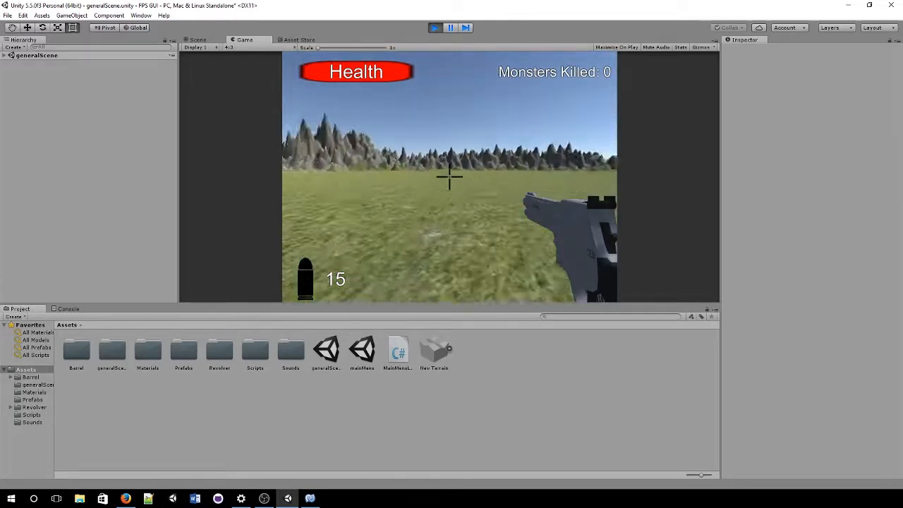
left_click(450, 177)
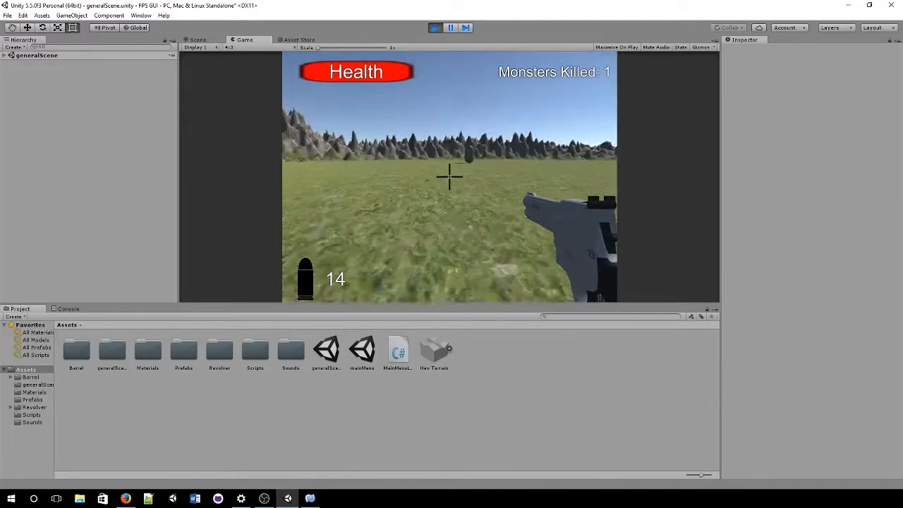
left_click(449, 177)
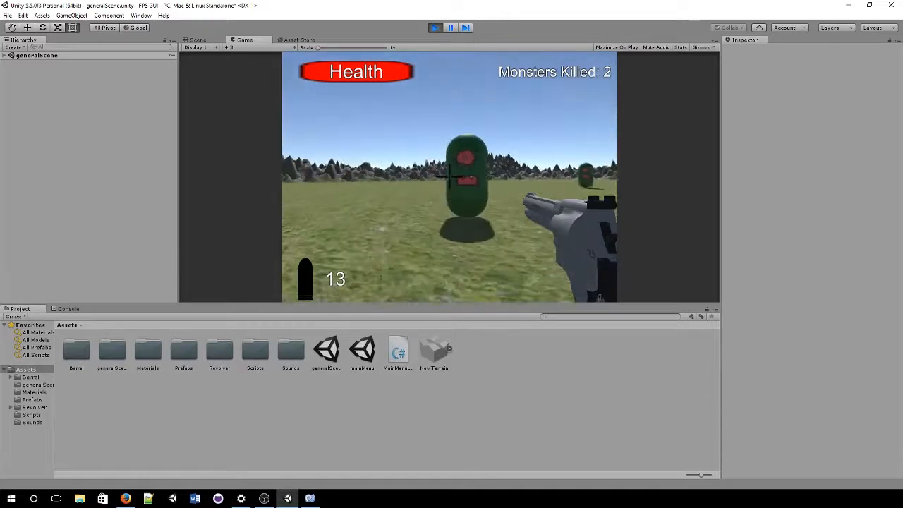
left_click(450, 177)
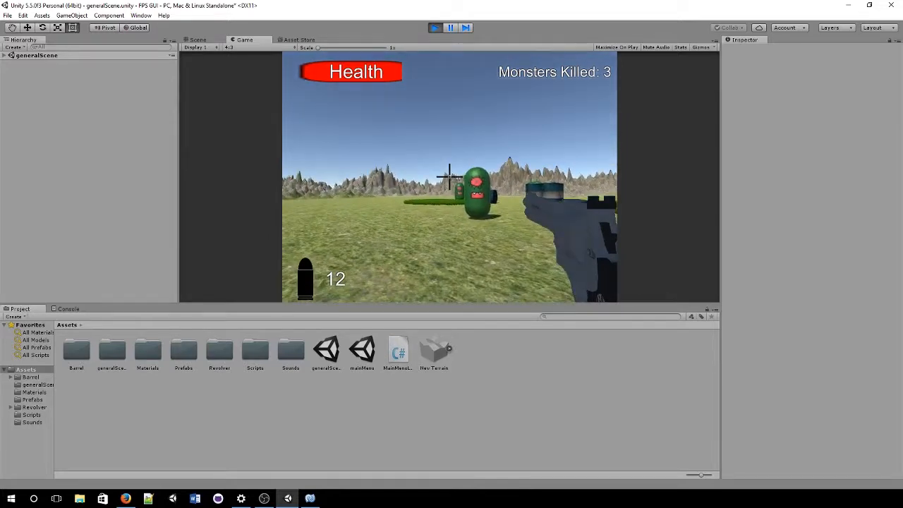
left_click(449, 176)
key("w")
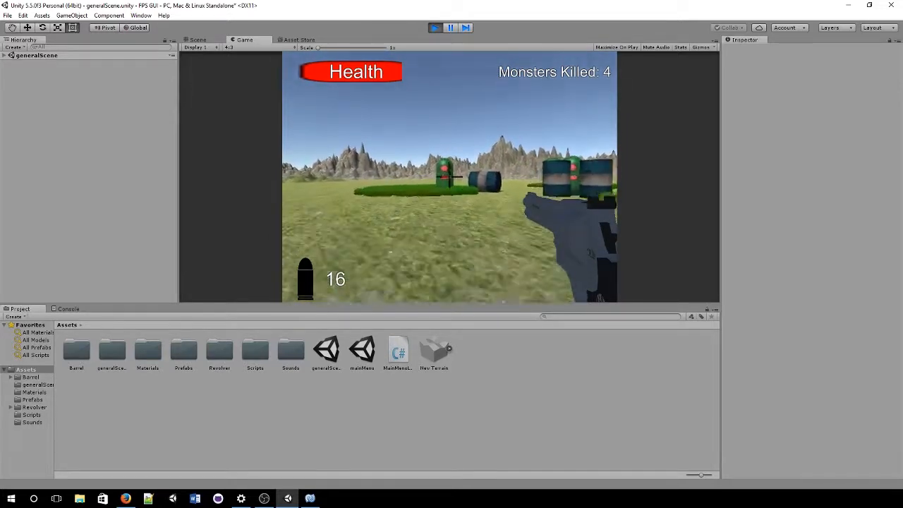
key("w")
left_click(449, 176)
left_click(450, 176)
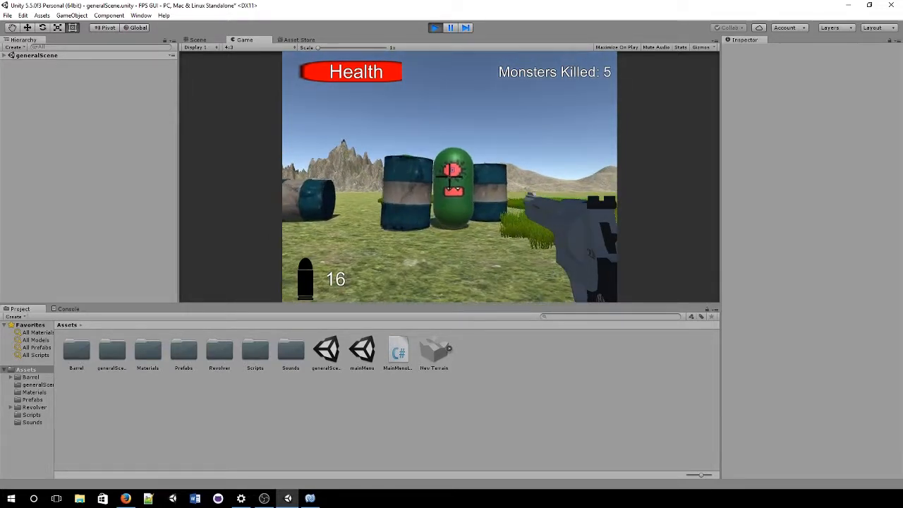
left_click(450, 176)
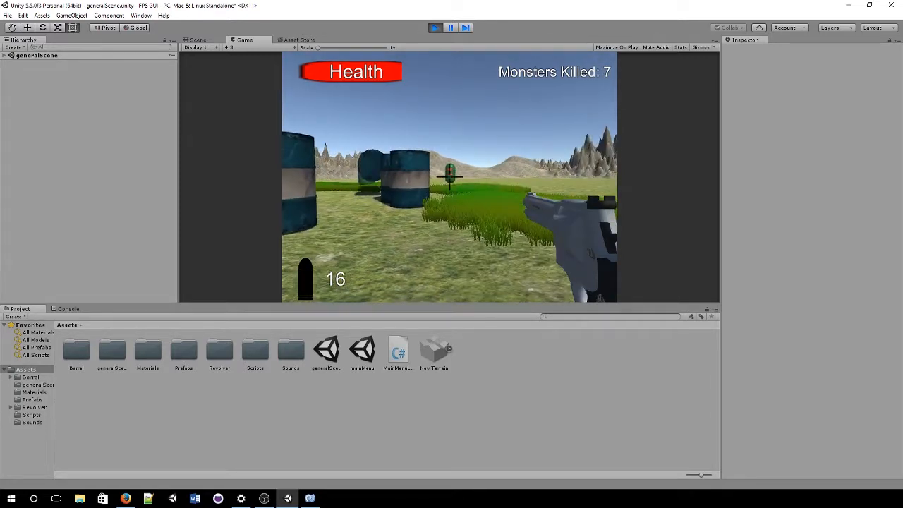
left_click(449, 177)
Step: Keep shooting the remaining monsters, including a distant one, then exit Play mode
left_click(449, 176)
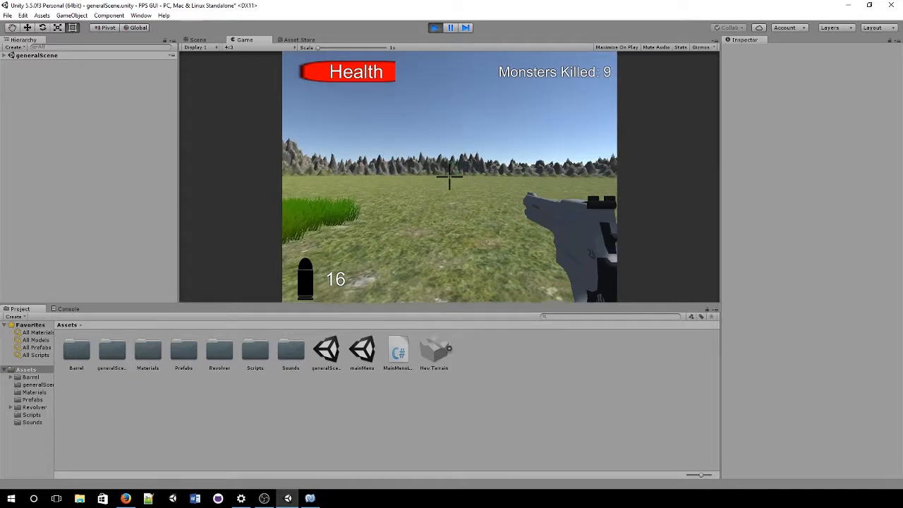
left_click(449, 176)
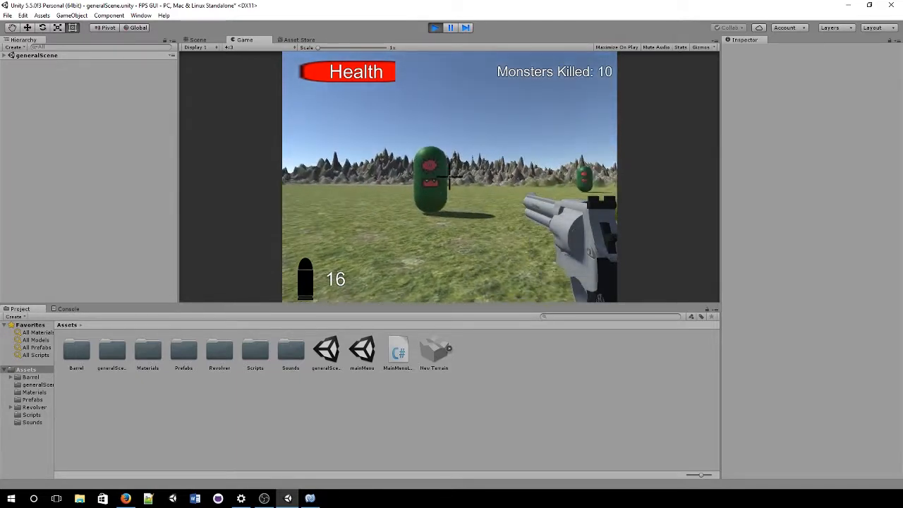
left_click(449, 176)
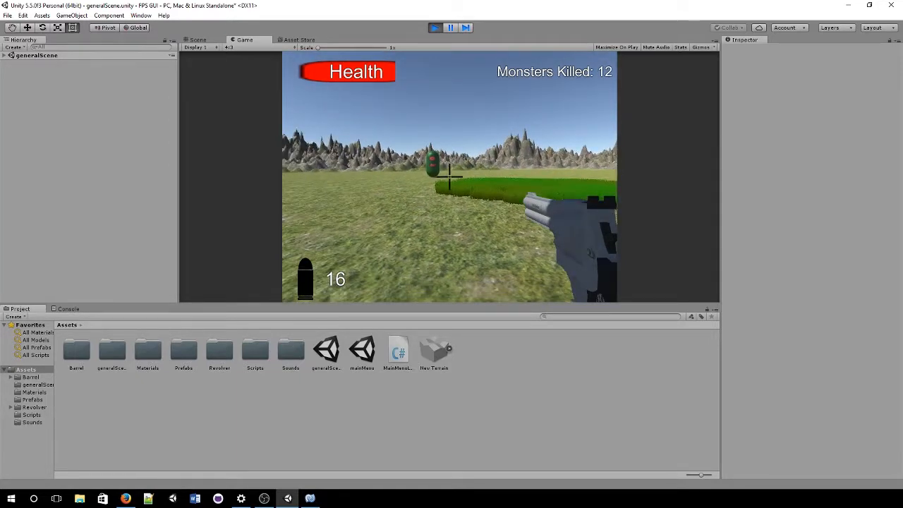
left_click(450, 176)
left_click(450, 176)
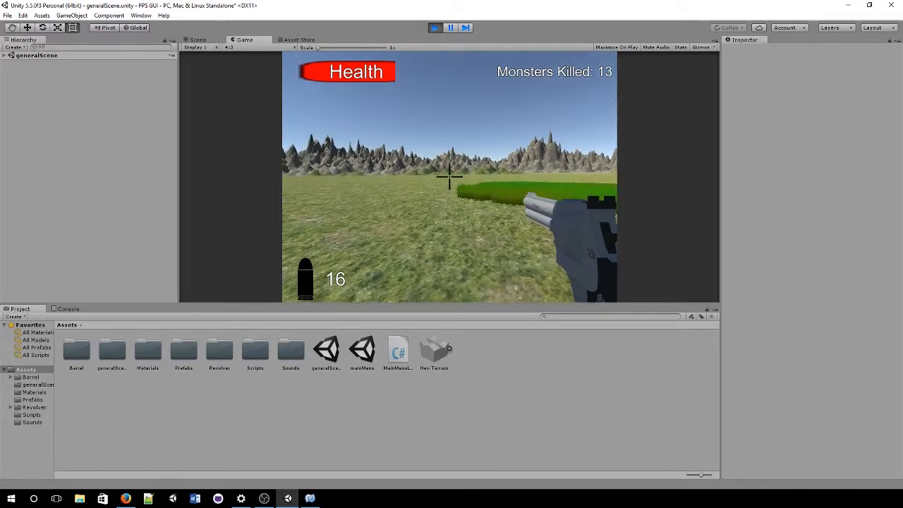
left_click(449, 176)
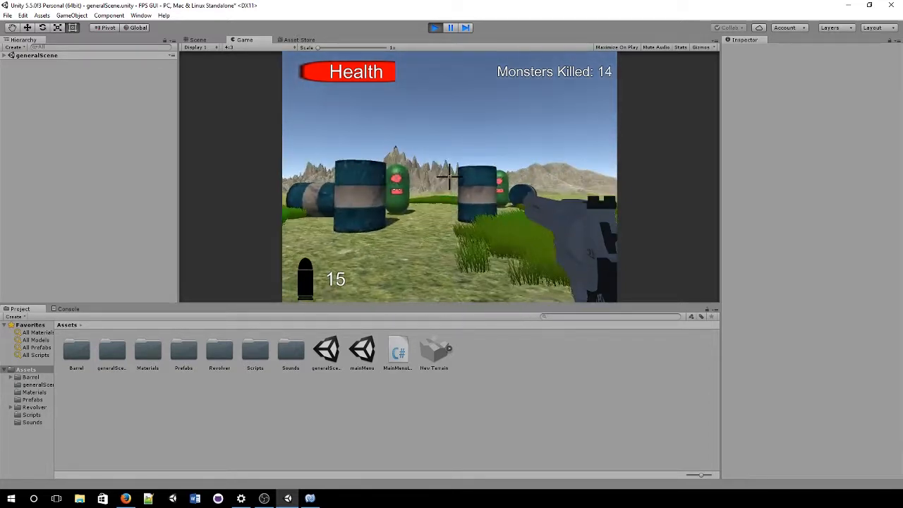
left_click(449, 176)
left_click(450, 177)
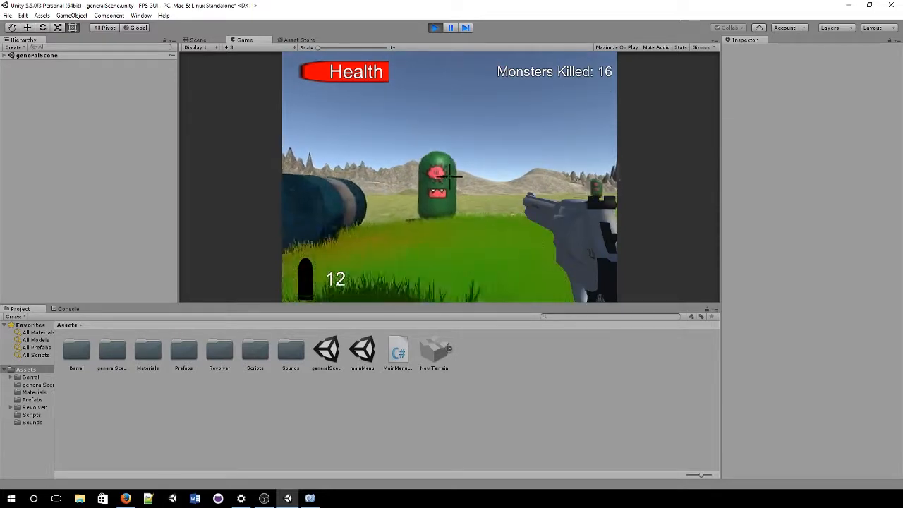
left_click(449, 176)
left_click(449, 176)
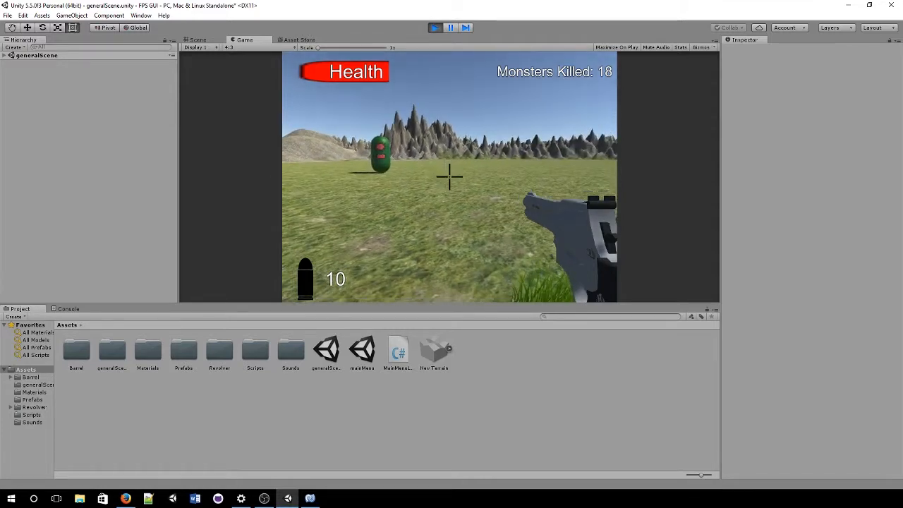
left_click(450, 176)
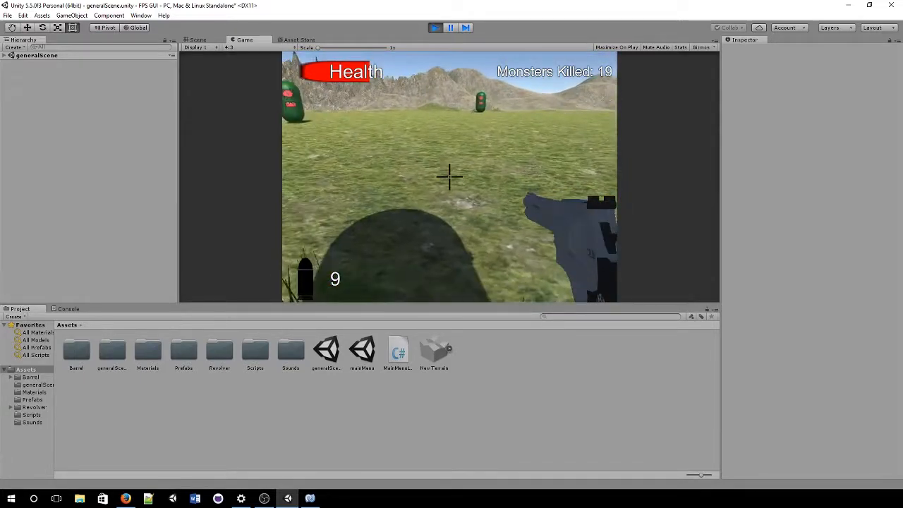
left_click(435, 28)
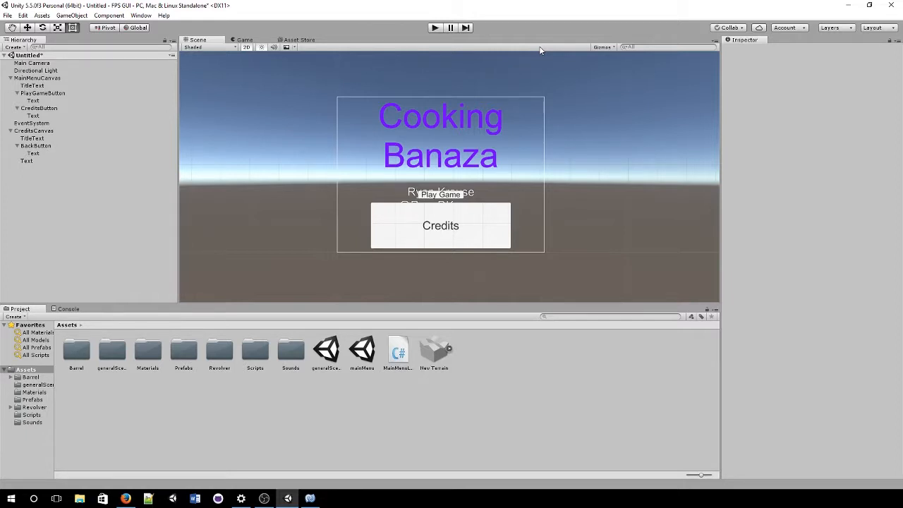
left_click(311, 498)
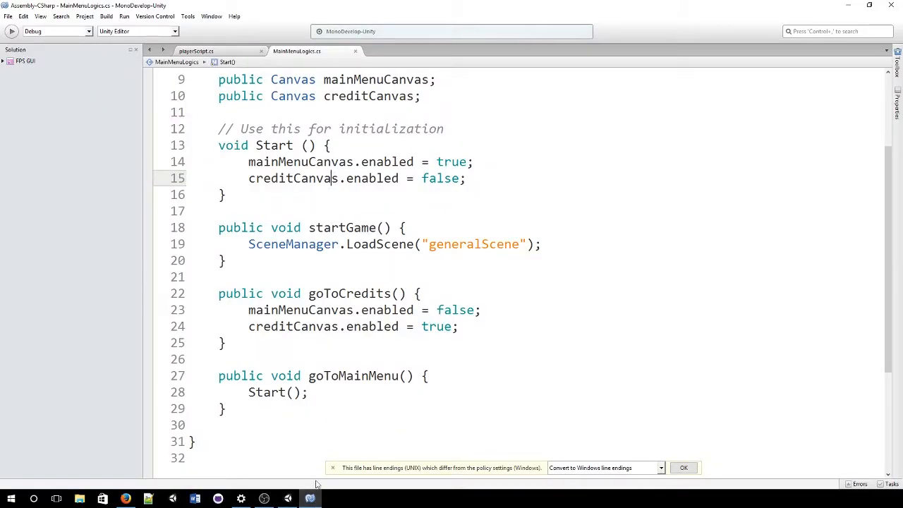
left_click(311, 498)
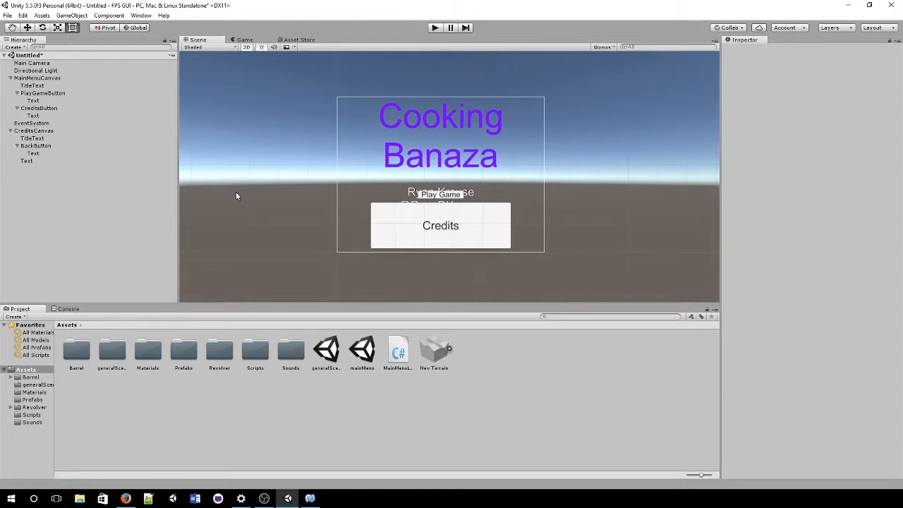
right_click(63, 130)
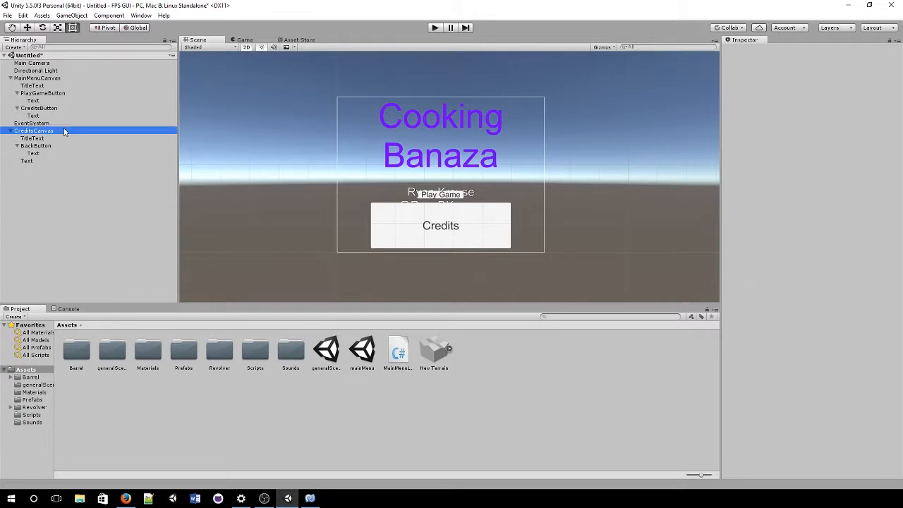
mouse_move(84, 257)
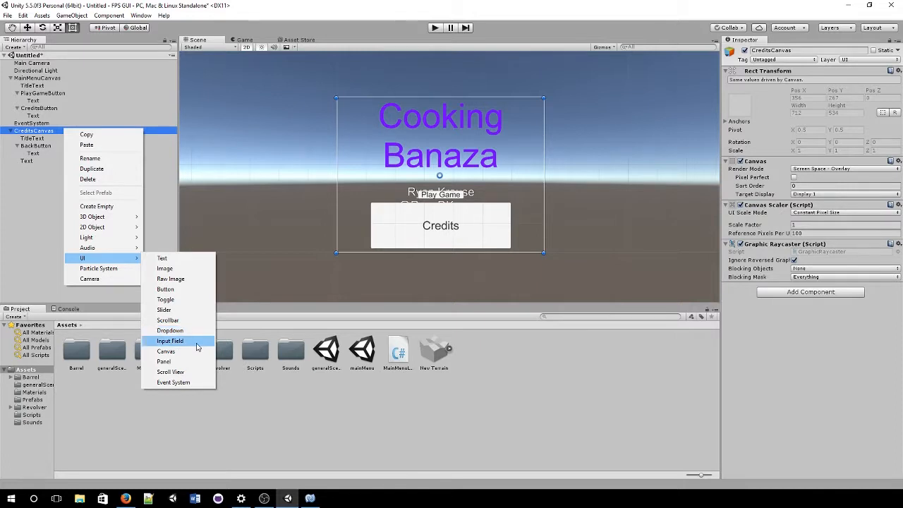
left_click(374, 413)
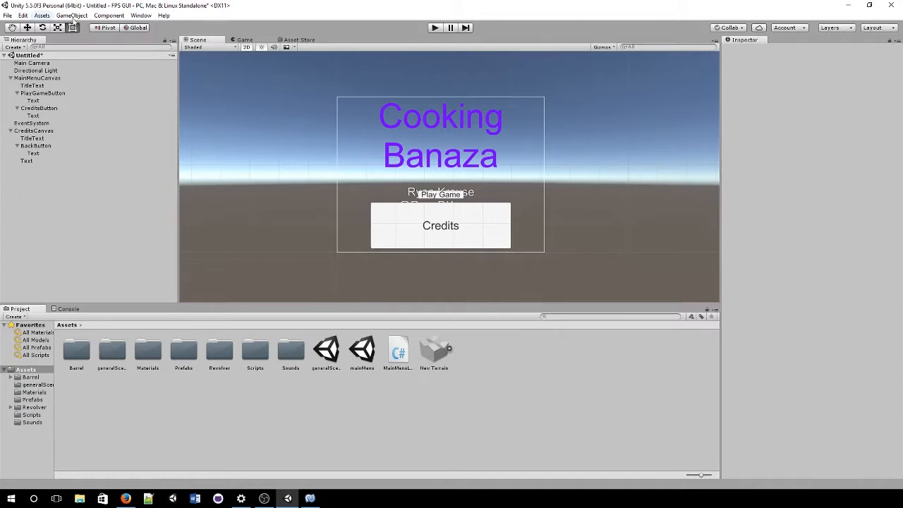
Step: Open generalScene, first saving the modified menu scene as scene2
left_click(242, 40)
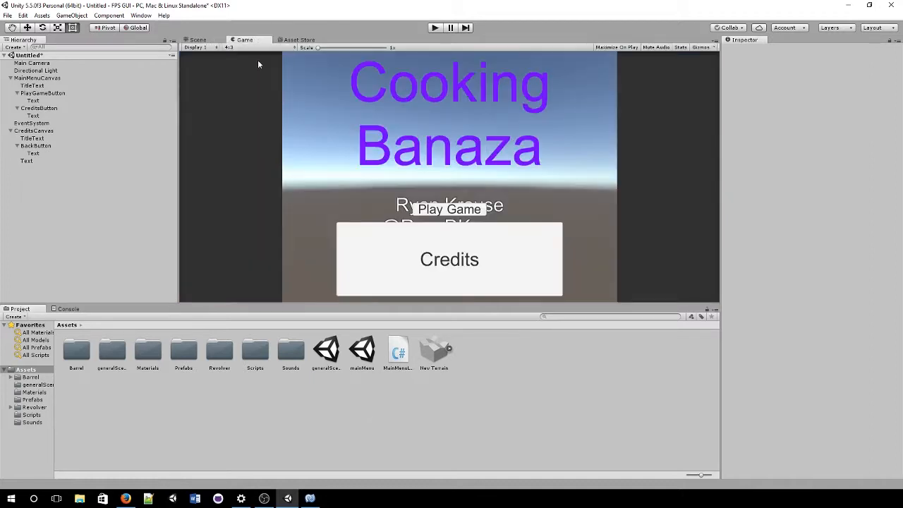
double_click(332, 352)
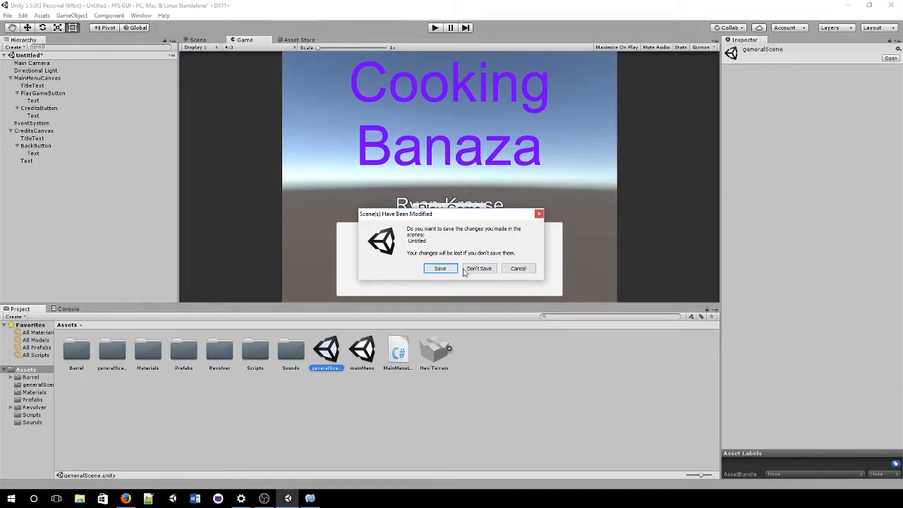
left_click(440, 268)
type("s")
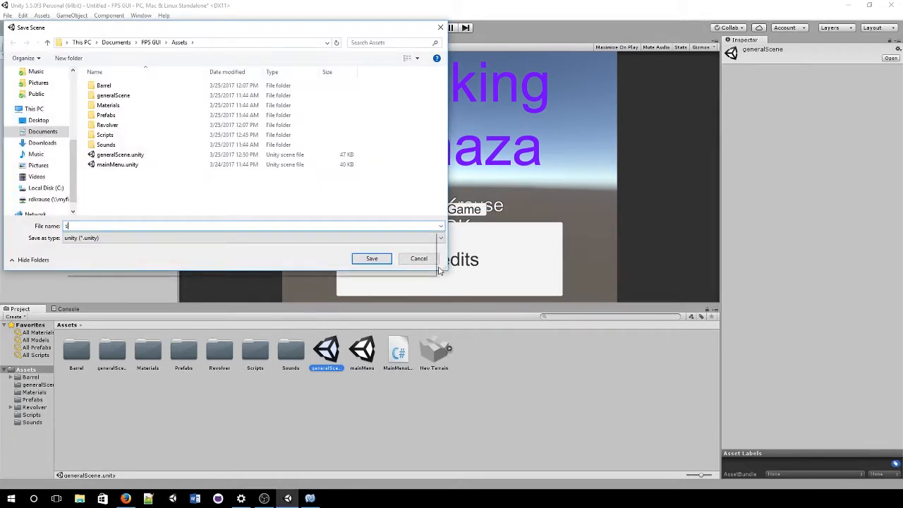
type("cene2")
key("Return")
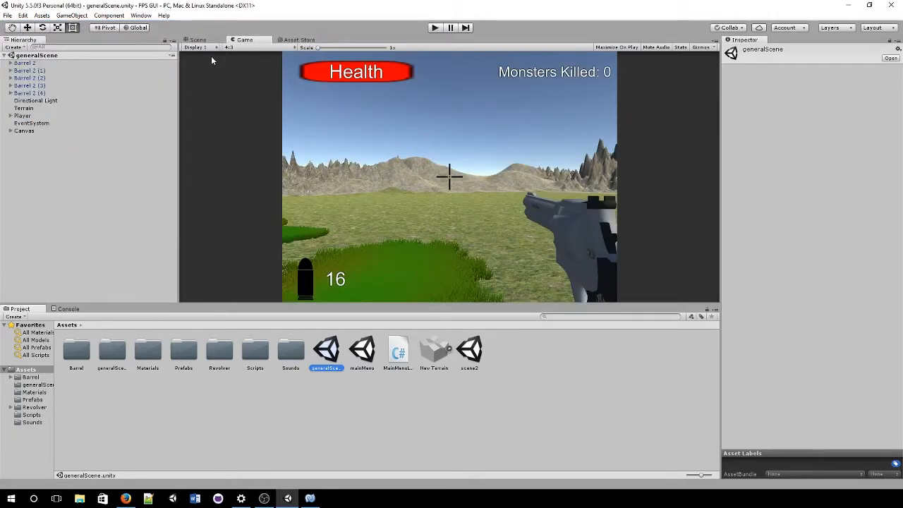
Step: With the Scene view in 3D, drag the Enemy prefab from Assets/Prefabs onto the terrain
left_click(198, 39)
scroll(395, 147, "up", 3)
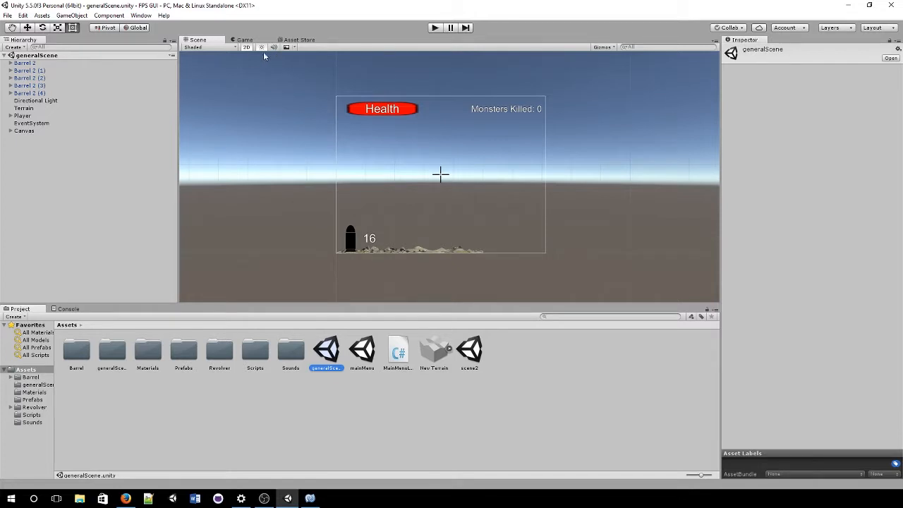
left_click(246, 47)
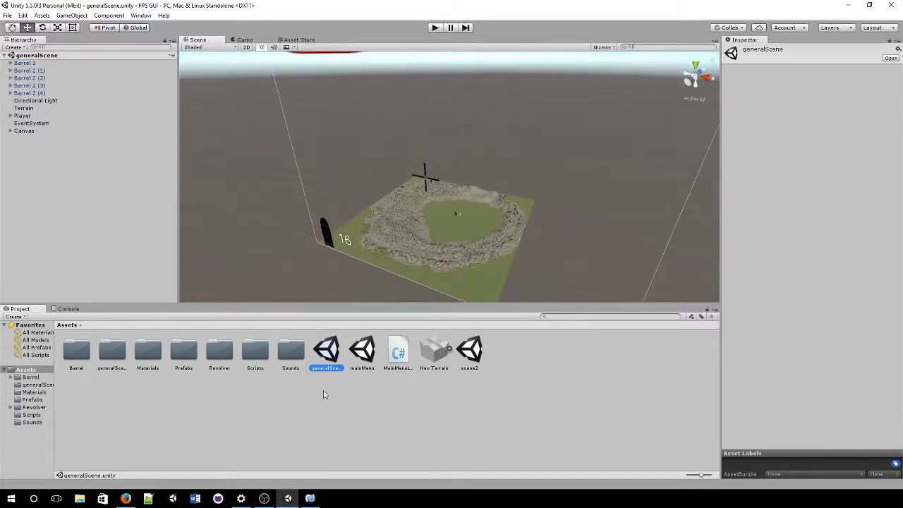
left_click(184, 360)
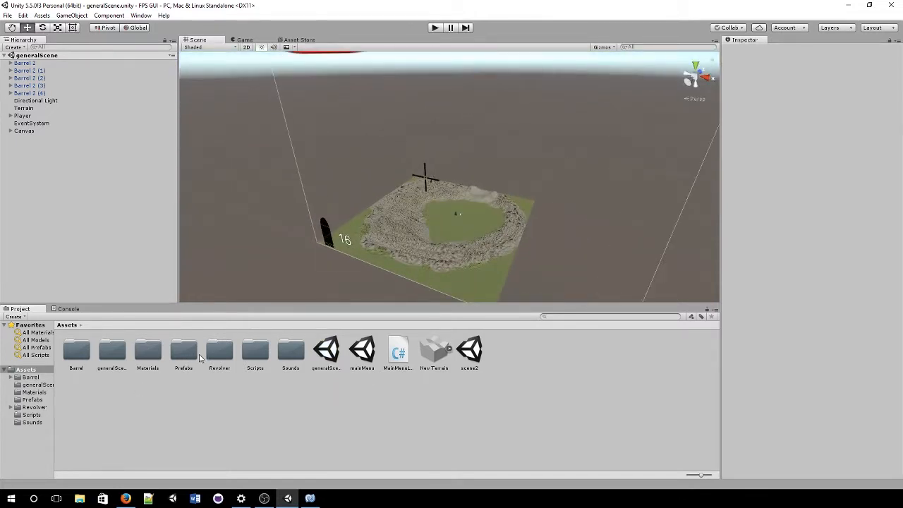
double_click(196, 359)
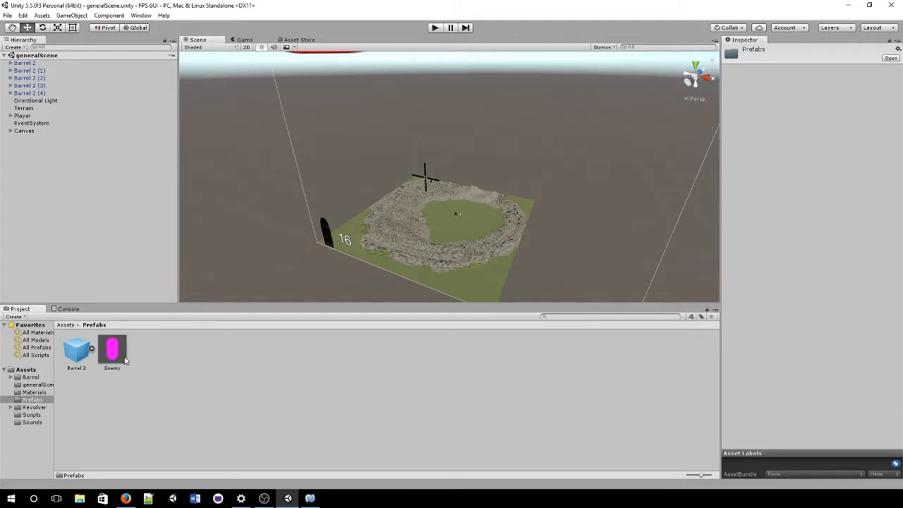
left_click_drag(125, 361, 469, 220)
Step: Frame the Enemy and raise it to Y 2.92 above the ground
double_click(23, 71)
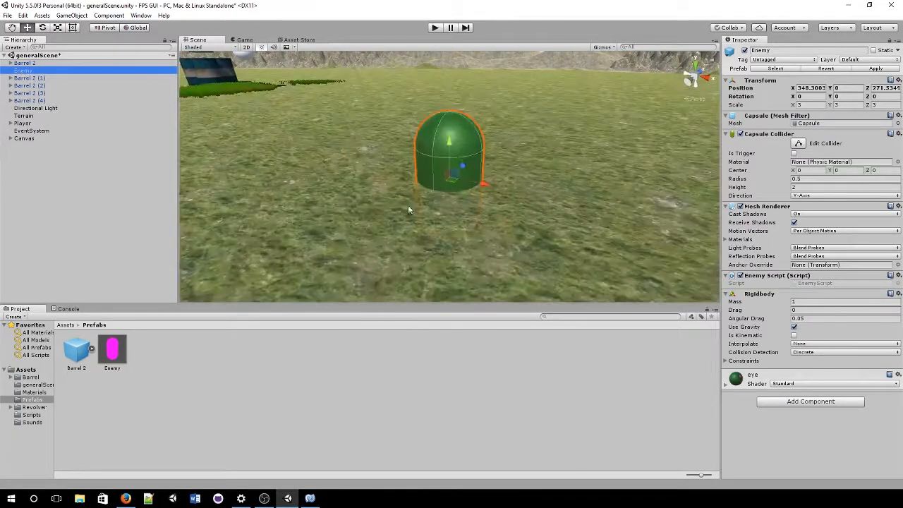
left_click_drag(449, 142, 444, 82)
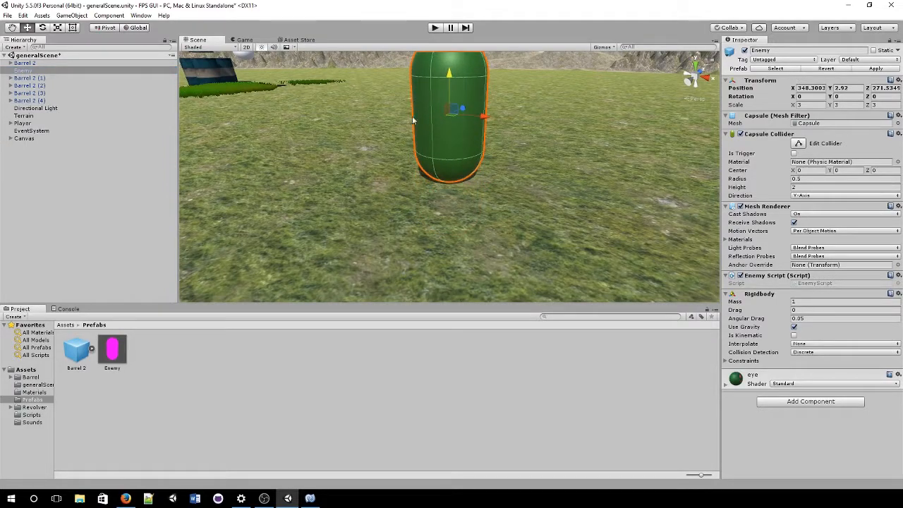
middle_click_drag(416, 121, 598, 241)
right_click_drag(597, 241, 513, 151)
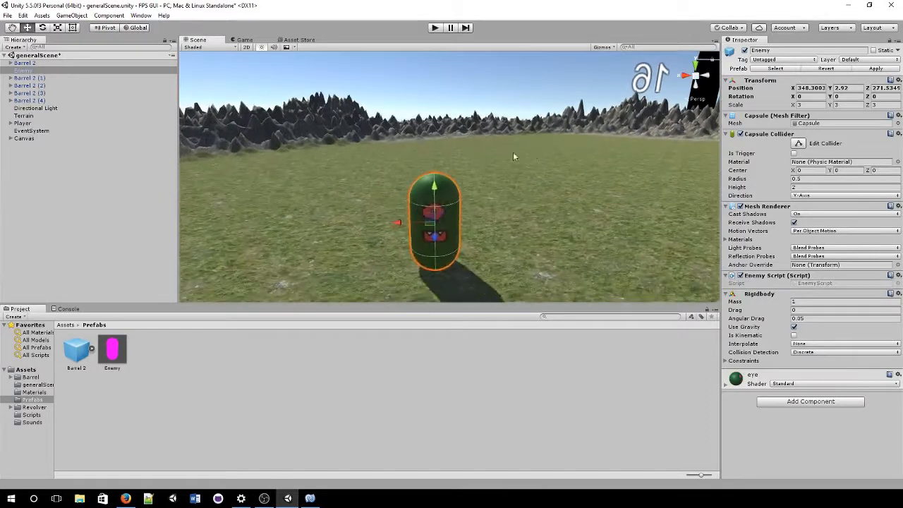
Step: Add a Canvas as a child of the Enemy and set its render mode to World Space
right_click(33, 72)
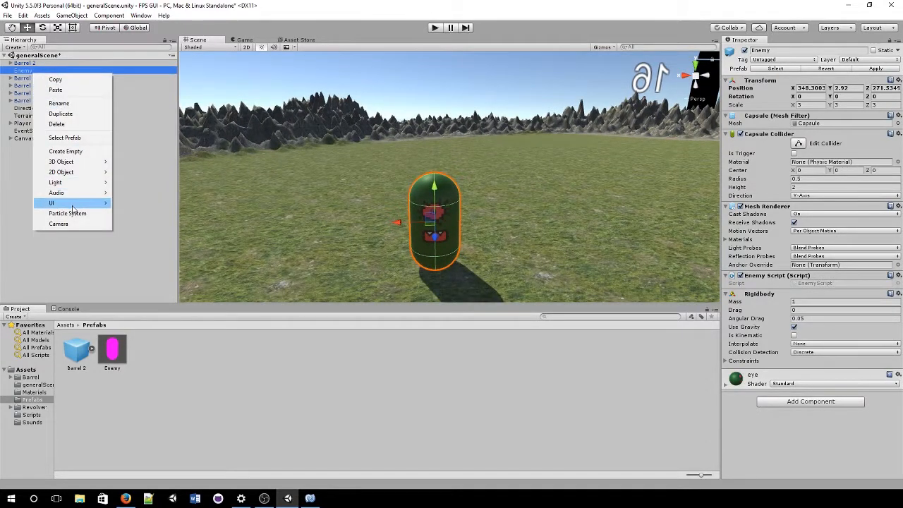
mouse_move(74, 204)
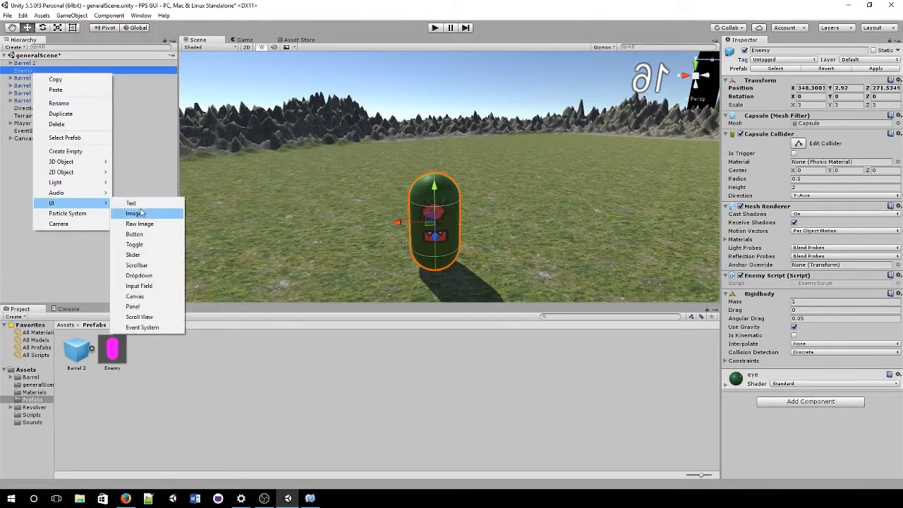
left_click(157, 297)
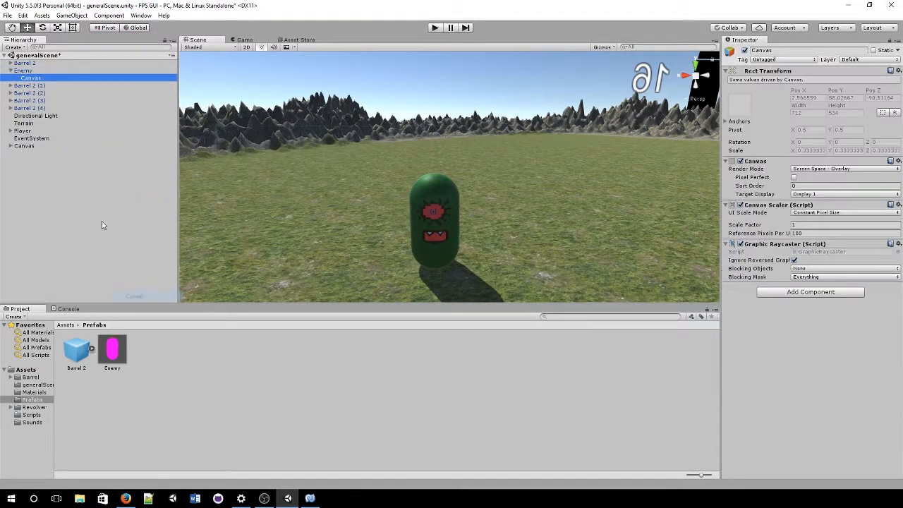
left_click(827, 169)
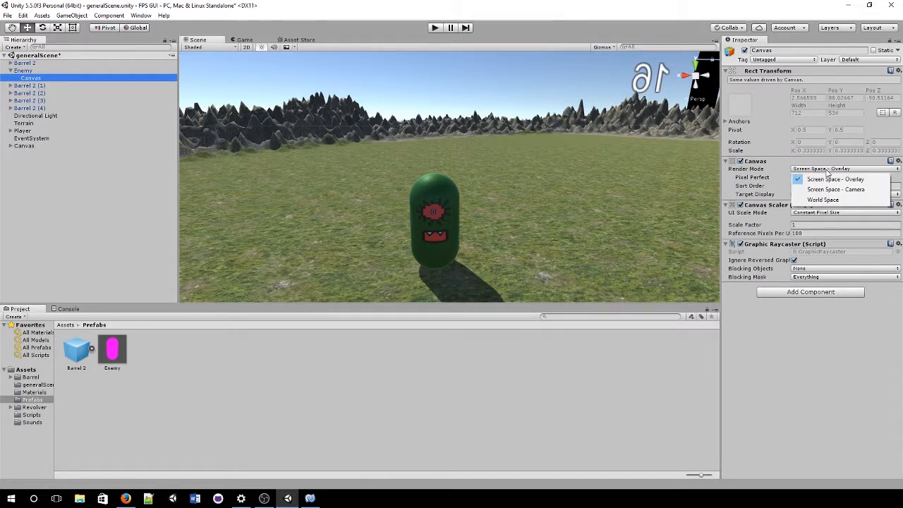
left_click(823, 199)
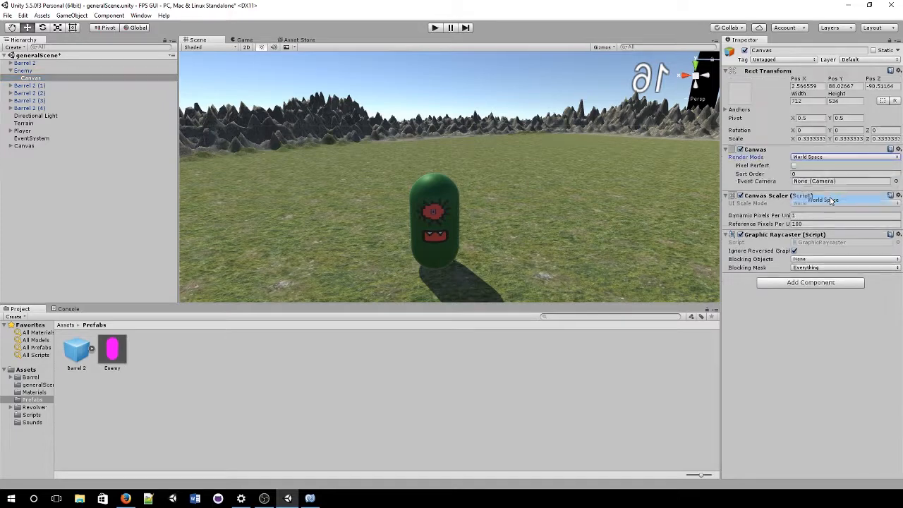
Step: Set the canvas scale to 0.01 and its position to 0, centring it on the Enemy
left_click(815, 101)
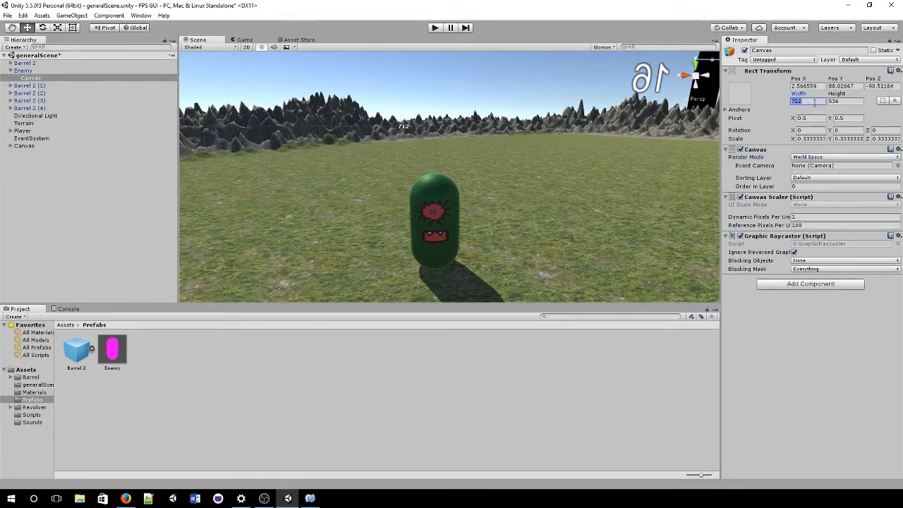
left_click(812, 139)
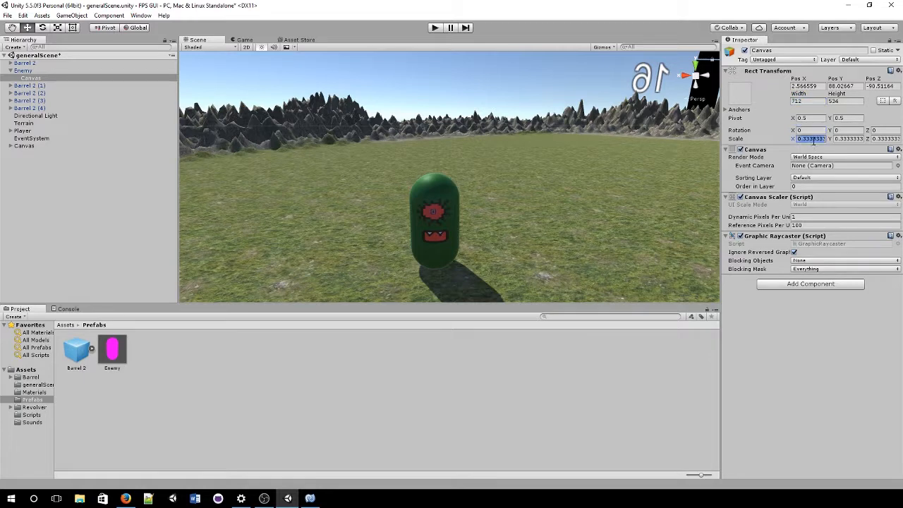
type(".01")
key("Tab")
type("0")
key("Tab")
type(".")
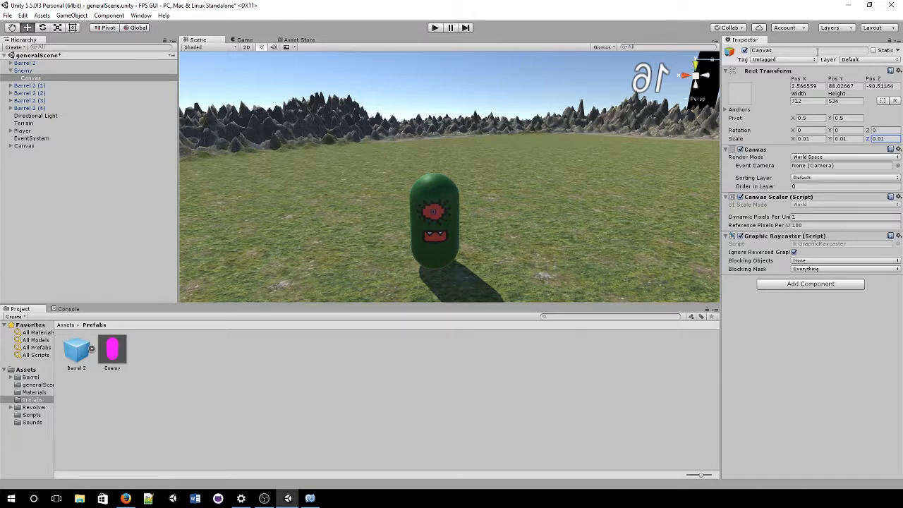
left_click(823, 86)
type("0")
key("Tab")
type("0")
key("Tab")
type("0")
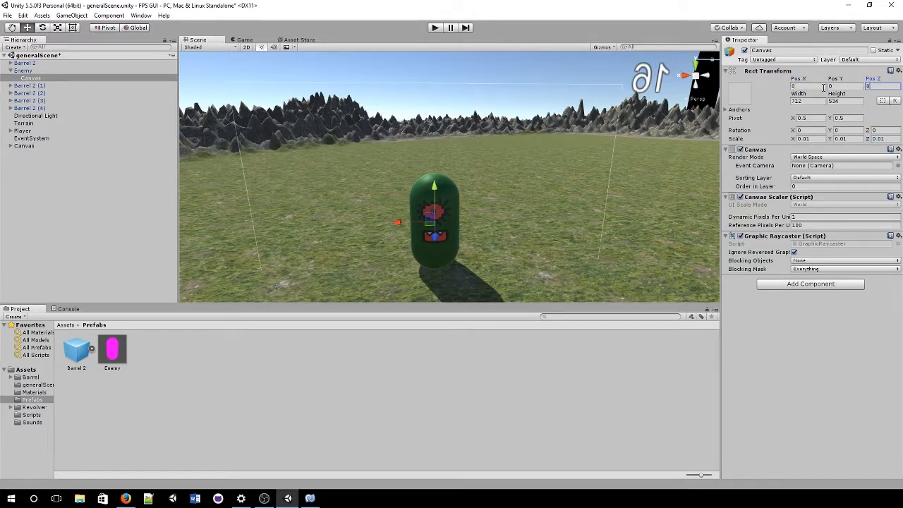
Step: Raise the canvas to about Y 2, just above the capsule
scroll(310, 176, "down", 5)
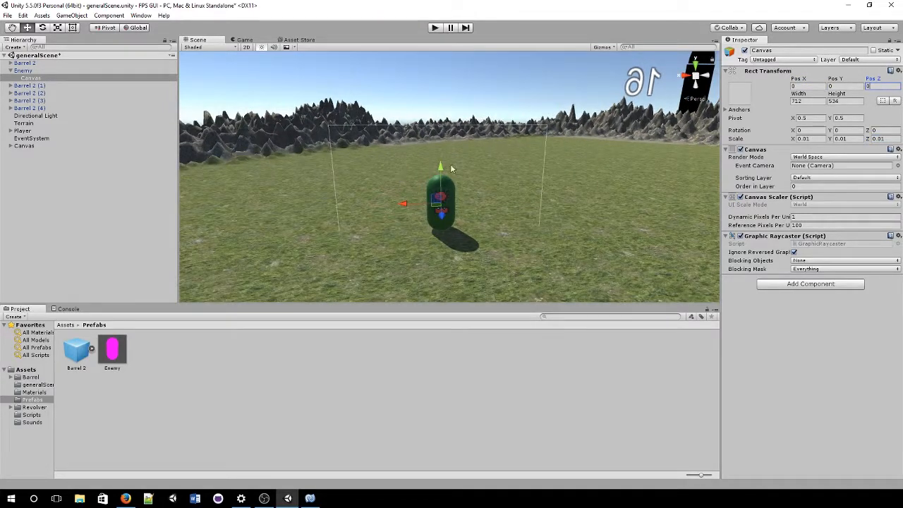
left_click_drag(450, 168, 450, 73)
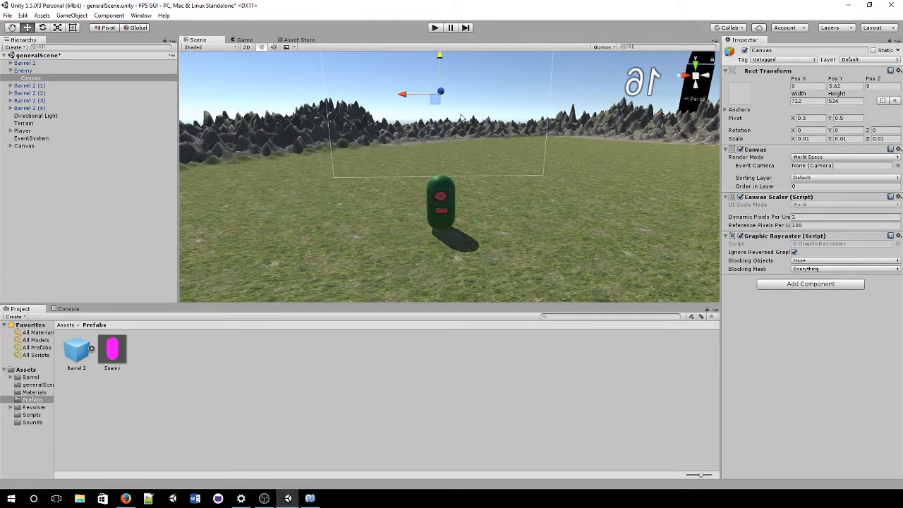
middle_click_drag(461, 117, 474, 187)
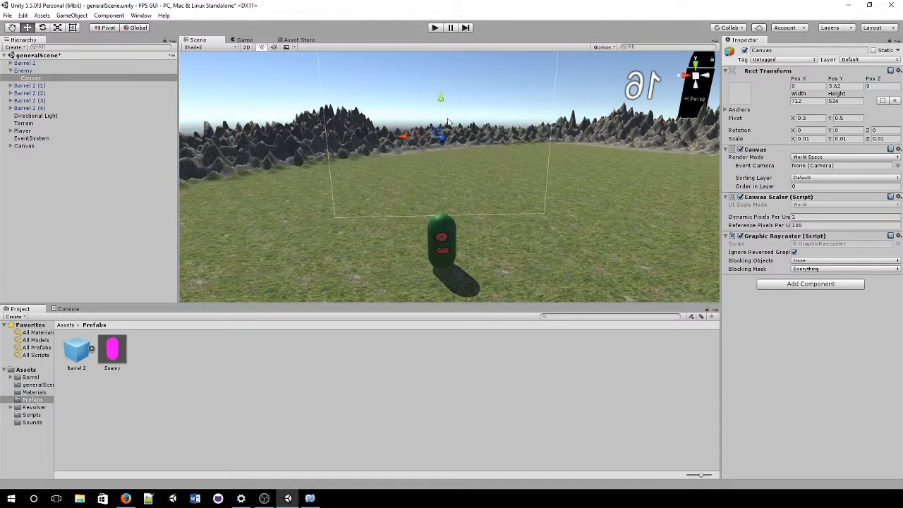
left_click_drag(446, 122, 443, 154)
Step: Add a UI Image under the enemy's Canvas using UISprite as its Source Image, then reselect the Enemy
right_click(85, 78)
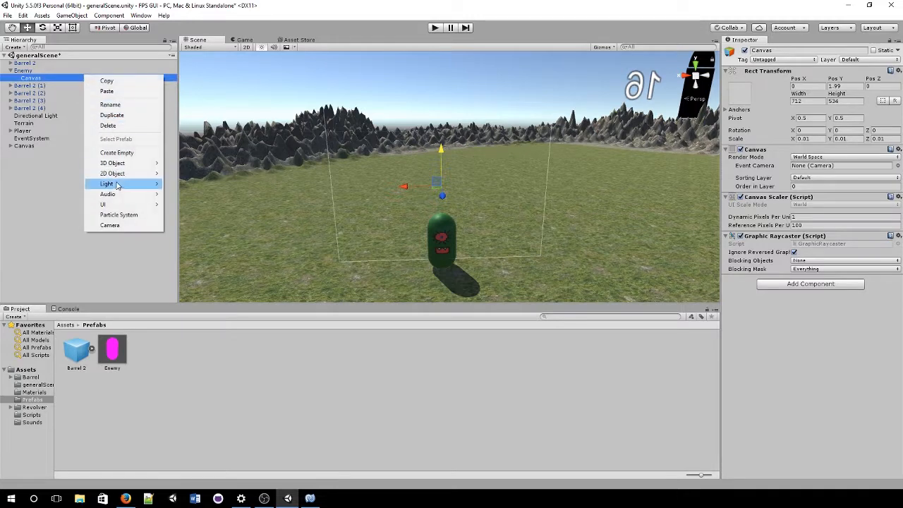
mouse_move(127, 204)
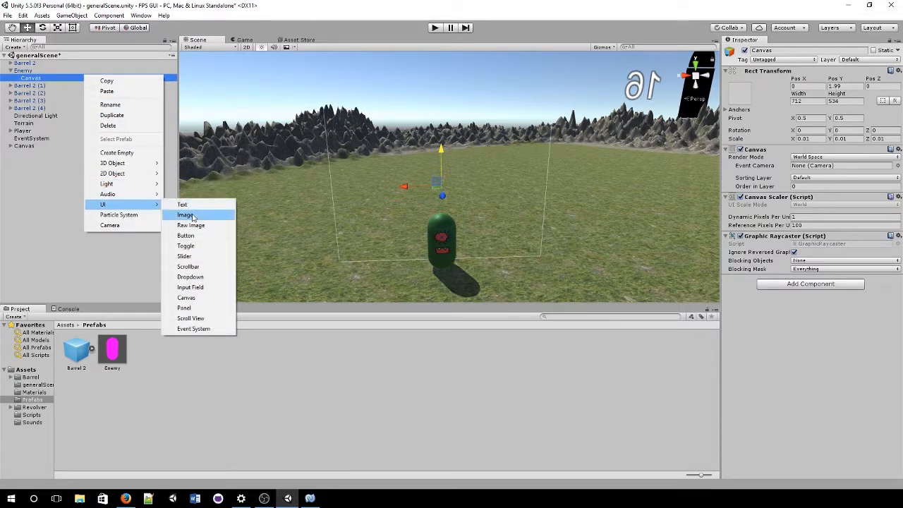
left_click(192, 214)
scroll(397, 208, "up", 1)
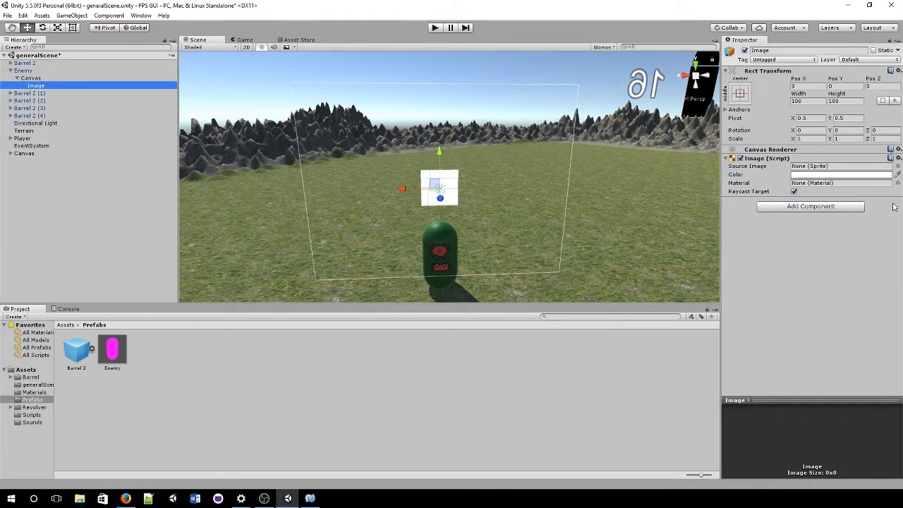
left_click(897, 166)
double_click(742, 204)
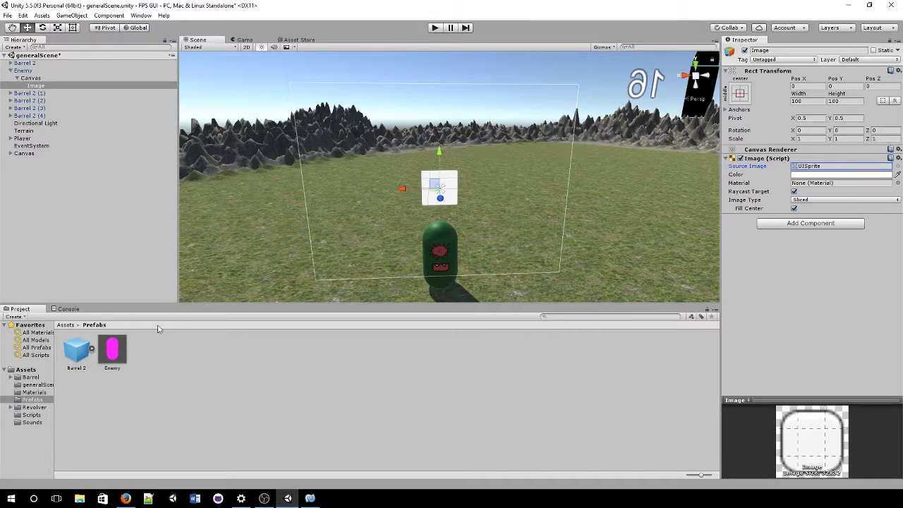
left_click(27, 71)
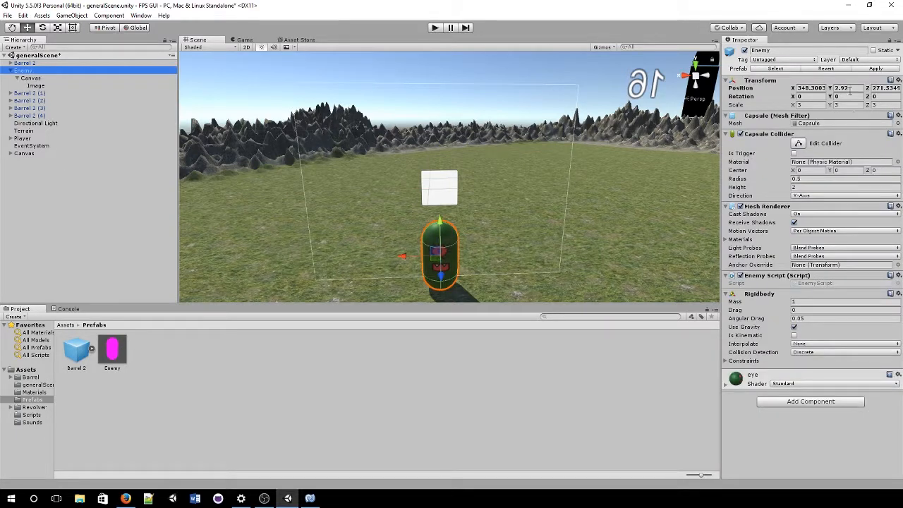
Step: Apply the changes to the Enemy prefab and play-test, moving with A, S, W to see the white squares over the enemies
left_click(876, 69)
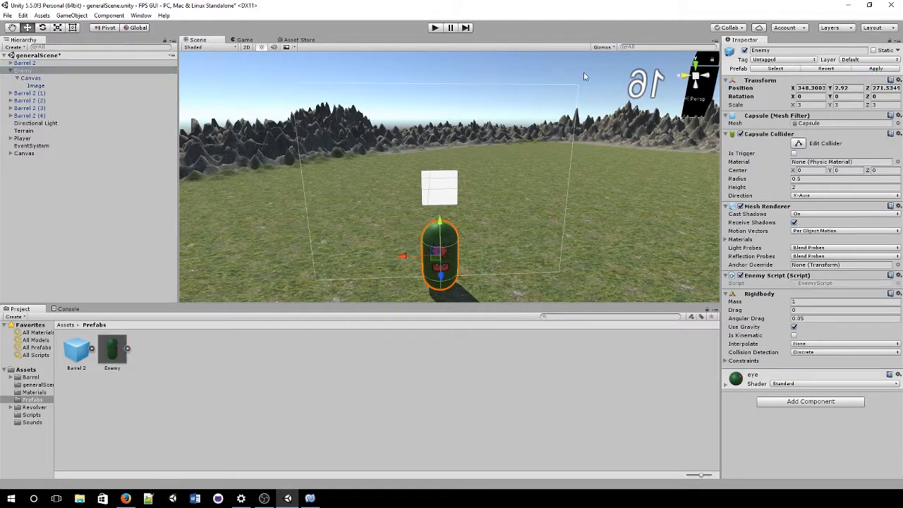
left_click(435, 28)
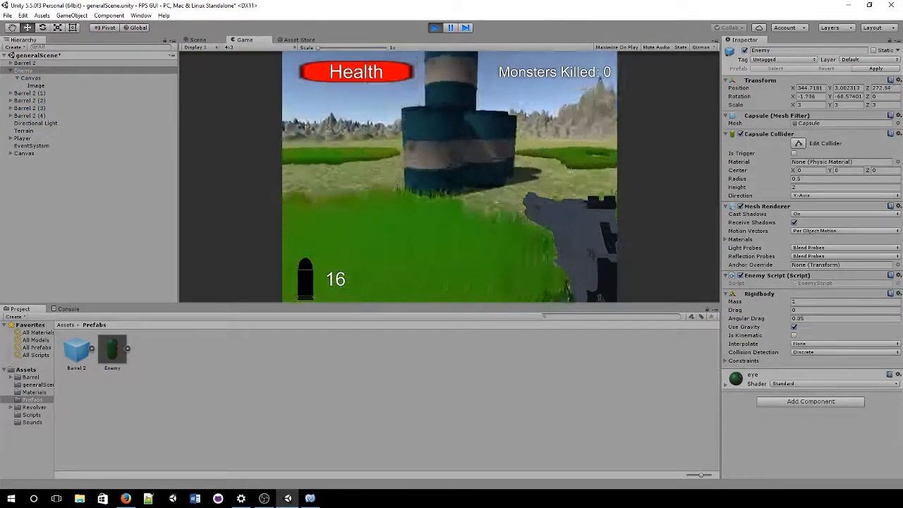
key("a")
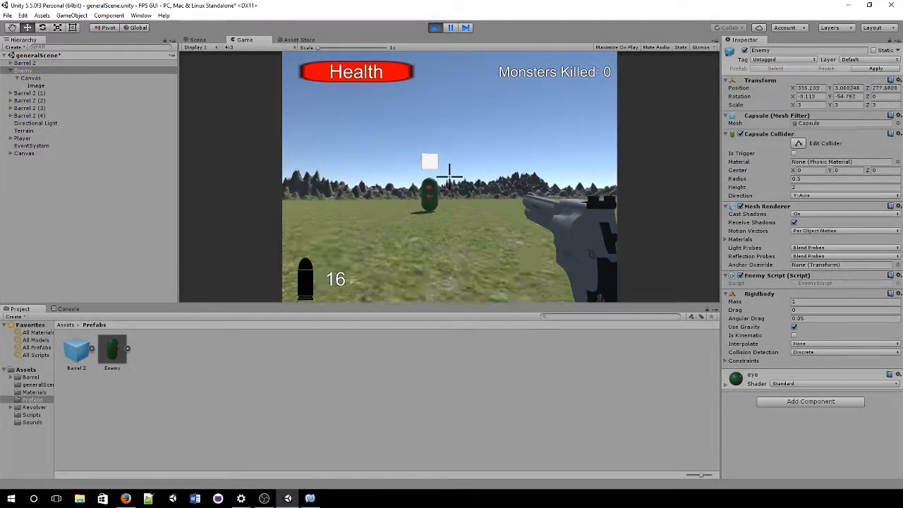
key("s")
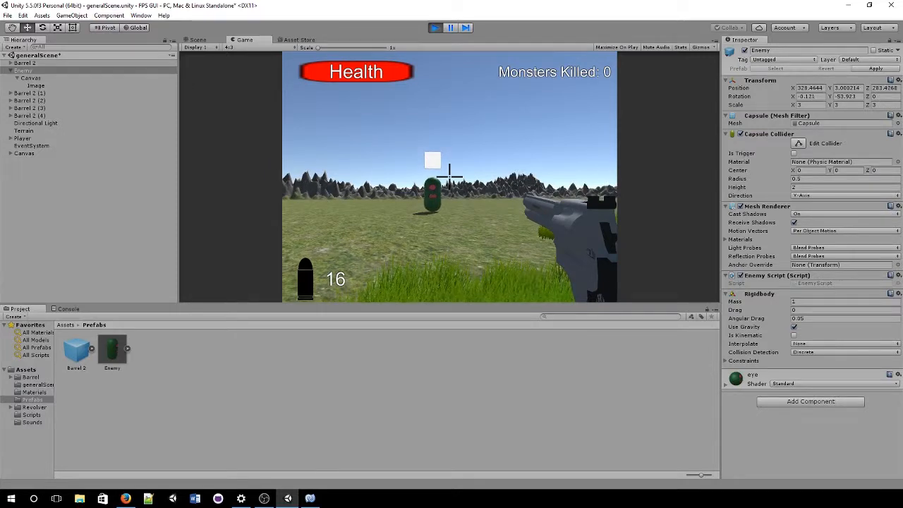
key("w")
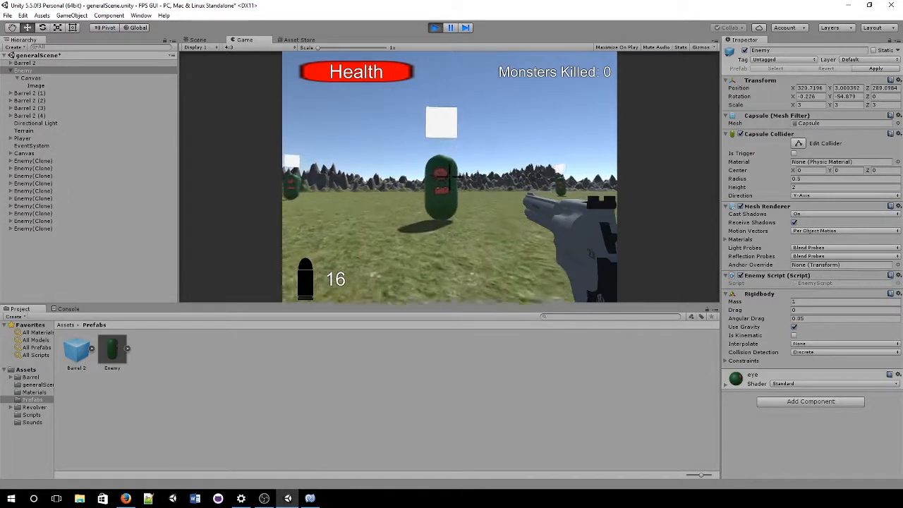
left_click(434, 27)
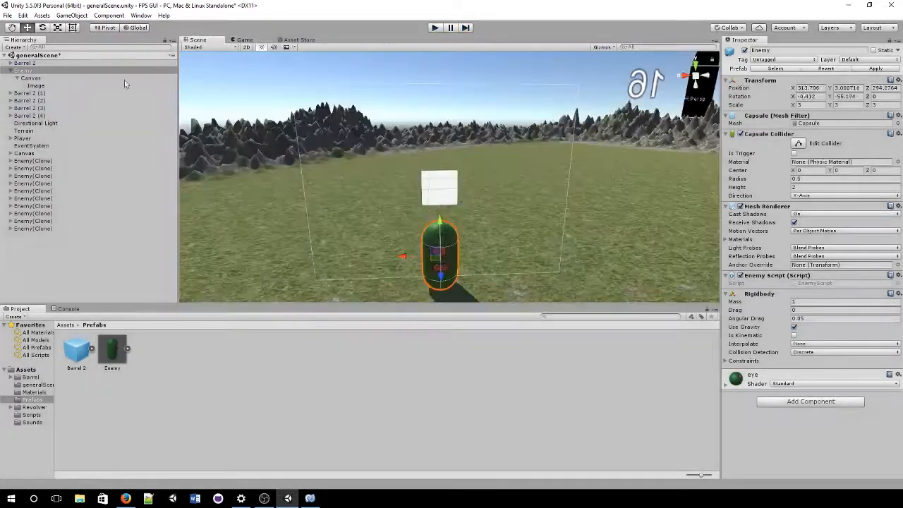
Step: Switch the enemy's Canvas to Screen Space - Overlay and check the result in the Game view
left_click(50, 78)
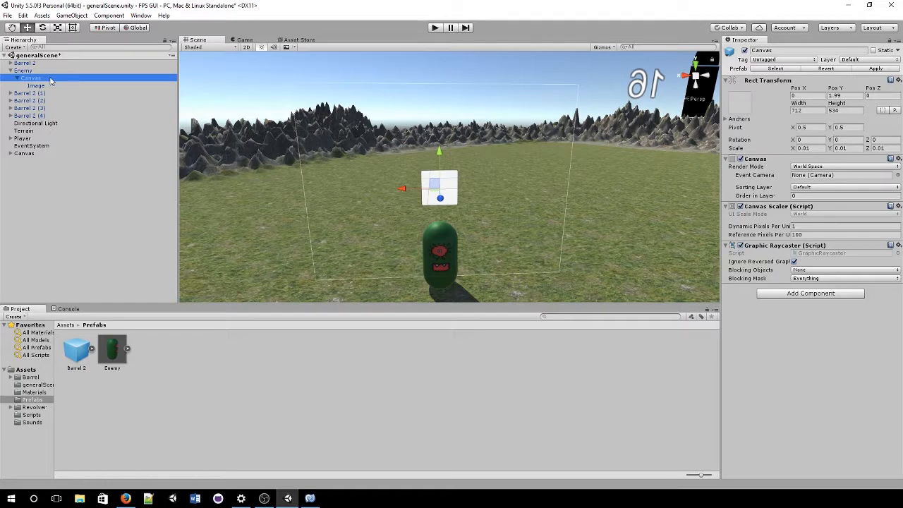
left_click(850, 167)
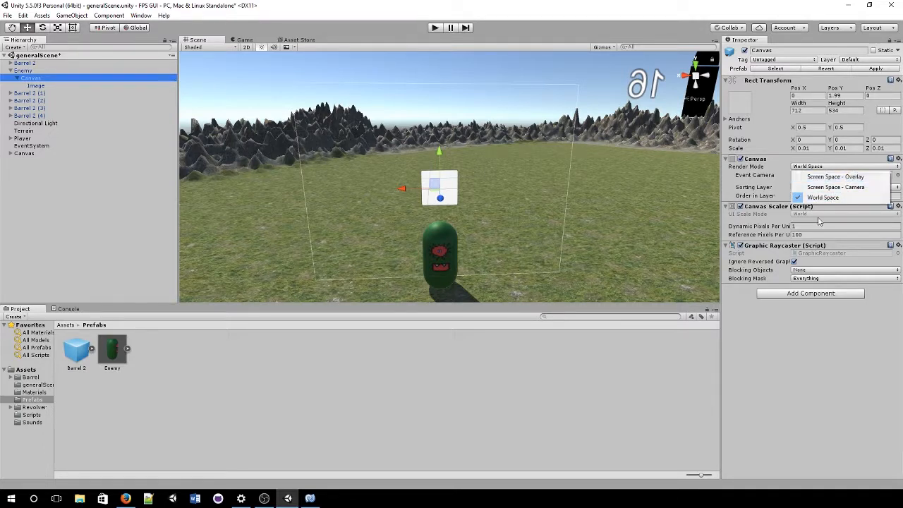
left_click(835, 176)
scroll(478, 214, "down", 2)
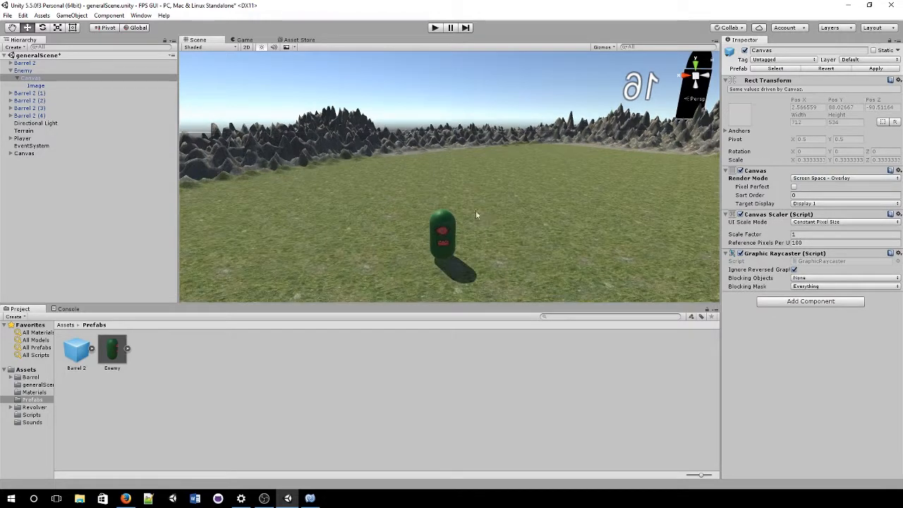
left_click(251, 41)
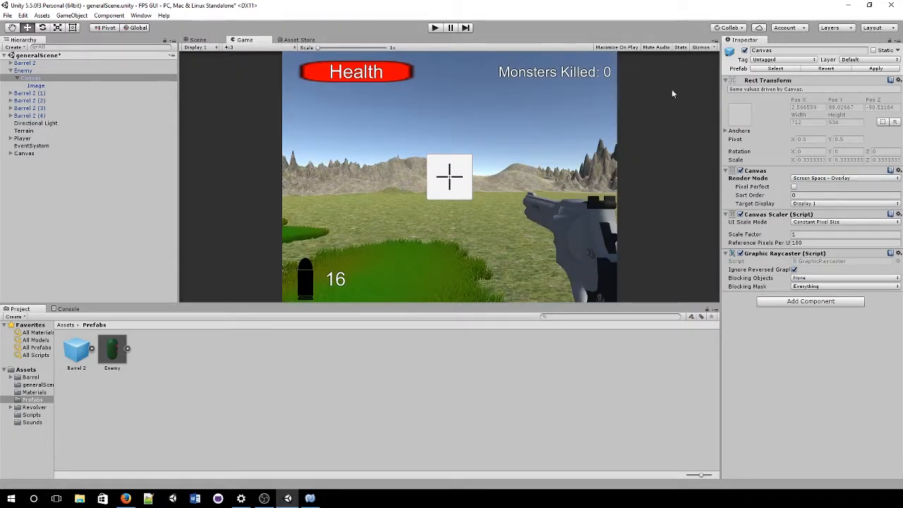
Step: Set the Canvas back to World Space and locate it in the Scene view, then deselect
left_click(818, 179)
left_click(824, 208)
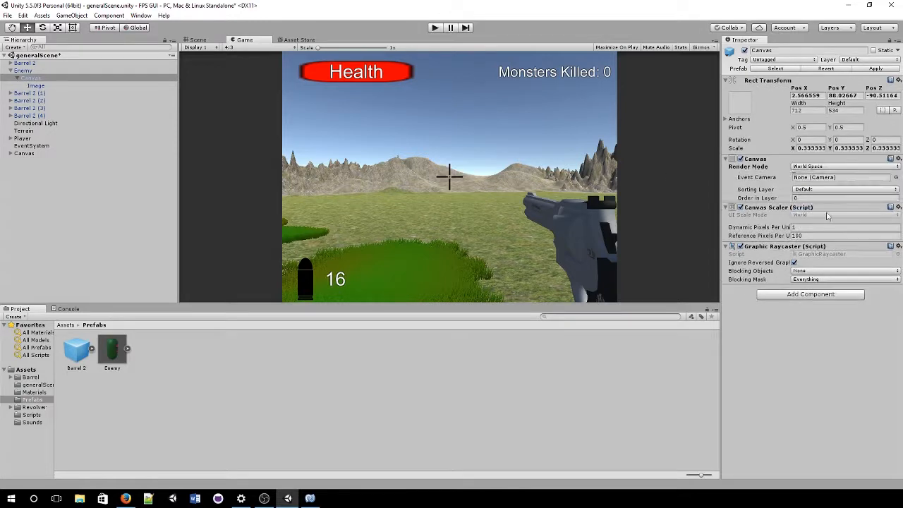
left_click(201, 47)
left_click(197, 40)
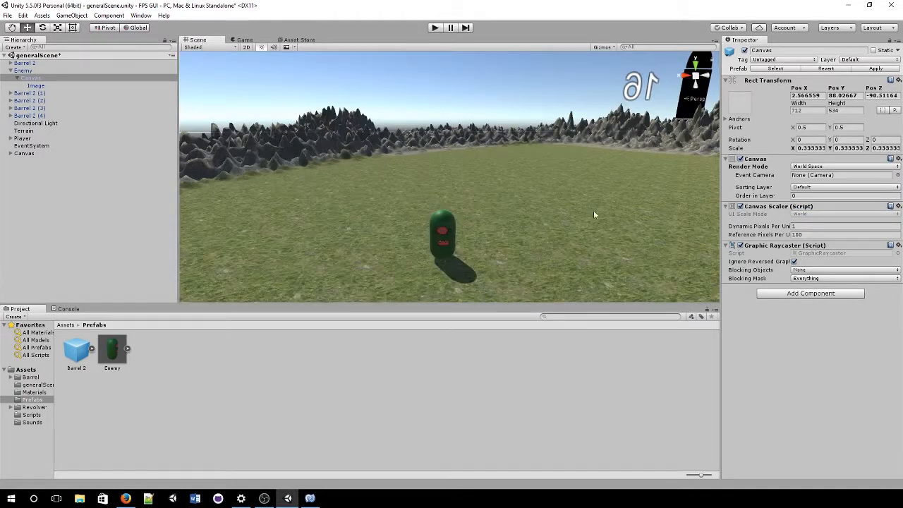
scroll(483, 203, "down", 5)
scroll(485, 203, "down", 5)
right_click_drag(485, 203, 440, 147)
middle_click_drag(440, 146, 436, 198)
scroll(435, 199, "up", 5)
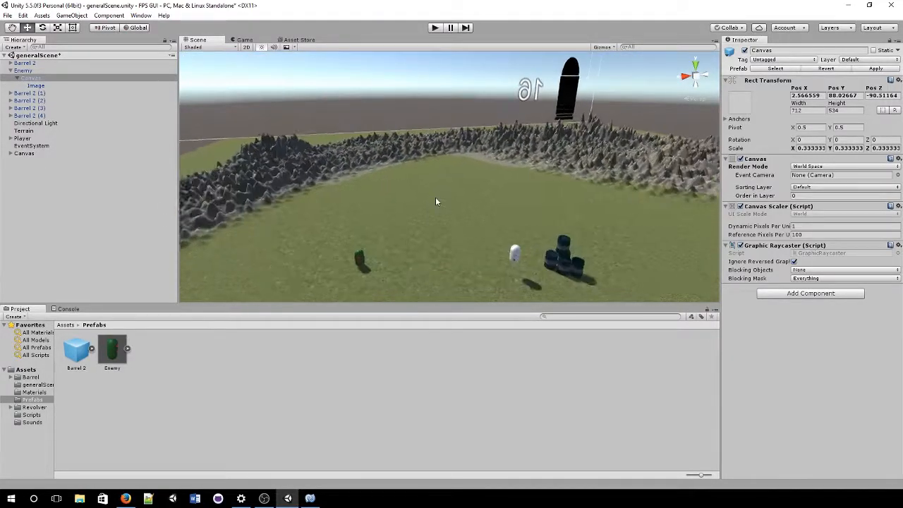
right_click_drag(436, 198, 423, 236)
scroll(423, 236, "up", 3)
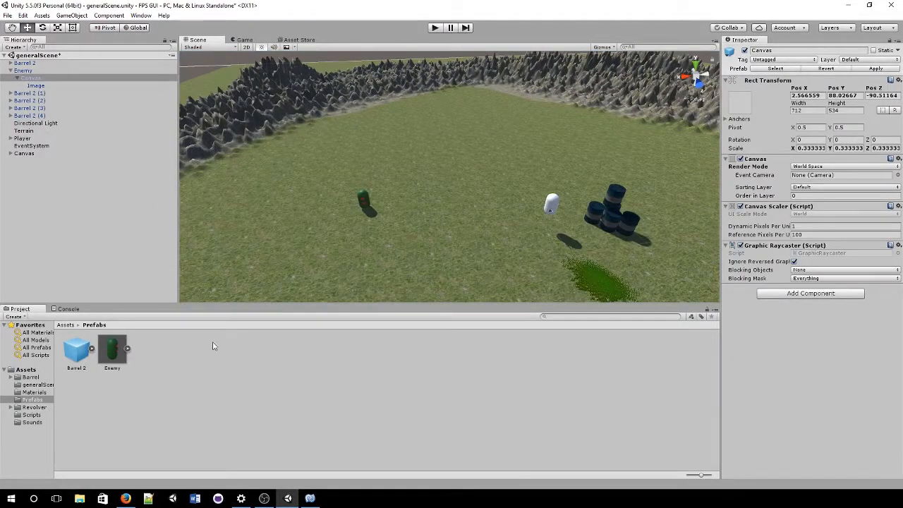
left_click(467, 412)
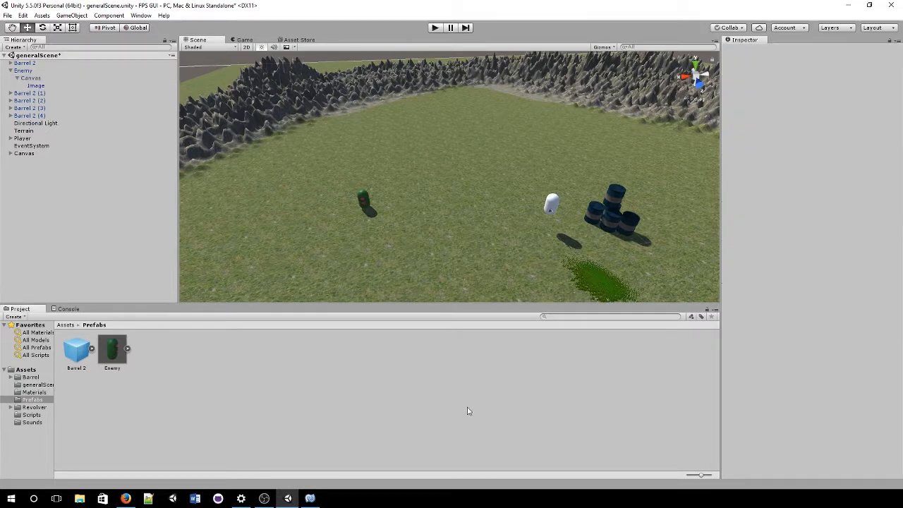